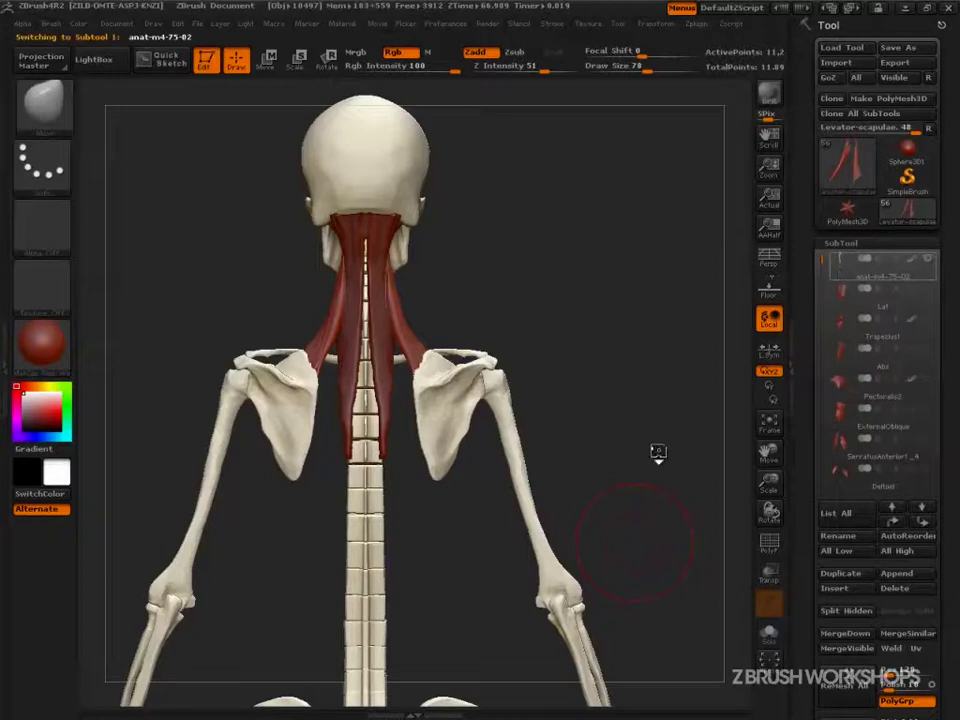
Reveal the skeleton's hidden rib cage and make the Levator-scapulae subtool active
left_click(590, 601, "ctrl+shift")
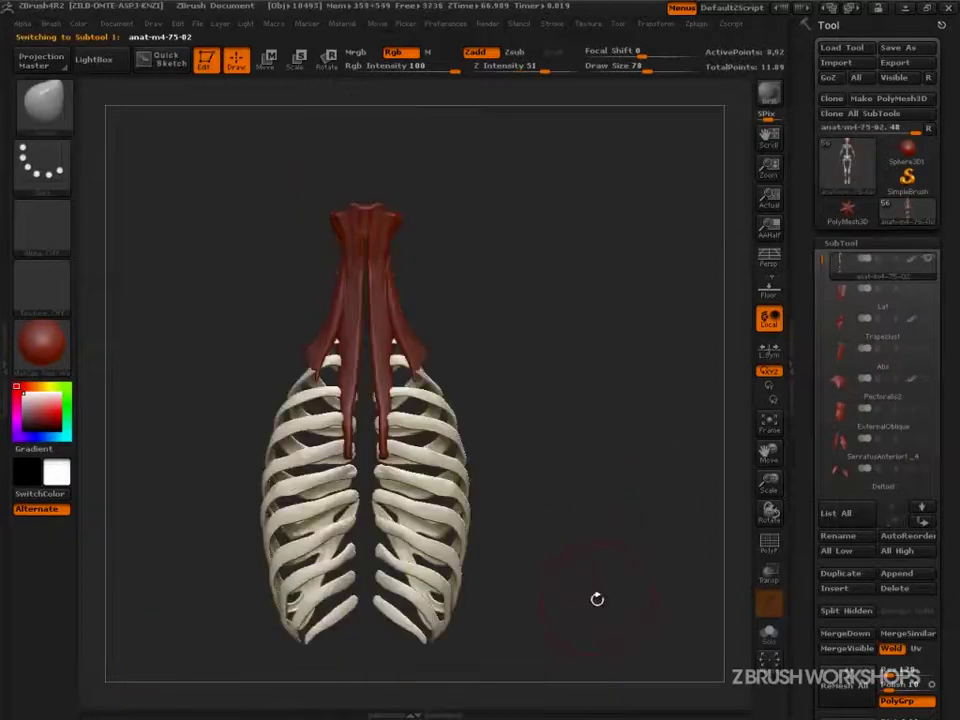
left_click(639, 543, "ctrl+shift")
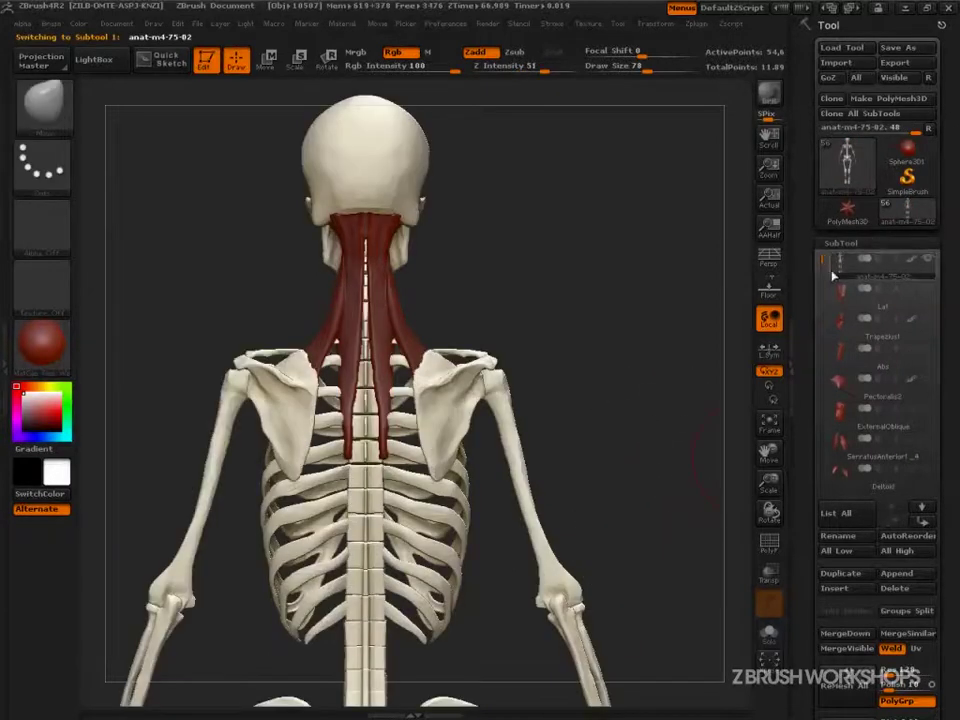
mouse_move(821, 260)
left_mouse_down()
mouse_move(810, 431)
mouse_move(817, 477)
left_mouse_up()
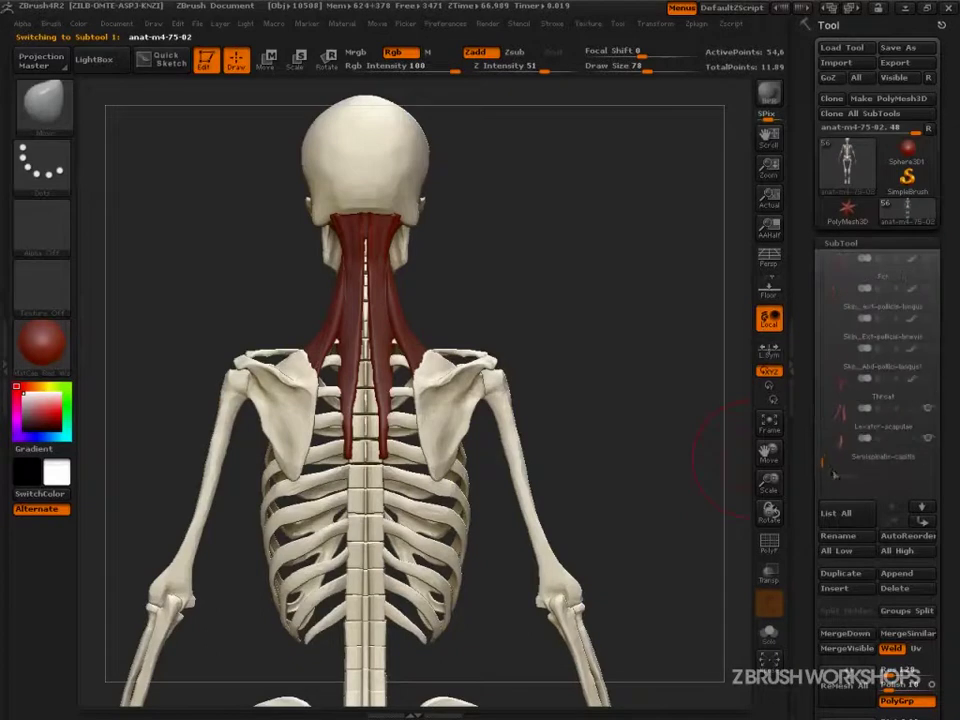
left_click(850, 440)
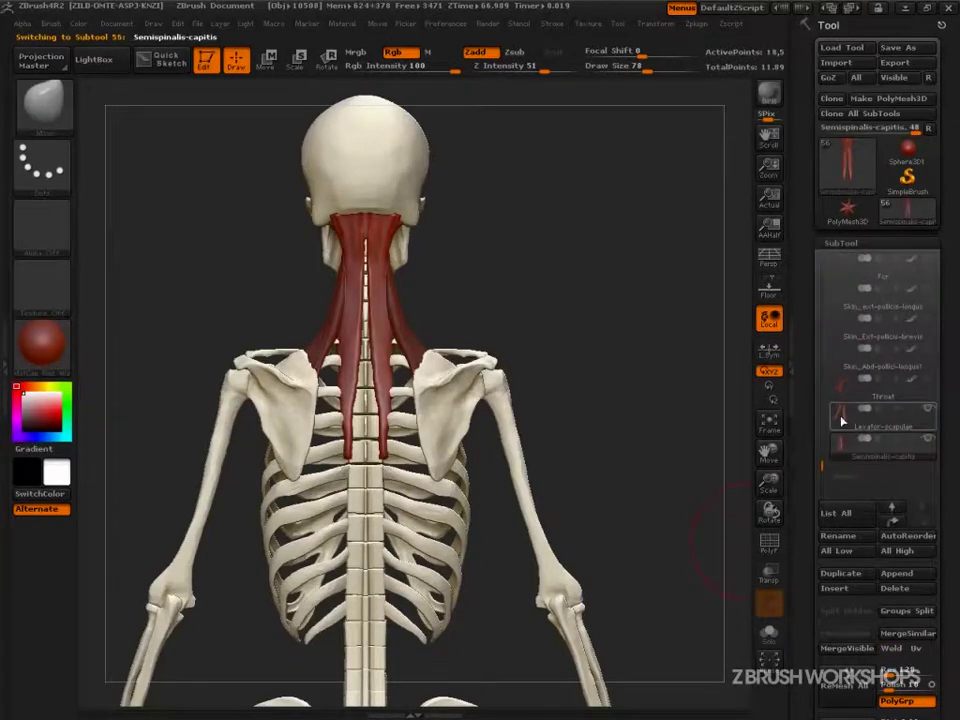
left_click(845, 425)
Reveal the hidden geometry of the Levator-scapulae subtool and undo that visibility change
left_click_drag(690, 531, 670, 460)
left_click(670, 464, "ctrl+shift")
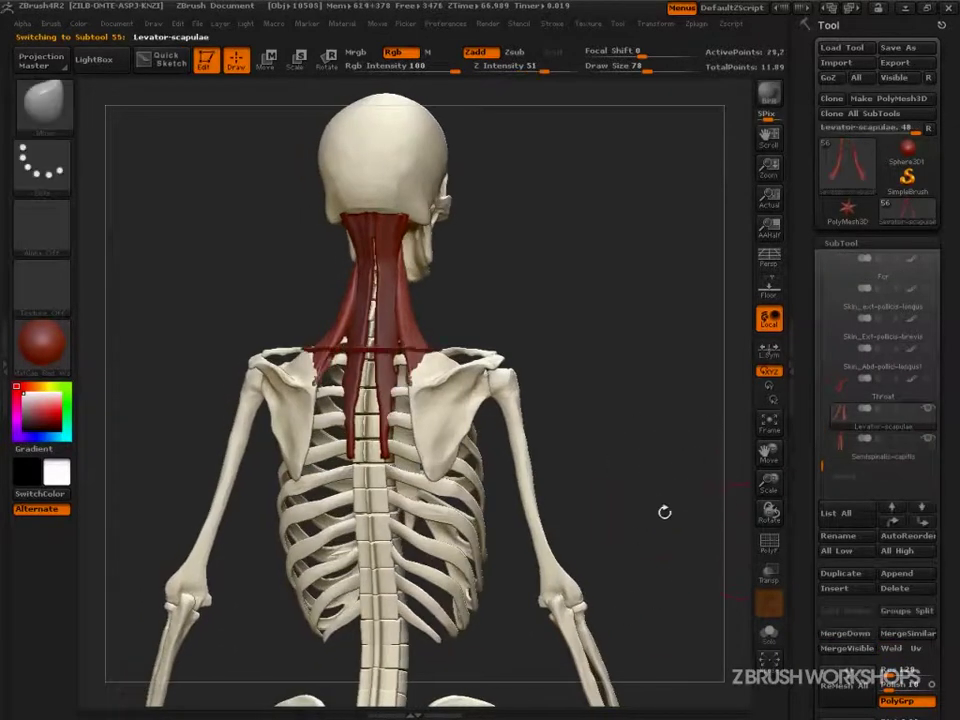
left_click_drag(692, 530, 690, 555)
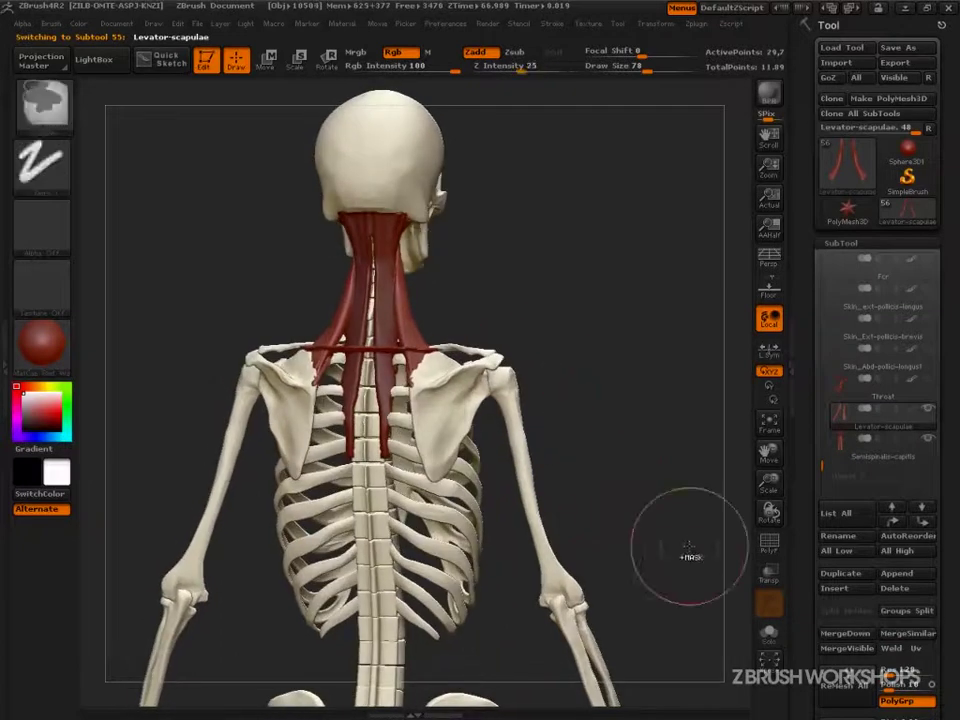
key("ctrl+z")
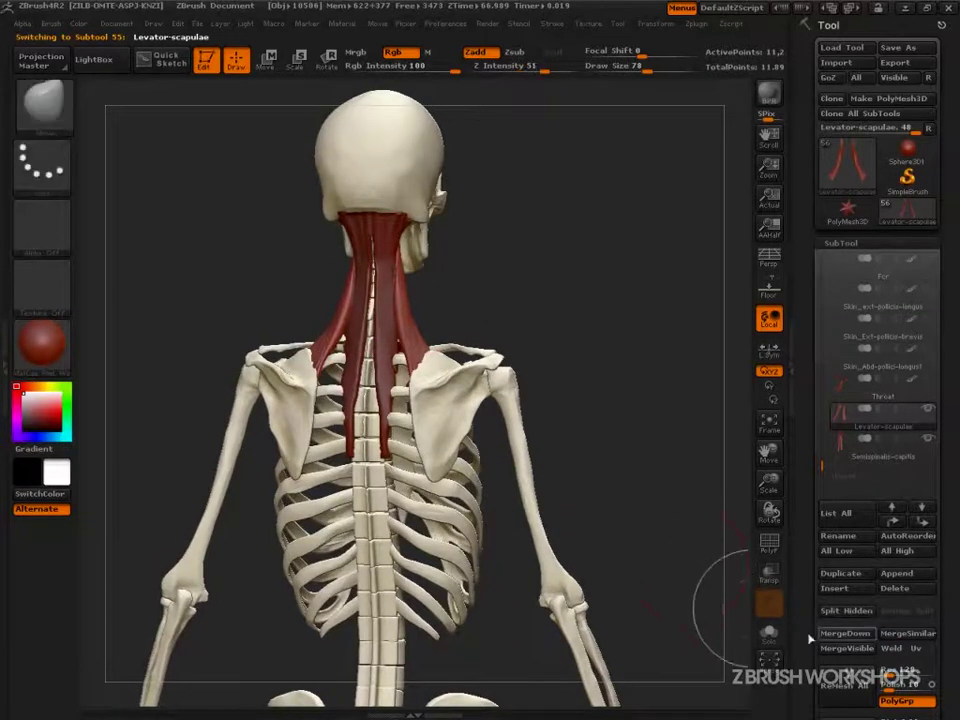
Duplicate the Levator-scapulae subtool and rename the copy Splenius-capitis
left_click(845, 573)
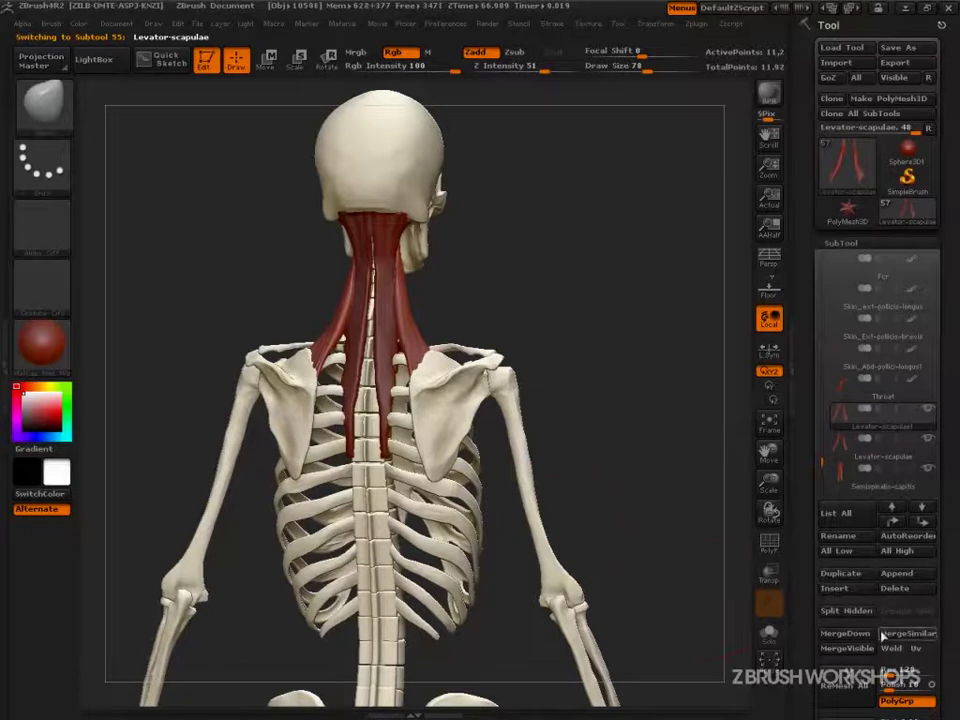
left_click(838, 536)
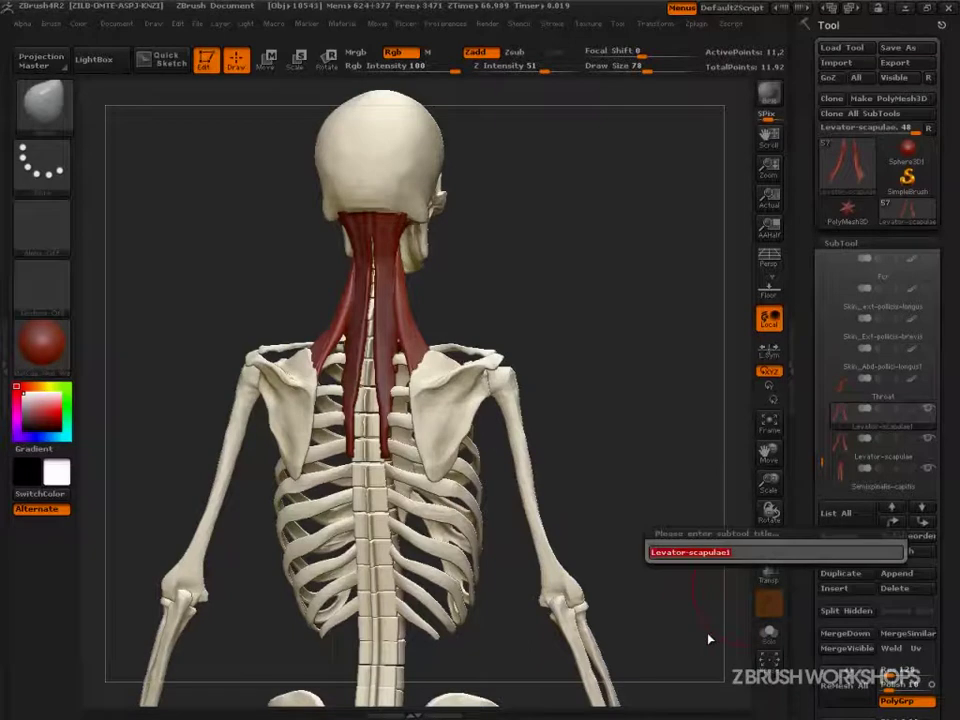
key("BackSpace")
type("splenius-cap")
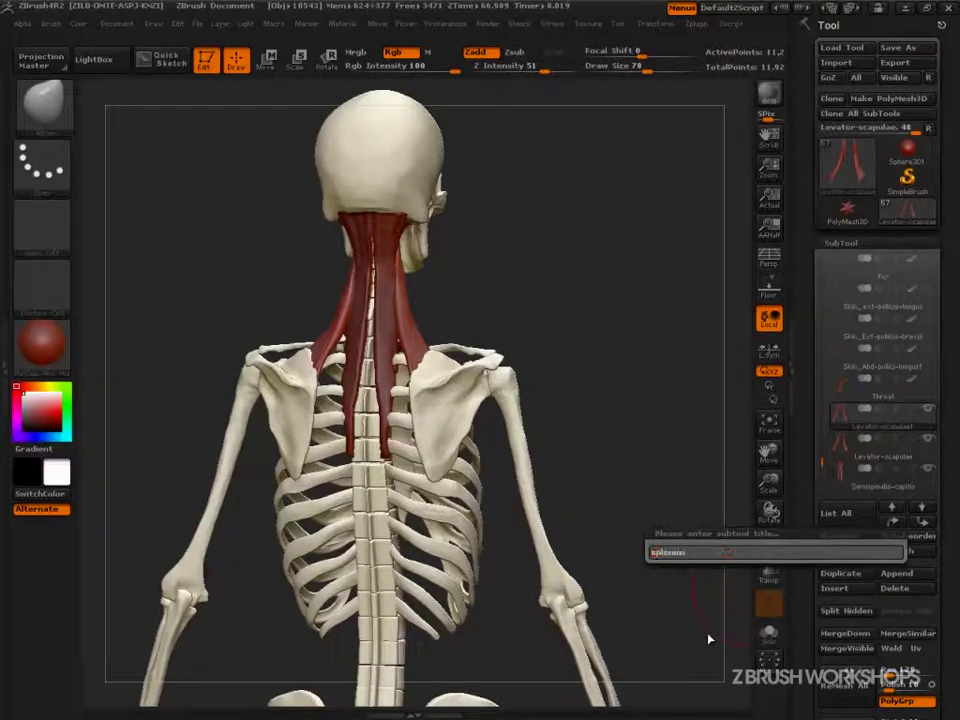
type("itis")
key("Return")
Handwrite the note "Splenius Capitis" beside the skull in a rear three-quarter view
mouse_move(707, 632)
left_mouse_down()
mouse_move(665, 494)
mouse_move(651, 501)
mouse_move(705, 564)
left_mouse_up()
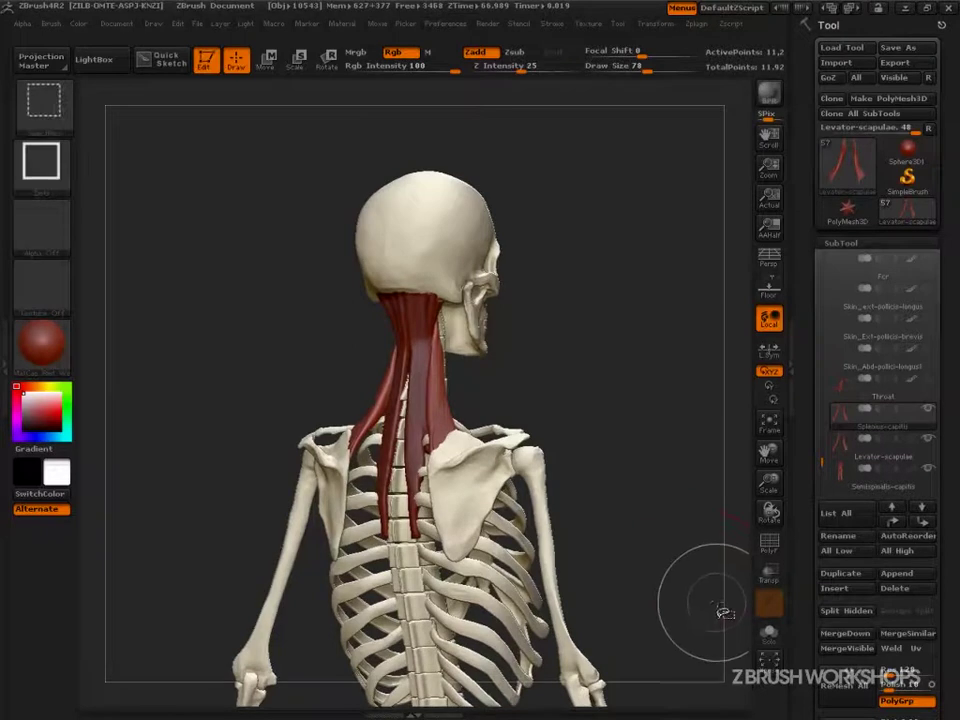
left_click_drag(150, 140, 120, 186)
left_click_drag(183, 150, 190, 185)
mouse_move(215, 118)
left_mouse_down()
mouse_move(212, 168)
mouse_move(248, 165)
left_mouse_up()
left_click_drag(258, 168, 328, 173)
left_click_drag(165, 205, 165, 252)
mouse_move(203, 222)
left_mouse_down()
mouse_move(206, 250)
mouse_move(225, 275)
left_mouse_up()
left_click_drag(248, 218, 250, 245)
mouse_move(258, 195)
left_mouse_down()
mouse_move(268, 237)
mouse_move(278, 213)
left_mouse_up()
left_click_drag(284, 205, 290, 240)
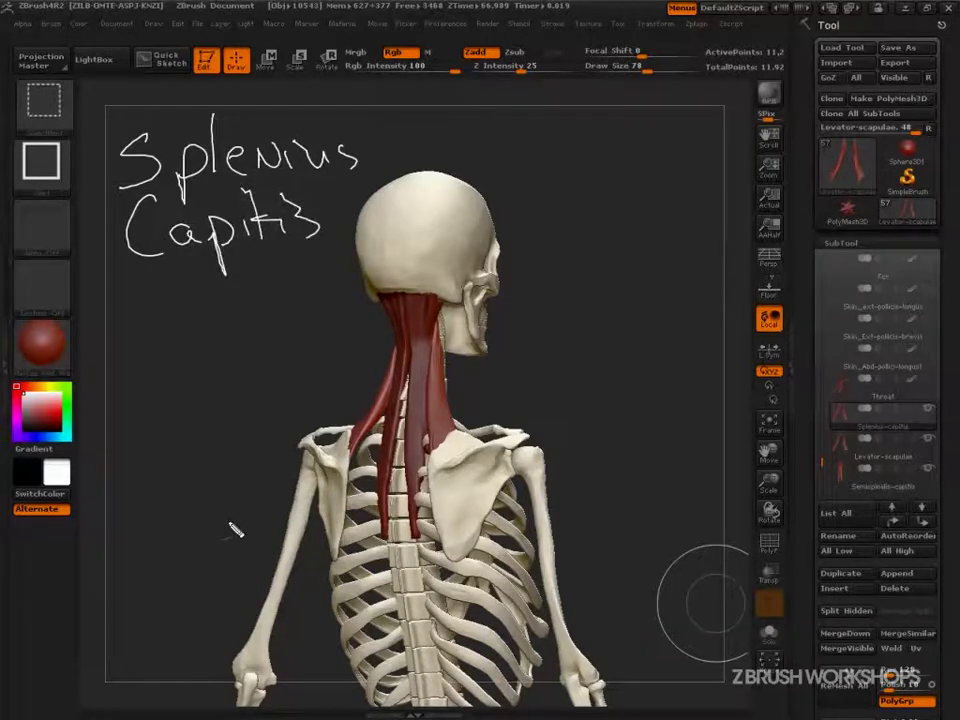
Add the headings "O:" and "I:" below the note and mark the muscle's upper attachment and fibres over the neck
left_click_drag(132, 292, 128, 298)
left_click_drag(128, 354, 156, 385)
left_click(162, 304)
left_click(164, 318)
left_click(172, 366)
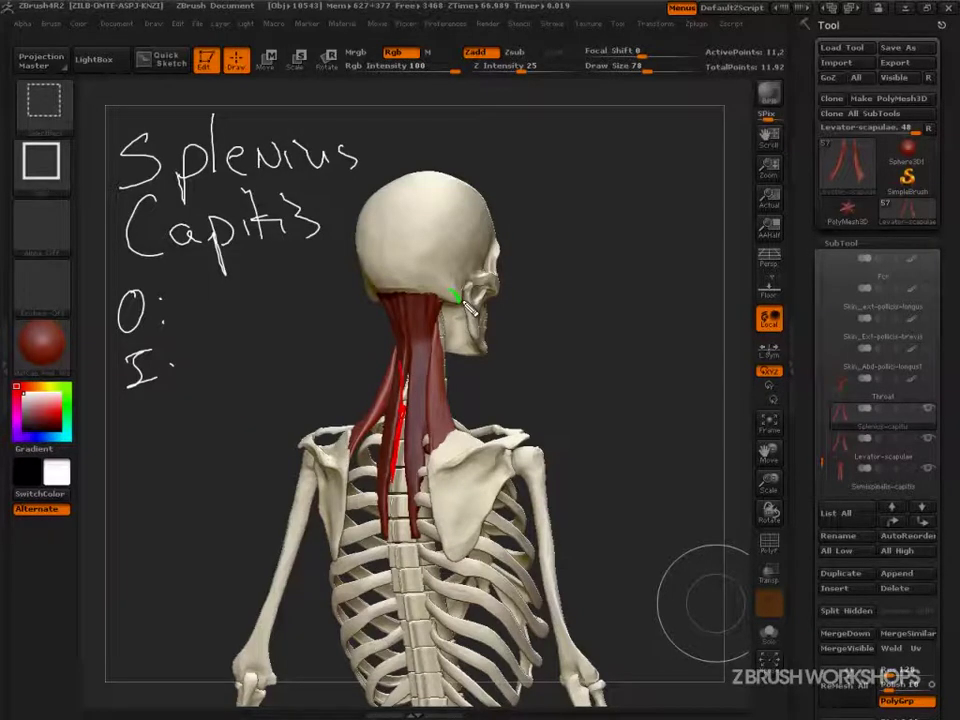
left_click_drag(449, 288, 400, 371)
mouse_move(459, 301)
left_mouse_down()
mouse_move(396, 469)
mouse_move(426, 386)
left_mouse_up()
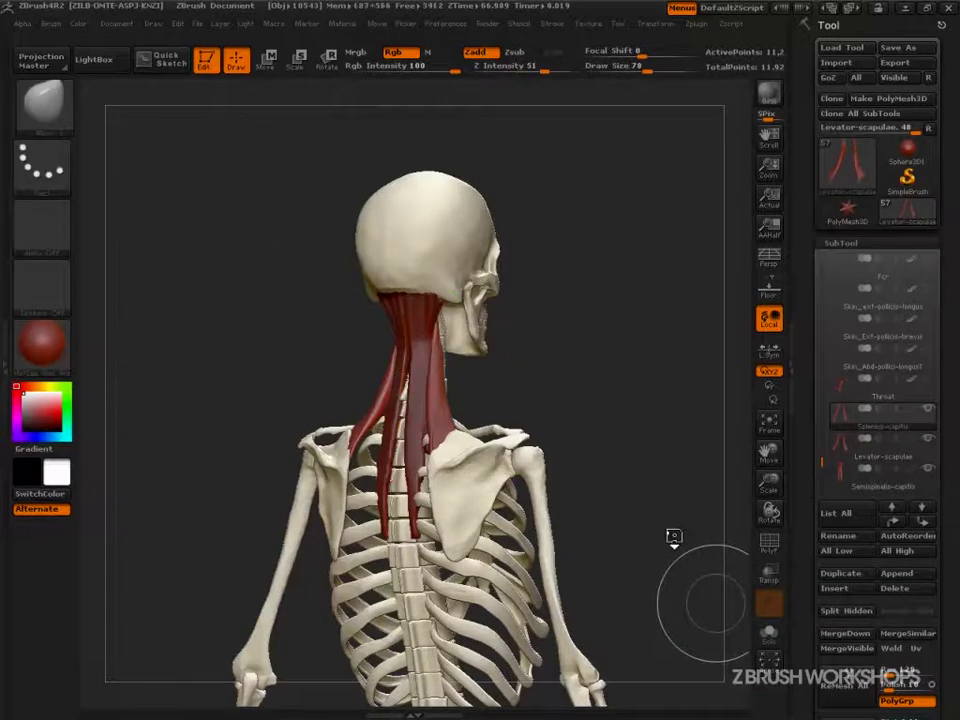
Sketch the line behind the neck and the muscle's outline from the upper spine to the skull base in side view
mouse_move(671, 536)
left_mouse_down()
mouse_move(658, 538)
mouse_move(711, 580)
mouse_move(664, 542)
mouse_move(677, 546)
left_mouse_up()
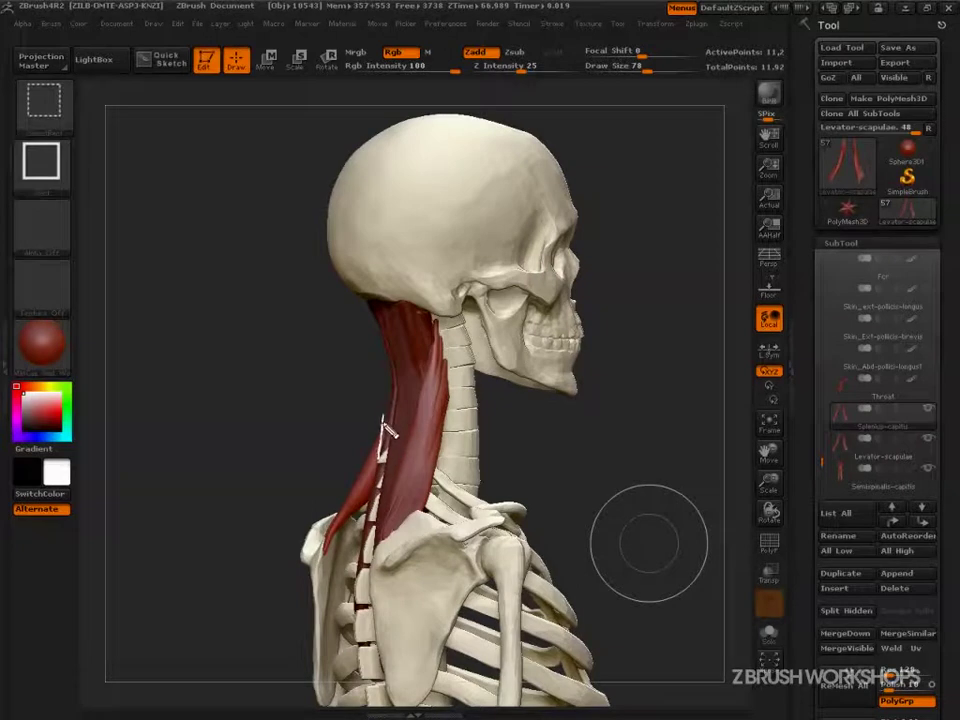
mouse_move(385, 399)
left_mouse_down()
mouse_move(367, 293)
mouse_move(382, 347)
left_mouse_up()
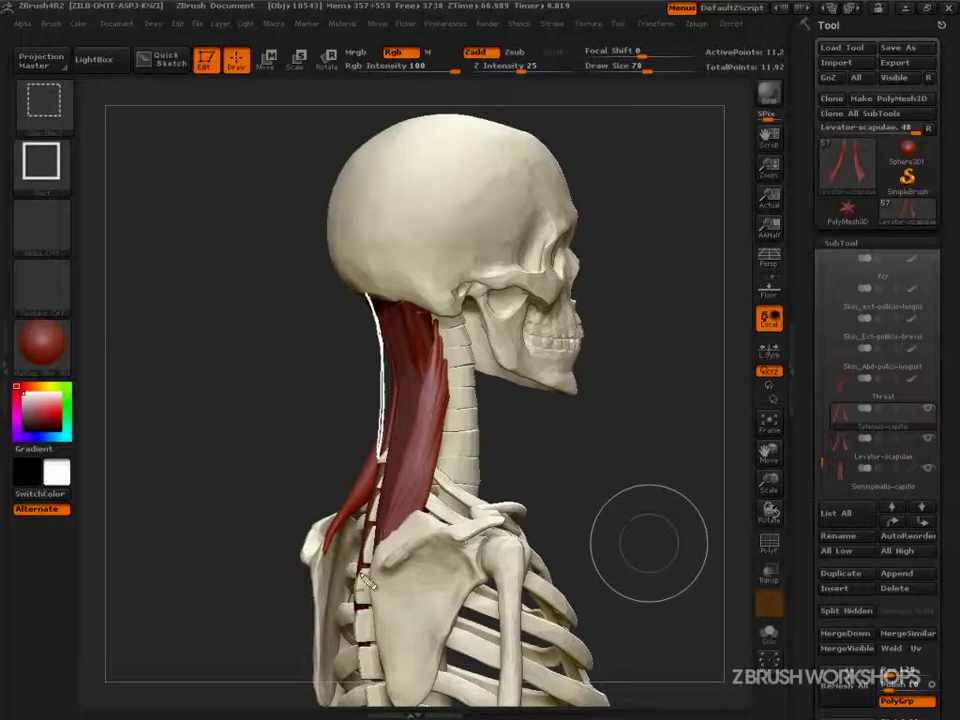
mouse_move(356, 602)
left_mouse_down()
mouse_move(378, 490)
mouse_move(381, 393)
left_mouse_up()
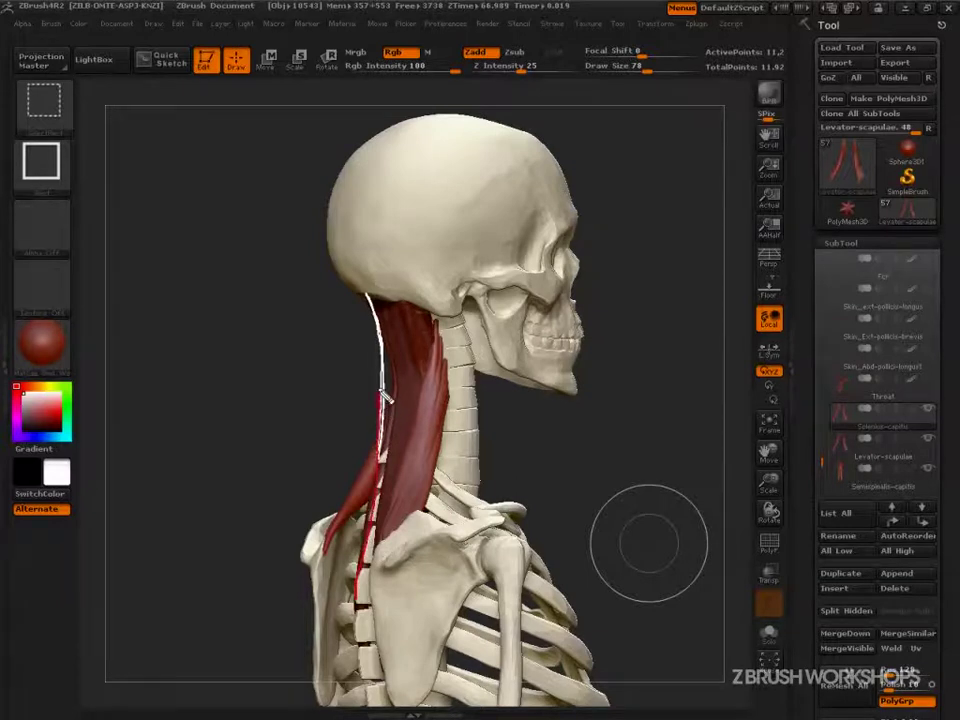
mouse_move(386, 405)
left_mouse_down()
mouse_move(432, 303)
mouse_move(452, 312)
mouse_move(452, 350)
mouse_move(378, 575)
mouse_move(370, 562)
mouse_move(381, 403)
mouse_move(392, 392)
mouse_move(399, 429)
mouse_move(431, 436)
left_mouse_up()
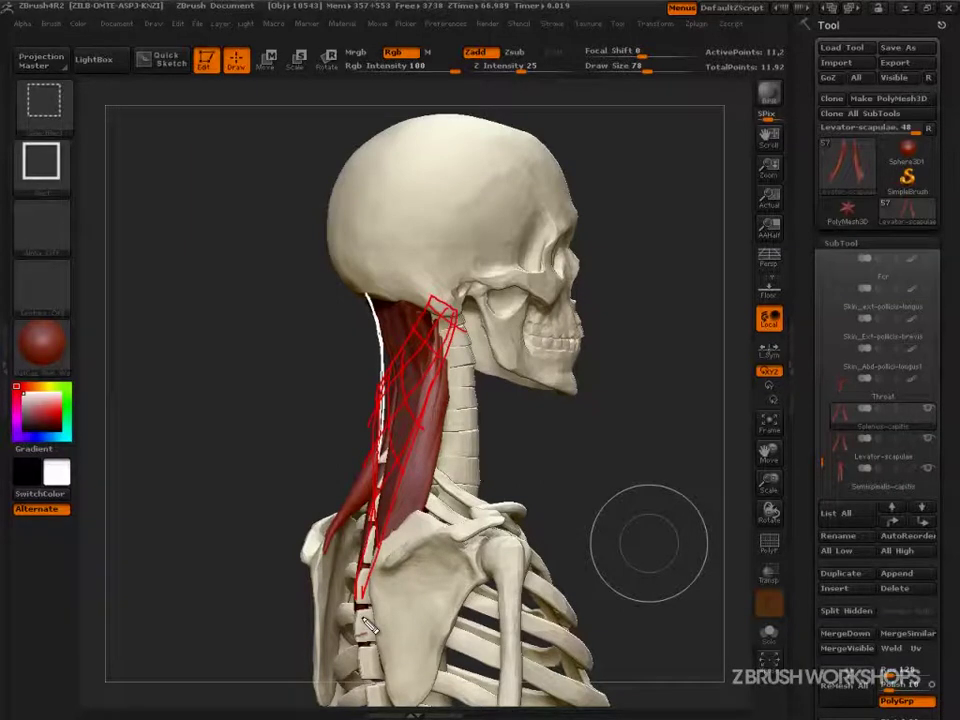
Hide the Levator-scapulae and Semispinalis-capitis subtools and invert which geometry of Splenius-capitis is visible
left_click_drag(605, 535, 671, 578)
left_click_drag(648, 636, 668, 644)
left_click(929, 471)
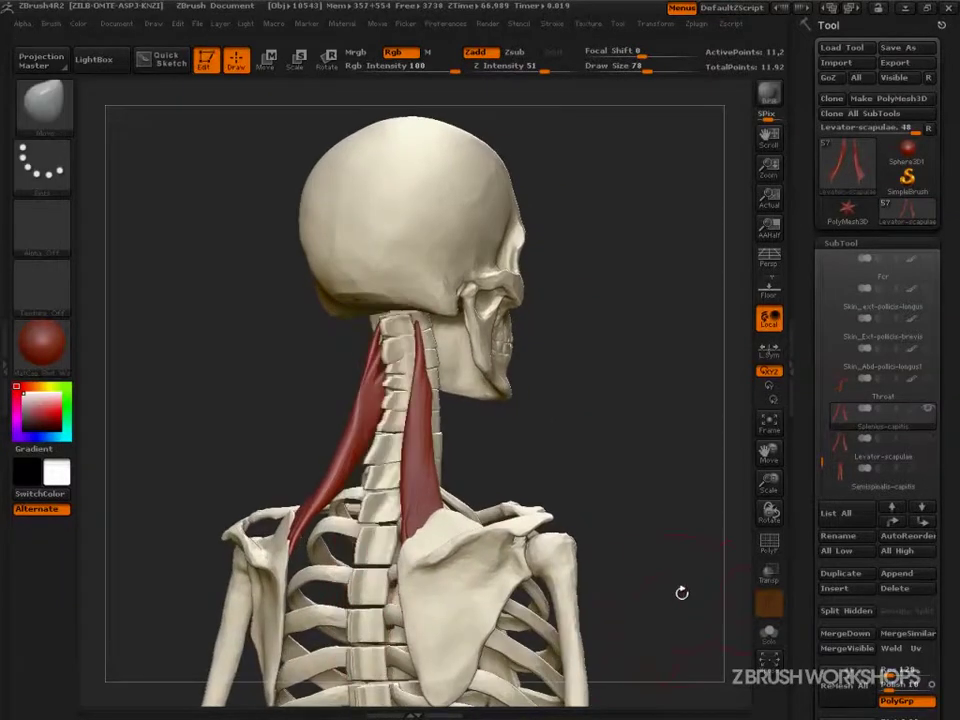
left_click_drag(669, 588, 661, 556)
left_click_drag(628, 402, 643, 482, "ctrl+shift")
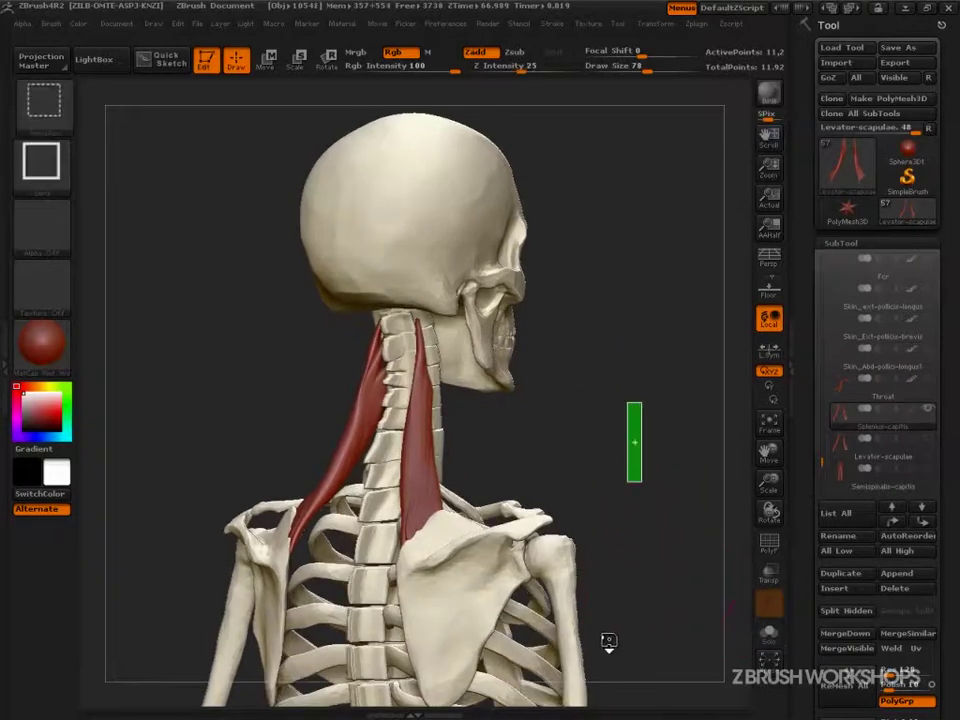
mouse_move(664, 555)
left_mouse_down()
mouse_move(640, 565)
mouse_move(675, 572)
mouse_move(617, 534)
left_mouse_up()
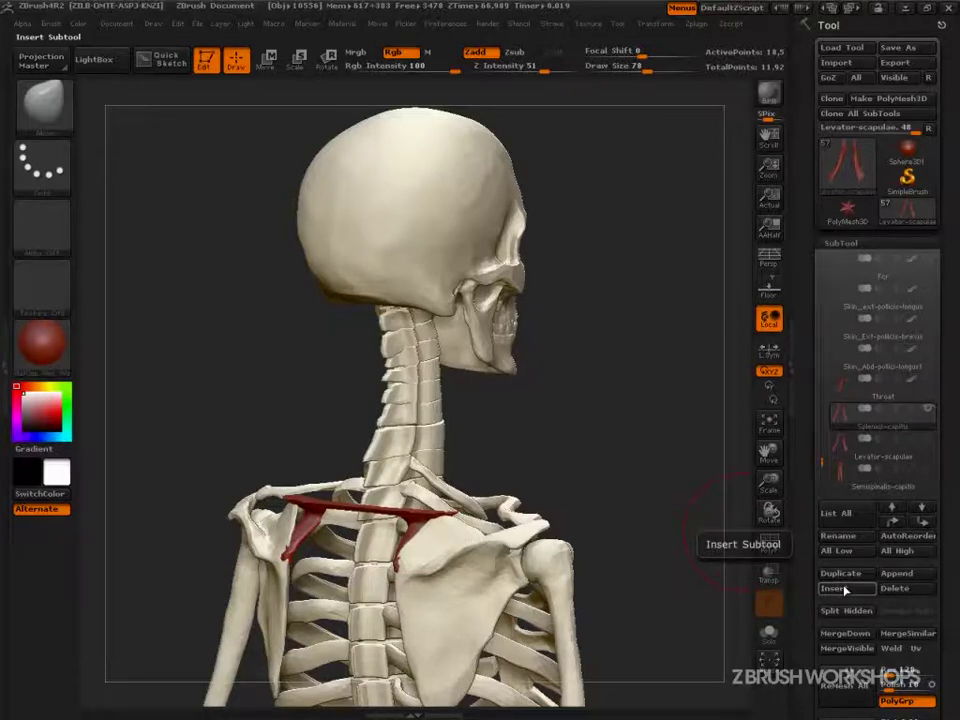
Try to draw surface curves along the back and side of the neck with the CurveSurface brush
left_click(45, 105)
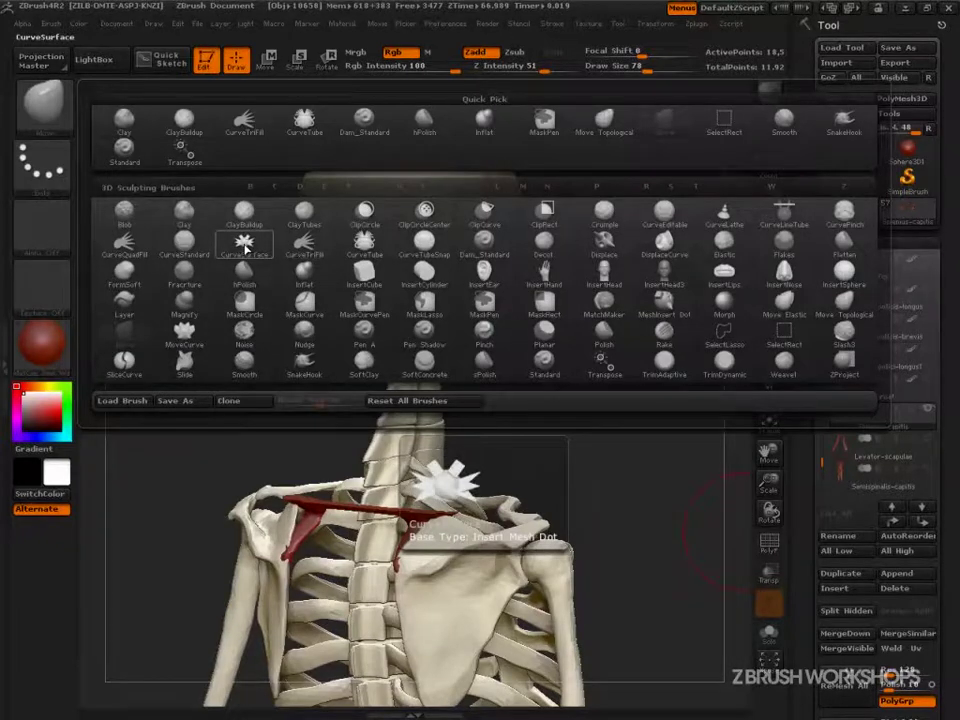
left_click(245, 250)
left_click_drag(370, 352, 360, 506)
left_click_drag(450, 327, 364, 538)
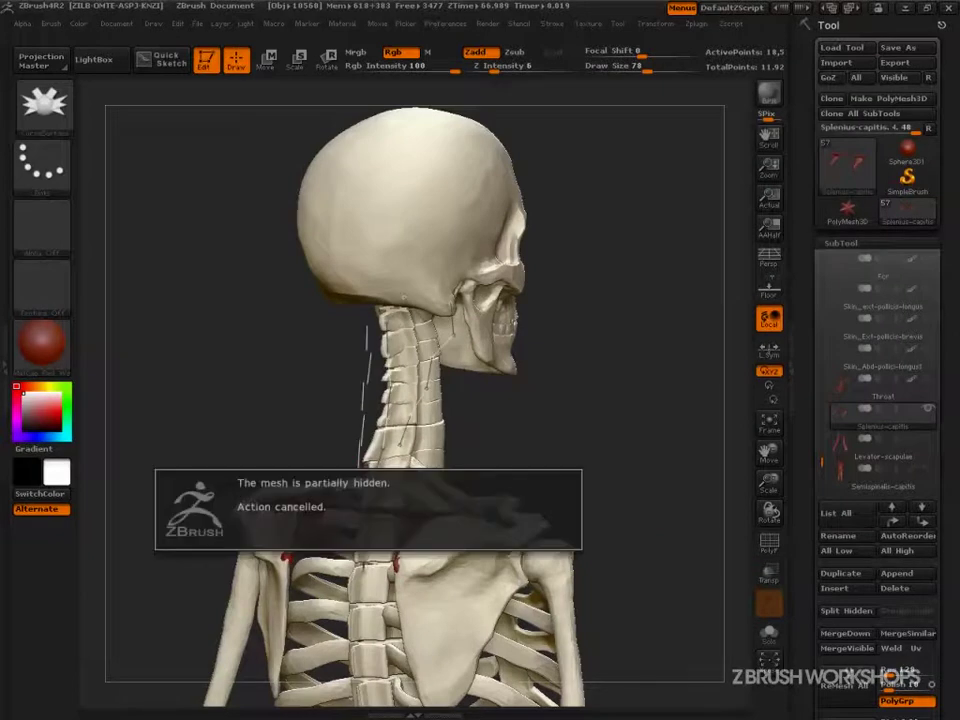
Delete the hidden geometry of Splenius-capitis and undo both the deletion and the drawn curves
left_click_drag(640, 529, 717, 572)
scroll(813, 607, "down", 5)
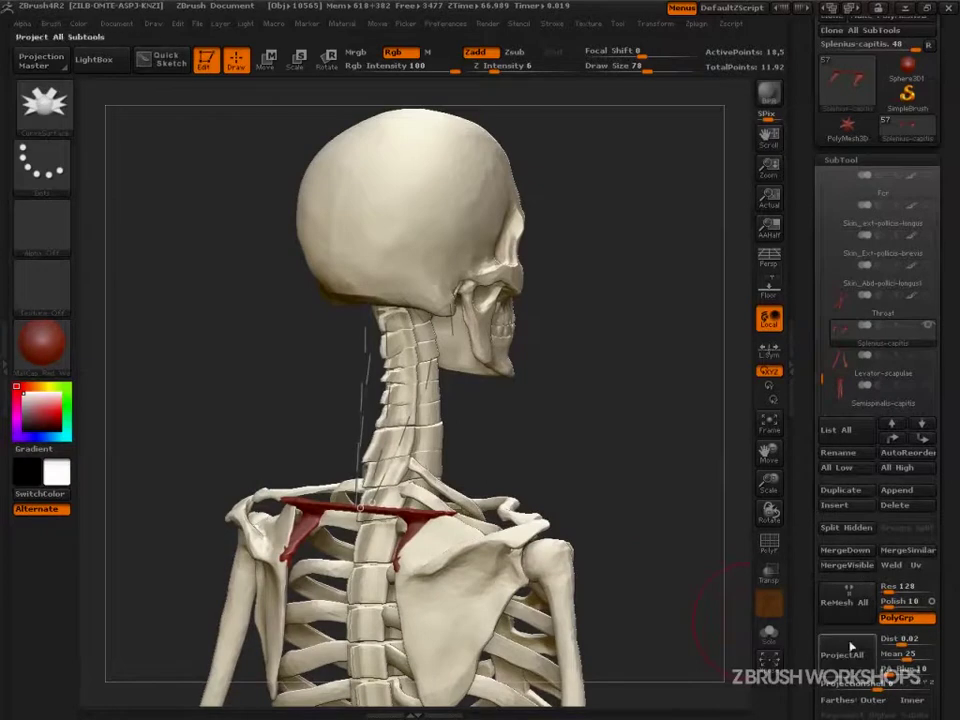
scroll(840, 648, "down", 15)
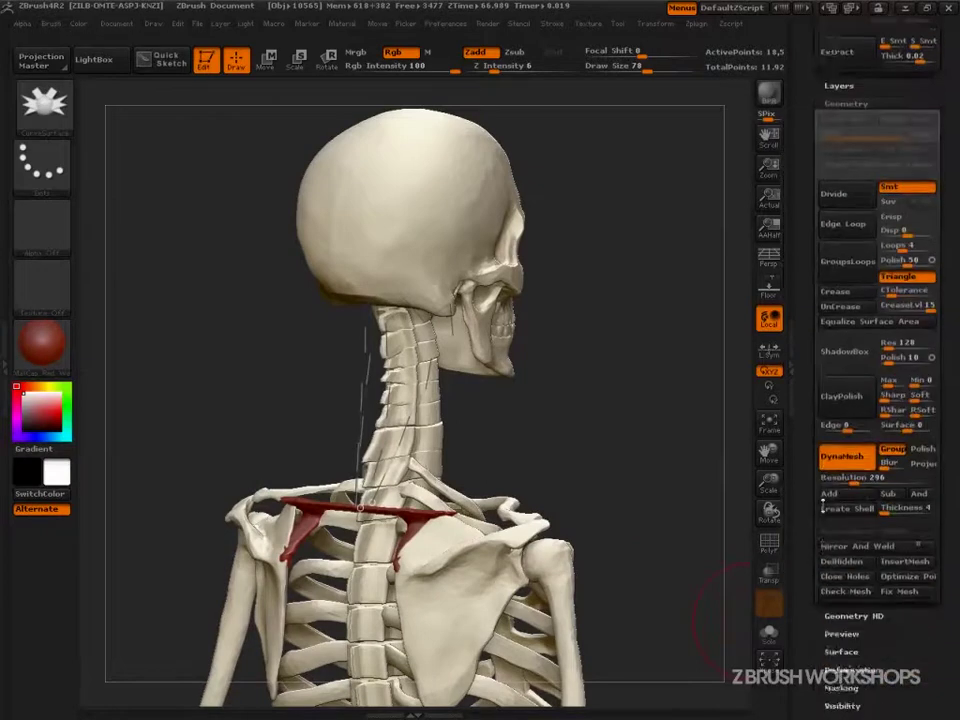
left_click(845, 516)
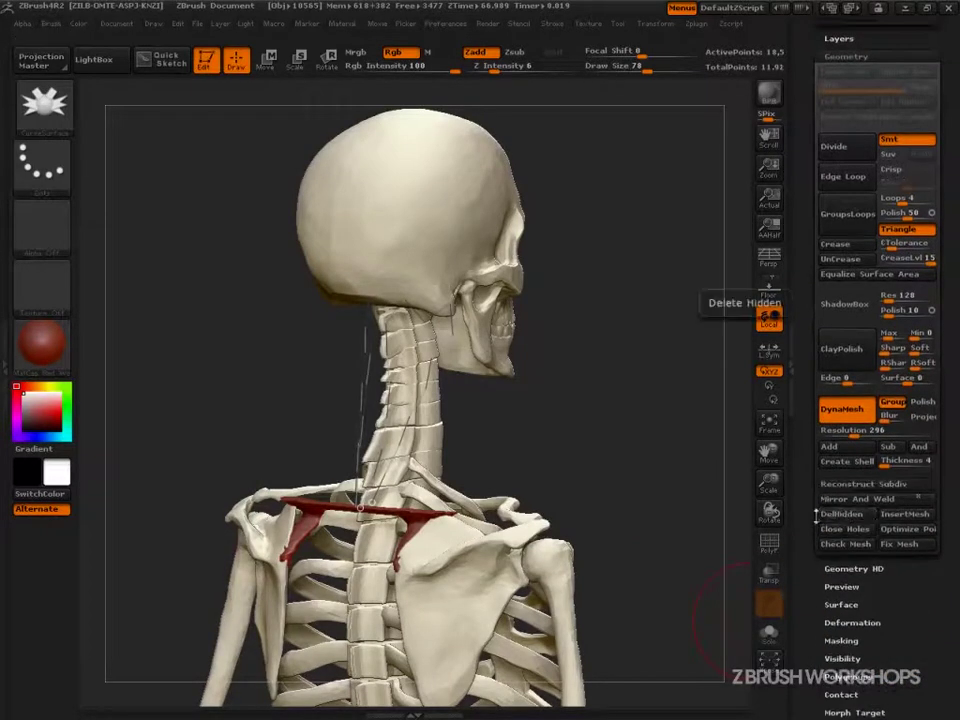
key("ctrl+z")
key("ctrl+z")
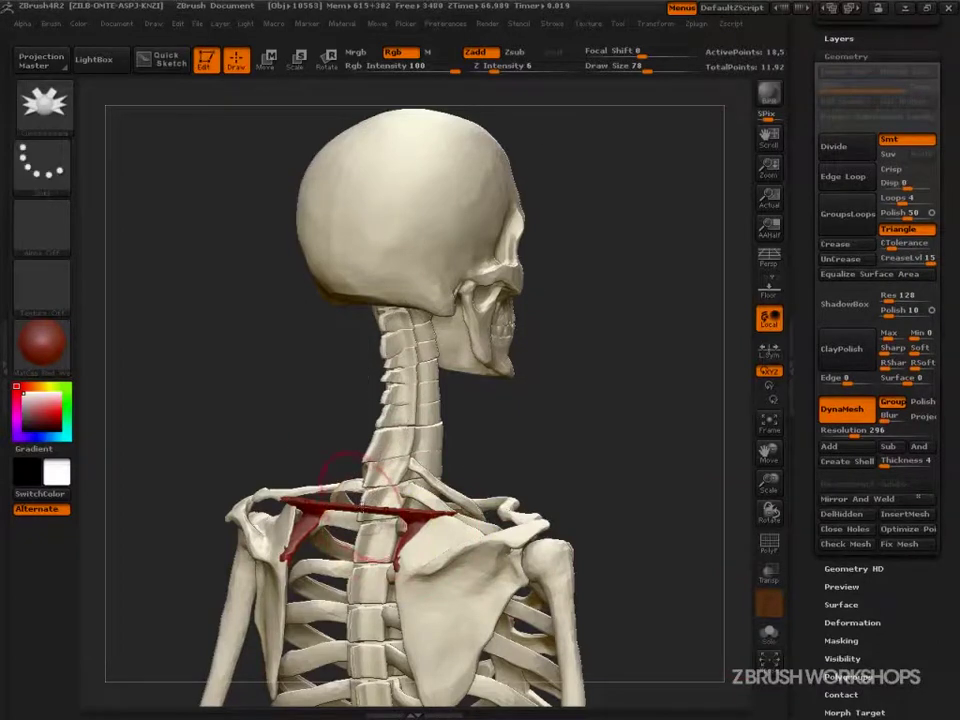
Try again to draw a surface curve along the neck on the partially hidden mesh and undo the attempt
left_click(361, 507)
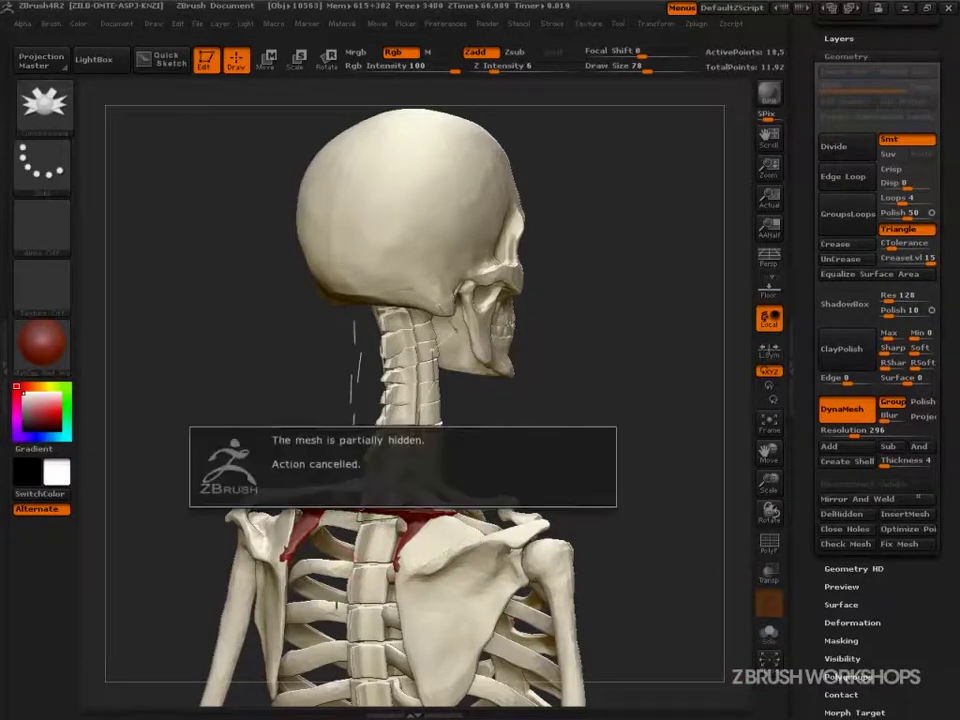
left_click_drag(718, 532, 677, 529)
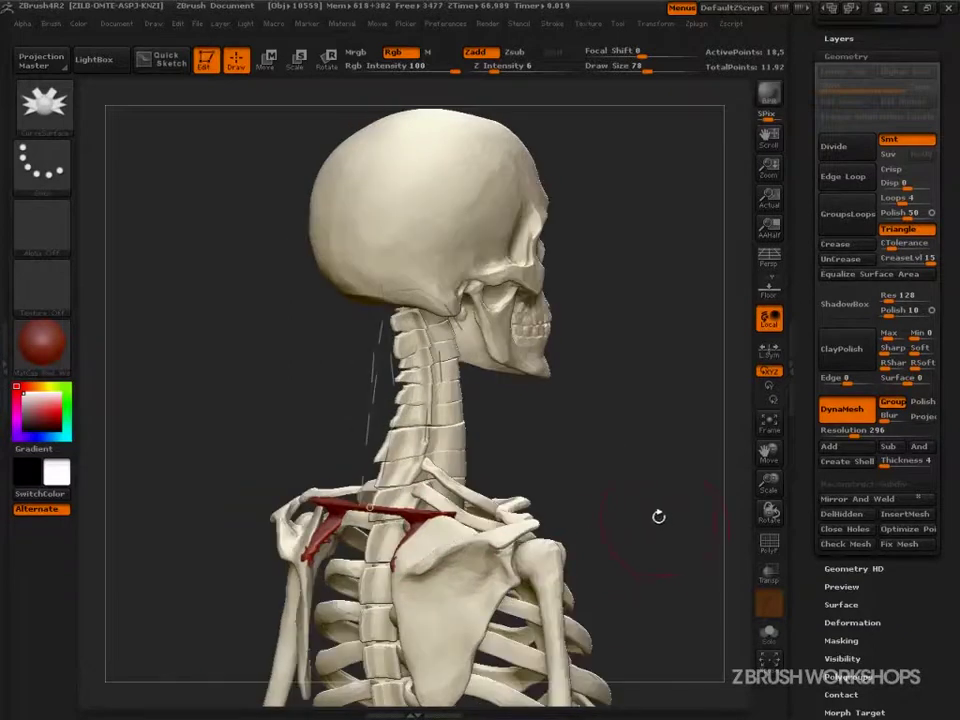
left_click(553, 27)
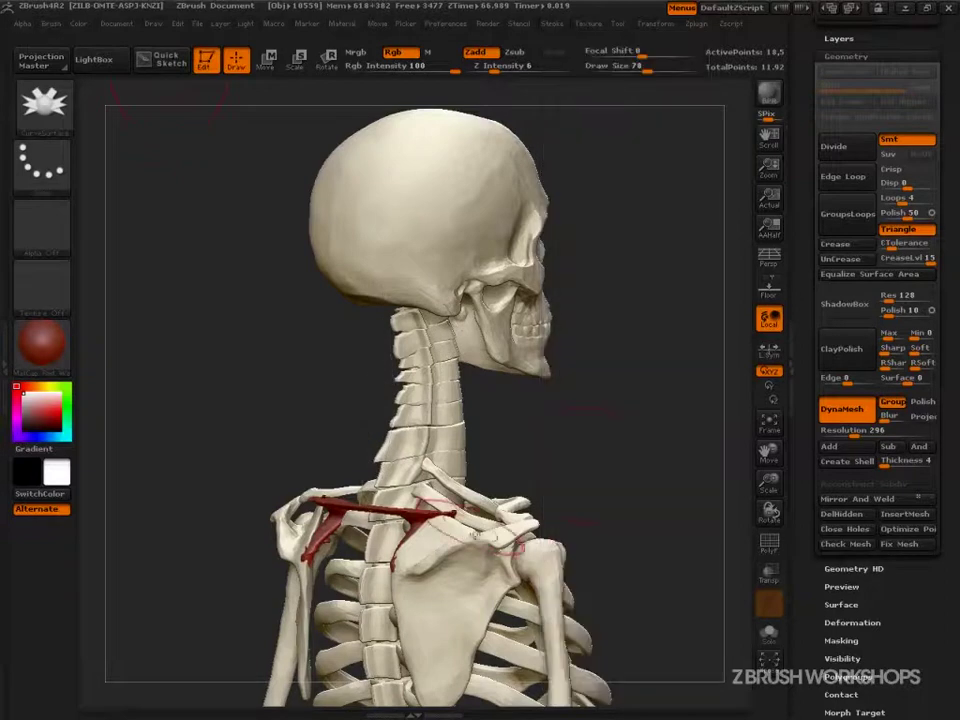
left_click(625, 481, "ctrl+shift")
key("ctrl+z")
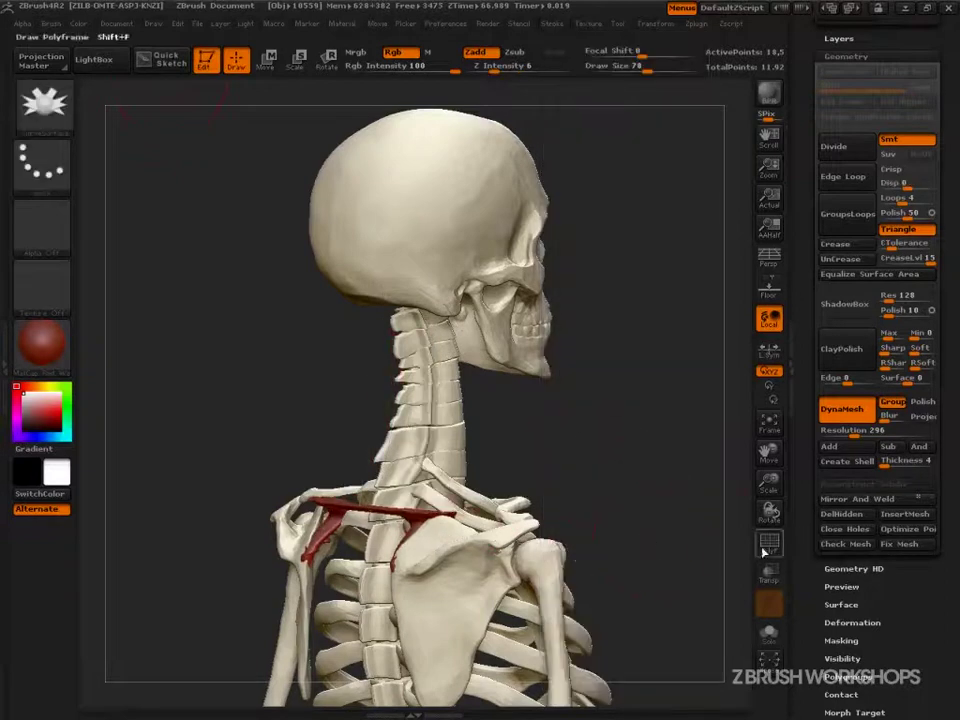
Delete the hidden geometry of the Splenius-capitis subtool
left_click(840, 516)
mouse_move(633, 524)
left_mouse_down()
mouse_move(615, 522)
mouse_move(647, 519)
left_mouse_up()
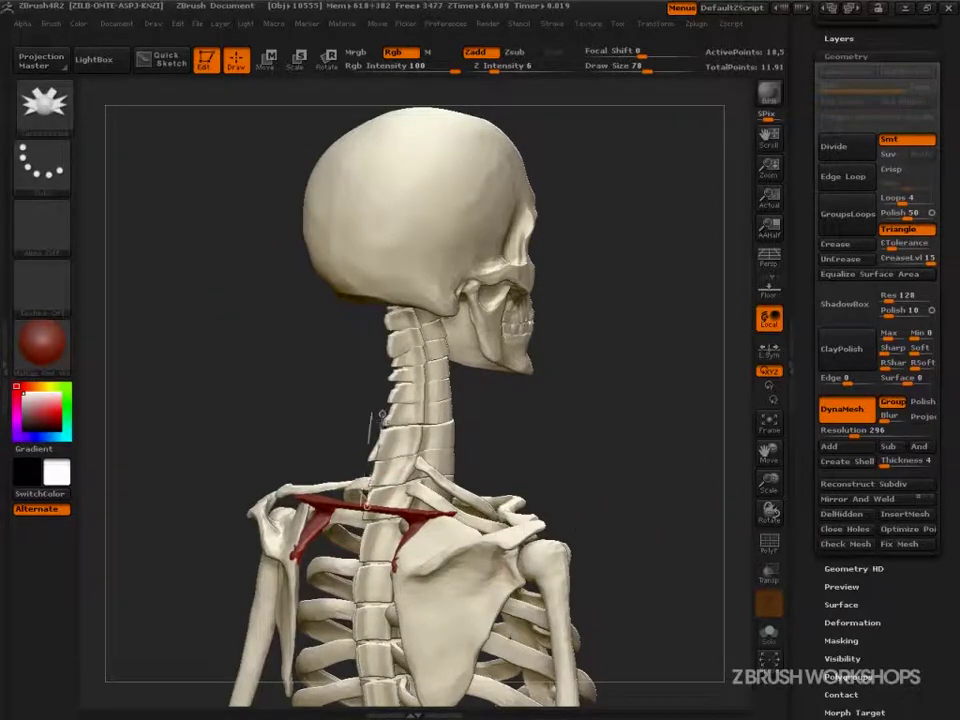
Build a curve surface between the skull base and the shoulders with the CurveSurface brush and undo it
left_click_drag(600, 460, 626, 440)
left_click_drag(810, 131, 832, 456)
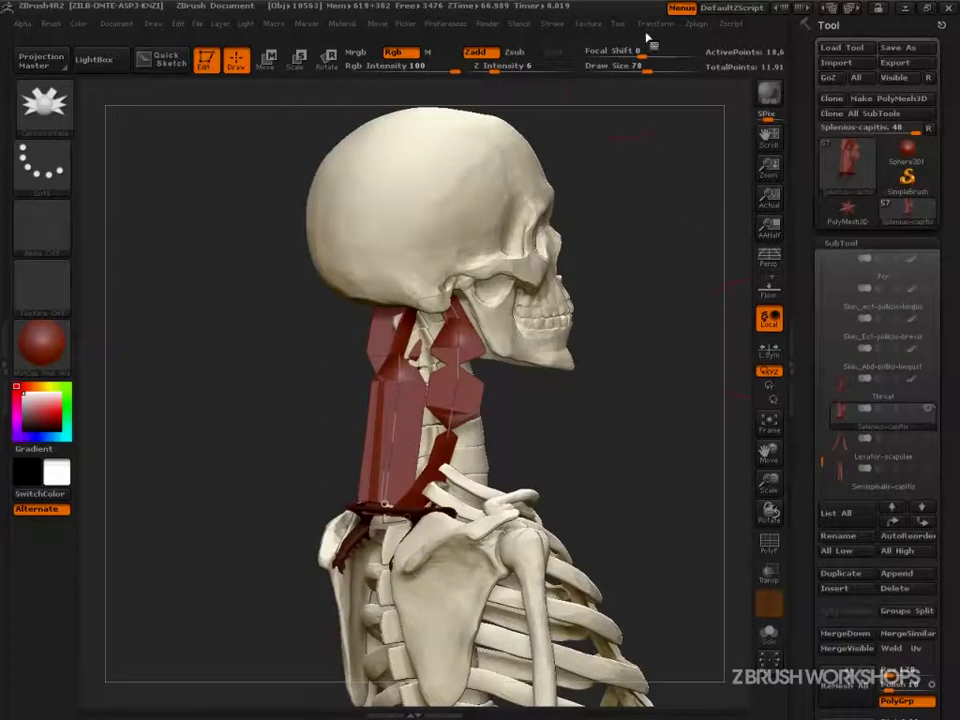
left_click(551, 23)
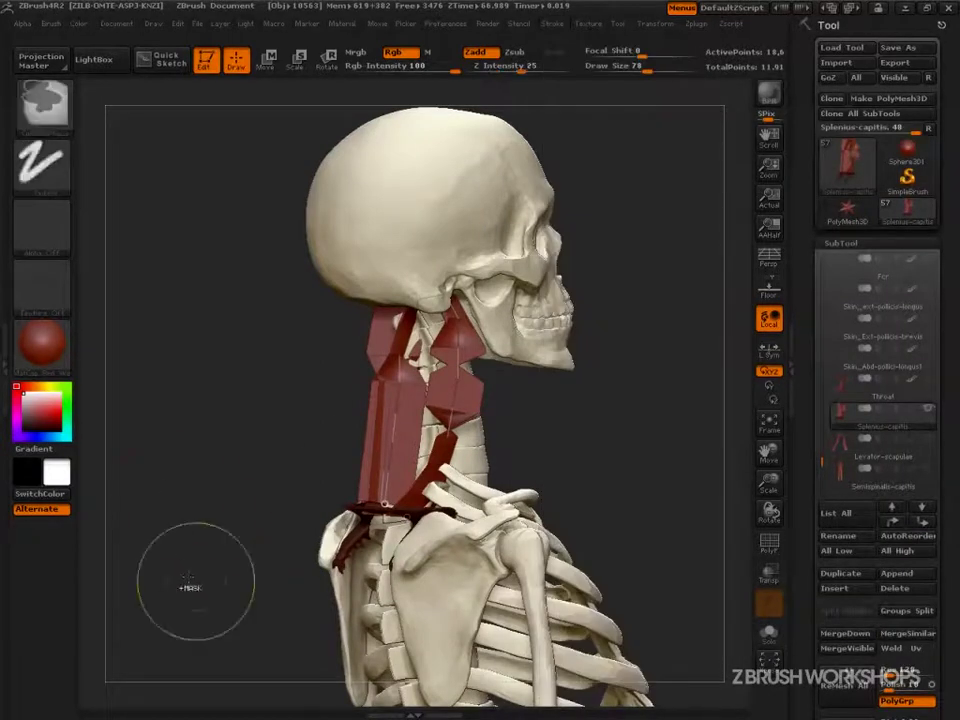
key("ctrl+z")
Build mirrored muscle strips with the CurveTriFill brush, drawing a closed outline between the upper back vertebrae and the skull base
left_click(50, 115)
left_click_drag(680, 468, 620, 474)
mouse_move(665, 507)
left_mouse_down()
mouse_move(676, 540)
mouse_move(645, 470)
left_mouse_up()
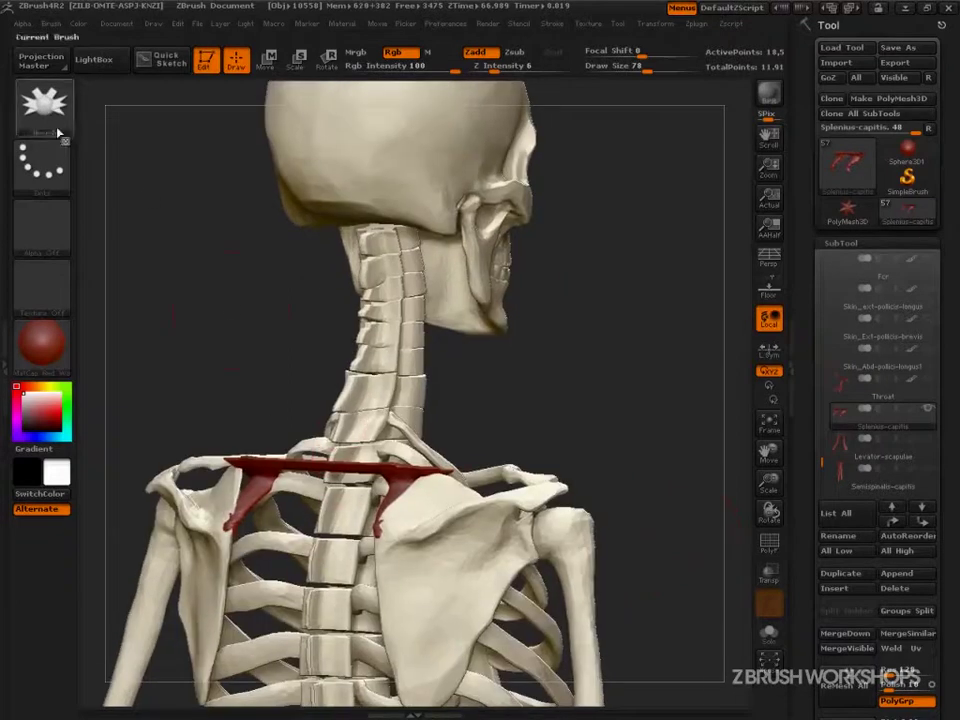
left_click(47, 118)
left_click(304, 242)
mouse_move(313, 570)
left_mouse_down()
mouse_move(338, 414)
mouse_move(255, 280)
mouse_move(300, 180)
mouse_move(225, 155)
mouse_move(300, 235)
mouse_move(290, 218)
left_mouse_up()
left_click_drag(561, 470, 640, 424)
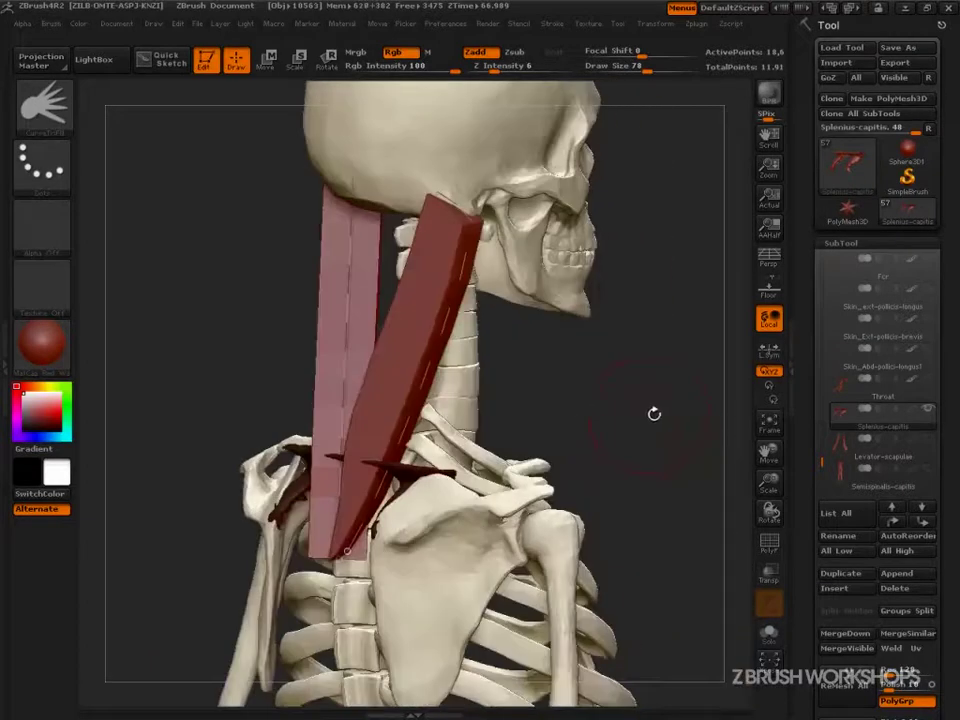
Rebuild the muscle strips' curve fill thinner with a draw size of 15 and delete the construction curves
key("s")
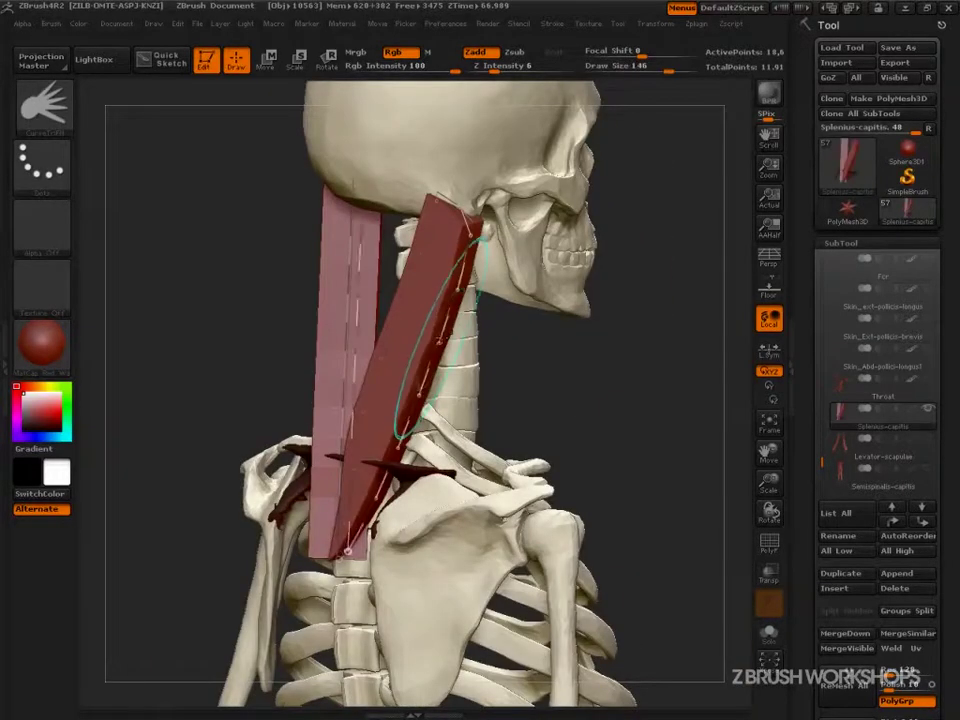
left_click(444, 348)
left_click_drag(567, 387, 610, 404)
key("ctrl+z")
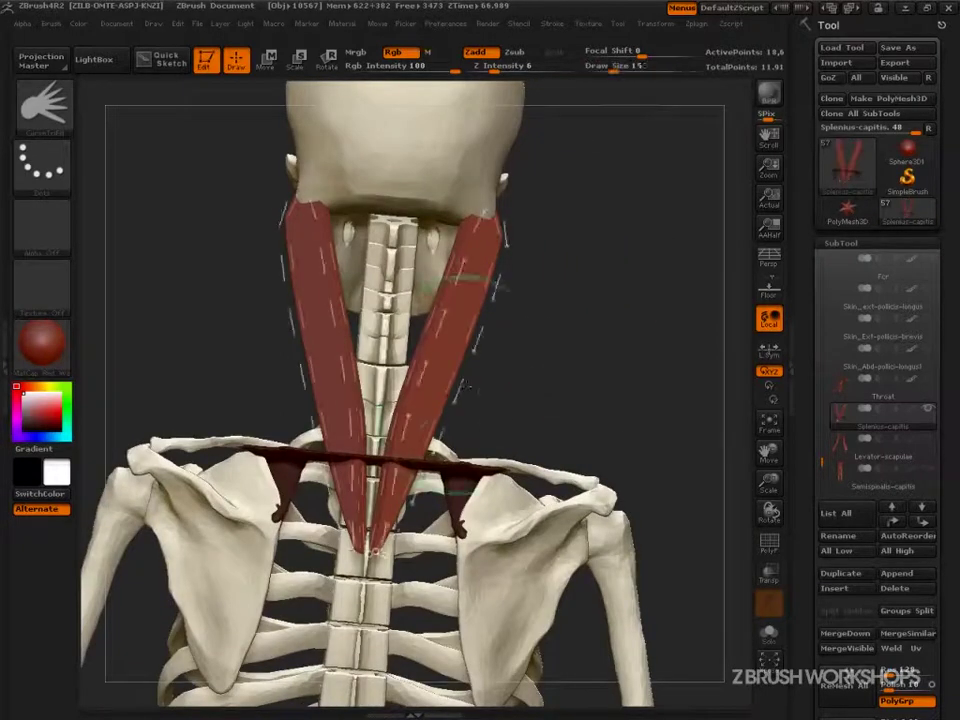
key("ctrl+shift+z")
left_click_drag(653, 443, 647, 446, "shift")
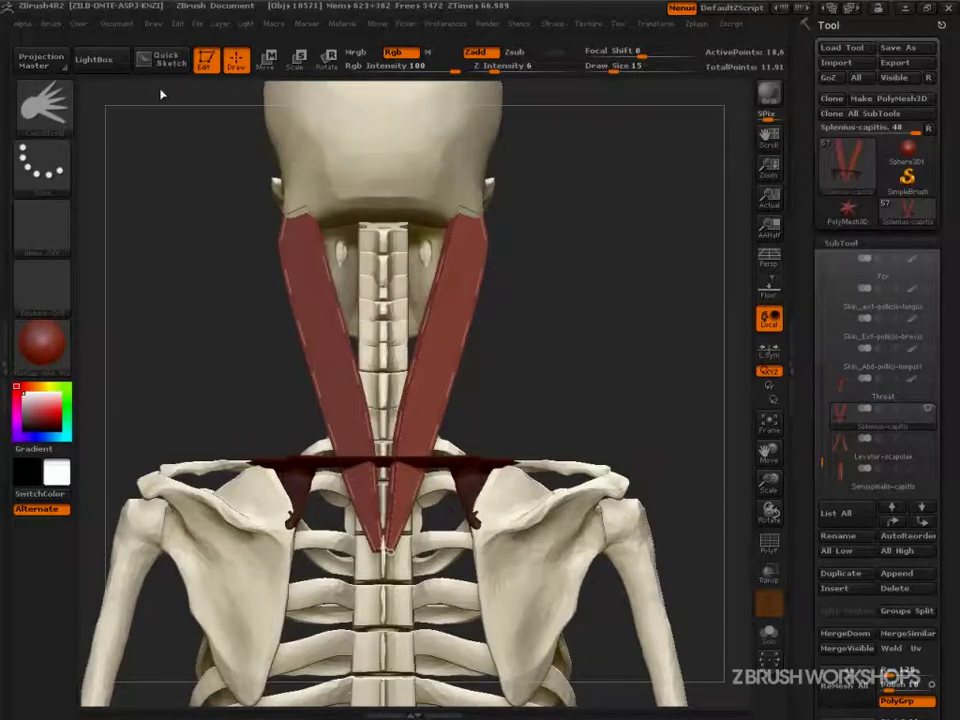
left_click(549, 26)
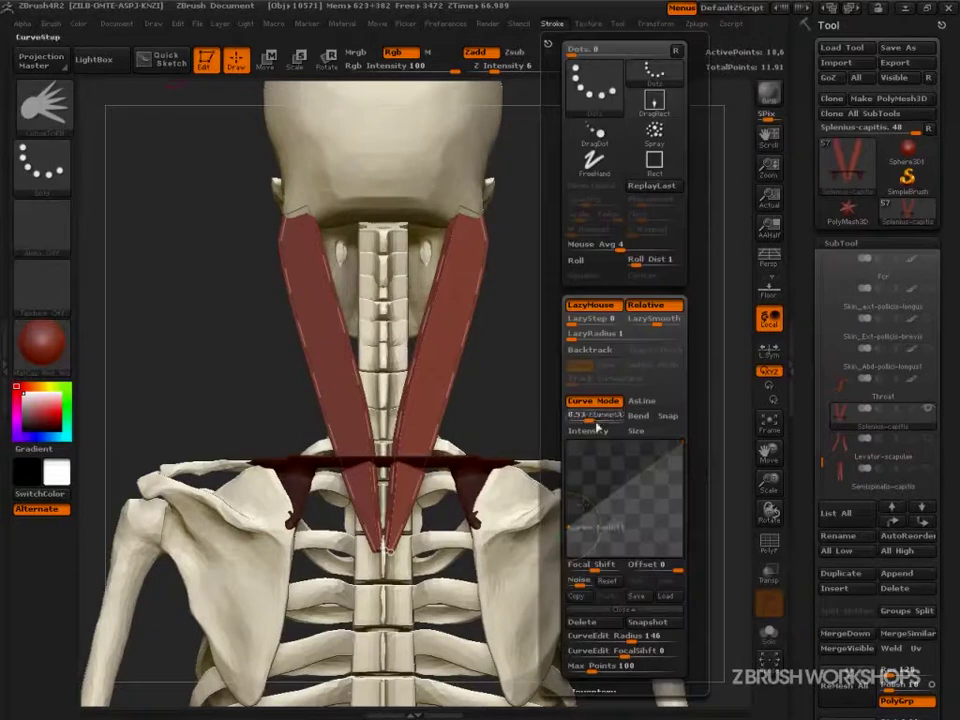
left_click(597, 626)
Pull the inner edges of both muscle strips toward the spine with the SnakeHook brush at draw size 90
mouse_move(607, 374)
left_mouse_down()
mouse_move(560, 390)
mouse_move(581, 386)
mouse_move(600, 423)
mouse_move(612, 421)
mouse_move(564, 430)
left_mouse_up()
key("b")
key("s")
key("h")
key("s")
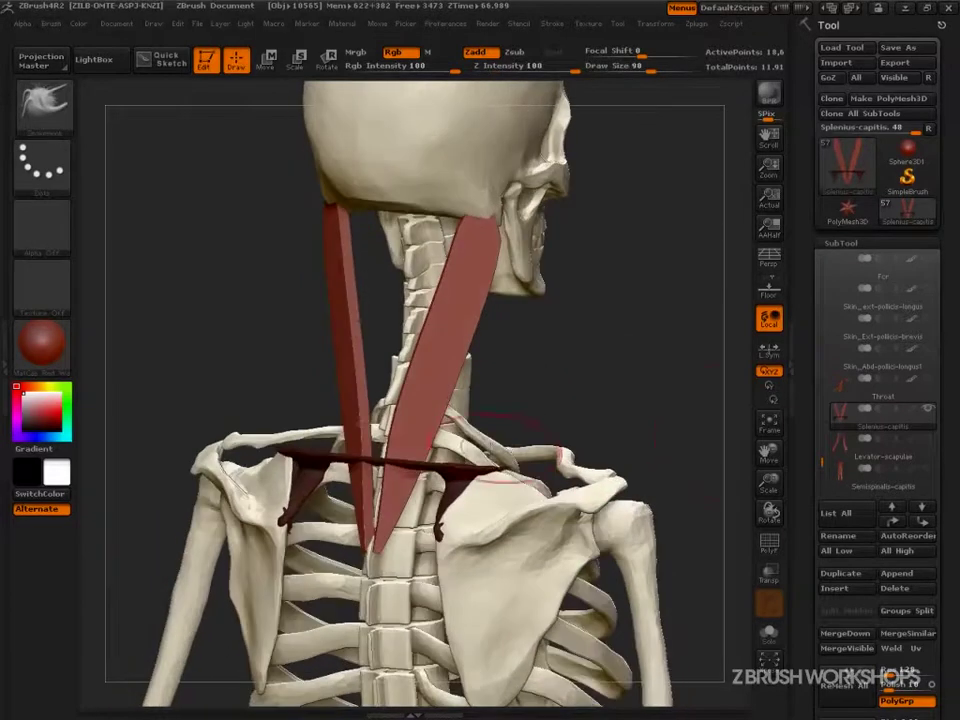
mouse_move(396, 405)
left_mouse_down()
mouse_move(388, 392)
mouse_move(410, 355)
mouse_move(430, 370)
left_mouse_up()
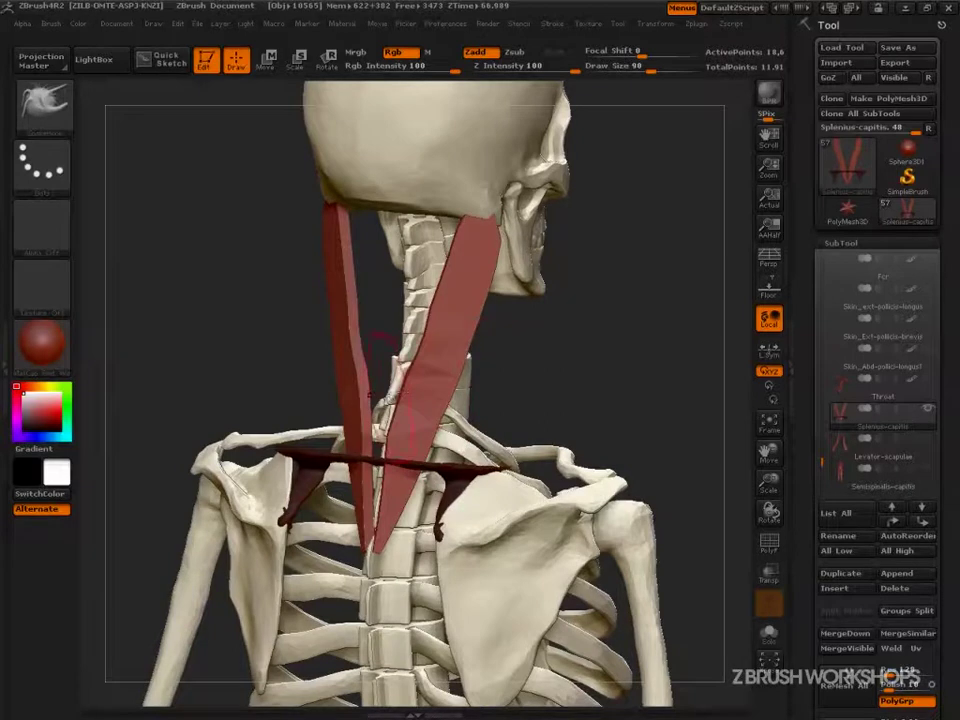
key("ctrl+shift")
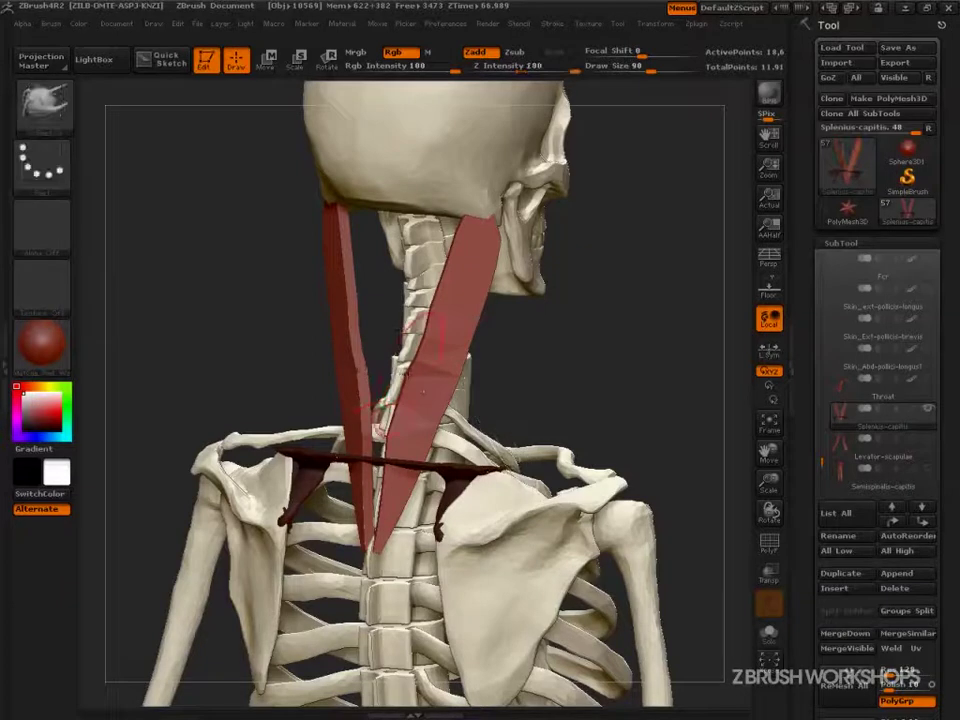
mouse_move(562, 343)
left_mouse_down()
mouse_move(581, 343)
mouse_move(546, 349)
mouse_move(568, 352)
left_mouse_up()
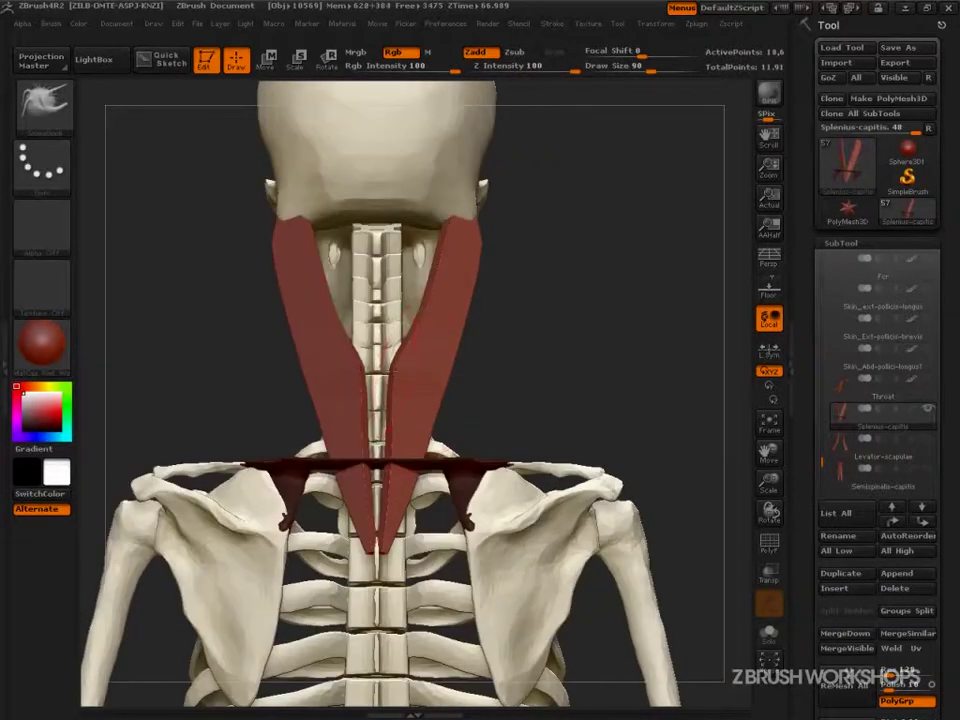
left_click_drag(391, 395, 401, 298)
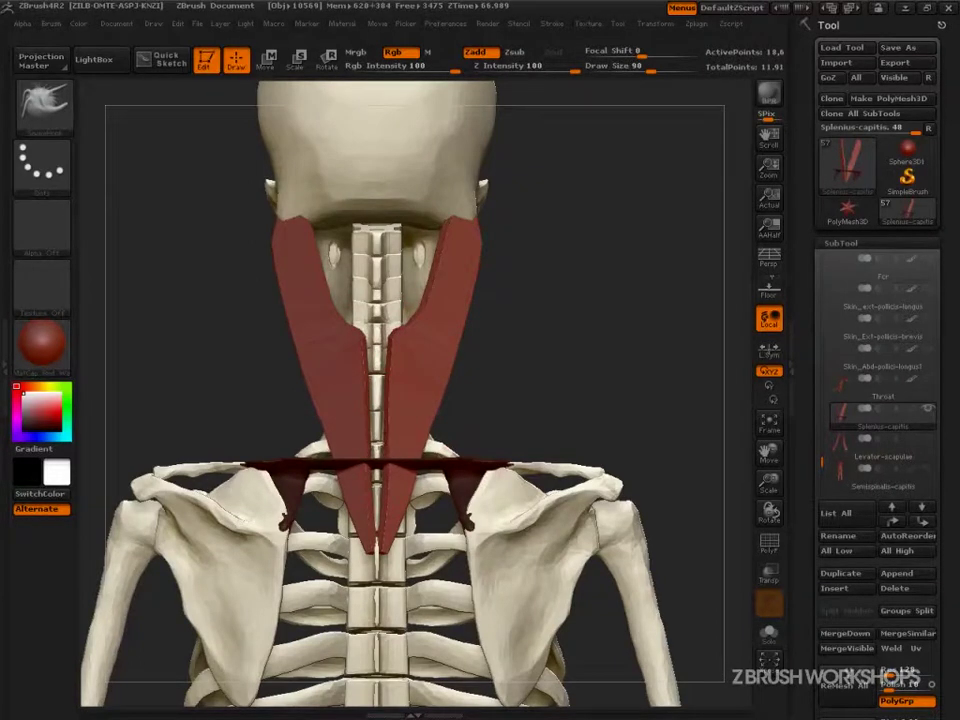
Turn on ghost transparency and straighten the muscle's rear profile in side view with the SnakeHook and Move brushes
left_click_drag(510, 377, 420, 380)
mouse_move(480, 392)
left_mouse_down()
mouse_move(396, 405)
mouse_move(444, 405)
left_mouse_up()
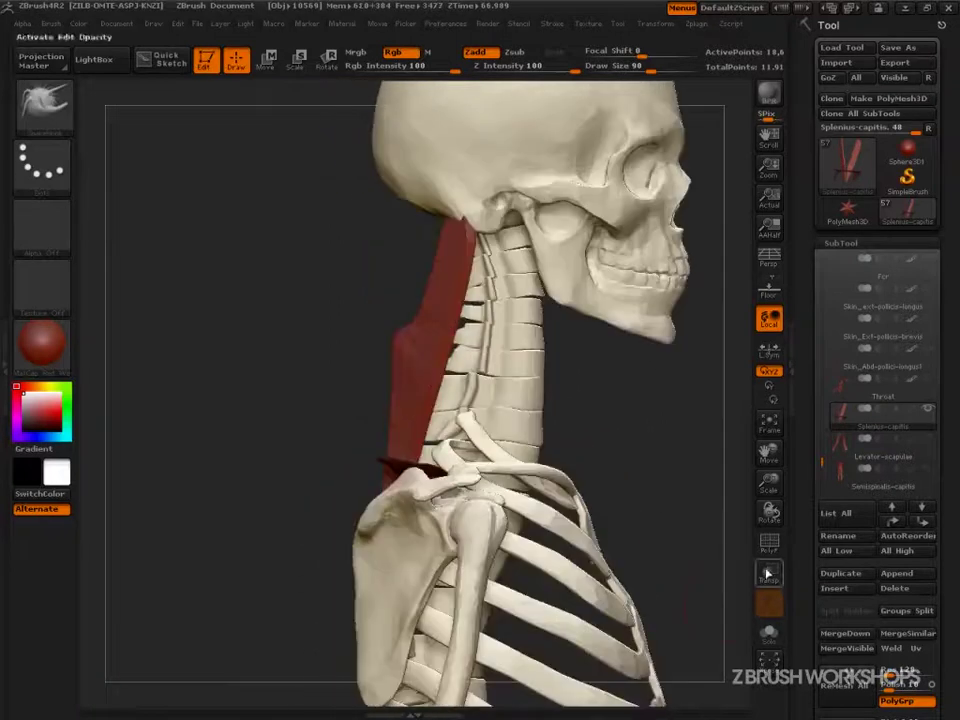
left_click(768, 573)
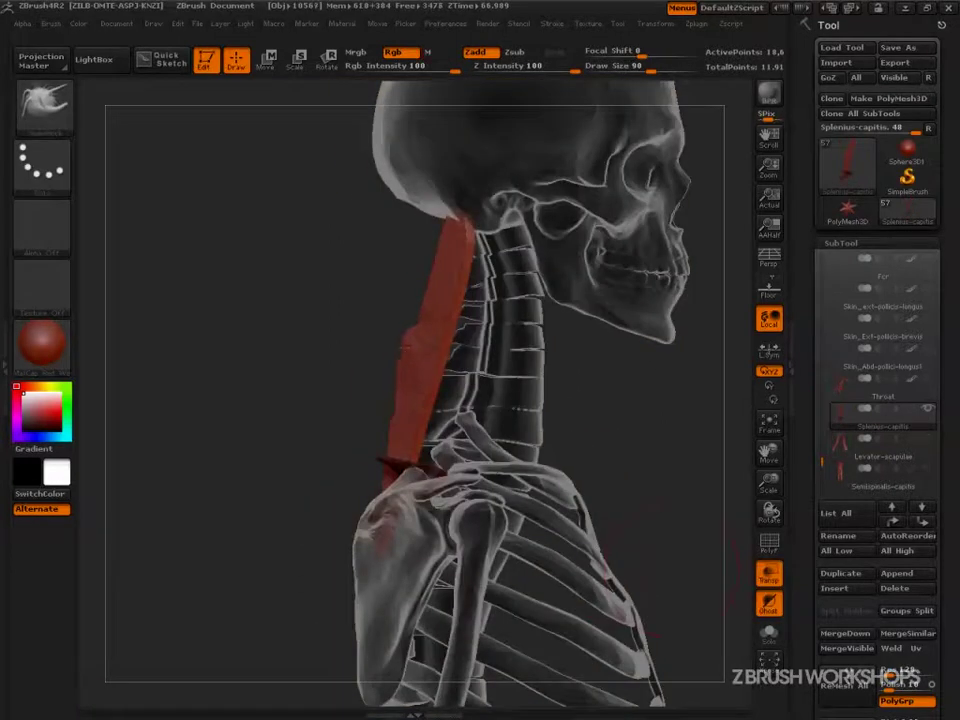
left_click_drag(402, 347, 414, 360)
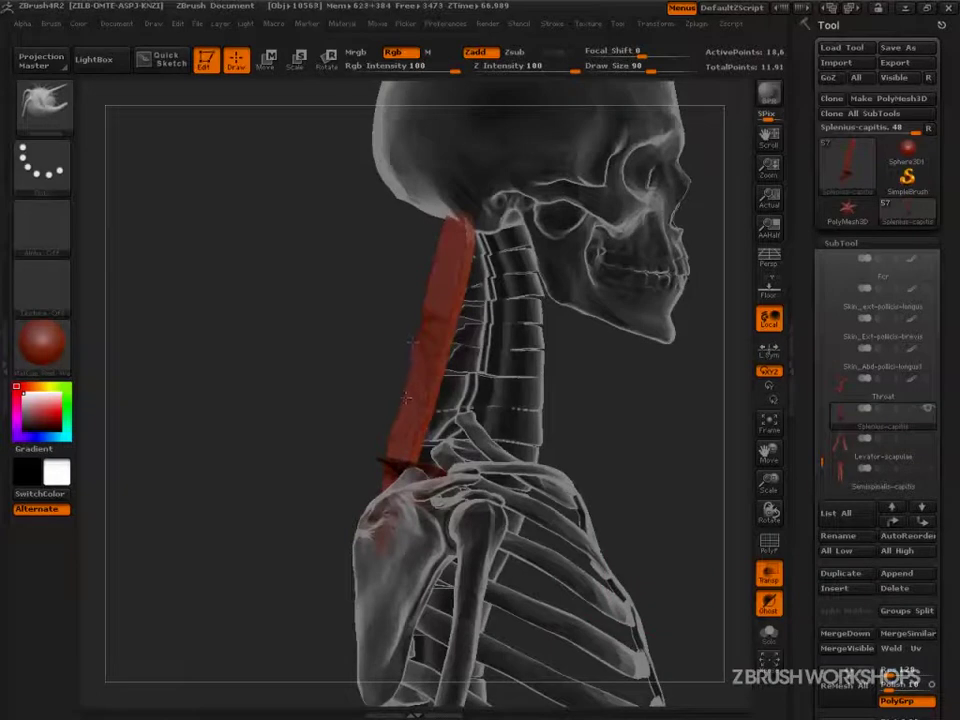
key("s")
left_click(402, 431)
mouse_move(322, 414)
left_mouse_down()
mouse_move(361, 412)
mouse_move(370, 429)
mouse_move(408, 432)
left_mouse_up()
left_click_drag(410, 360, 421, 357)
left_click_drag(418, 308, 427, 305)
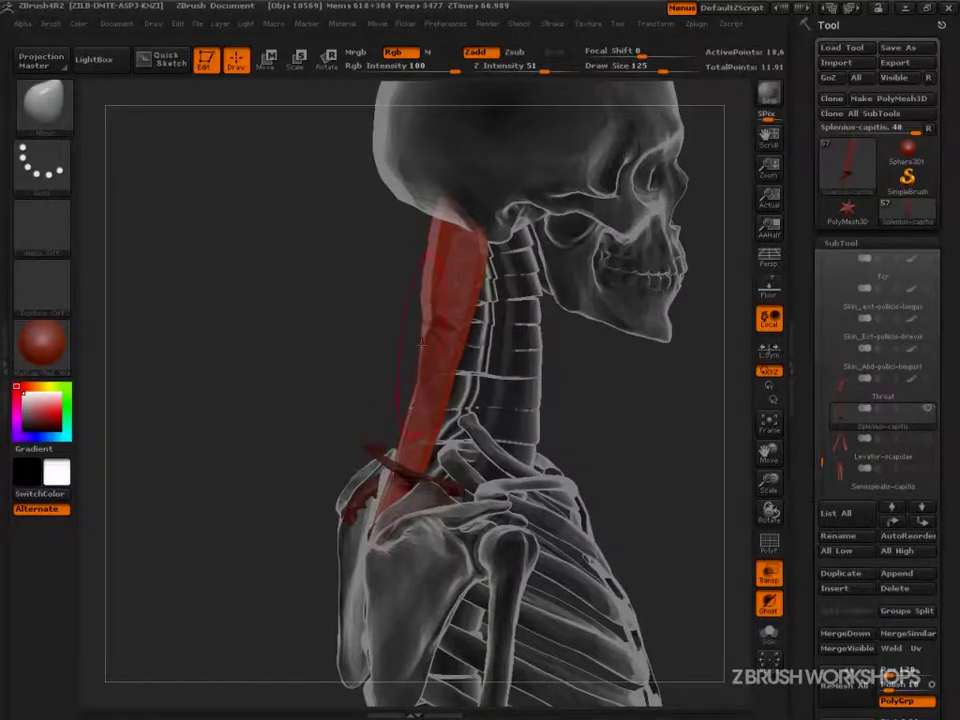
left_click_drag(347, 457, 381, 520)
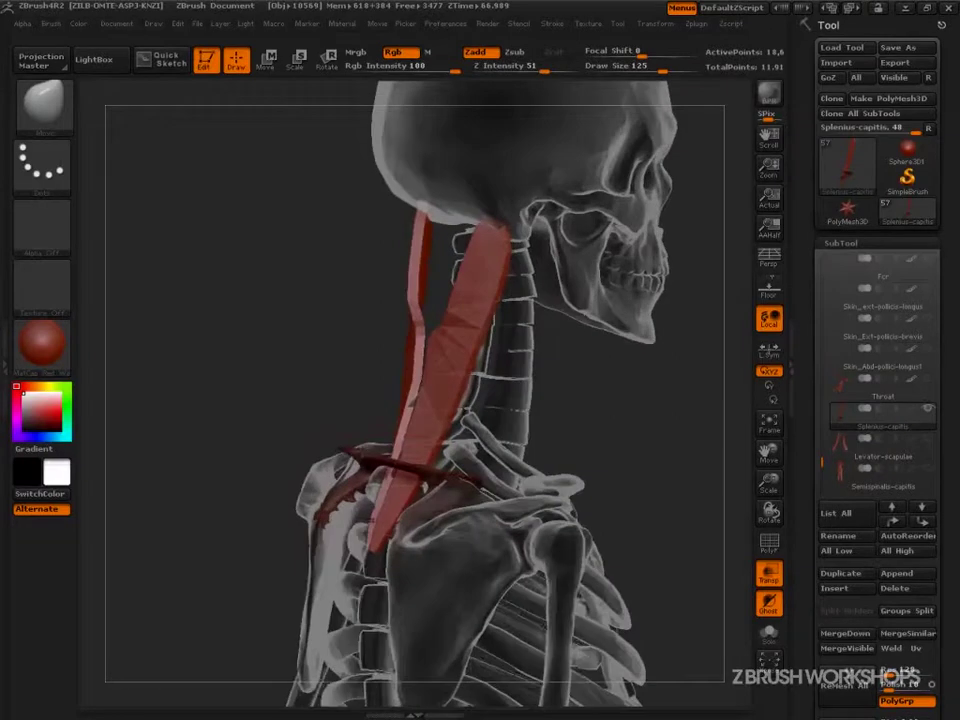
left_click_drag(382, 453, 310, 456)
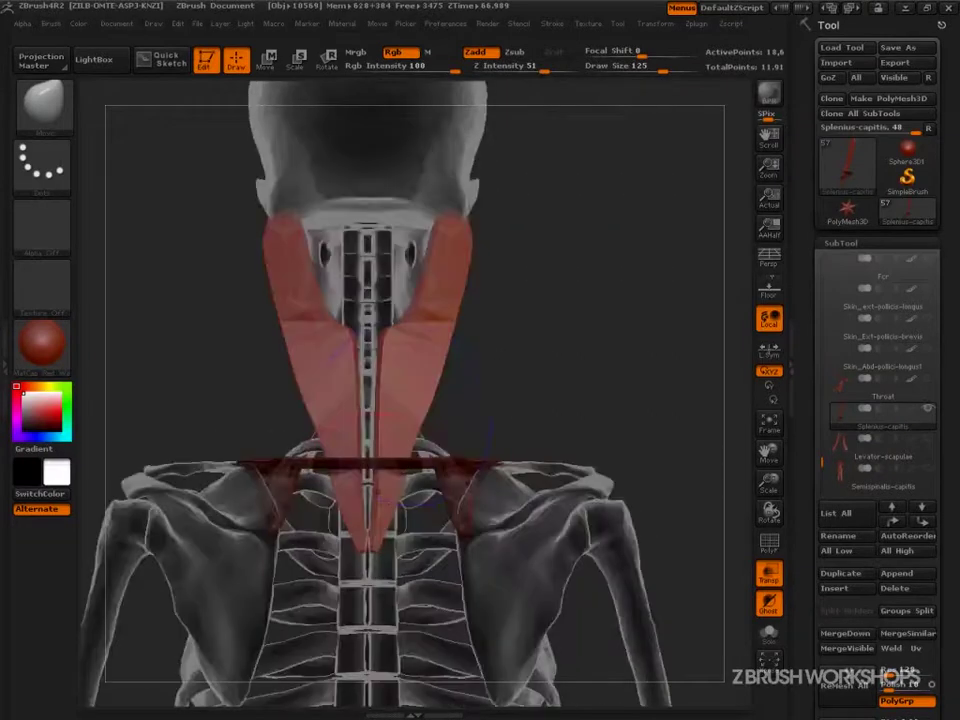
Switch to the Inflat brush and isolate the two muscle strips by hiding the leftover levator geometry at the shoulders
key("b")
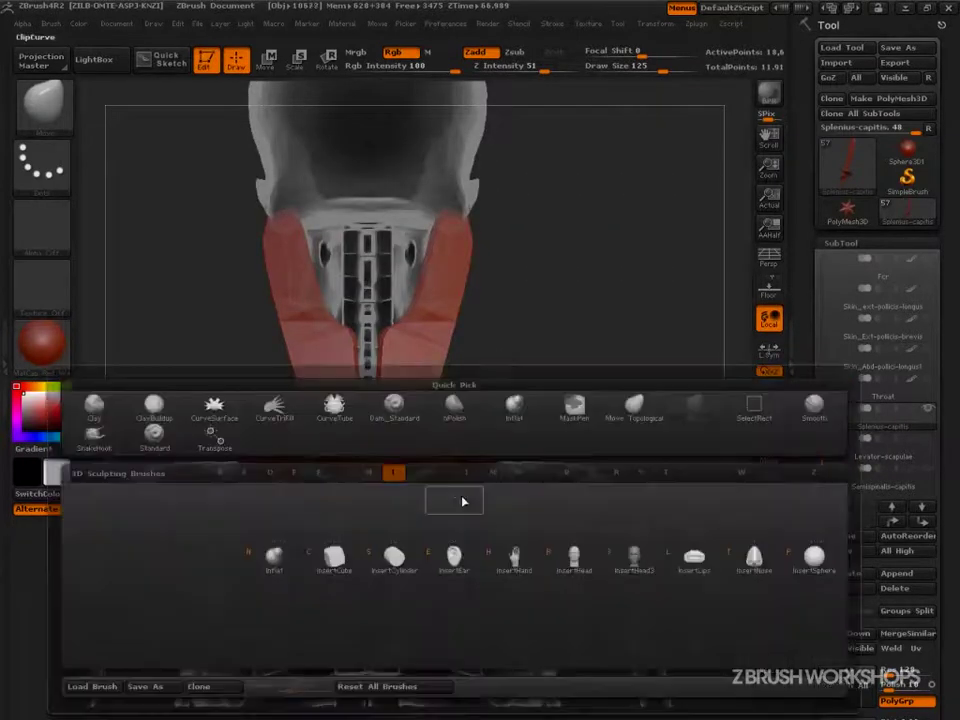
left_click(456, 497)
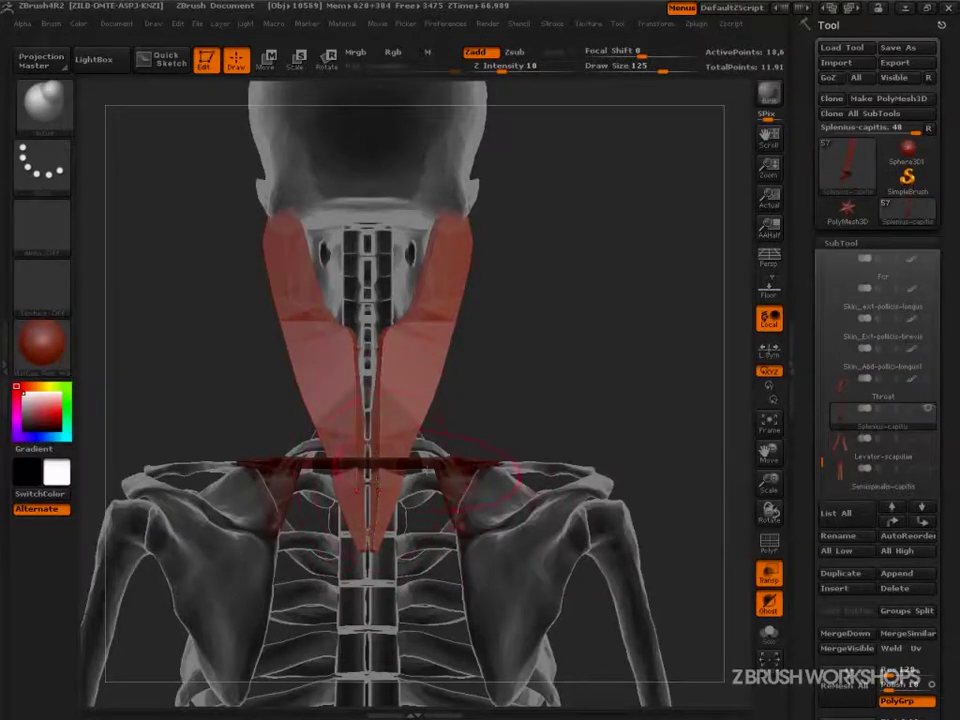
left_click(475, 466, "ctrl+shift")
left_click_drag(557, 317, 566, 359, "ctrl+shift")
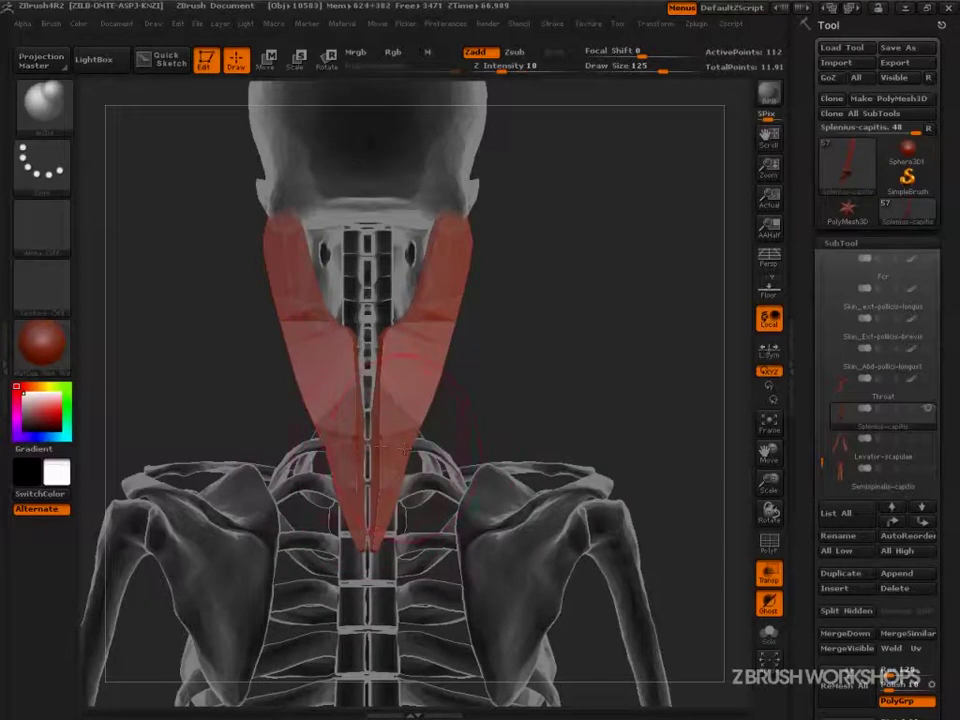
Shift the two muscle strips inward with Transpose until they meet at the midline, undoing the extra rotation attempt
key("w")
left_click_drag(407, 391, 536, 391, "shift")
mouse_move(472, 391)
left_mouse_down()
mouse_move(461, 388)
mouse_move(472, 392)
left_mouse_up()
mouse_move(366, 549)
left_mouse_down()
mouse_move(584, 377)
mouse_move(575, 373)
mouse_move(584, 376)
left_mouse_up()
left_click(326, 61)
left_click_drag(388, 385, 533, 385, "shift")
left_click_drag(460, 385, 460, 385)
key("ctrl+z")
key("w")
key("q")
Display the polyframe, unhide the whole Splenius-capitis mesh and DynaMesh it to fuse the two strips
left_click_drag(615, 317, 551, 340)
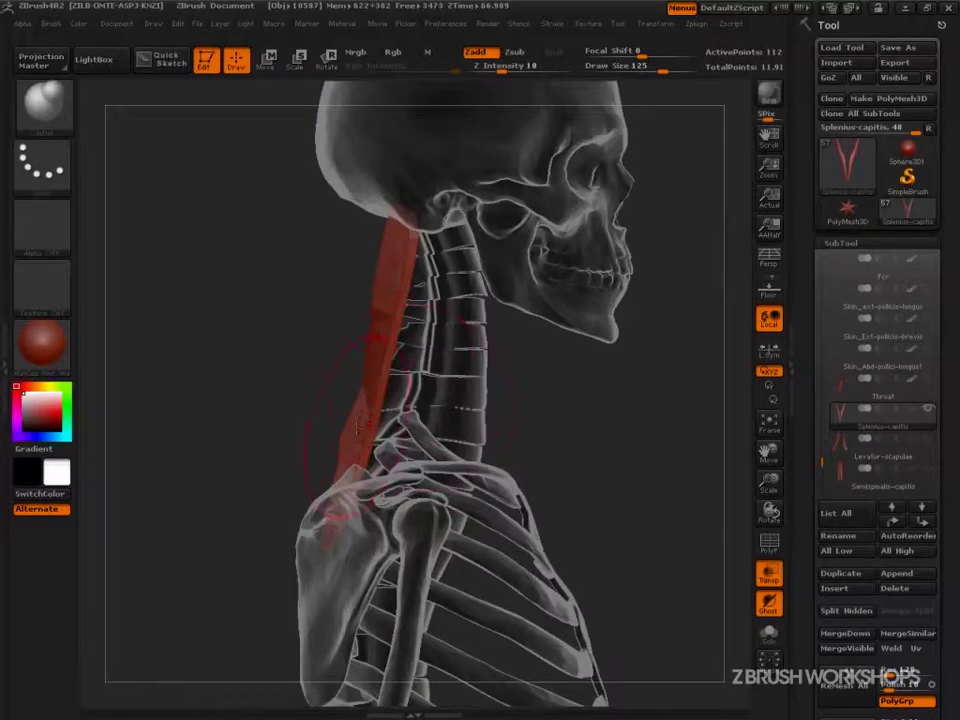
mouse_move(568, 403)
left_mouse_down()
mouse_move(624, 416)
mouse_move(651, 439)
left_mouse_up()
key("ctrl")
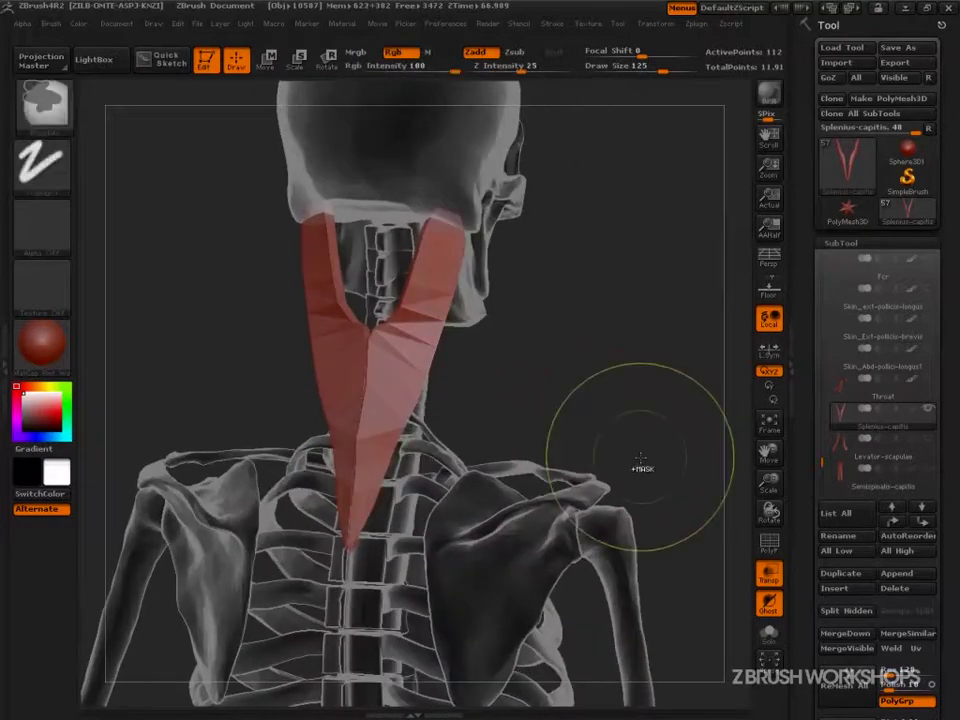
key("ctrl+z")
key("ctrl+z")
mouse_move(635, 433)
left_mouse_down()
mouse_move(634, 403)
mouse_move(643, 414)
left_mouse_up()
key("shift+f")
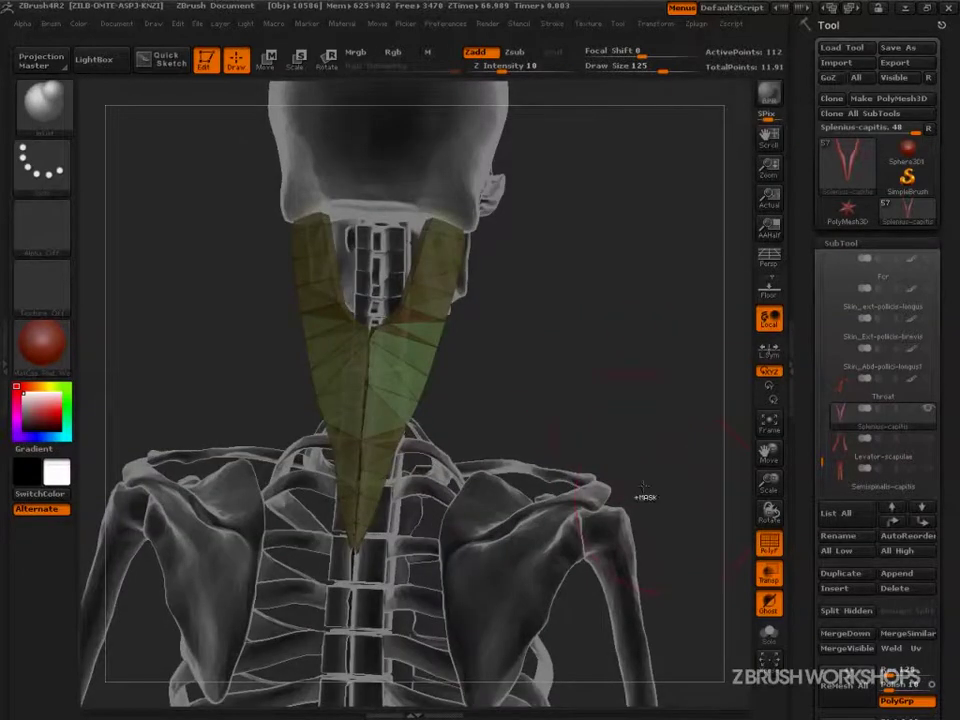
left_click_drag(643, 508, 643, 422, "ctrl")
left_click_drag(798, 547, 803, 34)
left_click(640, 420, "ctrl+shift")
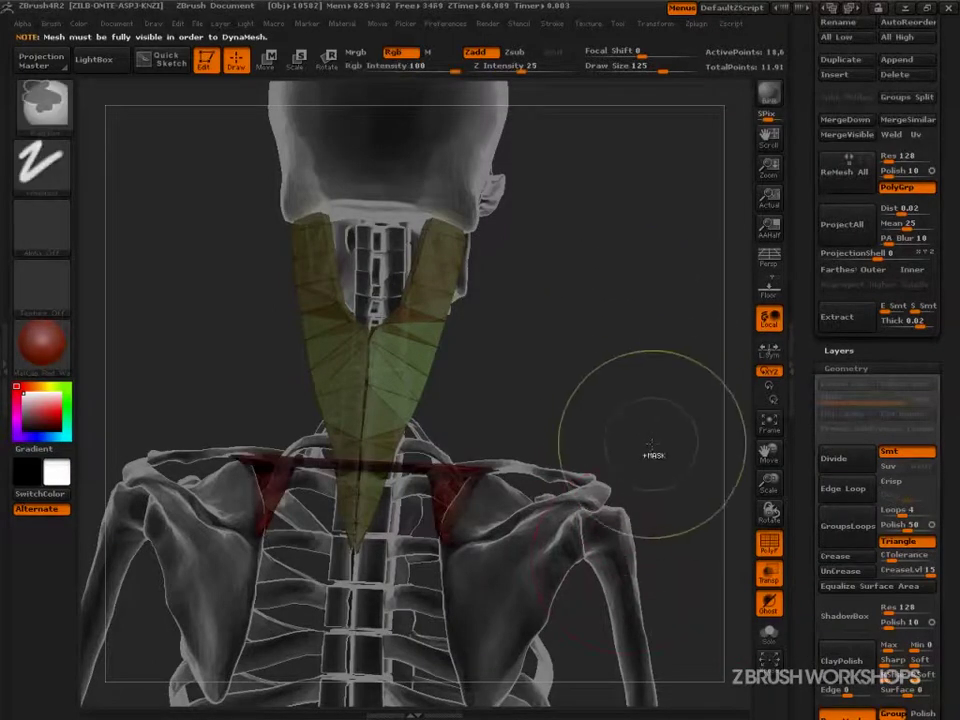
left_click_drag(609, 375, 617, 446, "ctrl")
Reshape the fused muscle's lower rear profile in side view with SnakeHook at draw sizes 162 and 67
left_click_drag(630, 383, 611, 375, "shift")
key("s")
left_click_drag(375, 345, 385, 330)
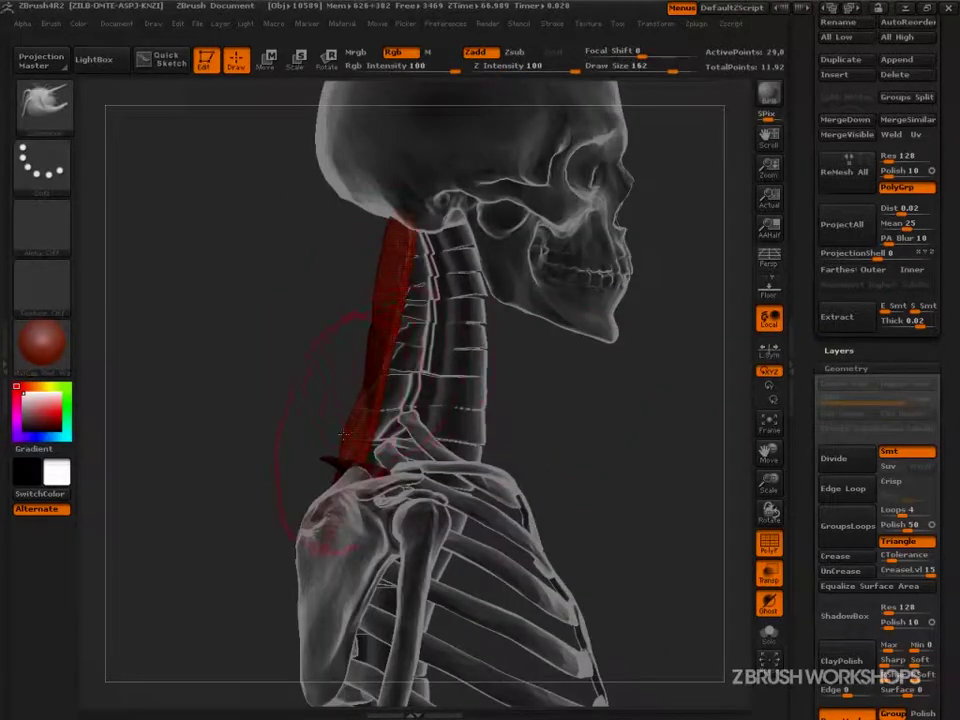
key("s")
mouse_move(365, 414)
left_mouse_down()
mouse_move(356, 414)
mouse_move(362, 399)
mouse_move(342, 428)
left_mouse_up()
key("s")
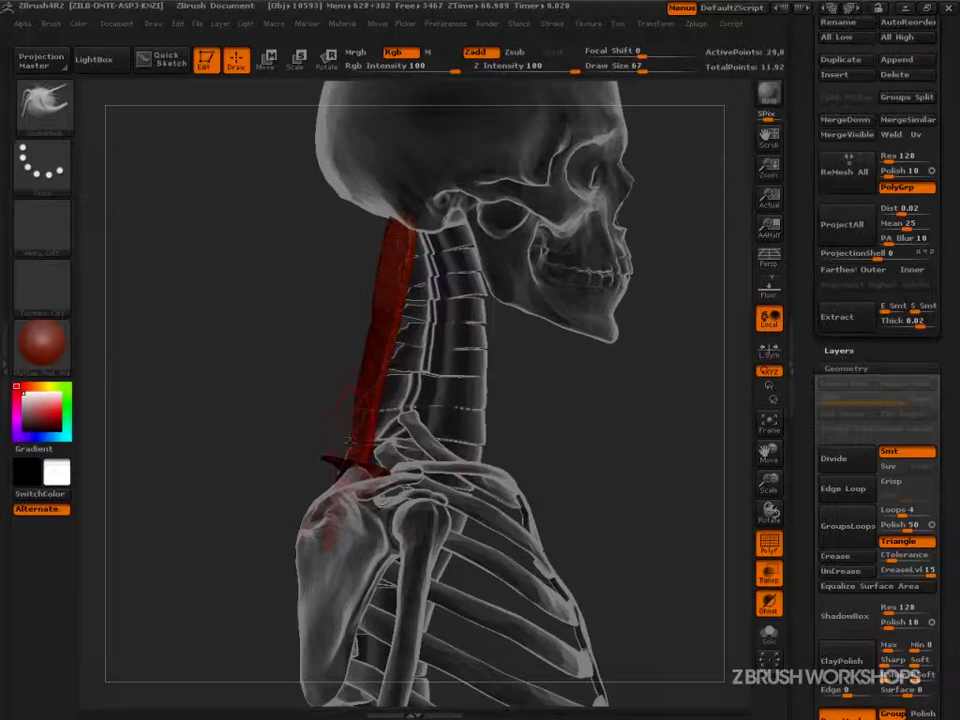
left_click_drag(343, 407, 353, 403)
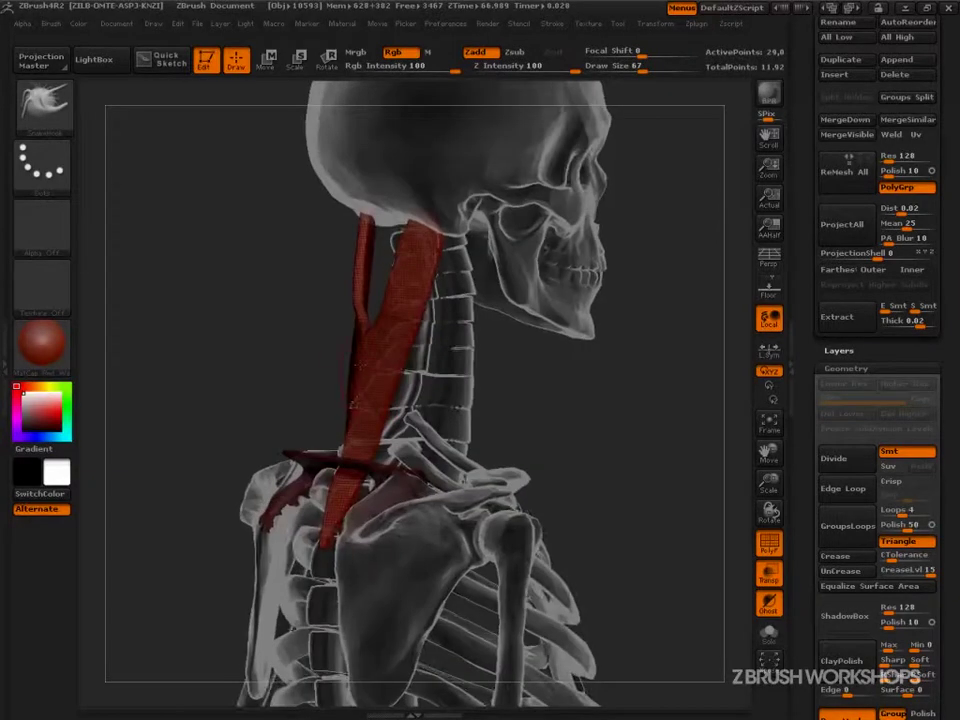
Shape the gap between the muscle's two upper arms into a V in back view with SnakeHook at draw sizes 106 and 68
left_click_drag(526, 374, 441, 371)
key("s")
left_click_drag(377, 323, 391, 322)
mouse_move(265, 310)
left_mouse_down()
mouse_move(394, 300)
mouse_move(395, 376)
left_mouse_up()
left_click_drag(407, 288, 437, 287)
left_click_drag(405, 327, 407, 368)
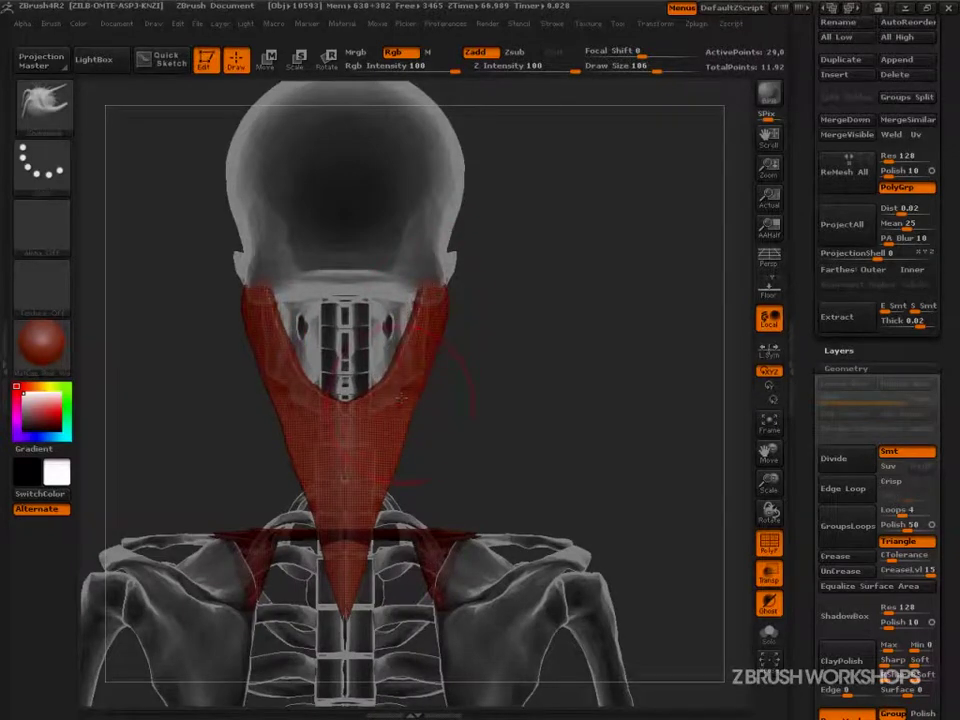
left_click_drag(346, 400, 346, 414)
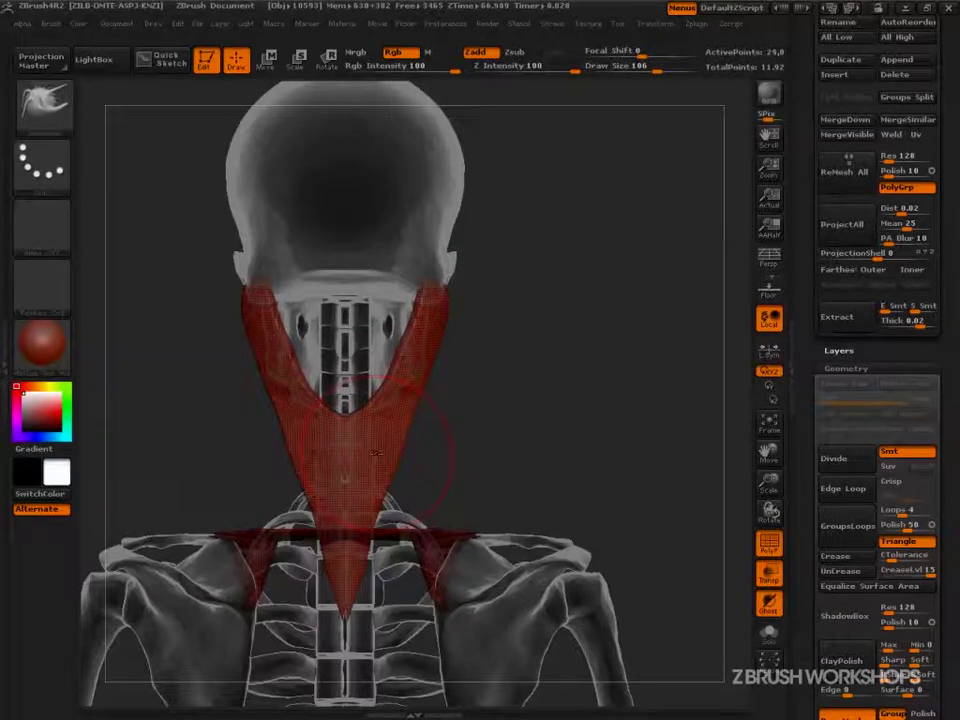
left_click_drag(346, 422, 347, 408)
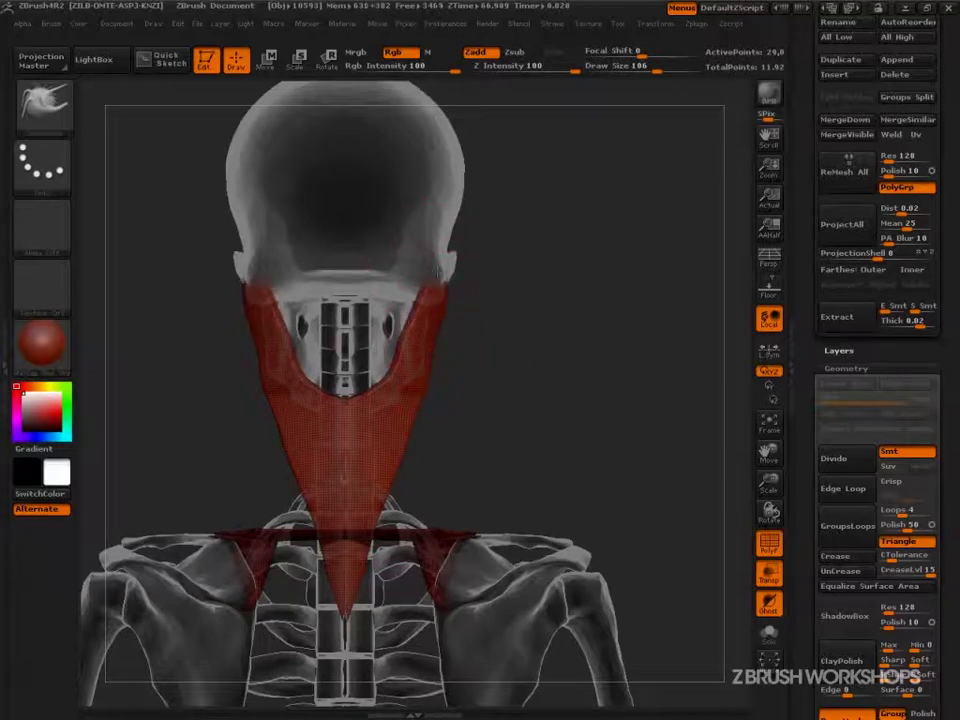
key("s")
mouse_move(399, 376)
left_mouse_down()
mouse_move(374, 367)
mouse_move(348, 401)
left_mouse_up()
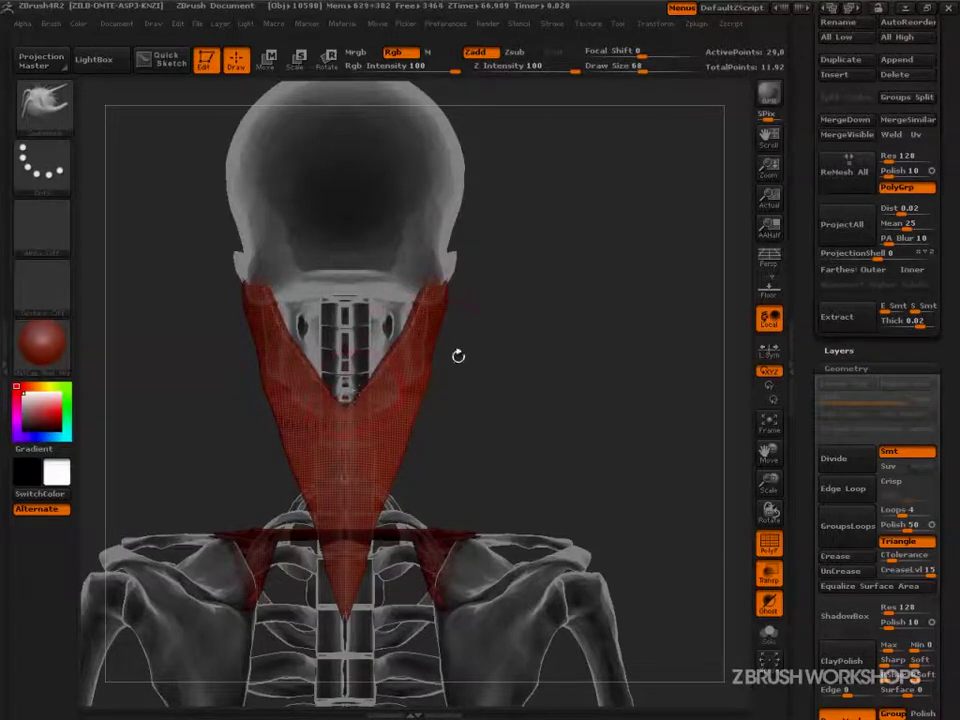
mouse_move(345, 408)
left_mouse_down("ctrl+shift")
mouse_move(437, 290)
mouse_move(455, 293)
mouse_move(428, 430)
mouse_move(360, 655)
left_mouse_up("ctrl+shift")
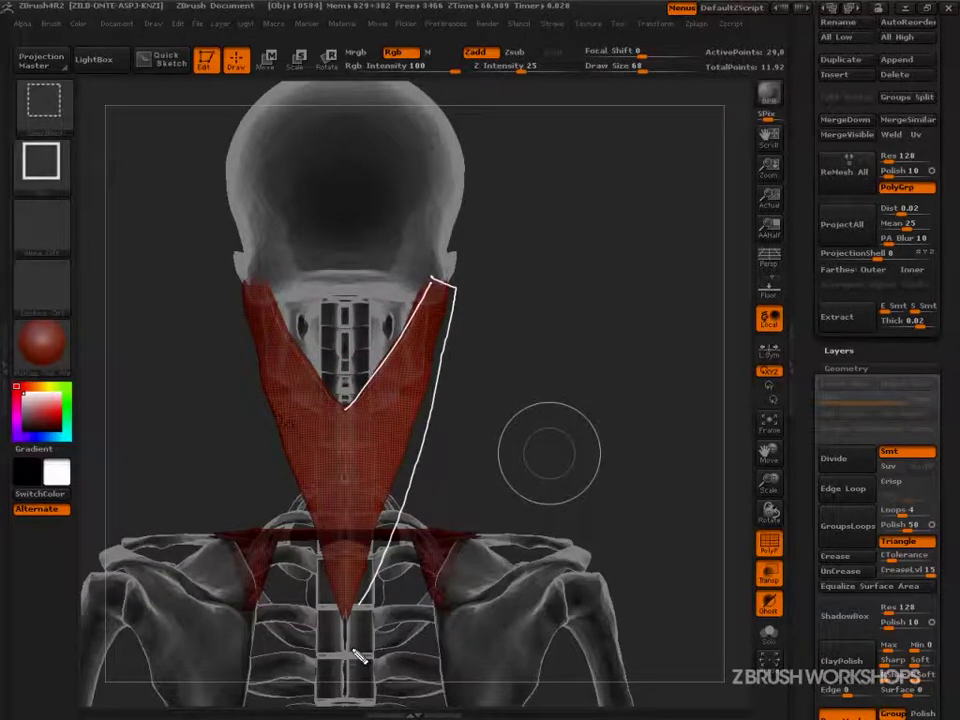
mouse_move(648, 467)
left_mouse_down()
mouse_move(583, 450)
mouse_move(594, 508)
mouse_move(656, 596)
left_mouse_up()
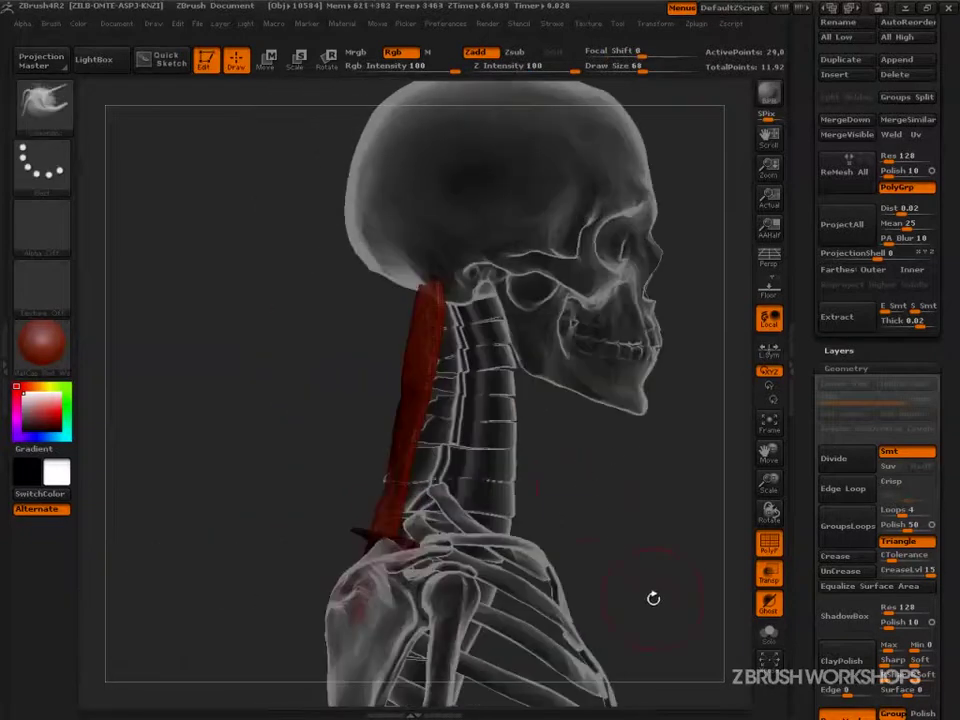
mouse_move(350, 609)
left_mouse_down("ctrl+shift")
mouse_move(407, 369)
mouse_move(447, 292)
mouse_move(476, 364)
mouse_move(469, 304)
mouse_move(446, 424)
mouse_move(397, 516)
mouse_move(445, 371)
left_mouse_up("ctrl+shift")
mouse_move(448, 318)
left_mouse_down("ctrl+shift")
mouse_move(452, 300)
mouse_move(354, 525)
mouse_move(358, 540)
left_mouse_up("ctrl+shift")
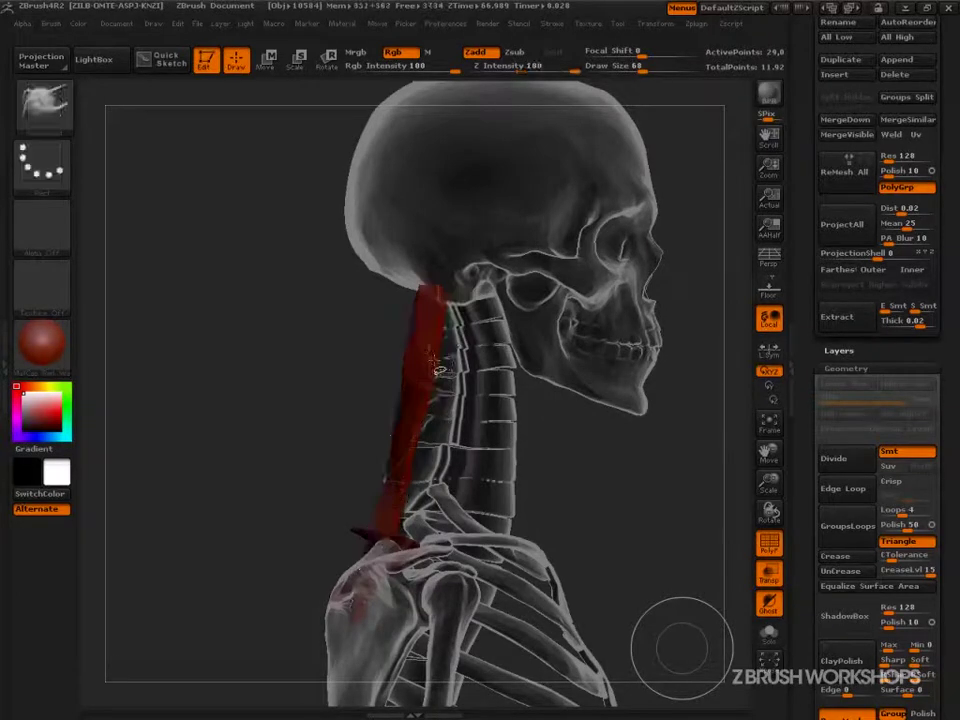
Reshape the muscle in side view with SnakeHook at draw sizes 165 and 63, widening its upper arms forward toward the mastoid area
key("s")
left_click_drag(438, 338, 463, 338)
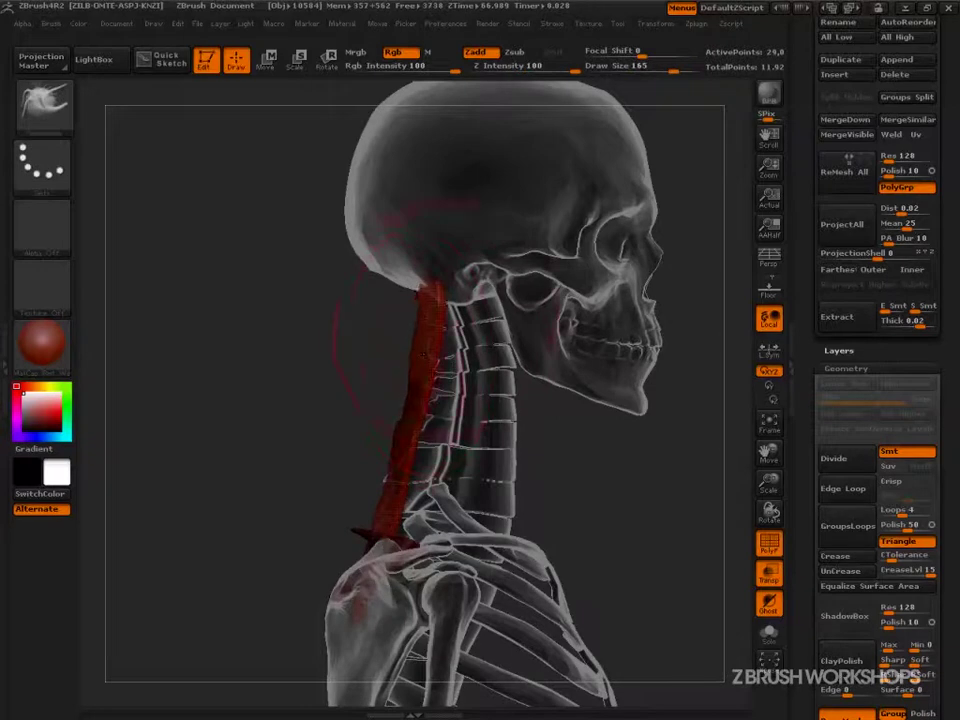
key("s")
left_click_drag(446, 324, 420, 324)
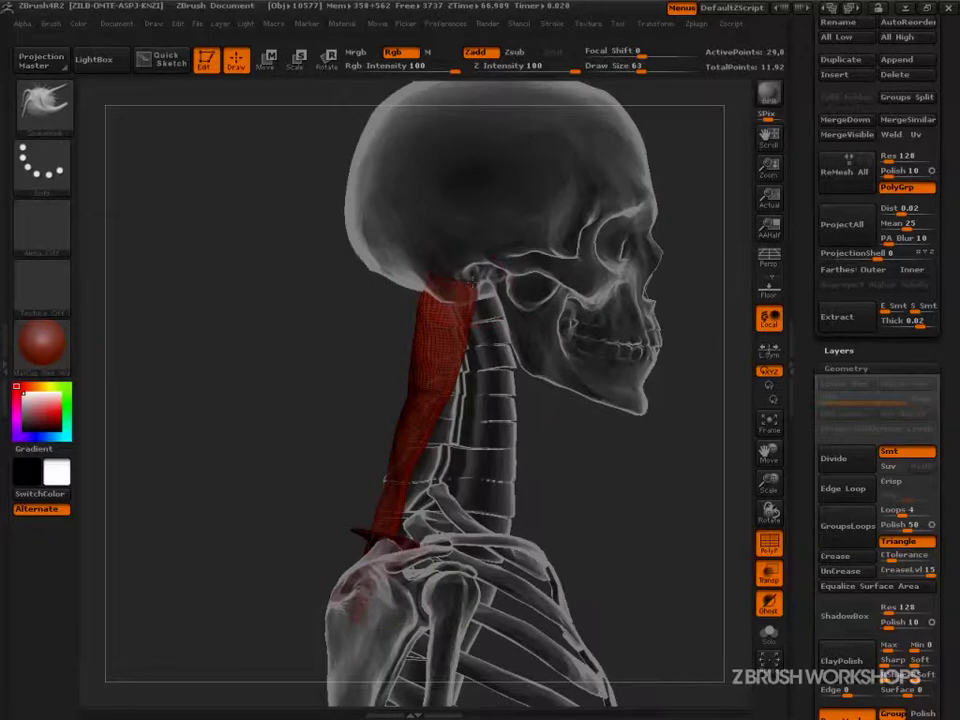
left_click_drag(358, 321, 493, 268)
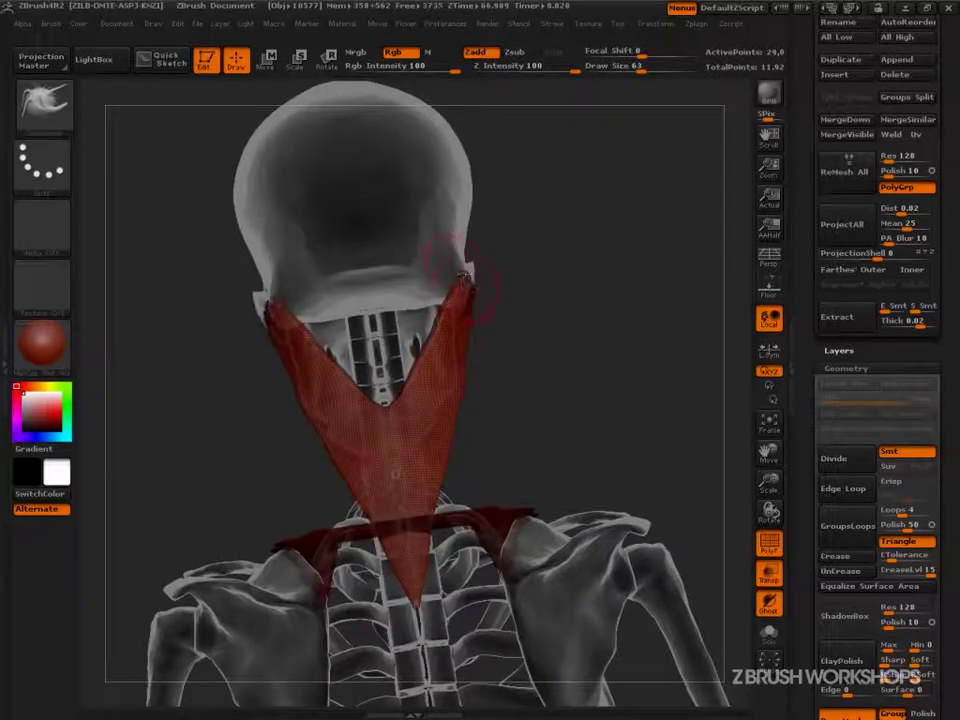
left_click_drag(572, 307, 405, 310)
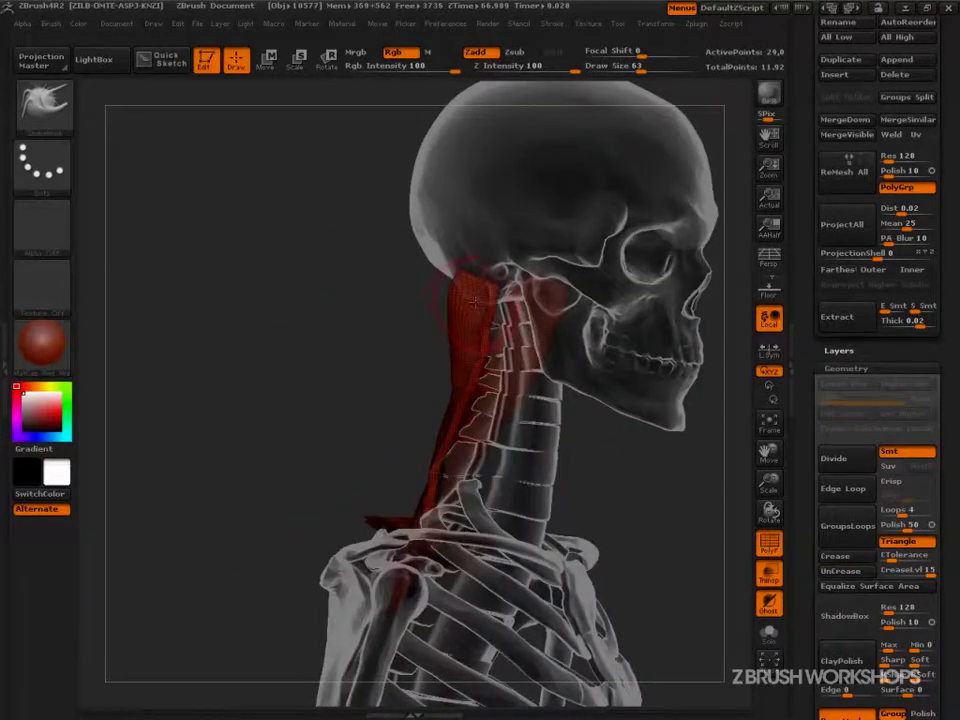
Turn off the polyframe and transparency, and polish the surfaces of the muscle's upper arms at draw size 63
key("shift+f")
left_click_drag(351, 407, 491, 298)
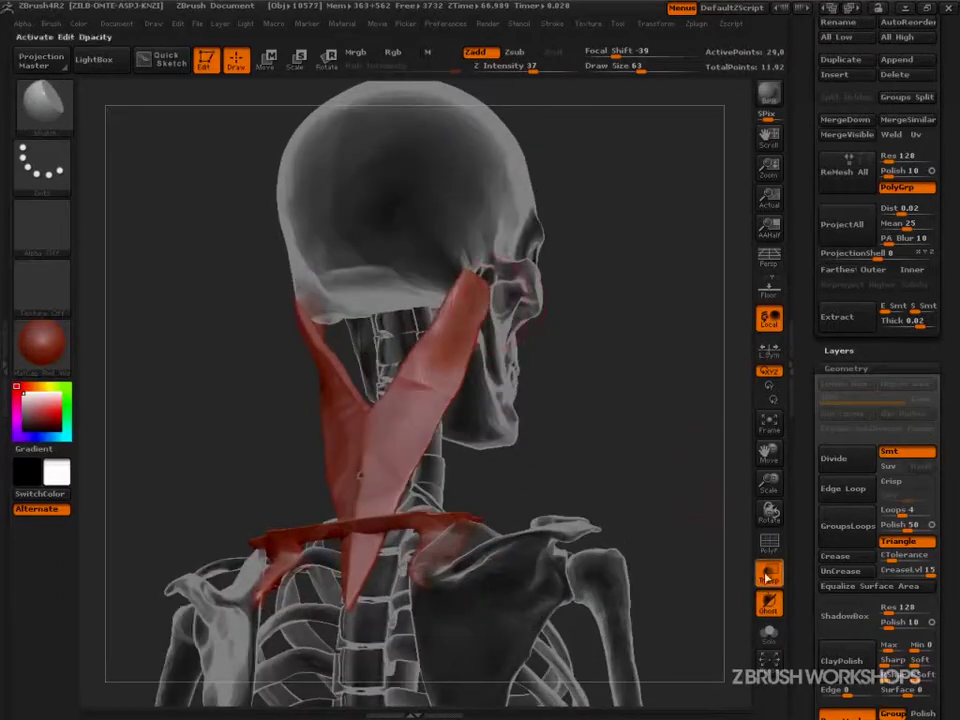
left_click(765, 582)
left_click_drag(666, 471, 608, 424)
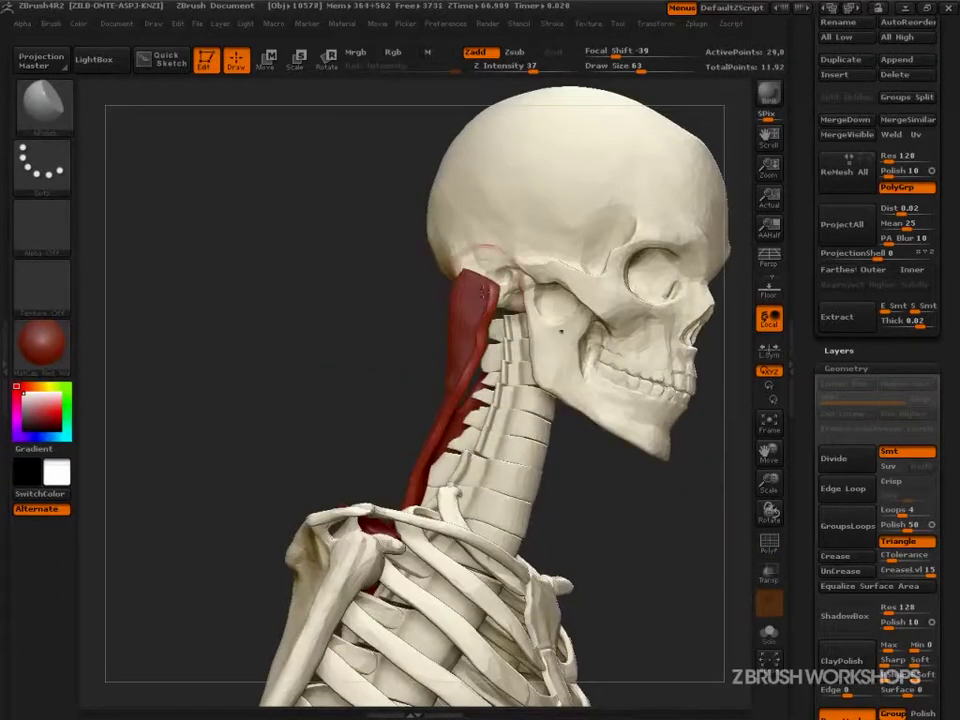
left_click_drag(440, 343, 498, 313)
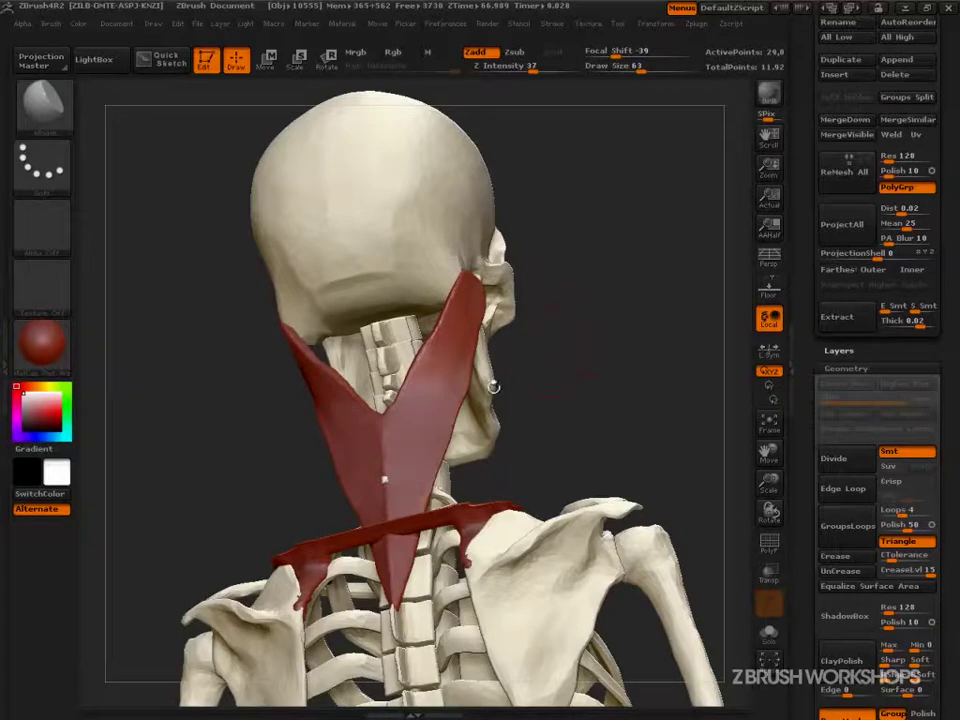
left_click_drag(540, 388, 480, 362)
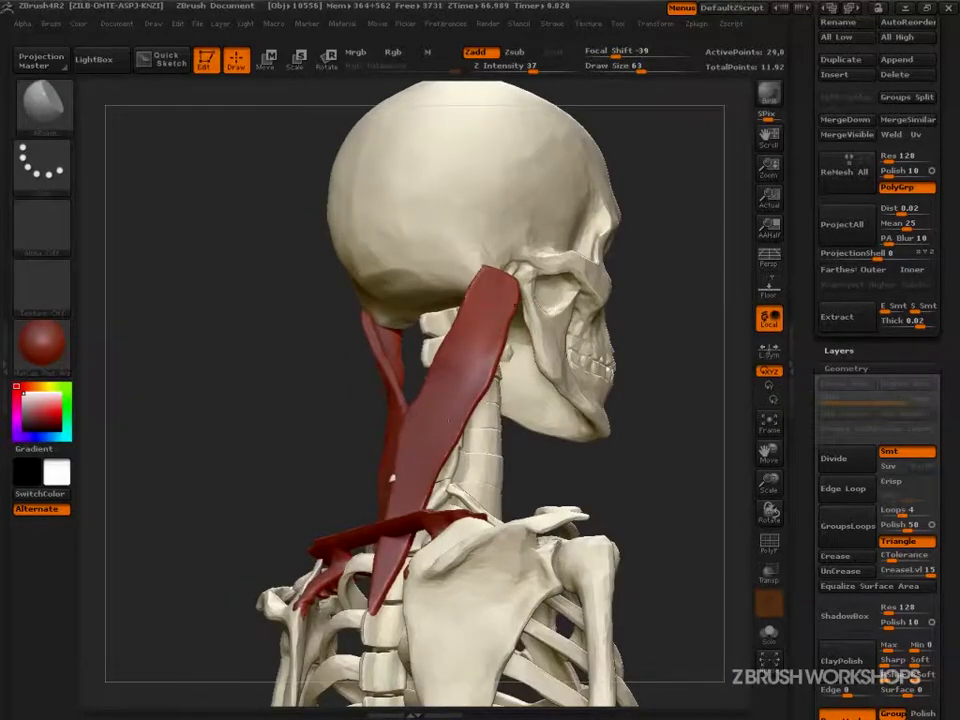
Smooth the muscle's outer arm from mid-neck up to its attachment behind the ear
mouse_move(498, 364)
left_mouse_down("shift")
mouse_move(482, 398)
mouse_move(504, 348)
left_mouse_up("shift")
left_click_drag(448, 422, 474, 386, "shift")
mouse_move(466, 322)
left_mouse_down("shift")
mouse_move(438, 392)
mouse_move(476, 268)
mouse_move(514, 250)
left_mouse_up("shift")
mouse_move(622, 342)
left_mouse_down()
mouse_move(540, 346)
mouse_move(600, 340)
left_mouse_up()
left_click_drag(510, 290, 514, 300, "shift")
Adjust the muscle's upper tips against the skull with the Move brush, checking the fit from behind and the side
left_click_drag(429, 347, 389, 464)
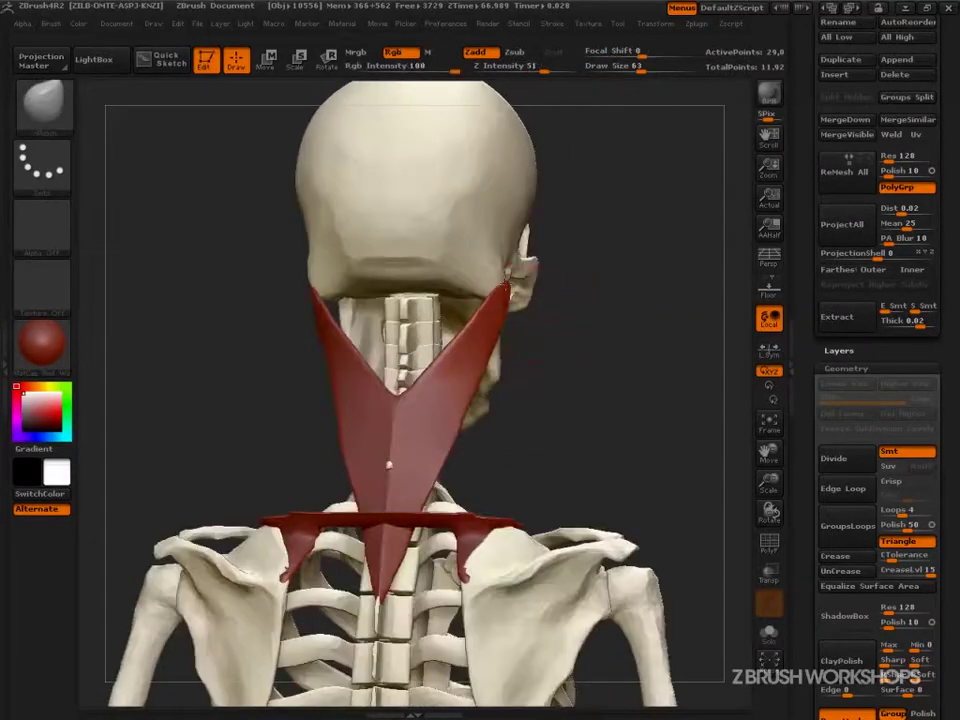
left_click_drag(594, 318, 424, 463)
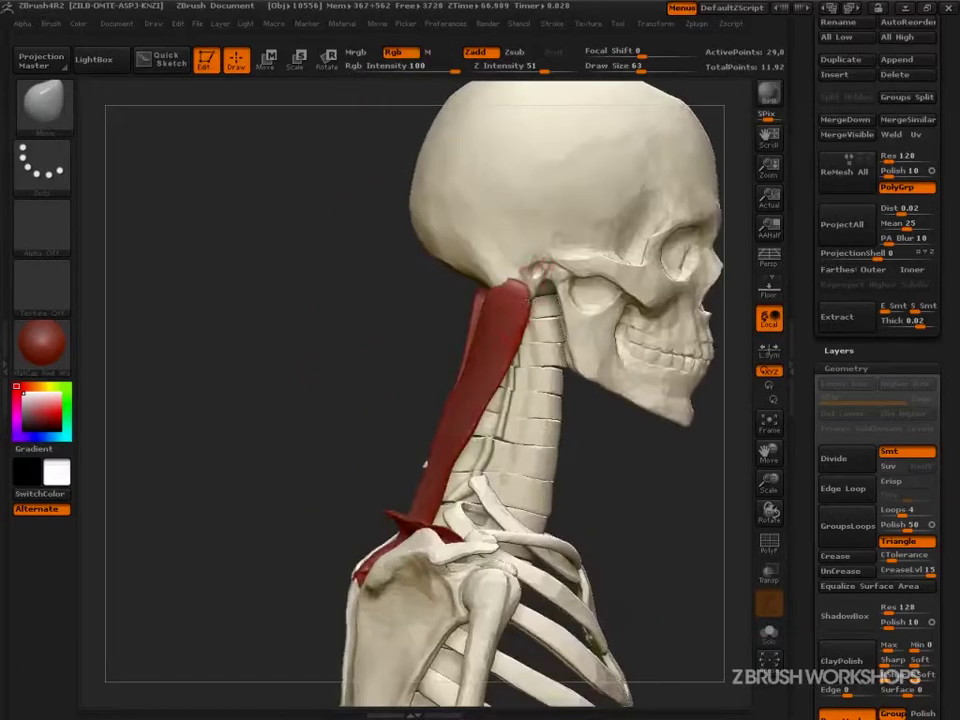
left_click_drag(592, 446, 578, 454)
key("s")
mouse_move(518, 417)
left_mouse_down()
mouse_move(531, 418)
mouse_move(524, 439)
left_mouse_up()
Inflate the muscle's arms with the Inflat brush at draw size 160 to give them more thickness
key("b")
key("i")
key("n")
key("s")
left_click_drag(440, 422, 492, 366)
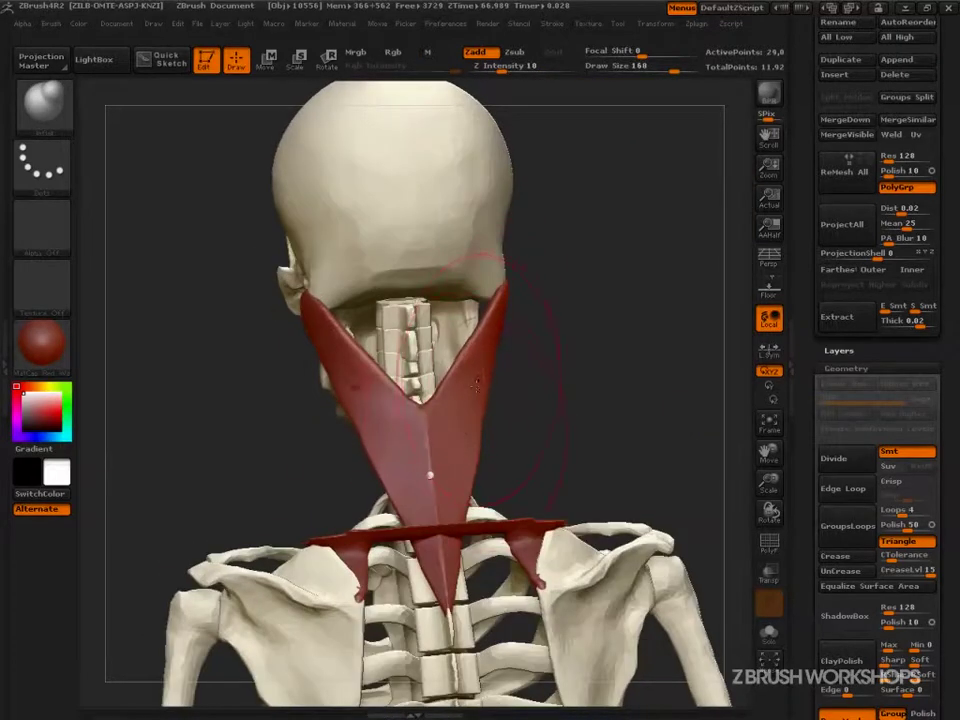
Unhide the Levator-scapulae and Semispinalis-capitis subtools, set the draw size to 35 and frame the neck in side view
left_click_drag(894, 356, 878, 490)
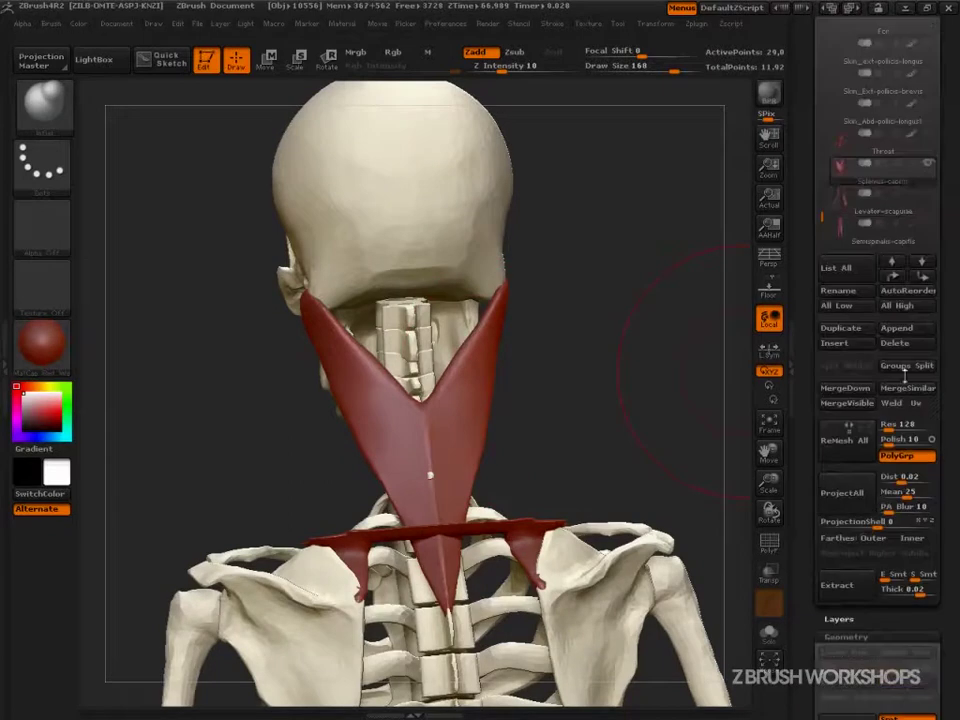
left_click(930, 195)
left_click_drag(681, 422, 628, 505)
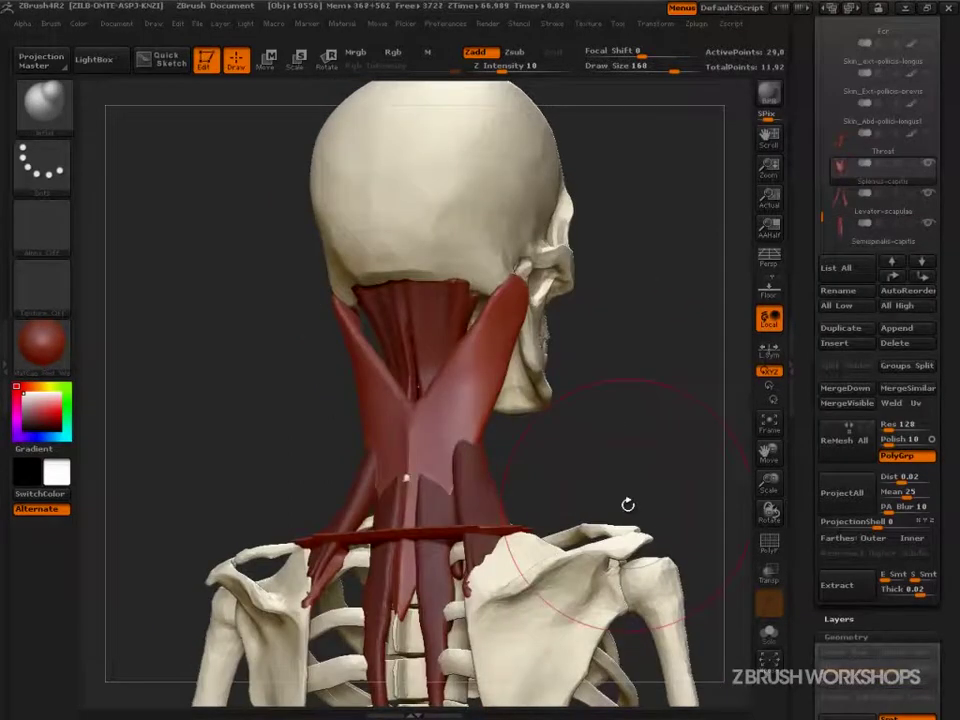
left_click_drag(628, 505, 639, 516)
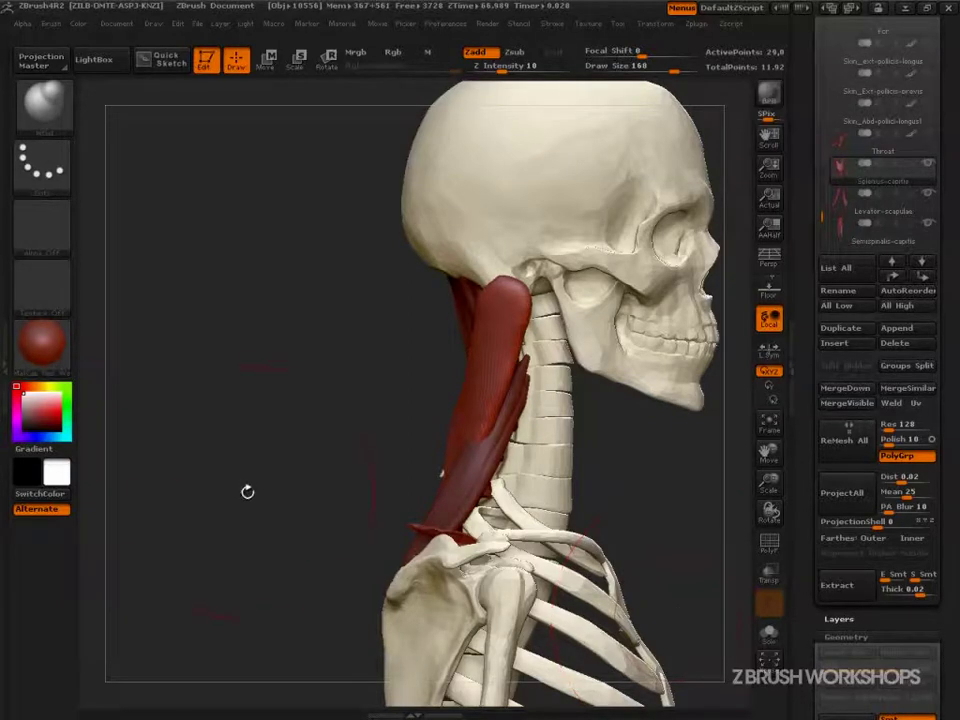
key("s")
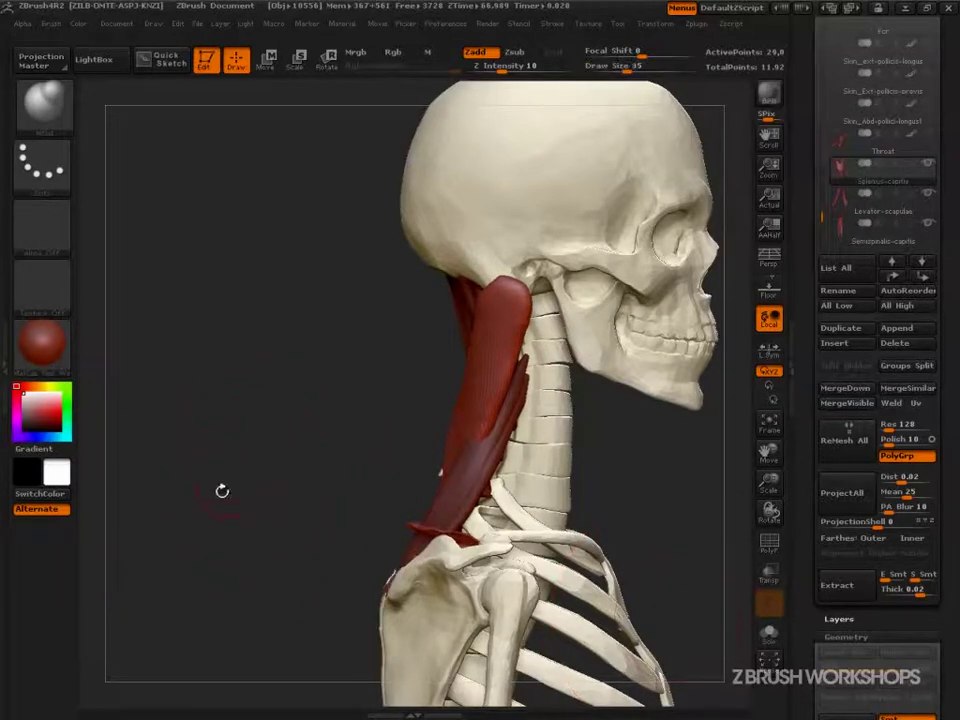
left_click_drag(240, 506, 616, 512)
key("ctrl+shift")
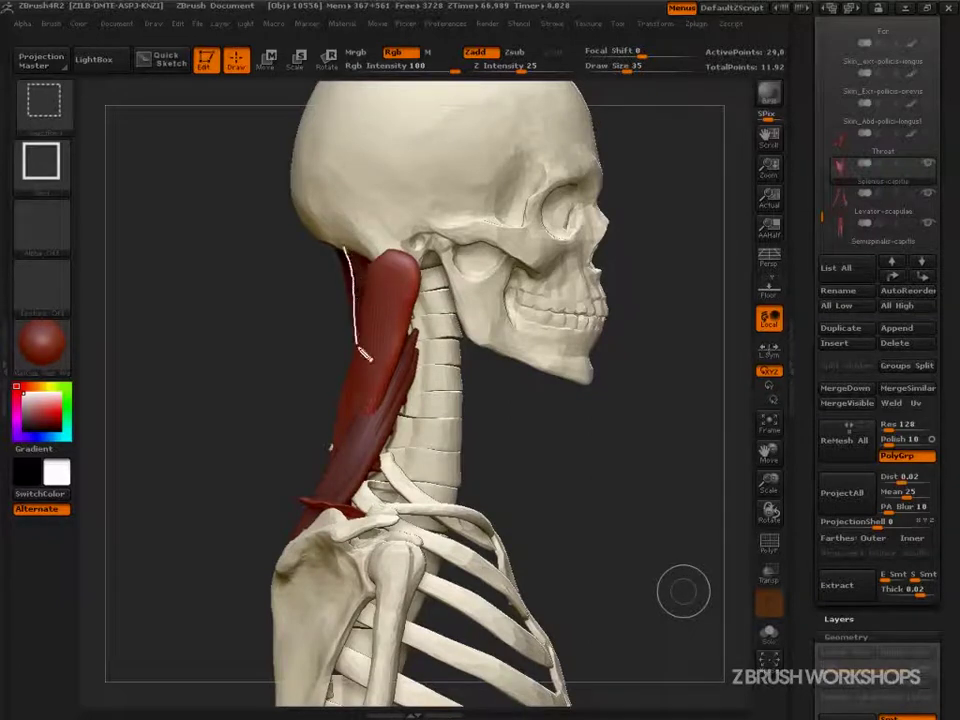
Sketch the trapezius outline in white from the skull base to the shoulder and collarbone, adding cross-contour lines
mouse_move(348, 248)
left_mouse_down()
mouse_move(368, 410)
mouse_move(398, 457)
left_mouse_up()
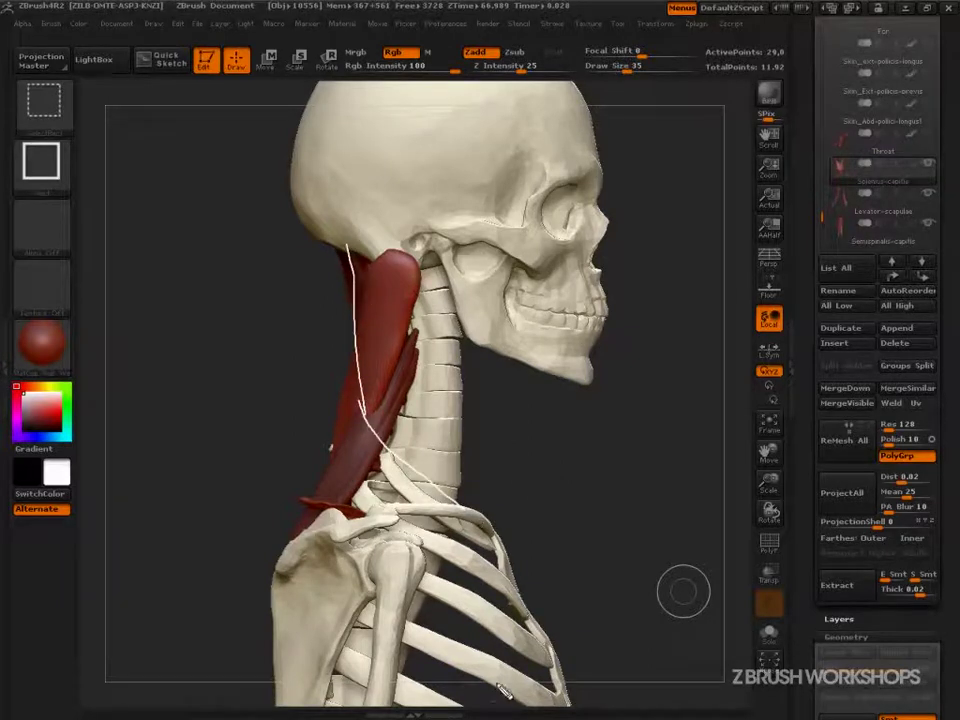
mouse_move(314, 231)
left_mouse_down()
mouse_move(328, 268)
mouse_move(328, 443)
mouse_move(275, 568)
mouse_move(283, 527)
mouse_move(333, 422)
mouse_move(272, 585)
left_mouse_up()
mouse_move(446, 505)
left_mouse_down()
mouse_move(388, 491)
mouse_move(293, 531)
left_mouse_up()
left_click_drag(395, 457, 292, 488)
left_click_drag(371, 431, 310, 445)
mouse_move(354, 394)
left_mouse_down()
mouse_move(336, 401)
mouse_move(325, 365)
mouse_move(320, 262)
left_mouse_up()
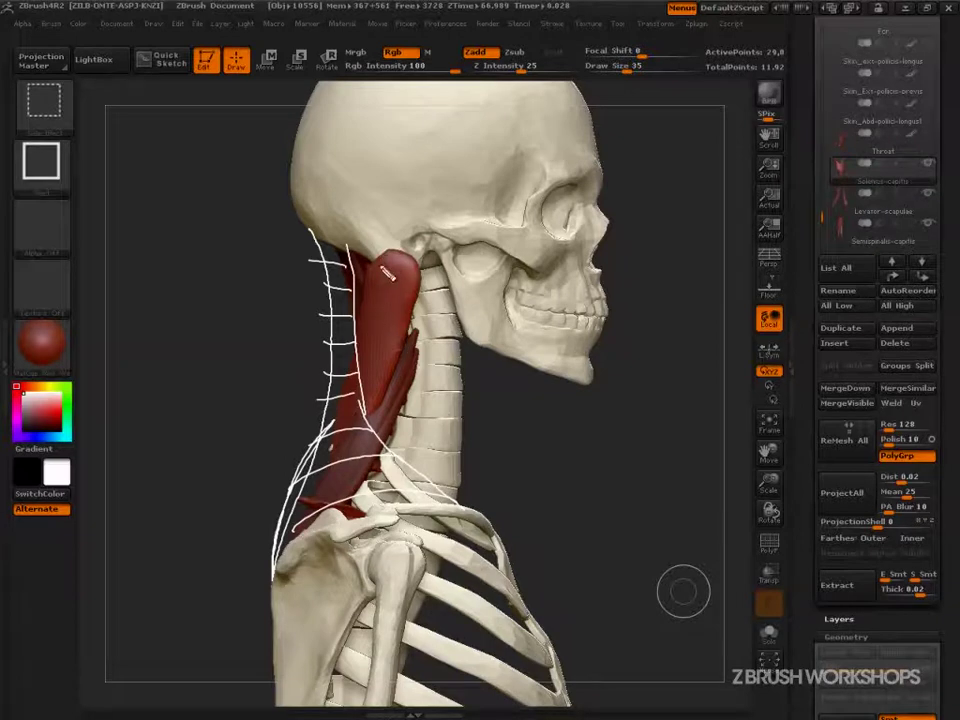
Outline the sternocleidomastoid band in white from behind the ear down to the front of the collarbone, with cross-contour lines along it
left_click_drag(375, 257, 453, 386)
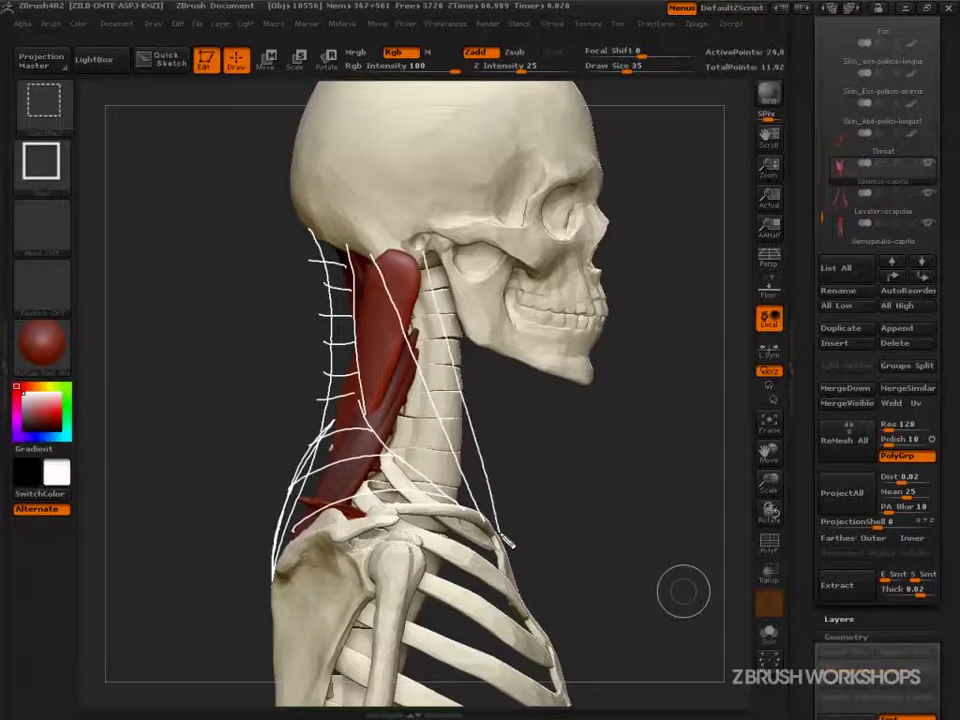
left_click_drag(492, 492, 456, 487)
left_click_drag(480, 437, 449, 462)
left_click_drag(469, 411, 438, 426)
left_click_drag(460, 378, 429, 391)
left_click_drag(451, 346, 414, 358)
left_click_drag(446, 316, 399, 325)
left_click_drag(430, 279, 389, 294)
left_click_drag(424, 252, 367, 272)
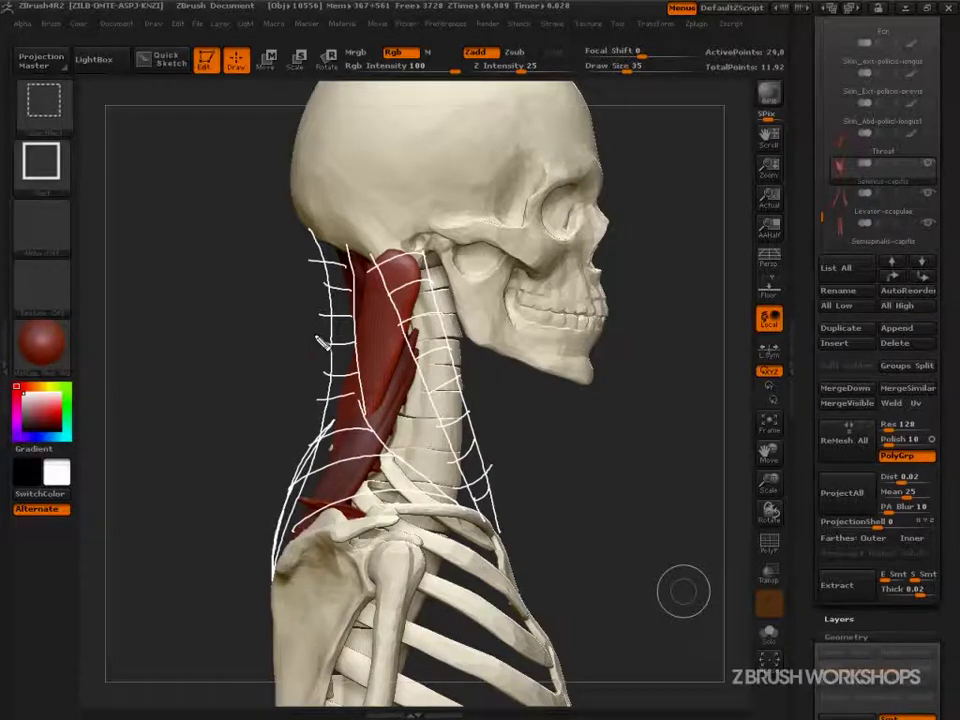
Outline and hatch the exposed splenius capitis in red and the small semispinalis triangle above it in green
left_click_drag(375, 257, 354, 312)
left_click_drag(405, 331, 362, 411)
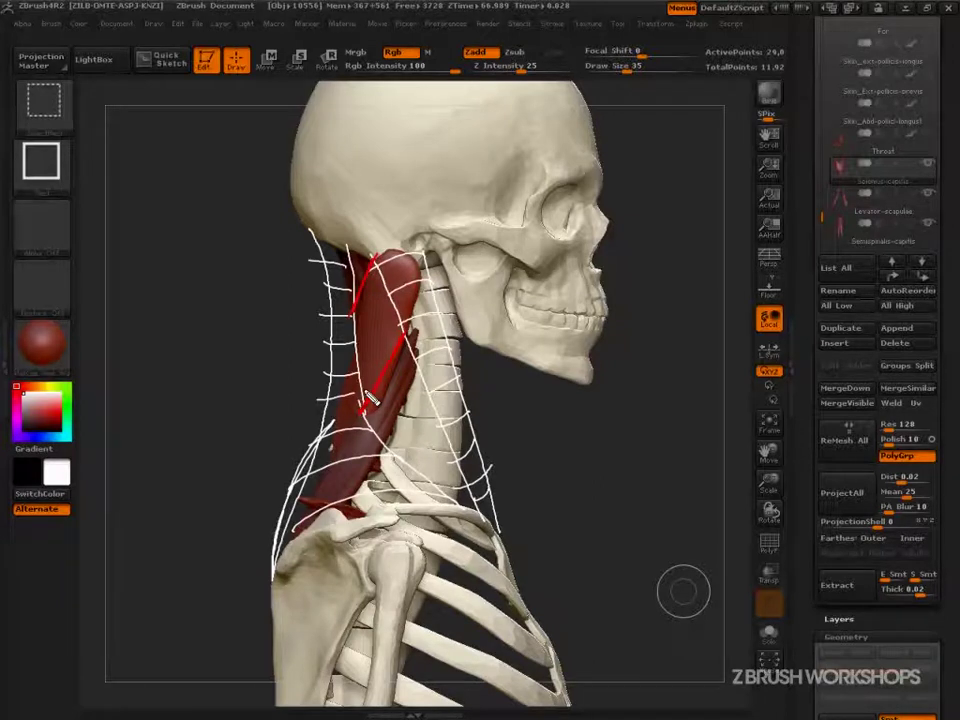
left_click_drag(352, 315, 362, 411)
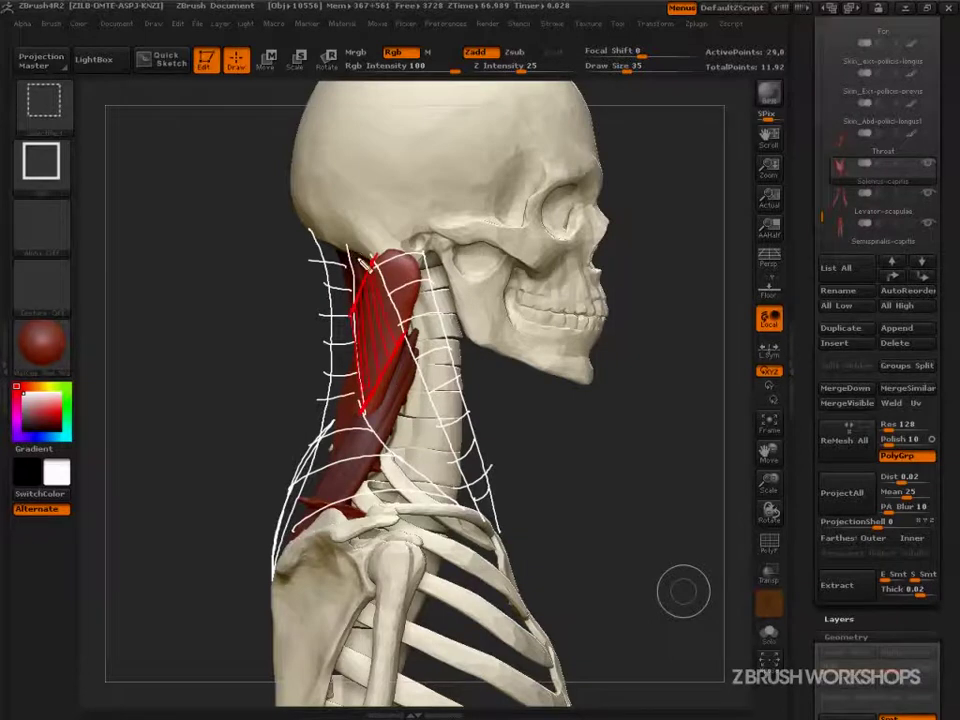
left_click_drag(346, 245, 350, 302)
mouse_move(348, 246)
left_mouse_down()
mouse_move(372, 258)
mouse_move(358, 279)
mouse_move(368, 262)
mouse_move(356, 276)
mouse_move(376, 269)
left_mouse_up()
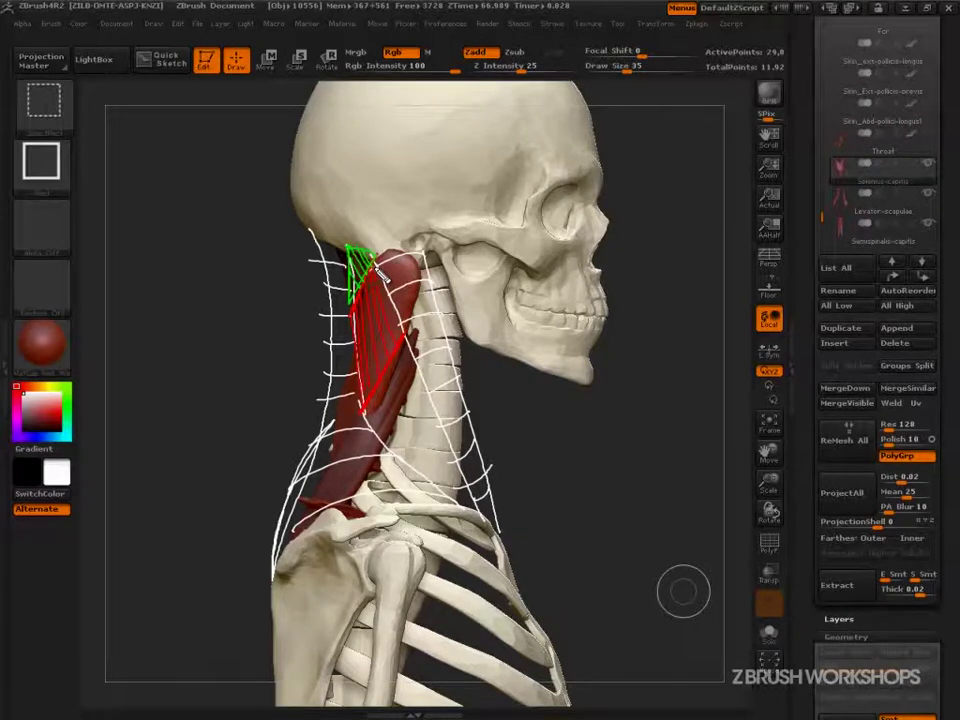
Outline and hatch the levator scapulae area in green directly below the splenius capitis
left_click_drag(364, 412, 391, 453)
left_click_drag(417, 371, 390, 448)
mouse_move(362, 404)
left_mouse_down()
mouse_move(385, 441)
mouse_move(393, 430)
left_mouse_up()
left_click_drag(379, 375, 399, 420)
mouse_move(386, 364)
left_mouse_down()
mouse_move(405, 409)
mouse_move(411, 394)
left_mouse_up()
left_click_drag(401, 339, 416, 379)
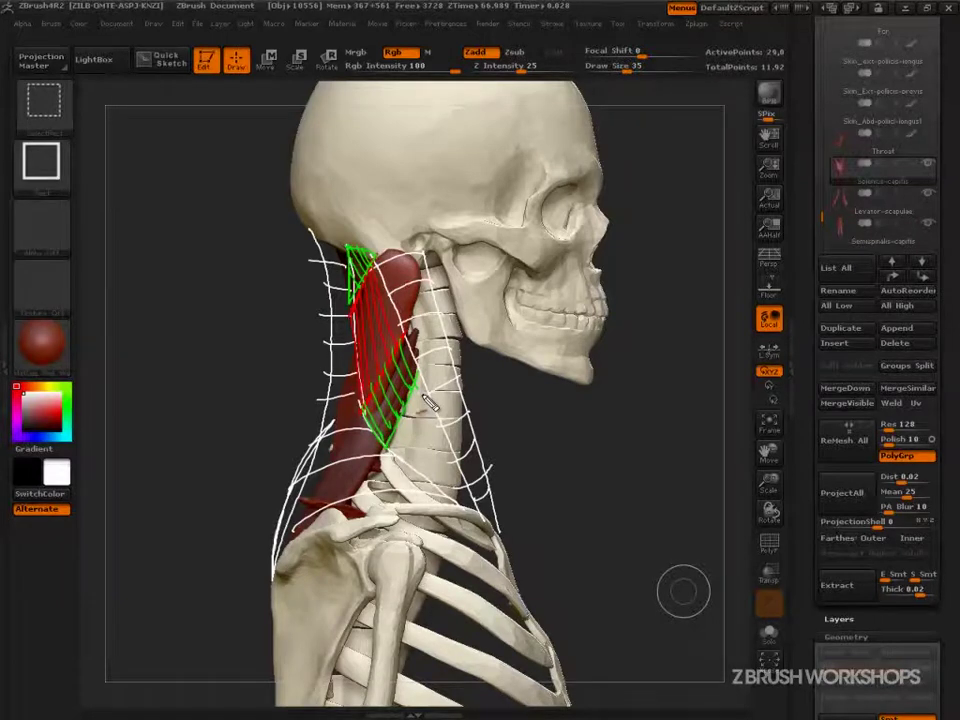
Hatch the scalene area in red between the levator scapulae and the lower sternocleidomastoid band
left_click_drag(437, 420, 425, 460)
mouse_move(405, 411)
left_mouse_down()
mouse_move(429, 444)
mouse_move(432, 431)
left_mouse_up()
left_click_drag(417, 382, 436, 419)
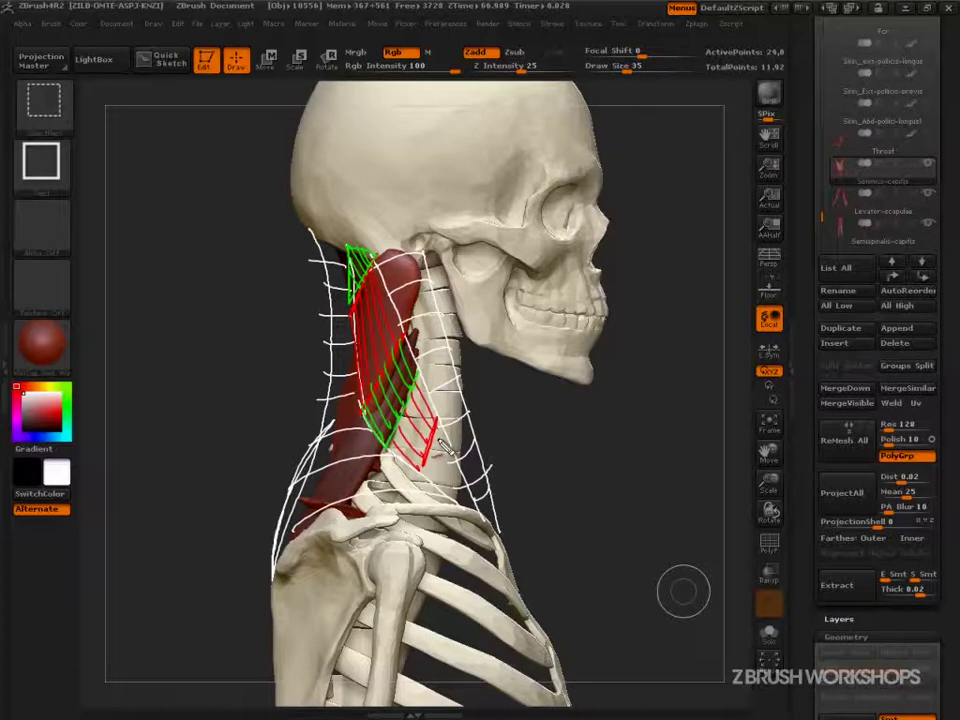
left_click_drag(448, 449, 433, 478)
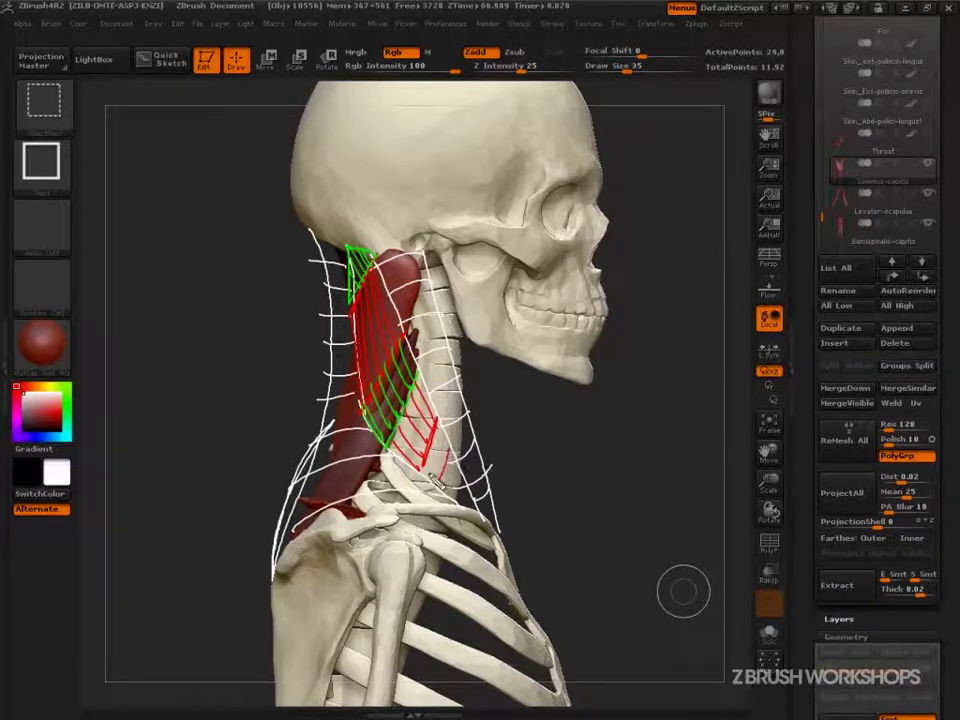
left_click_drag(448, 446, 430, 468)
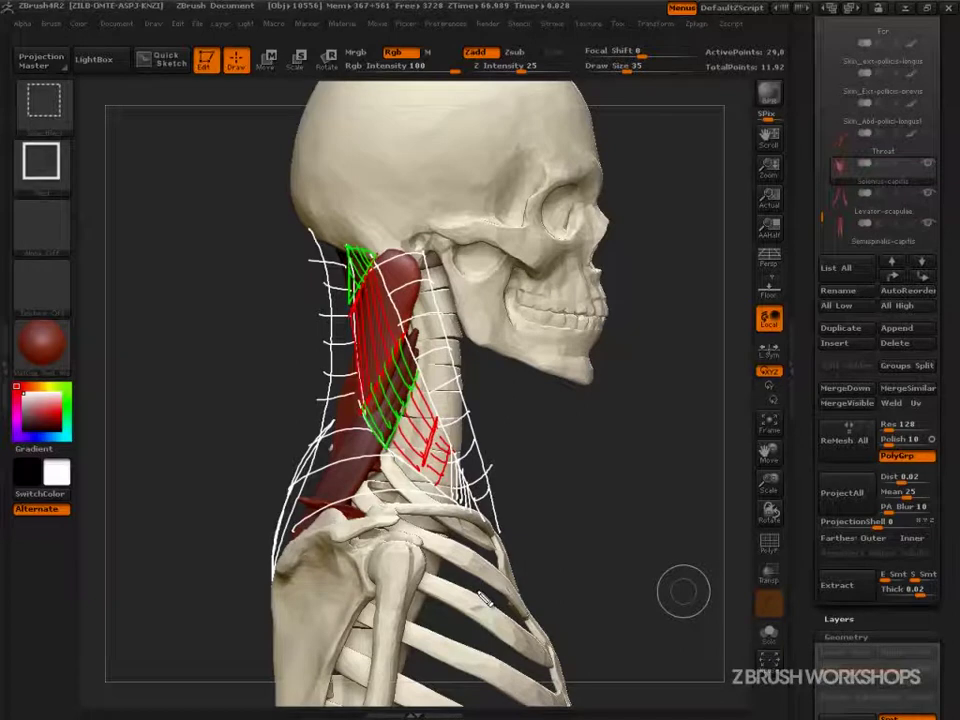
Draw a leader from the upper green triangle and handwrite the label "Semi spinalis Capitis" beside it
left_click_drag(345, 265, 222, 269)
mouse_move(141, 239)
left_mouse_down()
mouse_move(119, 254)
mouse_move(190, 248)
left_mouse_up()
left_click(191, 236)
left_click_drag(139, 264, 126, 278)
mouse_move(156, 269)
left_mouse_down()
mouse_move(157, 289)
mouse_move(225, 265)
mouse_move(213, 278)
left_mouse_up()
mouse_move(143, 289)
left_mouse_down()
mouse_move(124, 310)
mouse_move(230, 298)
mouse_move(215, 302)
left_mouse_up()
Draw a leader from the large red hatched area and handwrite the label "Splenius Capitis"
left_click_drag(362, 339, 248, 353)
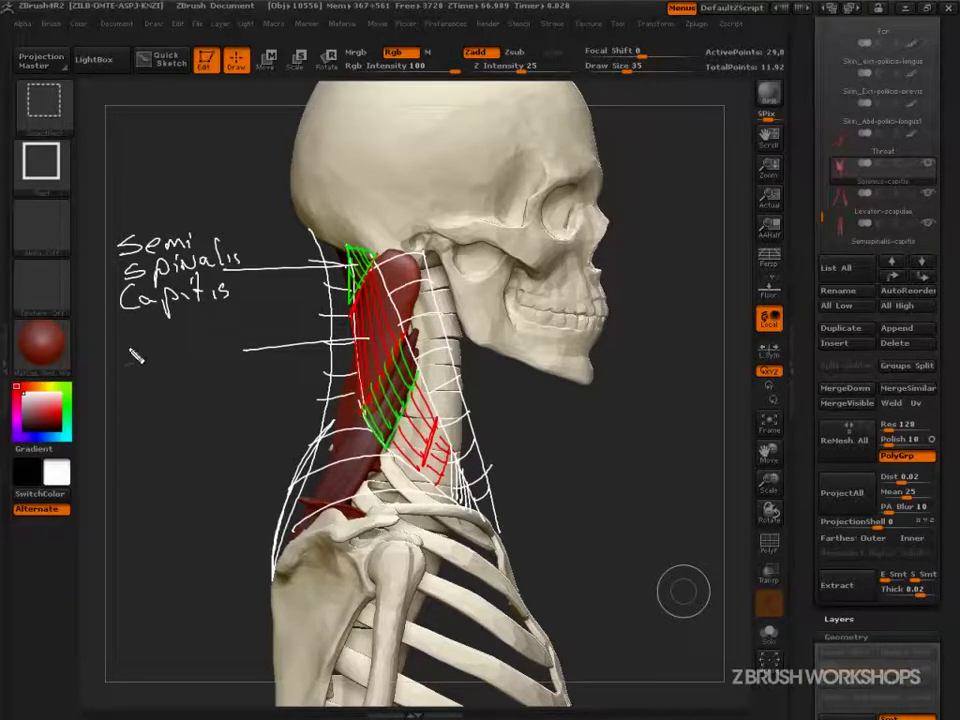
left_click_drag(132, 340, 118, 362)
mouse_move(134, 348)
left_mouse_down()
mouse_move(140, 370)
mouse_move(222, 346)
left_mouse_up()
left_click_drag(146, 374, 132, 392)
mouse_move(160, 381)
left_mouse_down()
mouse_move(158, 394)
mouse_move(196, 376)
mouse_move(228, 378)
left_mouse_up()
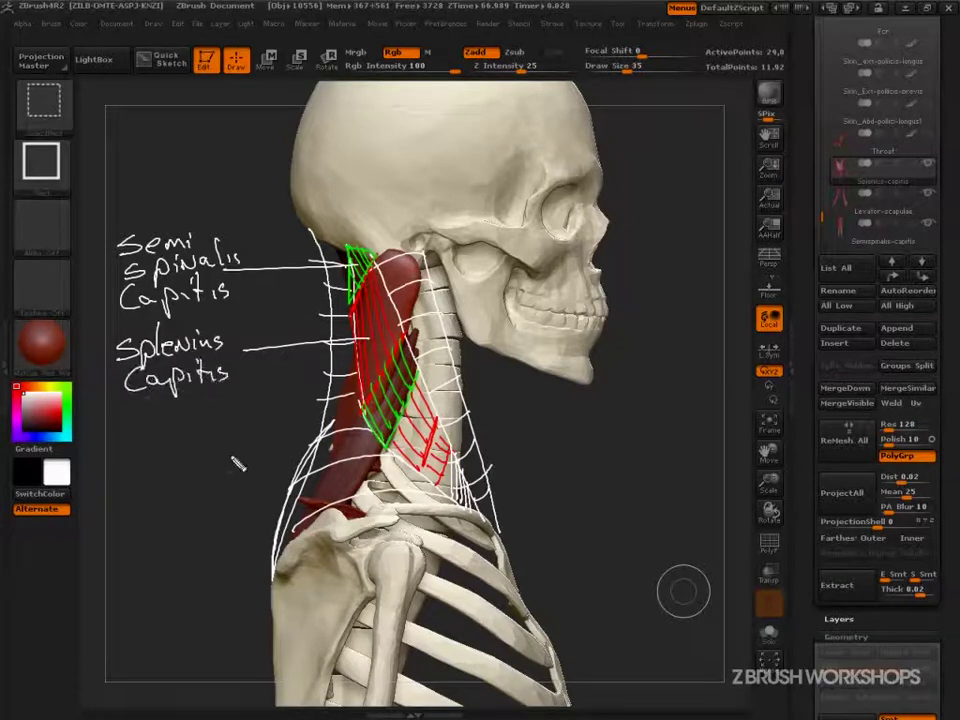
Draw a leader from the lower green area and handwrite the label "Levator scapulae"
left_click_drag(413, 403, 277, 416)
mouse_move(124, 404)
left_mouse_down()
mouse_move(138, 430)
mouse_move(165, 416)
mouse_move(228, 426)
mouse_move(242, 406)
left_mouse_up()
mouse_move(134, 442)
left_mouse_down()
mouse_move(120, 456)
mouse_move(176, 458)
mouse_move(185, 446)
mouse_move(222, 440)
mouse_move(273, 457)
left_mouse_up()
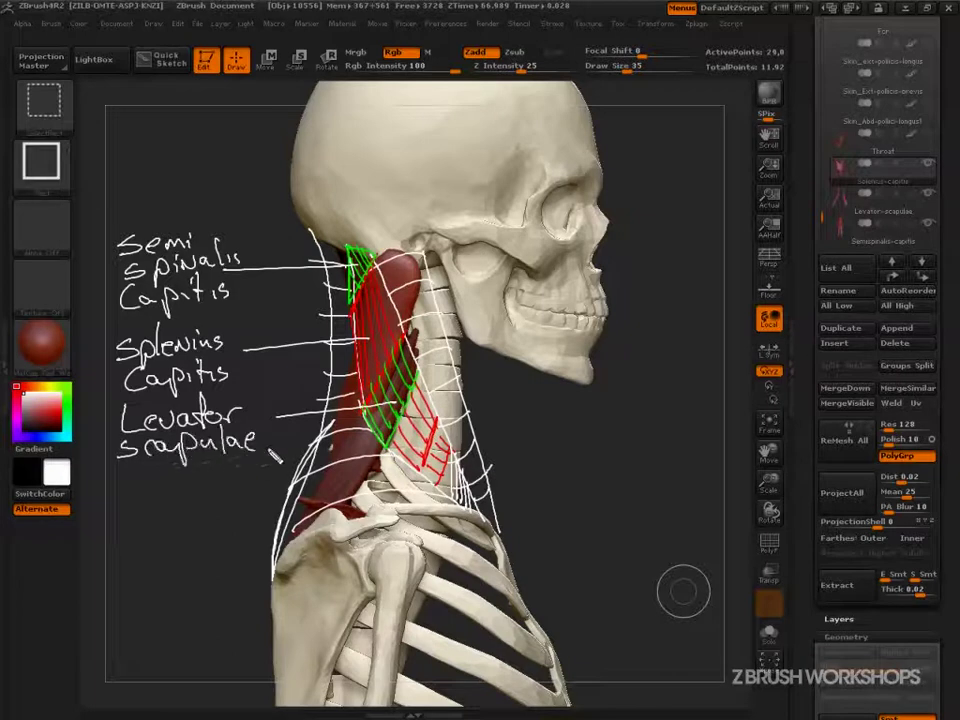
Add leaders and handwritten labels for "scalenus medius" and "Omohyoid" below the other muscle names
left_click_drag(390, 451, 264, 468)
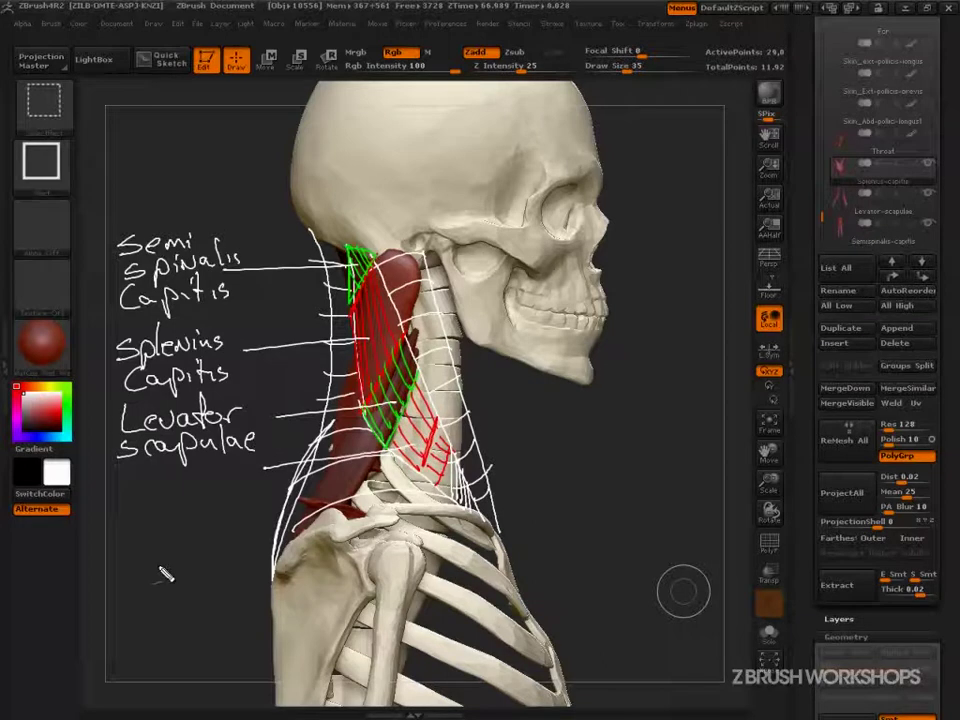
mouse_move(125, 476)
left_mouse_down()
mouse_move(113, 491)
mouse_move(135, 491)
left_mouse_up()
mouse_move(162, 479)
left_mouse_down()
mouse_move(167, 491)
mouse_move(197, 490)
left_mouse_up()
mouse_move(201, 491)
left_mouse_down()
mouse_move(213, 490)
mouse_move(216, 472)
mouse_move(245, 485)
left_mouse_up()
left_click_drag(130, 509, 165, 524)
left_click_drag(178, 514, 170, 522)
mouse_move(195, 510)
left_mouse_down()
mouse_move(186, 522)
mouse_move(196, 524)
left_mouse_up()
mouse_move(207, 511)
left_mouse_down()
mouse_move(208, 523)
mouse_move(226, 522)
left_mouse_up()
left_click_drag(241, 509, 230, 523)
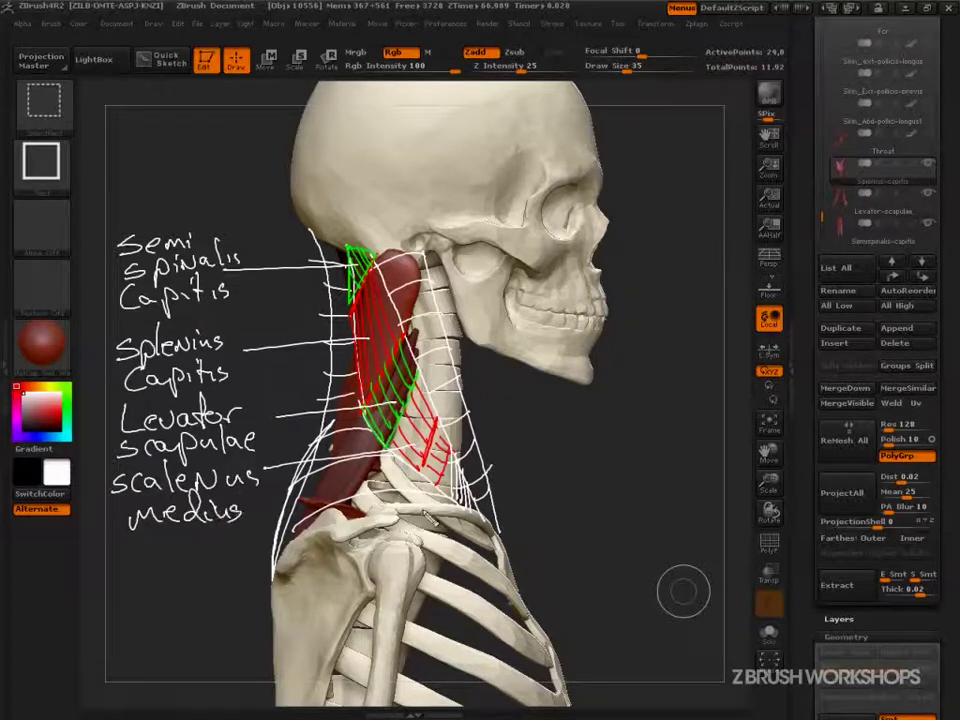
left_click_drag(340, 515, 254, 562)
mouse_move(133, 558)
left_mouse_down()
mouse_move(124, 572)
mouse_move(134, 556)
mouse_move(178, 572)
mouse_move(216, 570)
mouse_move(222, 585)
mouse_move(252, 565)
mouse_move(250, 540)
left_mouse_up()
Draw a leader from the long front neck band and handwrite the label "Sternocletomastoid"
mouse_move(468, 481)
left_mouse_down()
mouse_move(572, 478)
mouse_move(578, 488)
mouse_move(614, 488)
left_mouse_up()
mouse_move(600, 470)
left_mouse_down()
mouse_move(621, 467)
mouse_move(646, 486)
mouse_move(676, 466)
left_mouse_up()
mouse_move(680, 486)
left_mouse_down()
mouse_move(700, 486)
mouse_move(710, 470)
mouse_move(722, 484)
mouse_move(778, 444)
mouse_move(800, 452)
mouse_move(843, 444)
mouse_move(832, 452)
left_mouse_up()
mouse_move(849, 403)
left_mouse_down()
mouse_move(852, 444)
mouse_move(859, 430)
left_mouse_up()
left_click_drag(864, 432, 879, 443)
left_click_drag(891, 431, 896, 441)
left_click(874, 411)
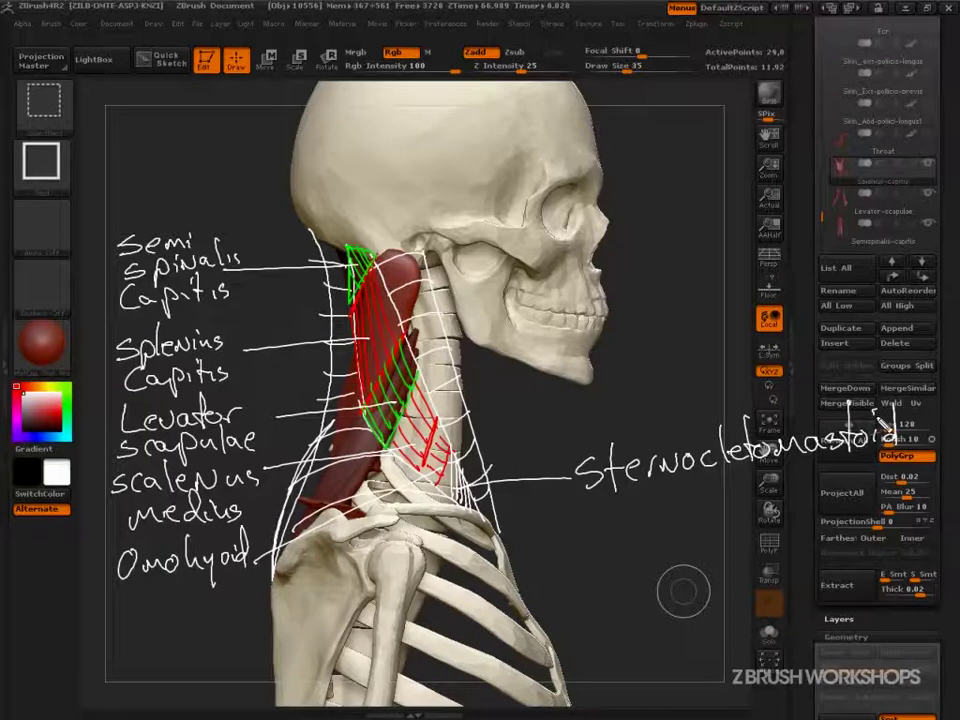
Draw the throat and under-chin outline in white and hatch the area between it, the jaw and the front neck band
left_click_drag(489, 472, 511, 406)
left_click_drag(582, 381, 512, 406)
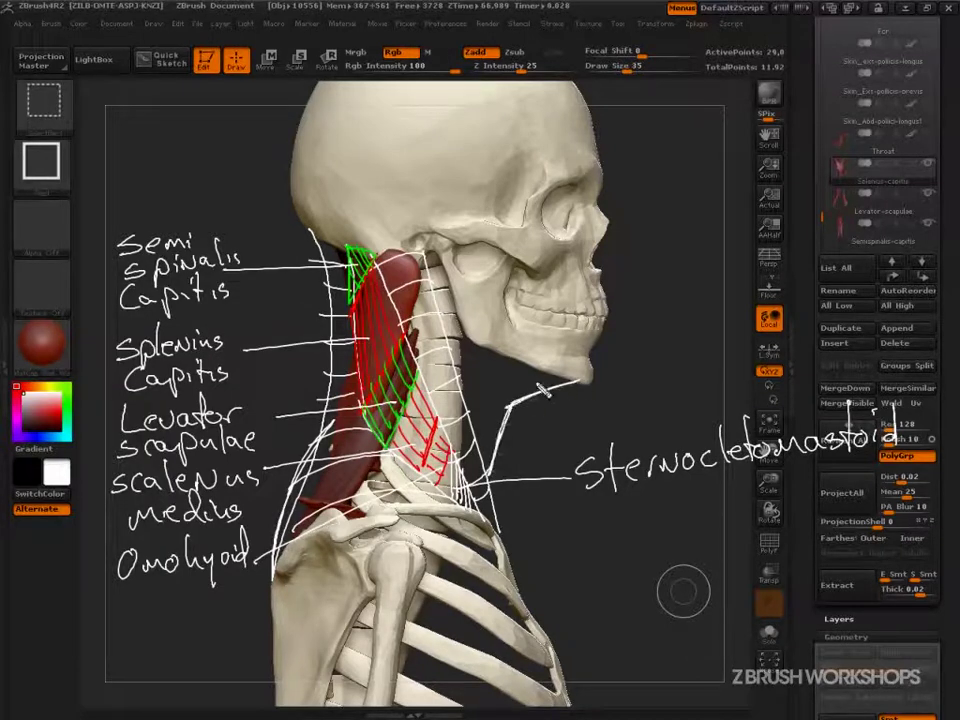
mouse_move(453, 288)
left_mouse_down()
mouse_move(440, 303)
mouse_move(443, 339)
left_mouse_up()
mouse_move(475, 342)
left_mouse_down()
mouse_move(453, 380)
mouse_move(465, 402)
left_mouse_up()
left_click_drag(509, 358, 469, 431)
mouse_move(525, 363)
left_mouse_down()
mouse_move(477, 465)
mouse_move(513, 404)
left_mouse_up()
left_click_drag(552, 371, 522, 400)
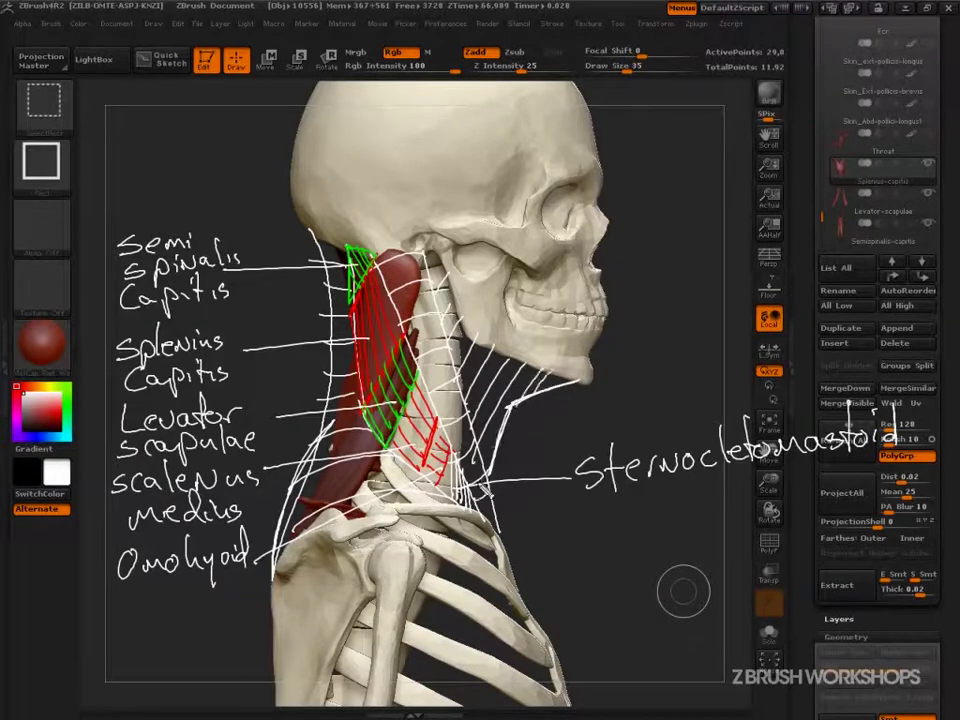
Add more white hatching strokes across the throat between the jaw, the under-chin outline and the front neck band
left_click_drag(449, 341, 513, 402)
left_click_drag(516, 356, 514, 402)
left_click_drag(541, 366, 540, 394)
mouse_move(549, 368)
left_mouse_down()
mouse_move(547, 391)
mouse_move(489, 474)
left_mouse_up()
left_click_drag(511, 404, 485, 476)
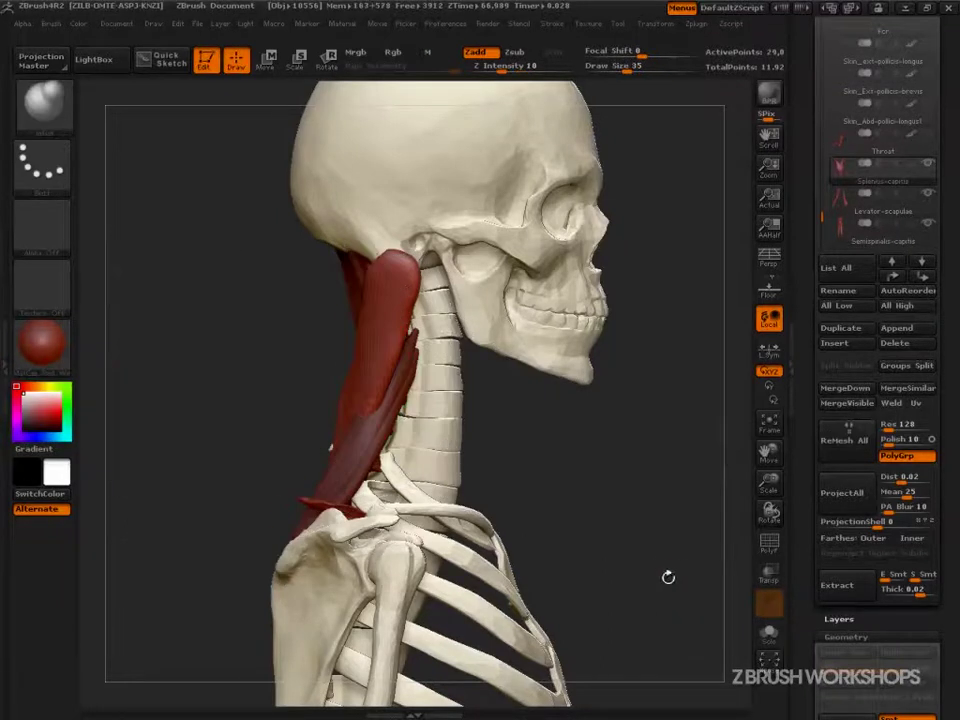
mouse_move(669, 574)
left_mouse_down()
mouse_move(695, 574)
mouse_move(692, 549)
mouse_move(700, 568)
left_mouse_up()
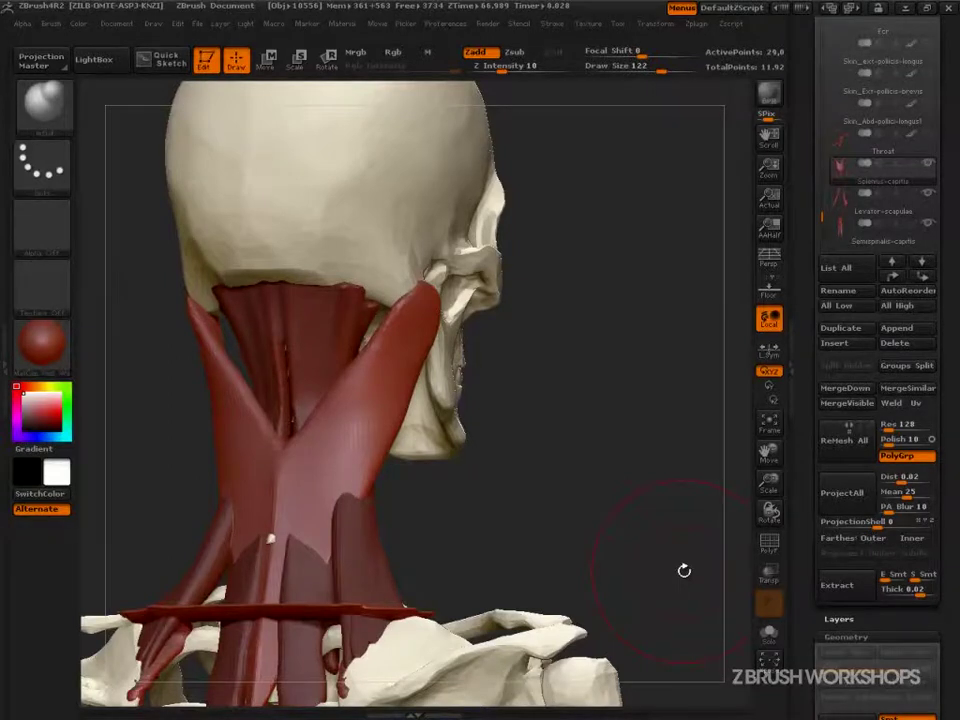
left_click_drag(684, 571, 618, 560)
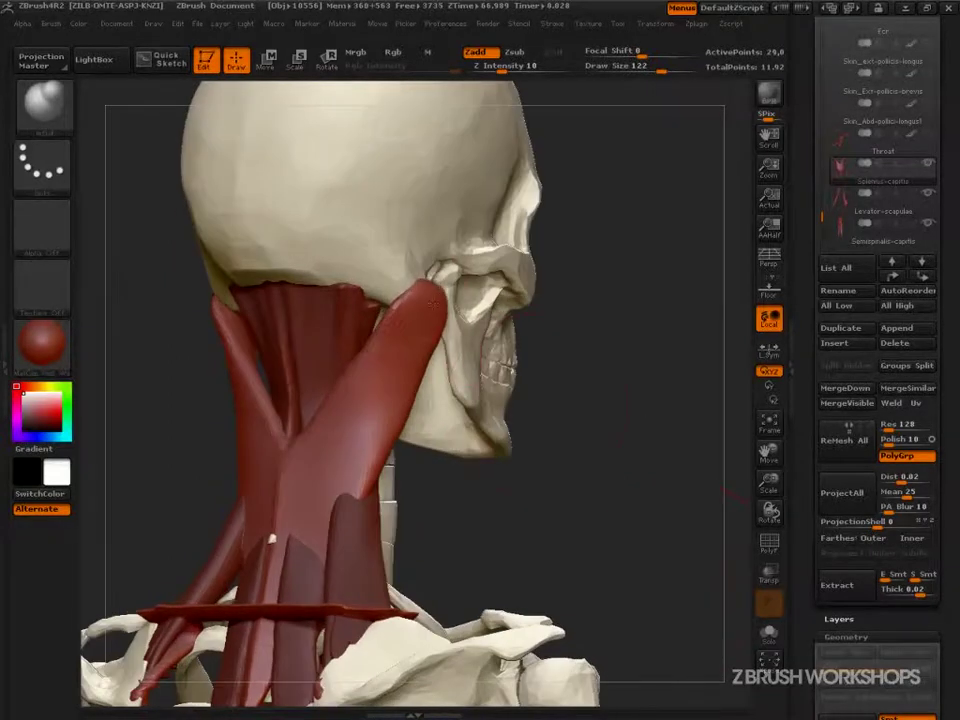
key("ctrl+s")
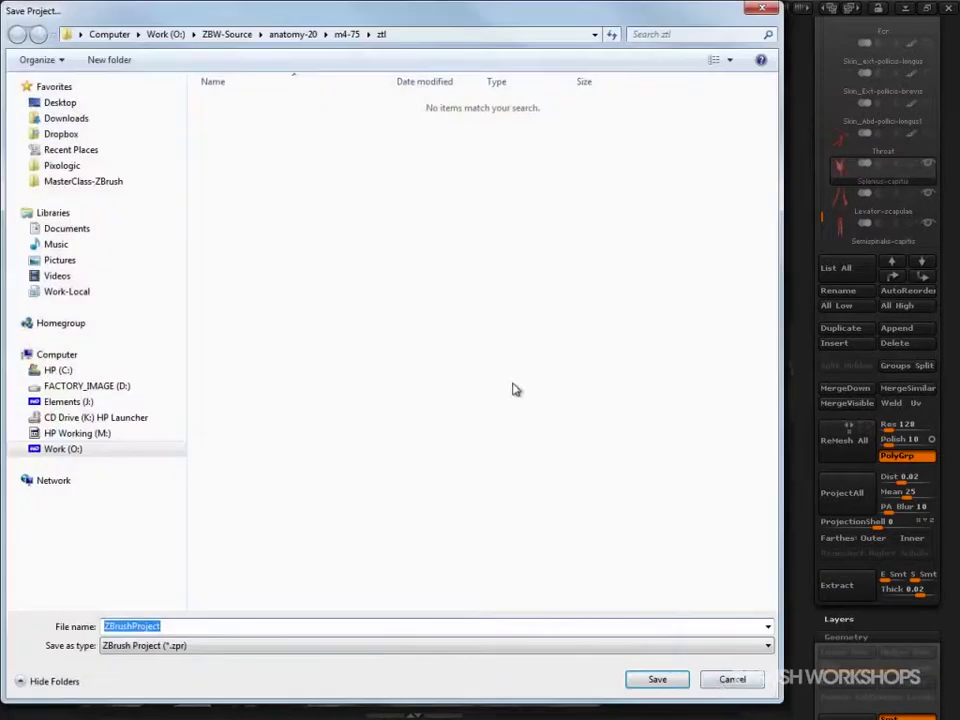
left_click(721, 683)
left_click_drag(634, 579, 639, 568)
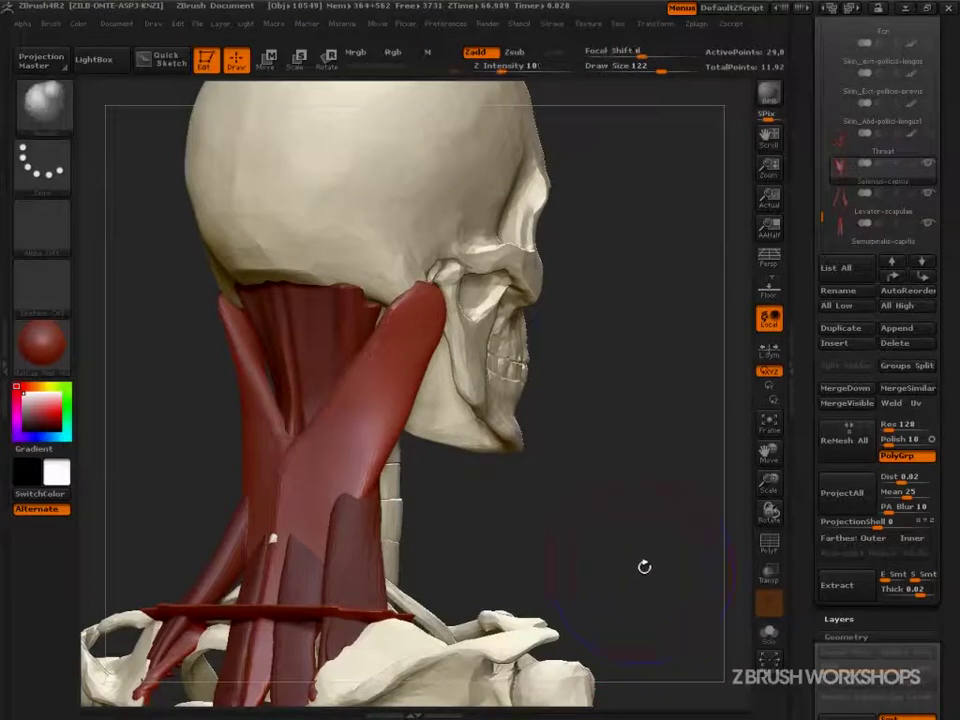
Save the tool as a new ZTL file named anat-m4-75-06 in the ztl folder
key("ctrl+s")
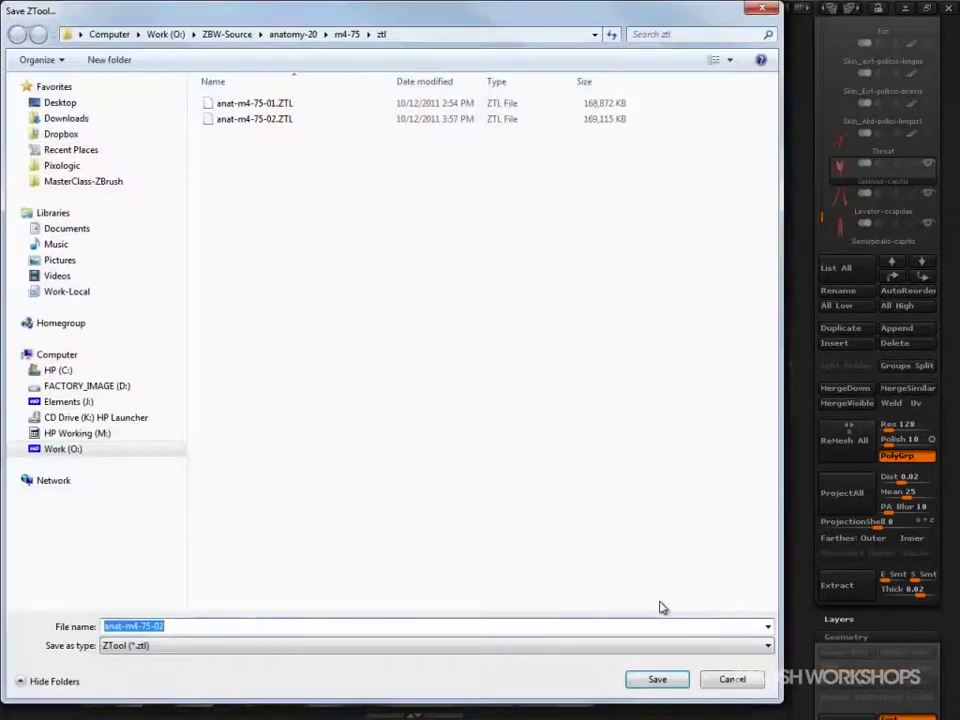
key("Right")
key("BackSpace")
type("6")
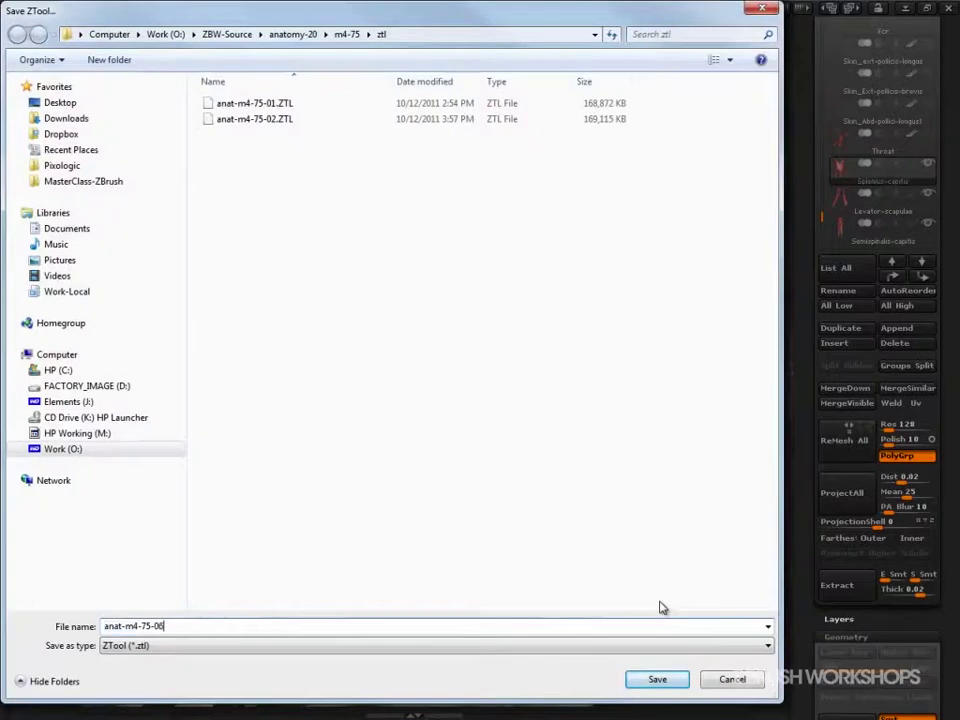
key("Return")
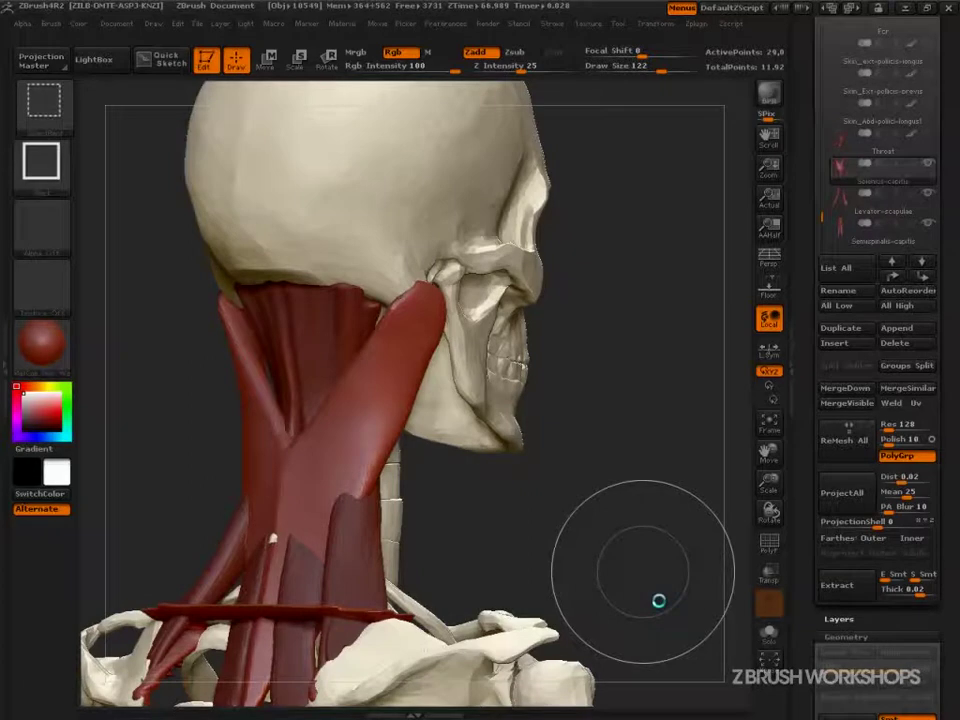
key("ctrl+s")
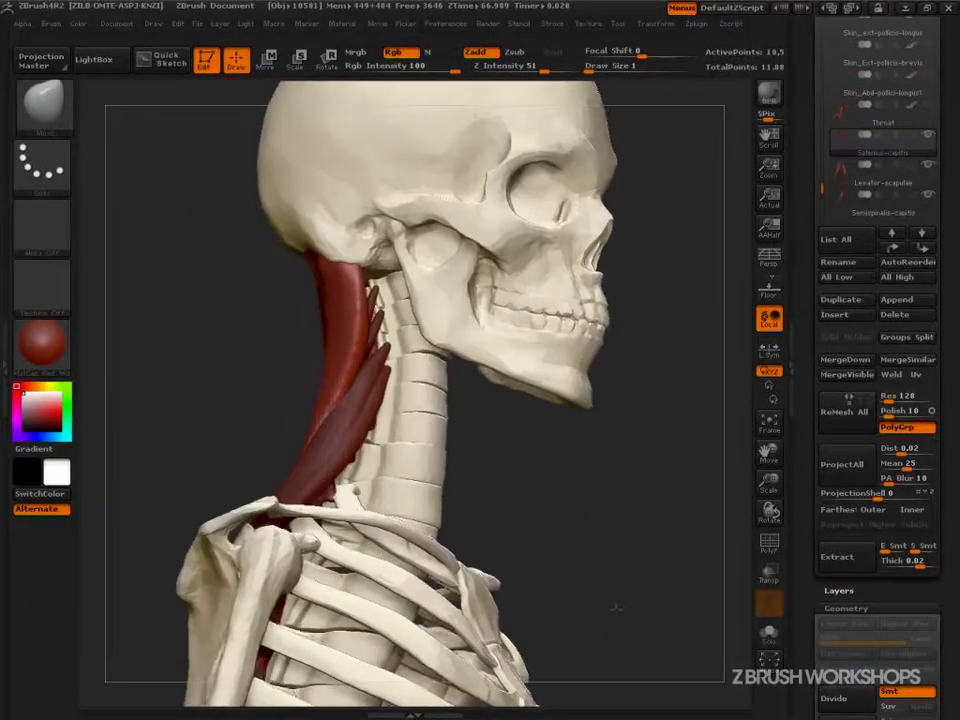
Handwrite the title "Scalenus Medius" in white beside the side view of the skull
mouse_move(615, 606)
left_mouse_down()
mouse_move(654, 643)
mouse_move(645, 628)
mouse_move(573, 591)
mouse_move(593, 604)
left_mouse_up()
key("ctrl+shift")
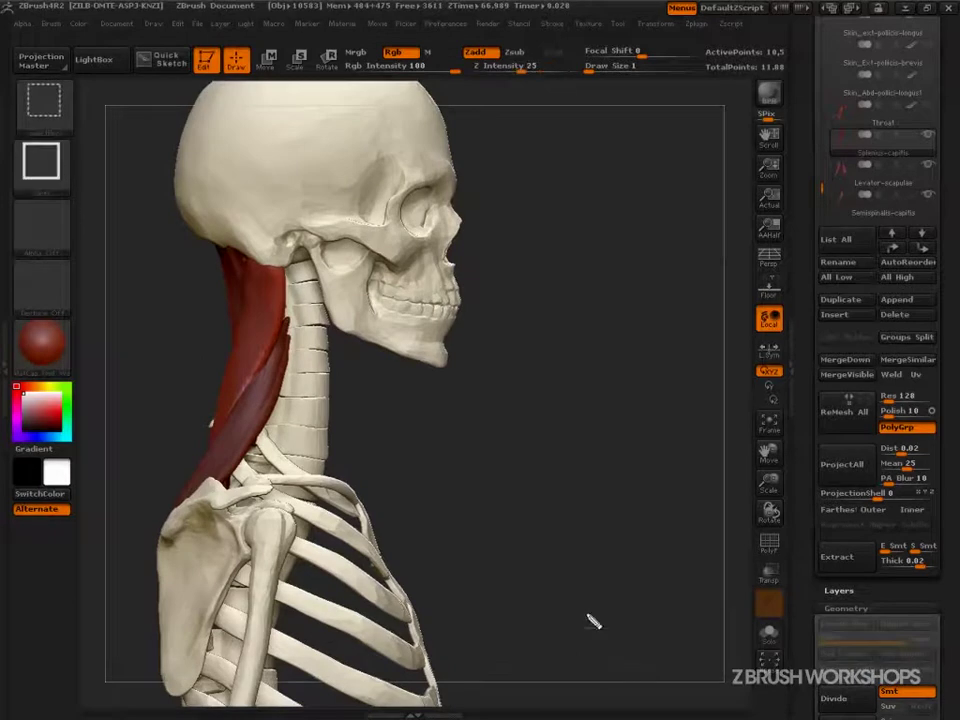
left_click_drag(505, 240, 473, 308)
left_click_drag(548, 268, 548, 290)
left_click_drag(575, 270, 580, 290)
mouse_move(600, 233)
left_mouse_down()
mouse_move(611, 292)
mouse_move(650, 287)
mouse_move(681, 268)
mouse_move(698, 285)
left_mouse_up()
left_click_drag(716, 258, 702, 286)
mouse_move(524, 358)
left_mouse_down()
mouse_move(537, 323)
mouse_move(603, 352)
mouse_move(628, 322)
mouse_move(640, 352)
left_mouse_up()
left_click_drag(650, 335, 700, 352)
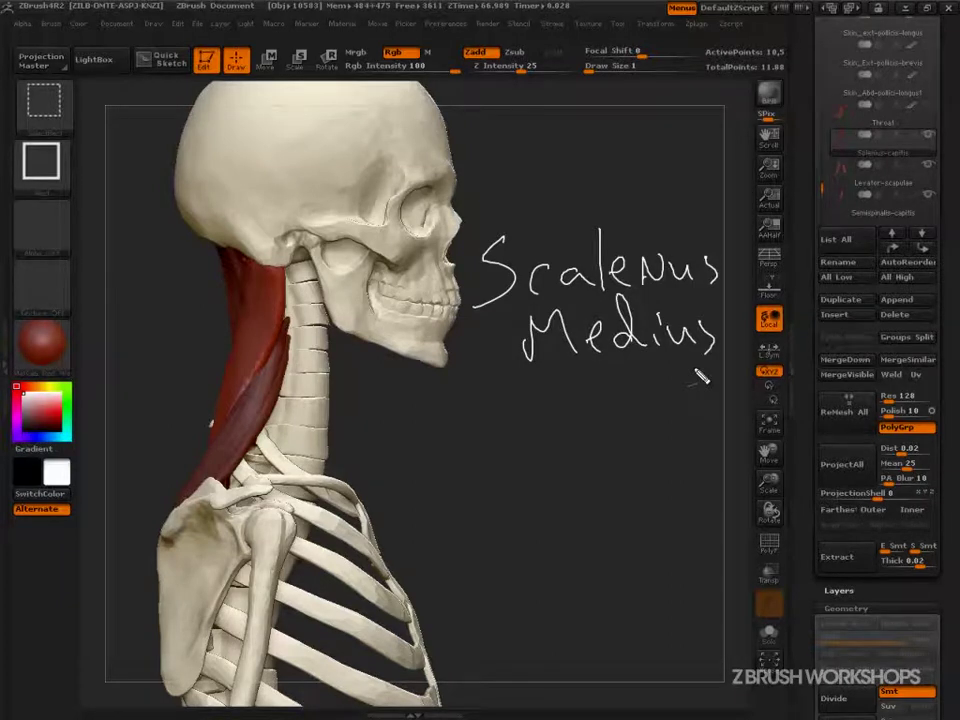
Handwrite the headings "O:" and "I:" for origin and insertion below the Scalenus Medius title
left_click_drag(512, 400, 517, 440)
left_click(534, 412)
left_click_drag(509, 442, 508, 469)
left_click_drag(500, 470, 538, 472)
left_click(546, 446)
left_click(546, 462)
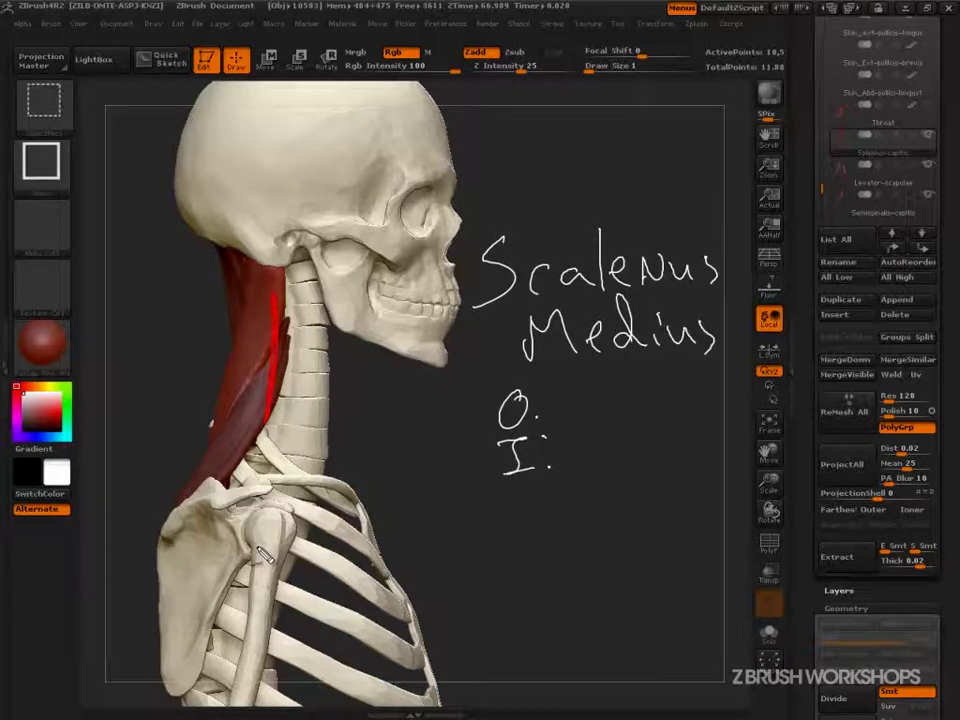
Mark the lower attachment on the upper rib in green and outline the scalenus medius in white along the neck vertebrae
left_click_drag(274, 446, 295, 463)
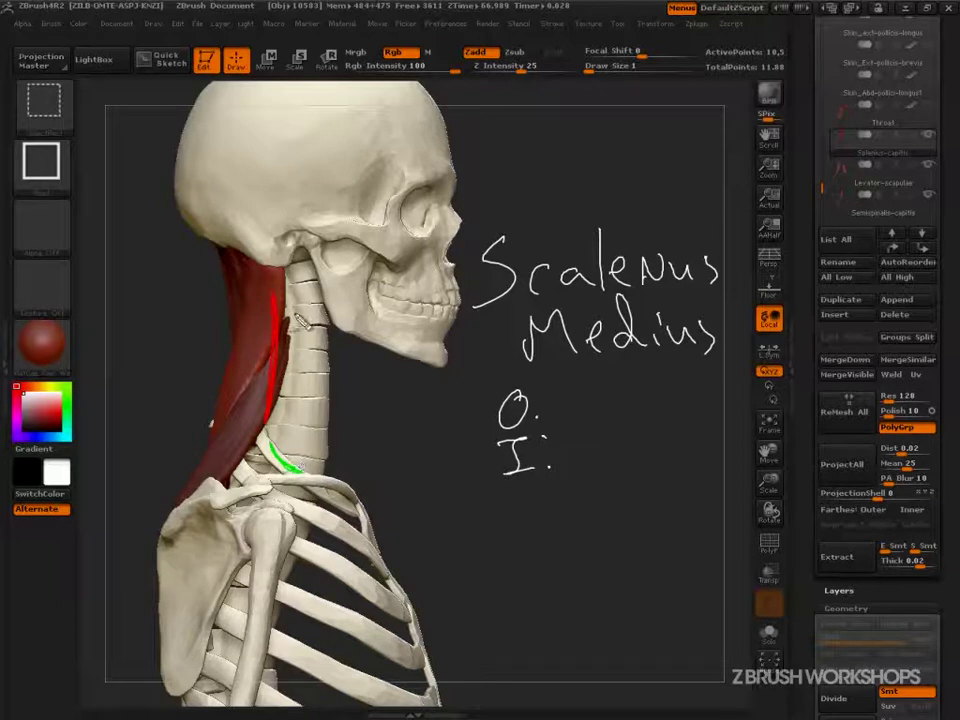
mouse_move(290, 312)
left_mouse_down()
mouse_move(311, 420)
mouse_move(303, 459)
left_mouse_up()
left_click_drag(288, 305, 272, 458)
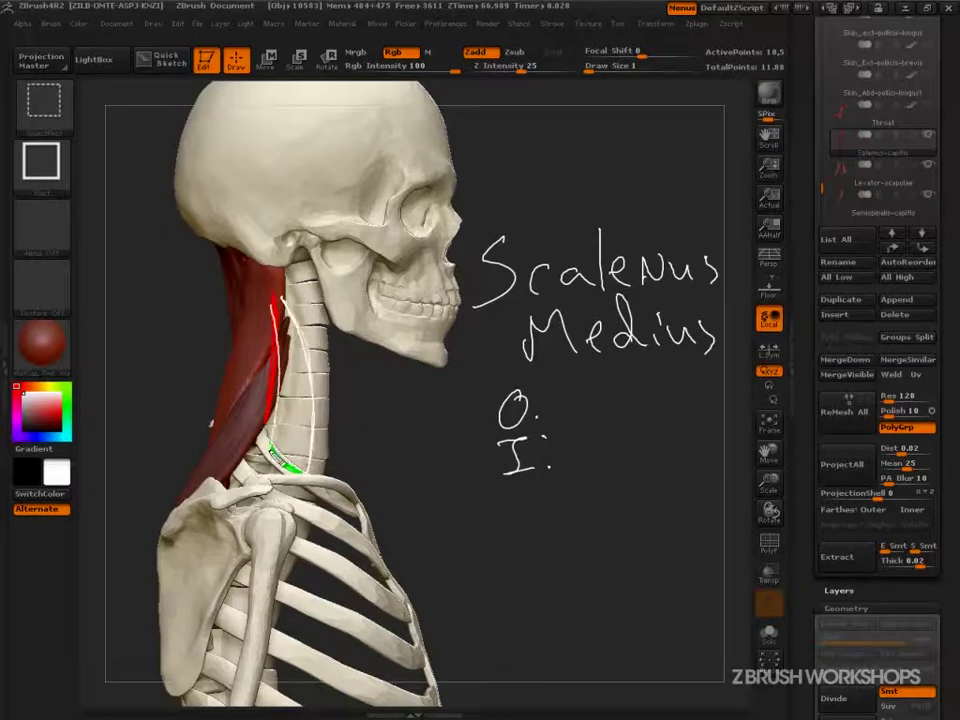
Trace the scalenus medius outline in red and hatch its attachments at the rib and the upper vertebrae
mouse_move(281, 345)
left_mouse_down()
mouse_move(275, 456)
mouse_move(319, 402)
mouse_move(286, 301)
left_mouse_up()
left_click_drag(281, 433, 287, 463)
left_click_drag(291, 441, 298, 471)
left_click_drag(305, 448, 305, 478)
left_click_drag(287, 299, 289, 314)
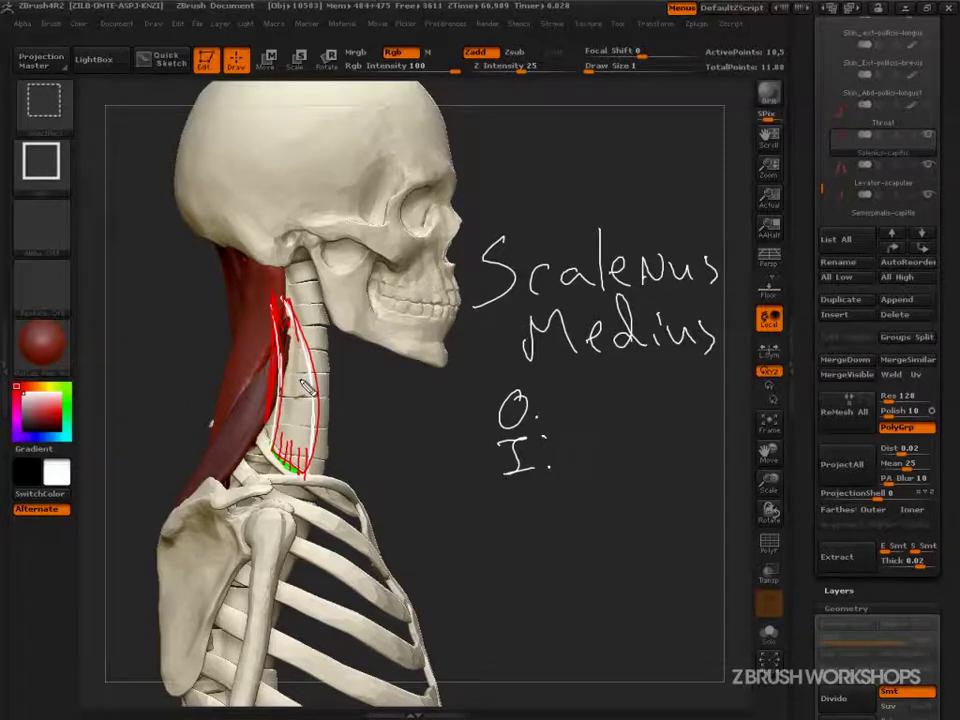
Draw red leaders from "O:" to the upper attachment and from "I:" to the rib attachment, and emphasise the rib end in red
mouse_move(555, 406)
left_mouse_down()
mouse_move(364, 378)
mouse_move(297, 339)
left_mouse_up()
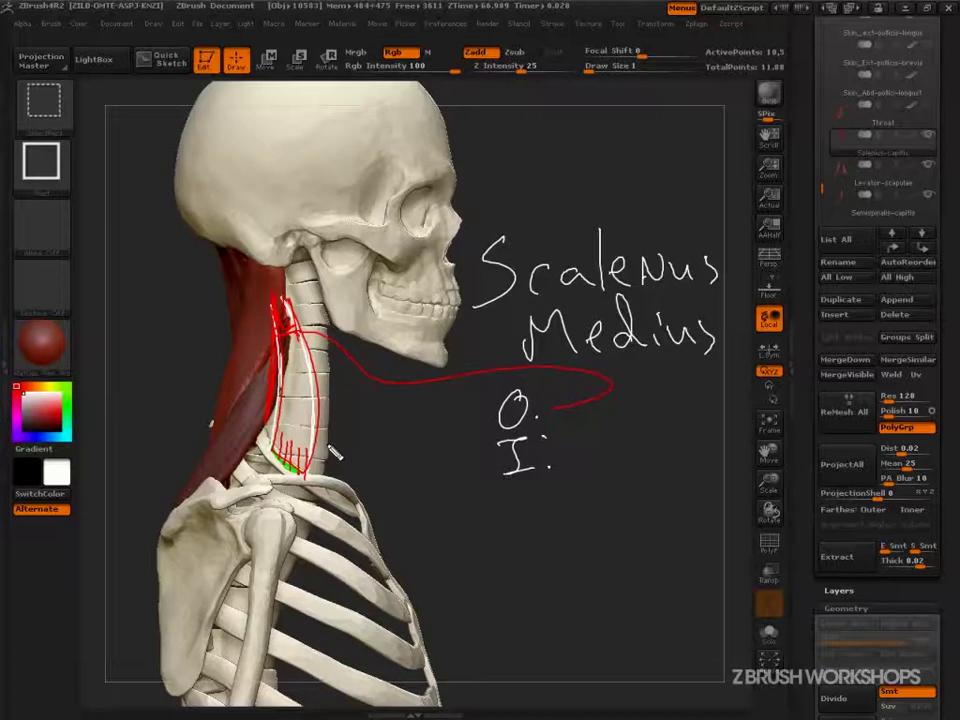
mouse_move(565, 452)
left_mouse_down()
mouse_move(621, 458)
mouse_move(450, 480)
mouse_move(282, 445)
left_mouse_up()
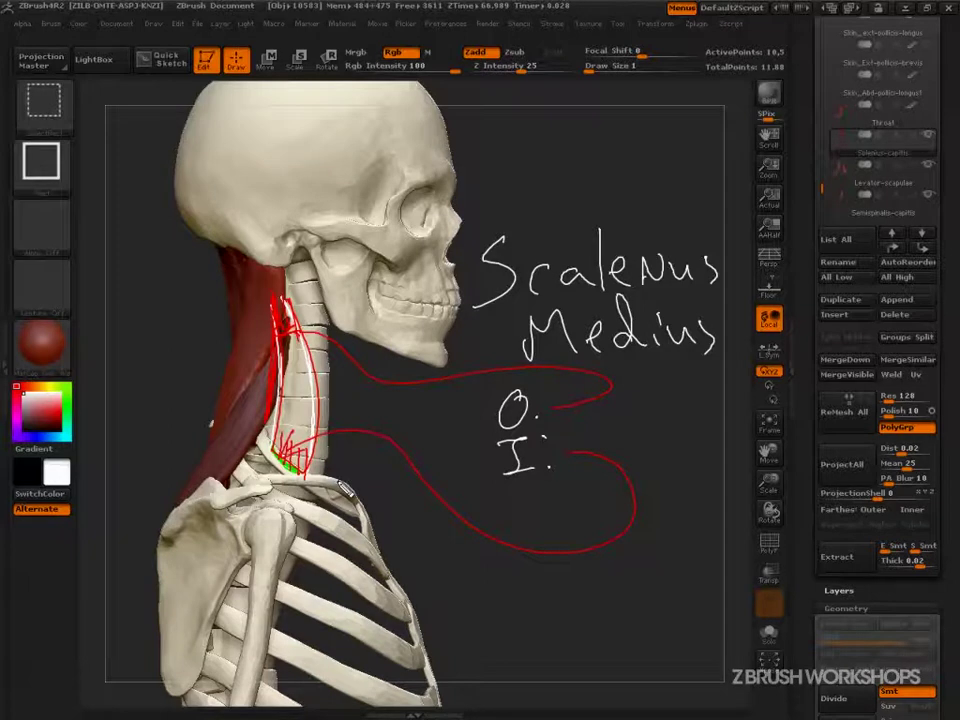
mouse_move(301, 497)
left_mouse_down()
mouse_move(314, 456)
mouse_move(273, 451)
mouse_move(303, 479)
left_mouse_up()
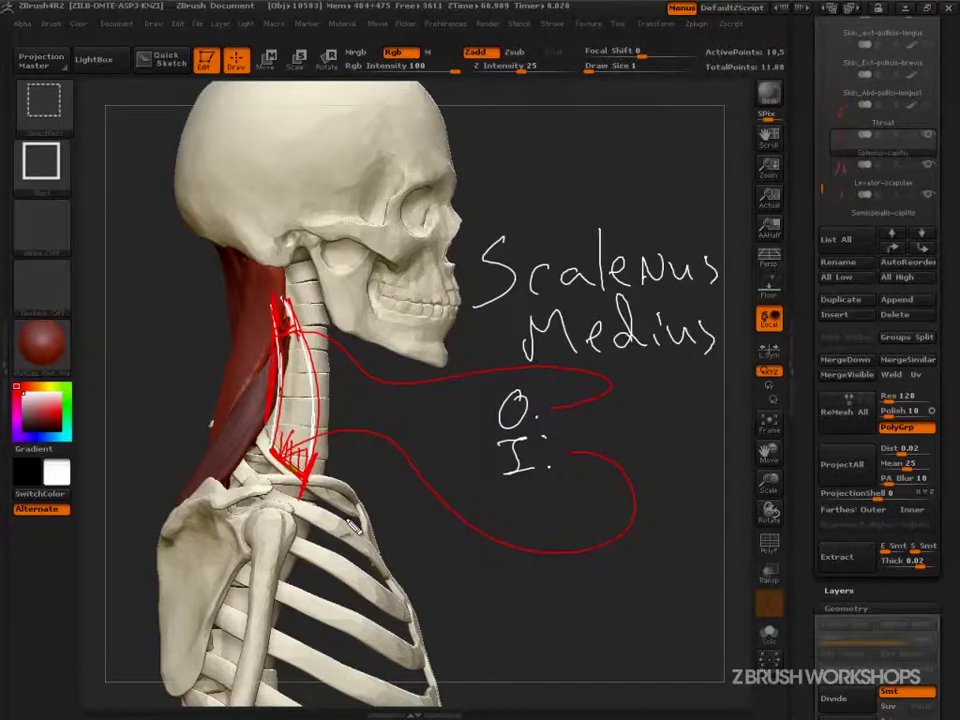
key("Escape")
Select the Levator-scapulae subtool and hide the other neck muscles so only it remains on the skeleton
mouse_move(624, 585)
left_mouse_down()
mouse_move(649, 598)
mouse_move(686, 581)
left_mouse_up()
left_click(849, 213)
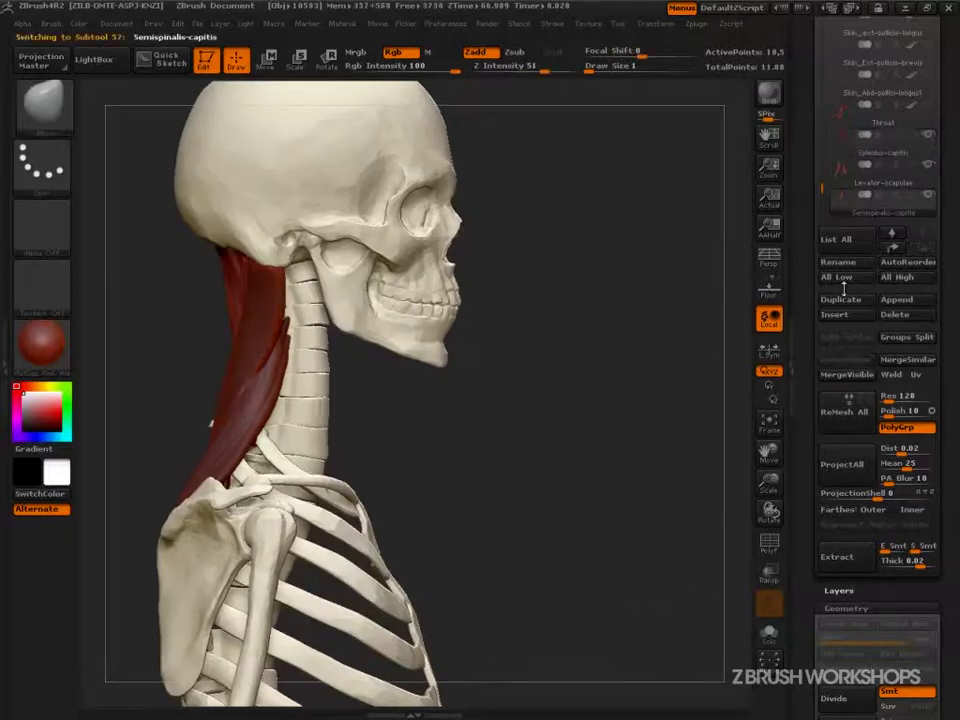
mouse_move(822, 189)
left_mouse_down()
mouse_move(816, 212)
mouse_move(820, 186)
mouse_move(816, 197)
left_mouse_up()
left_click(846, 145)
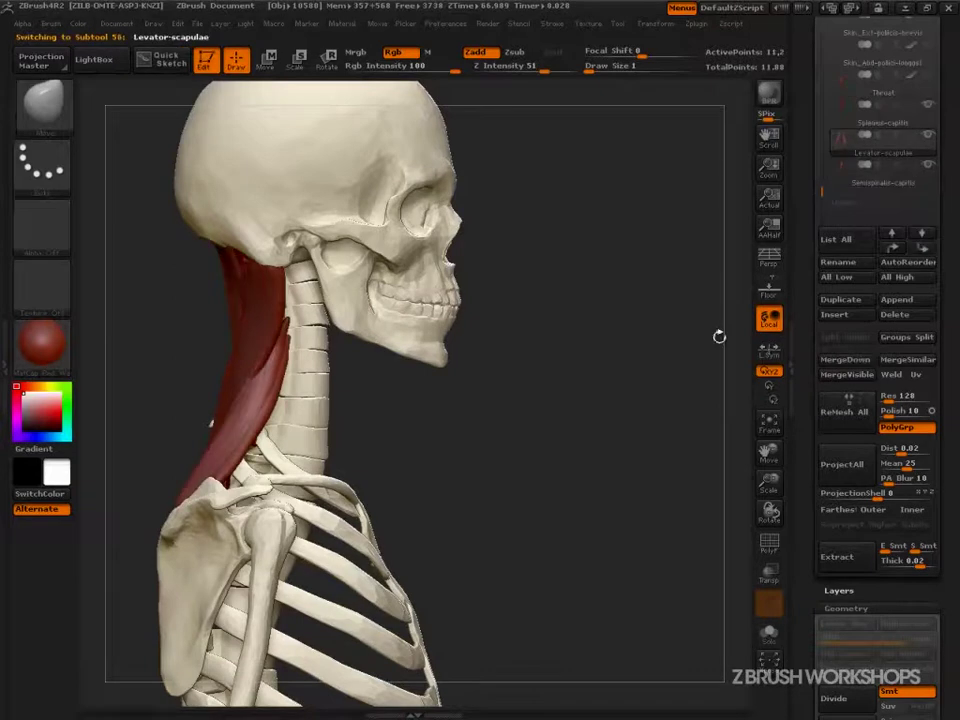
left_click_drag(671, 628, 670, 186)
left_click_drag(639, 496, 620, 595)
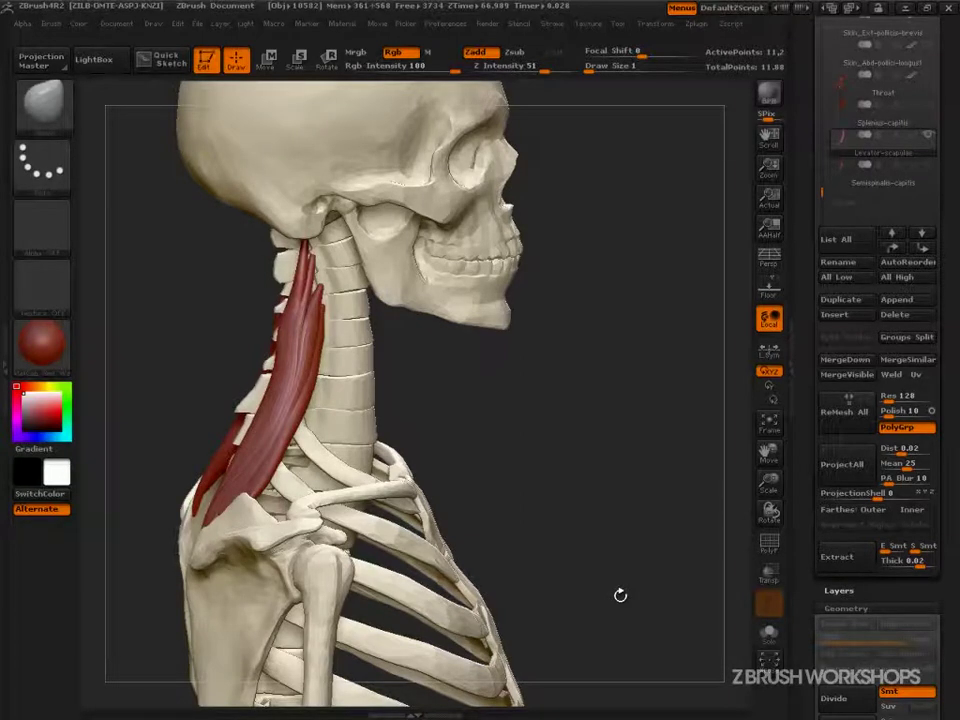
Duplicate the Levator-scapulae subtool and rename the copy scalenus-medius
left_click(840, 299)
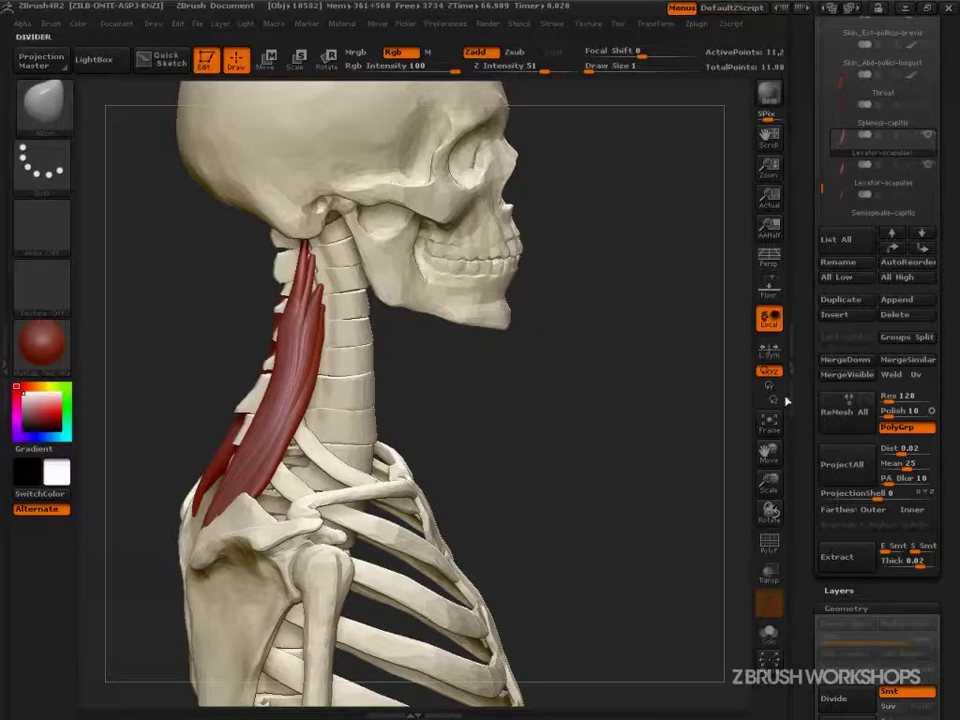
left_click(839, 261)
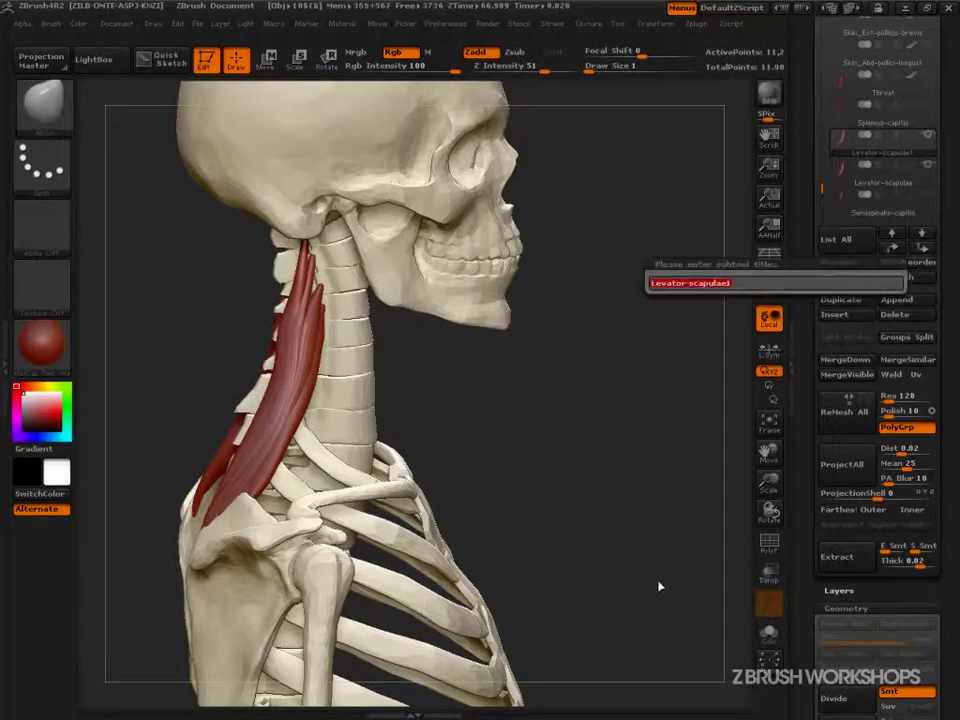
type("sca")
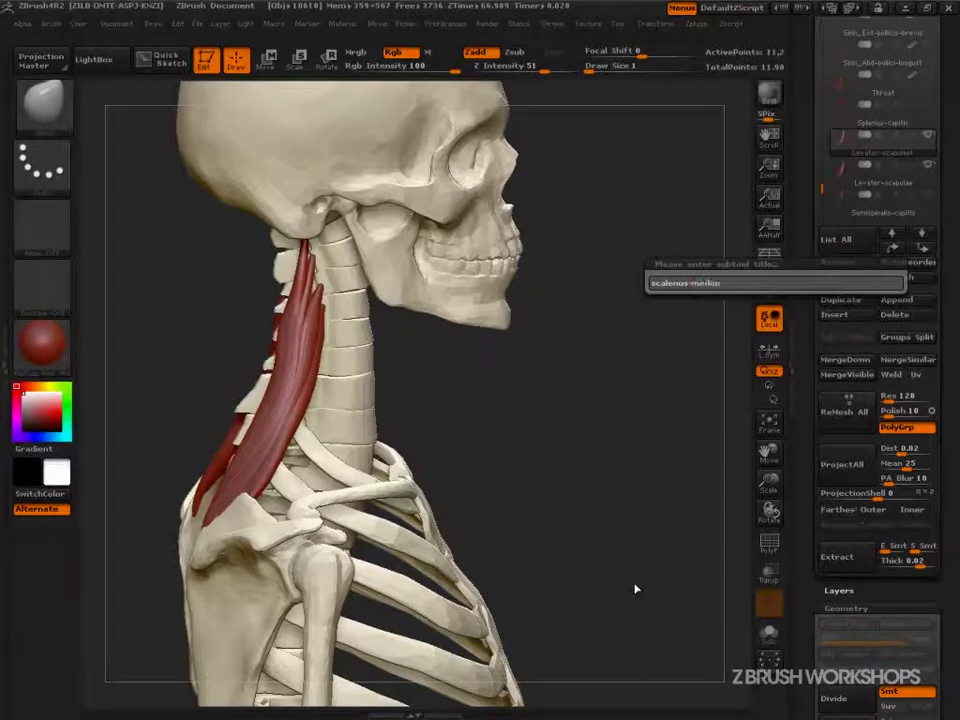
type("lenus-medius")
key("Return")
left_click_drag(673, 490, 667, 488)
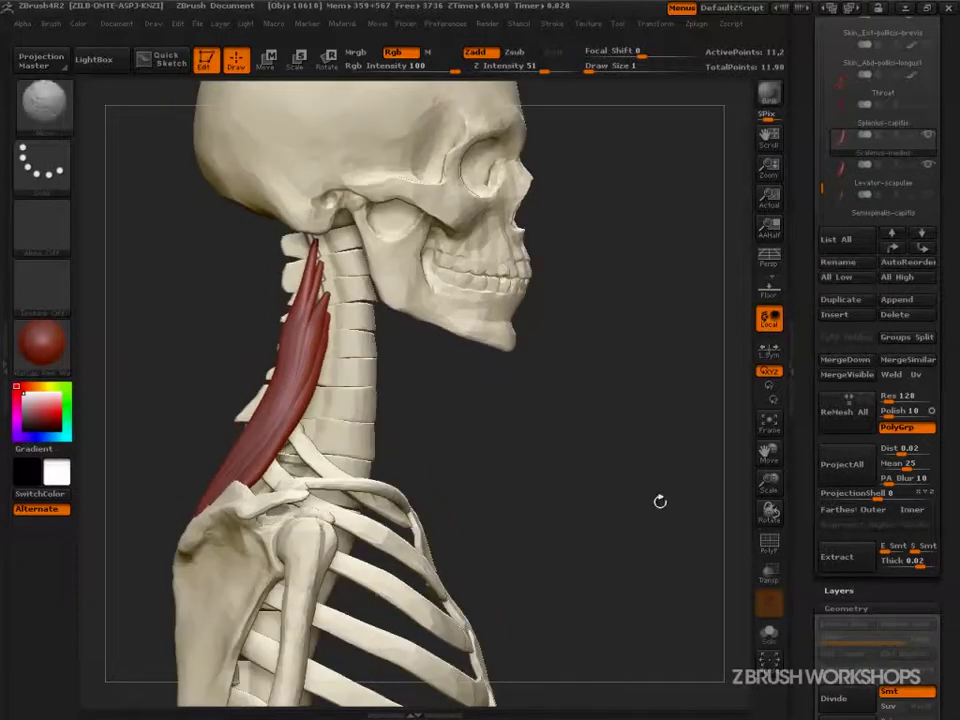
Isolate one strand of the scalenus-medius copy by its polygroup and hide the original Levator-scapulae
key("shift+f")
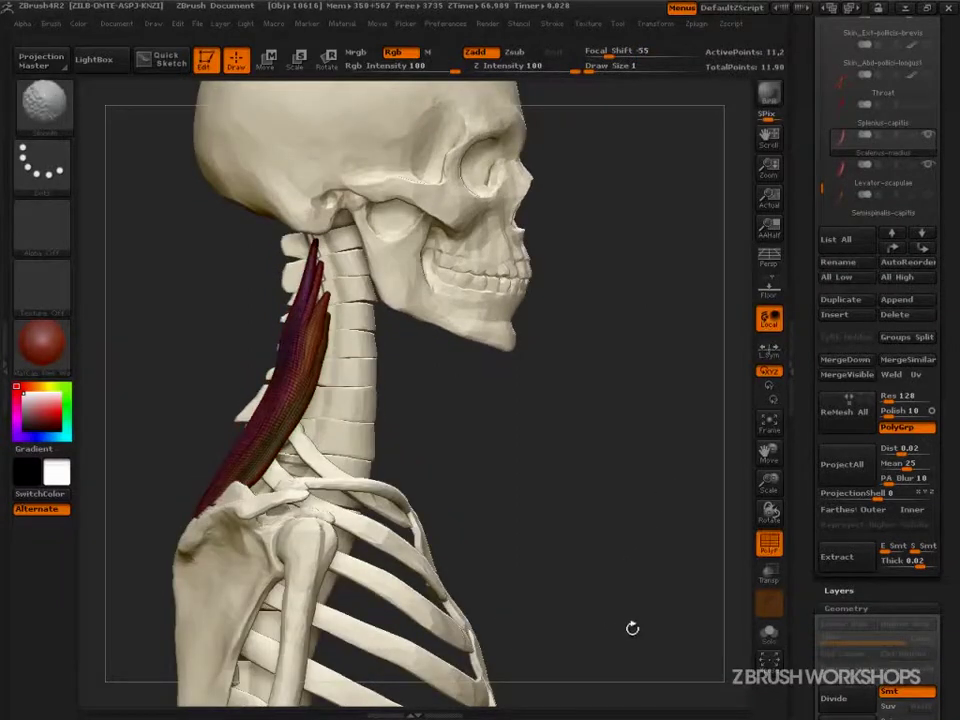
key("shift+f")
mouse_move(608, 586)
left_mouse_down()
mouse_move(636, 549)
mouse_move(626, 579)
left_mouse_up()
key("ctrl+shift")
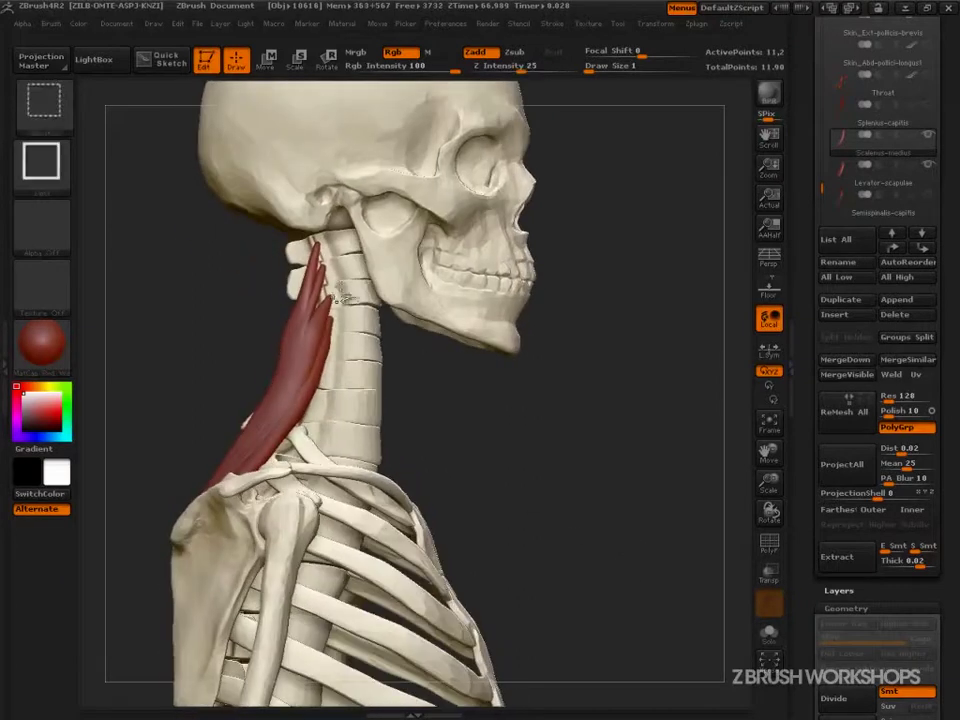
mouse_move(568, 514)
left_mouse_down()
mouse_move(608, 546)
mouse_move(608, 562)
left_mouse_up()
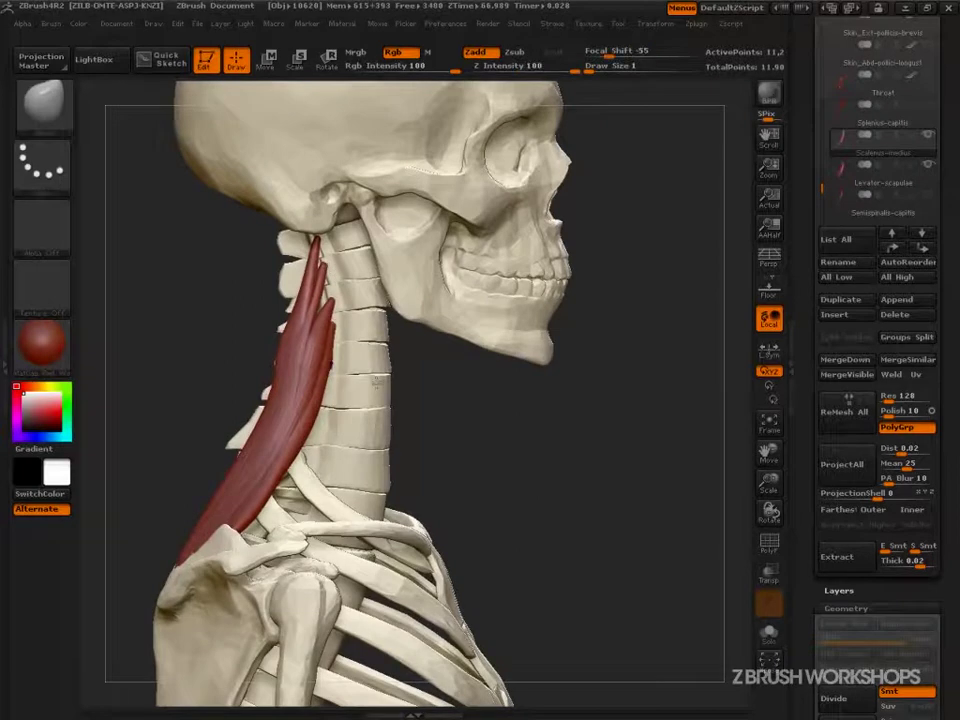
key("ctrl+shift")
left_click(316, 298, "ctrl+shift")
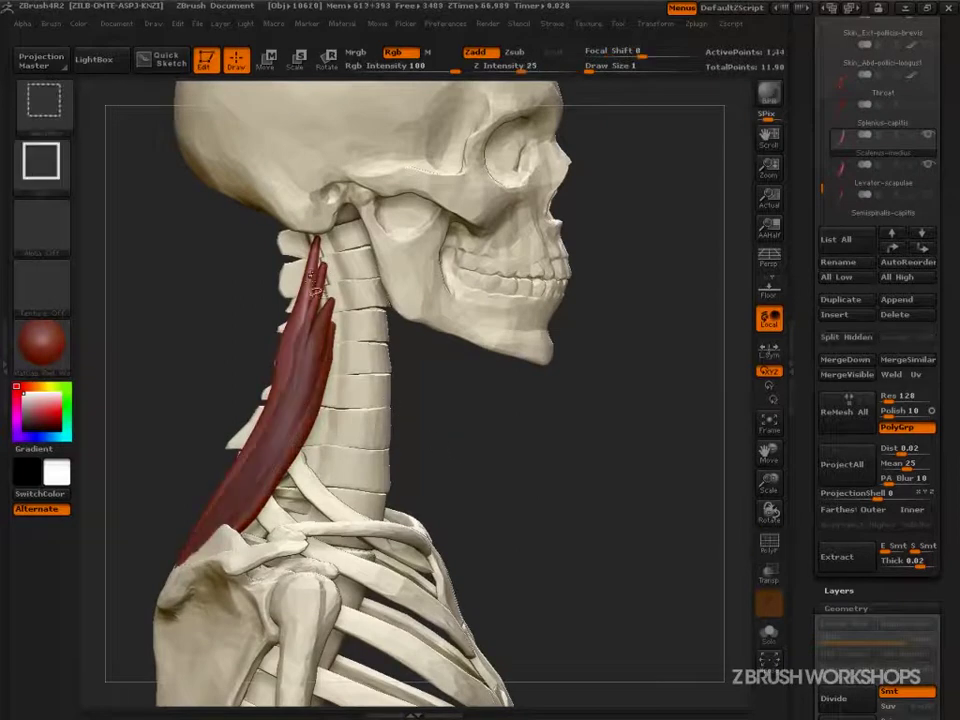
left_click_drag(493, 407, 542, 476, "ctrl")
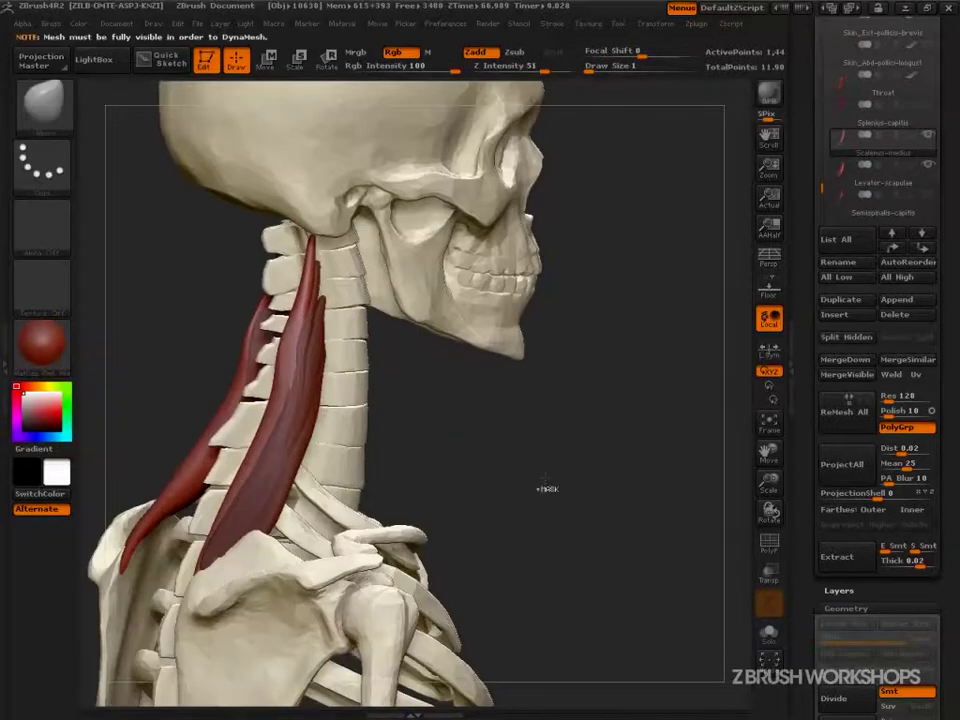
left_click(928, 168)
left_click_drag(658, 424, 612, 455)
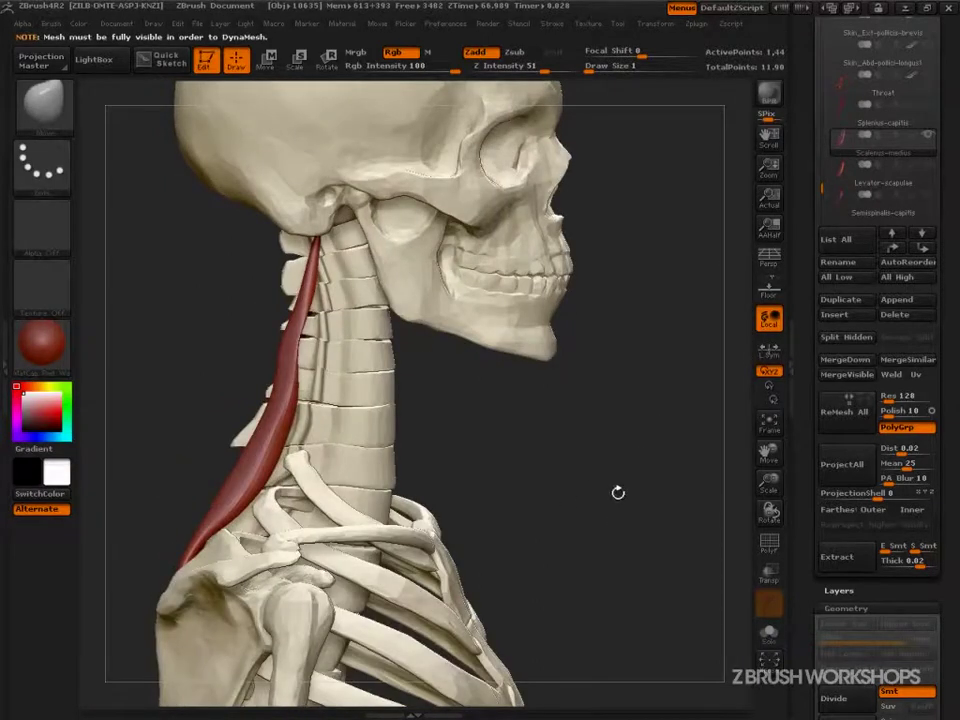
Swap the visible and hidden strands of the scalenus-medius copy, and restore the whole mesh to view
left_click(609, 422, "ctrl+shift")
left_click_drag(631, 536, 603, 560)
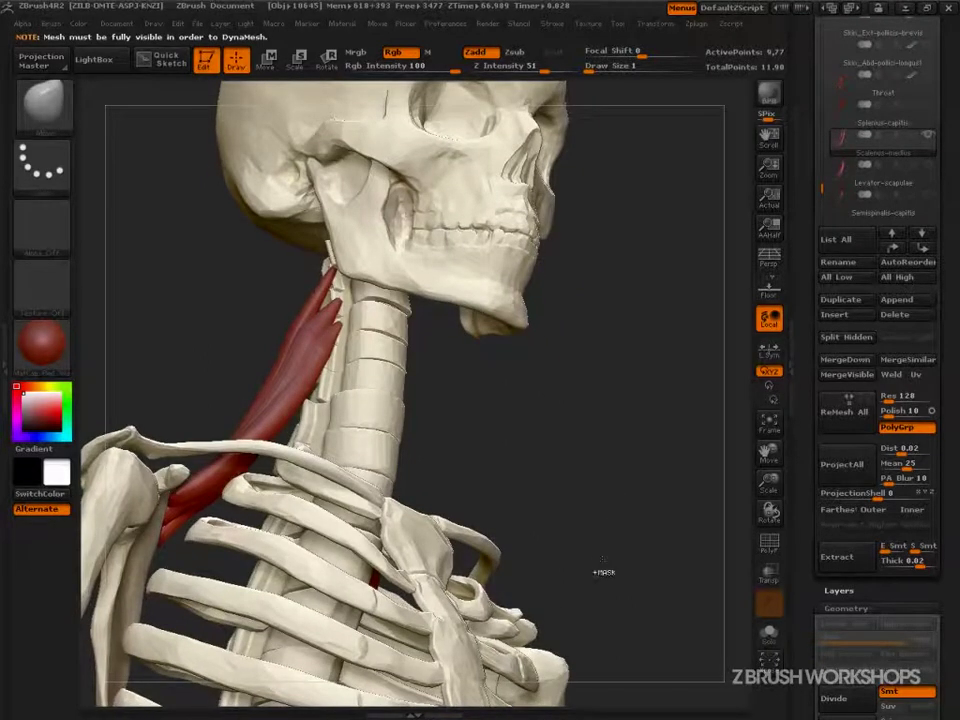
left_click_drag(603, 560, 594, 572, "ctrl+shift")
left_click(615, 496, "ctrl+shift")
left_click_drag(619, 495, 657, 583)
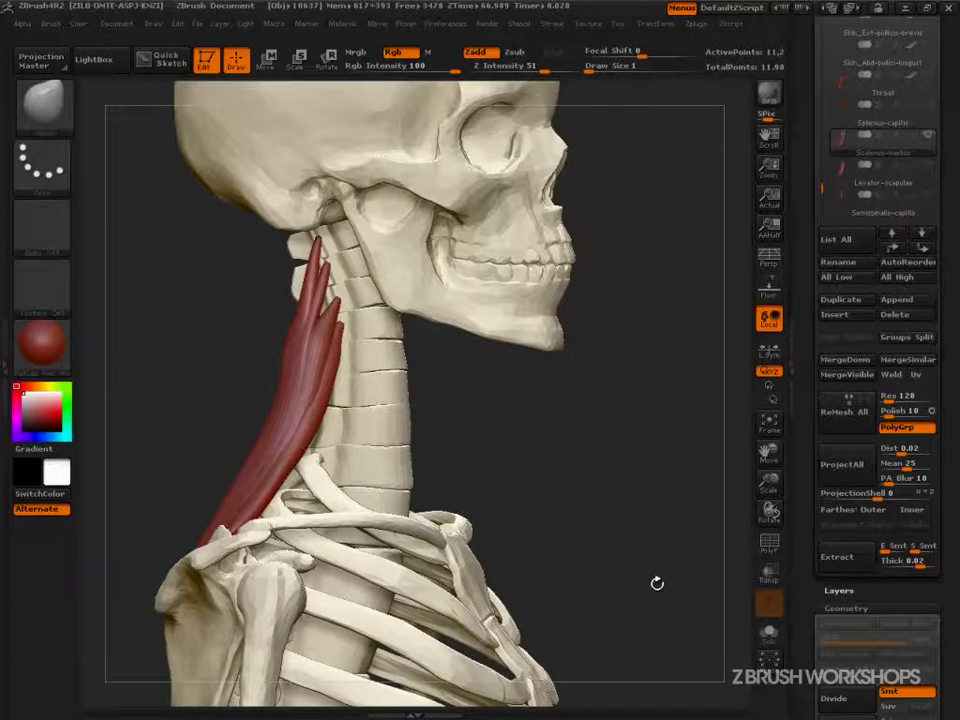
Delete the scalenus-medius subtool copied from the levator scapulae
left_click(894, 314)
left_click(675, 348)
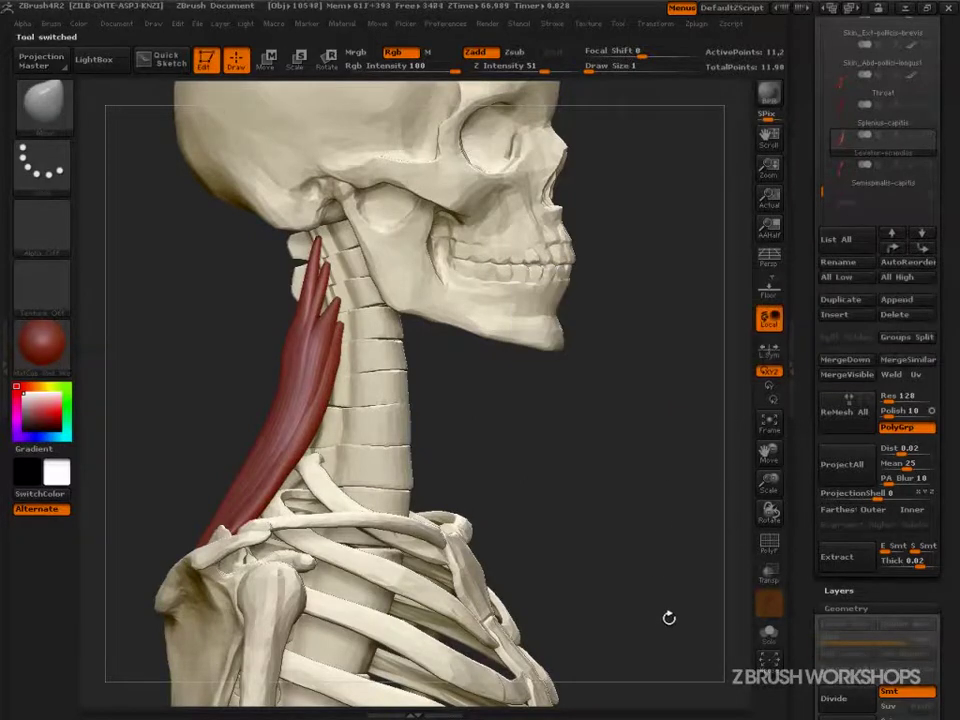
left_click_drag(687, 648, 767, 544)
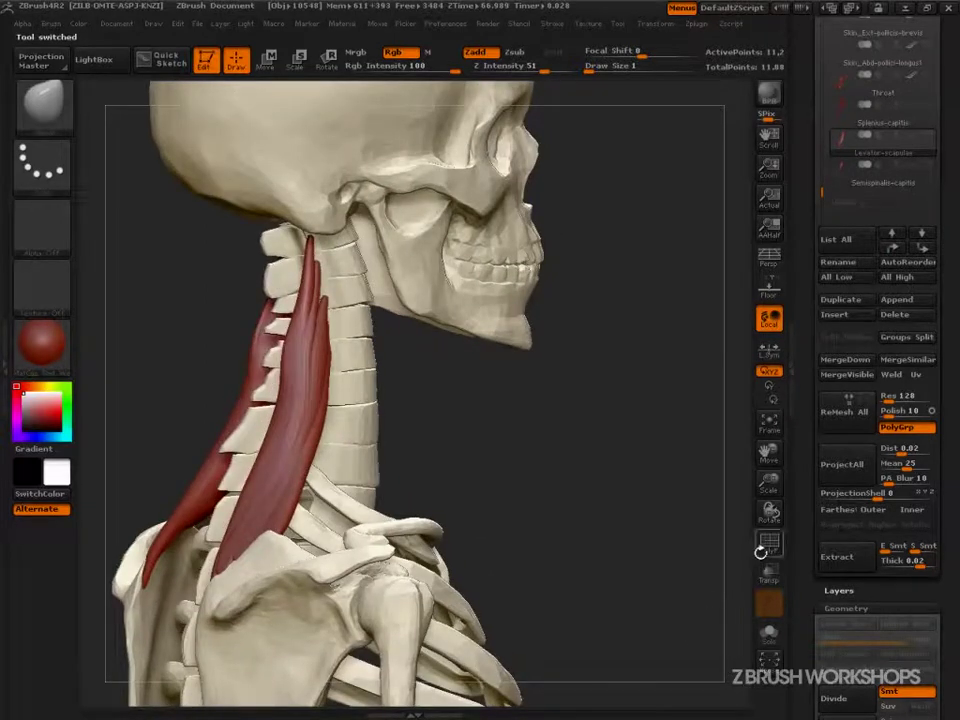
Duplicate the Semispinalis-capitis subtool and rename the copy Scalenus-medius
left_click(848, 181)
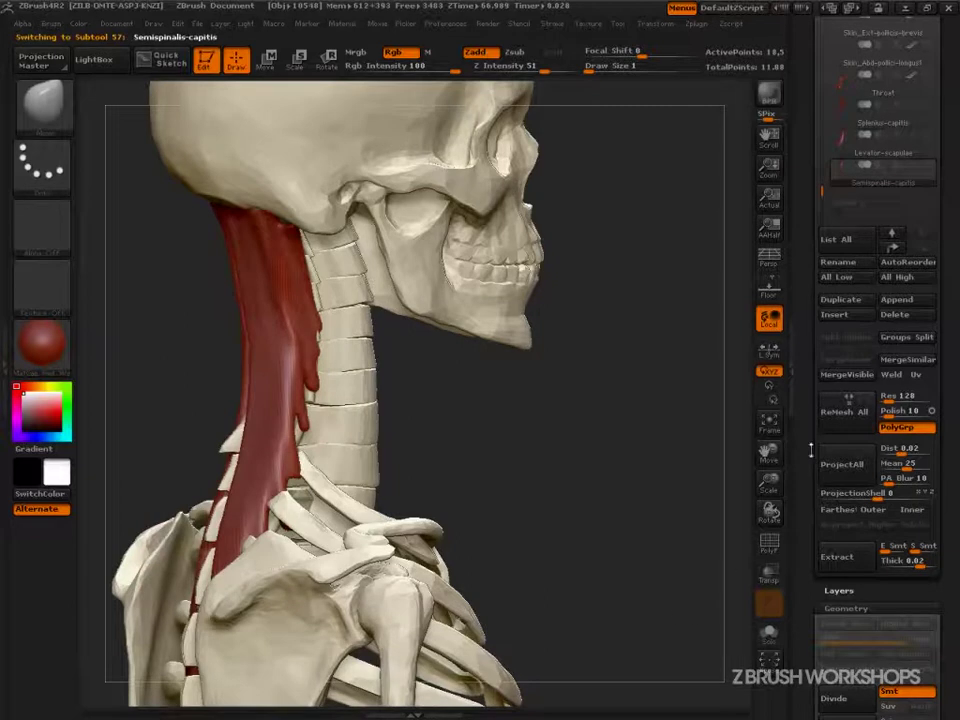
left_click(838, 300)
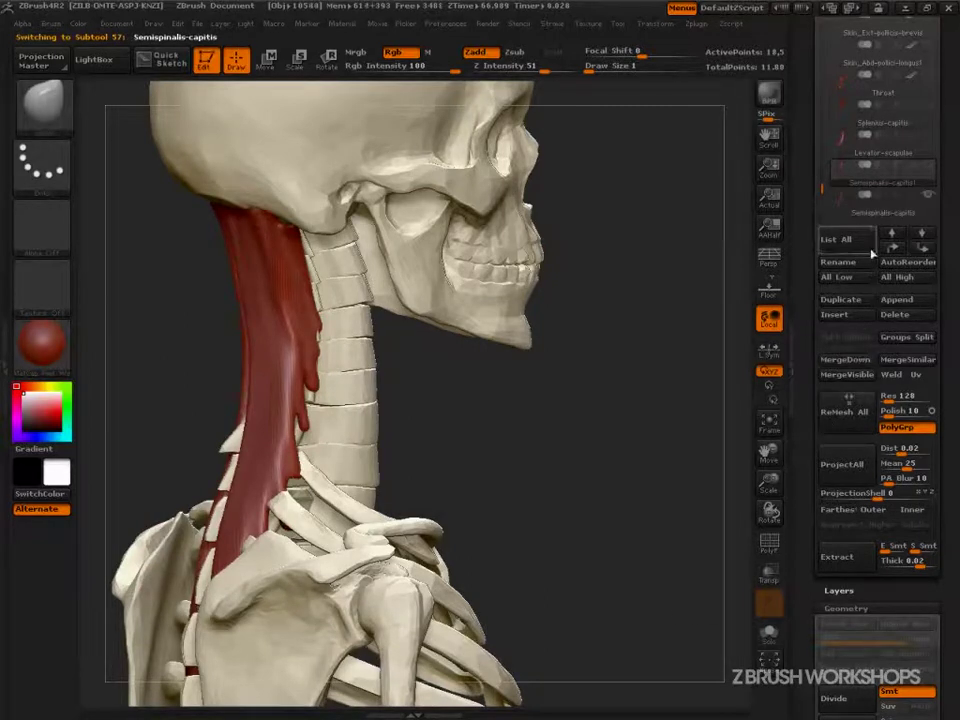
left_click(840, 261)
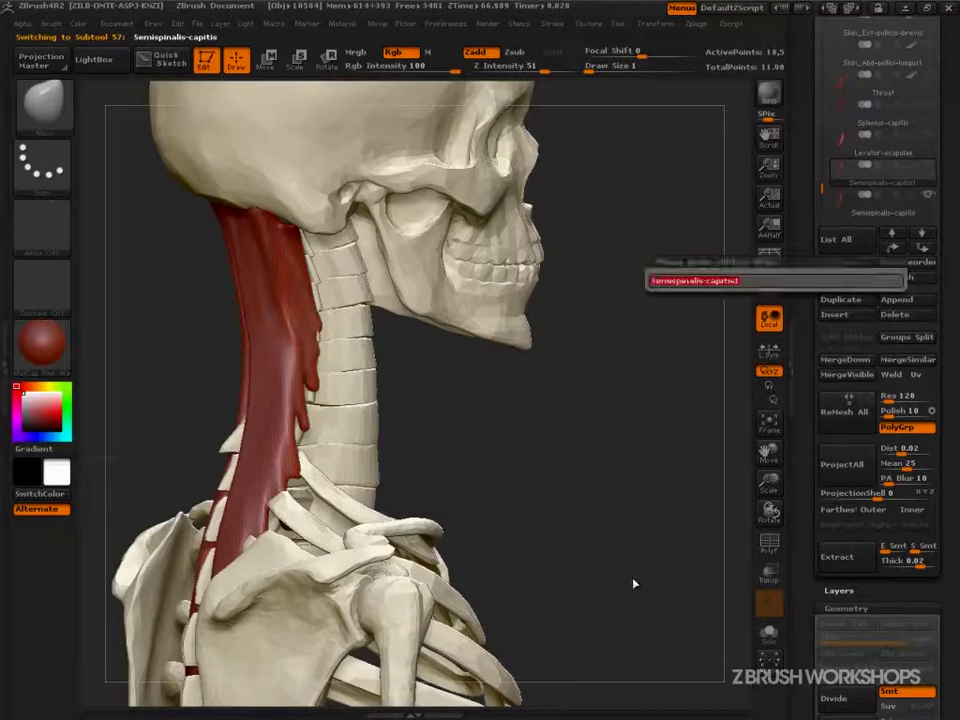
type("Scalen")
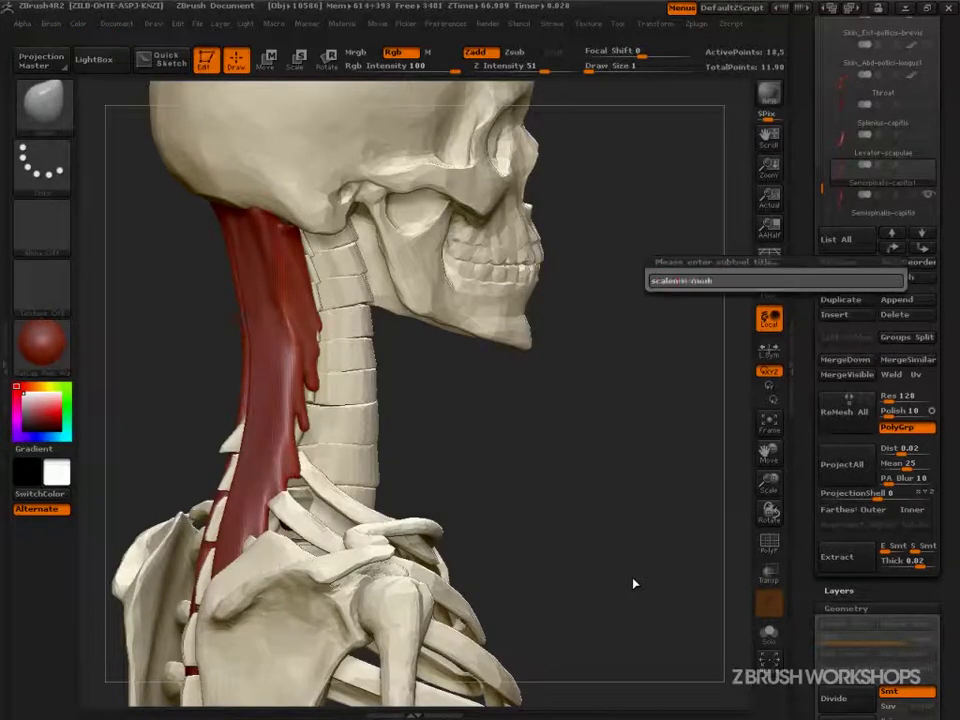
key("Return")
Turn on the DynaMesh Group option for the Scalenus-medius subtool and choose the CurveTube brush
left_click_drag(634, 583, 683, 610)
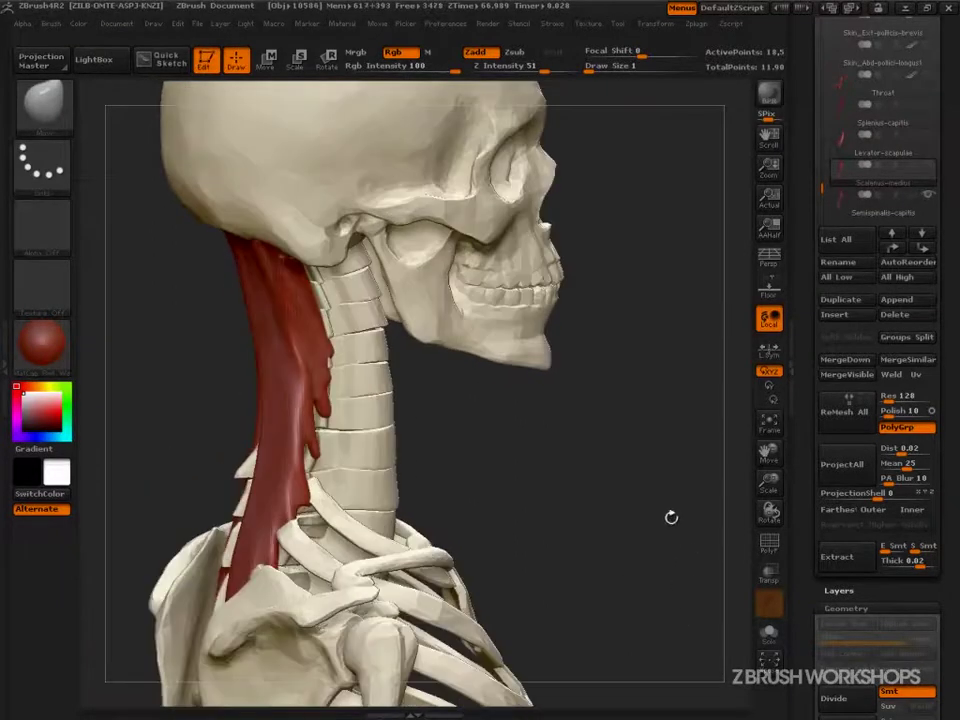
left_click_drag(896, 597, 897, 197)
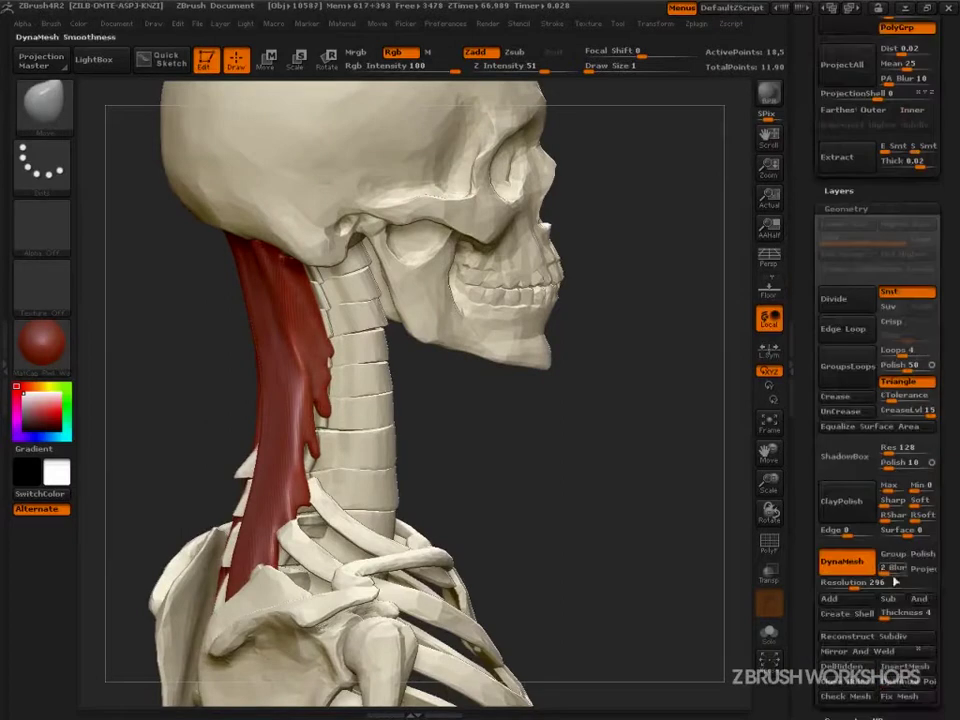
left_click(900, 555)
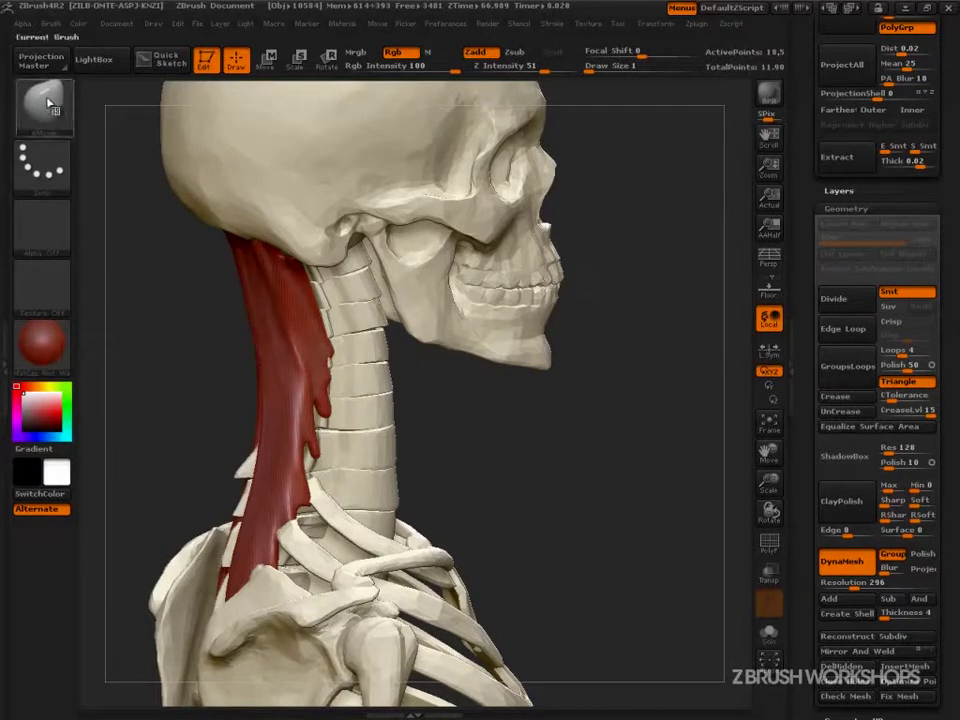
left_click(62, 120)
left_click(364, 250)
Try to draw a very thin CurveTube strand from a lower cervical vertebra to the rib, undoing both attempts
mouse_move(636, 528)
left_mouse_down()
mouse_move(611, 537)
mouse_move(615, 571)
mouse_move(590, 568)
mouse_move(599, 572)
left_mouse_up()
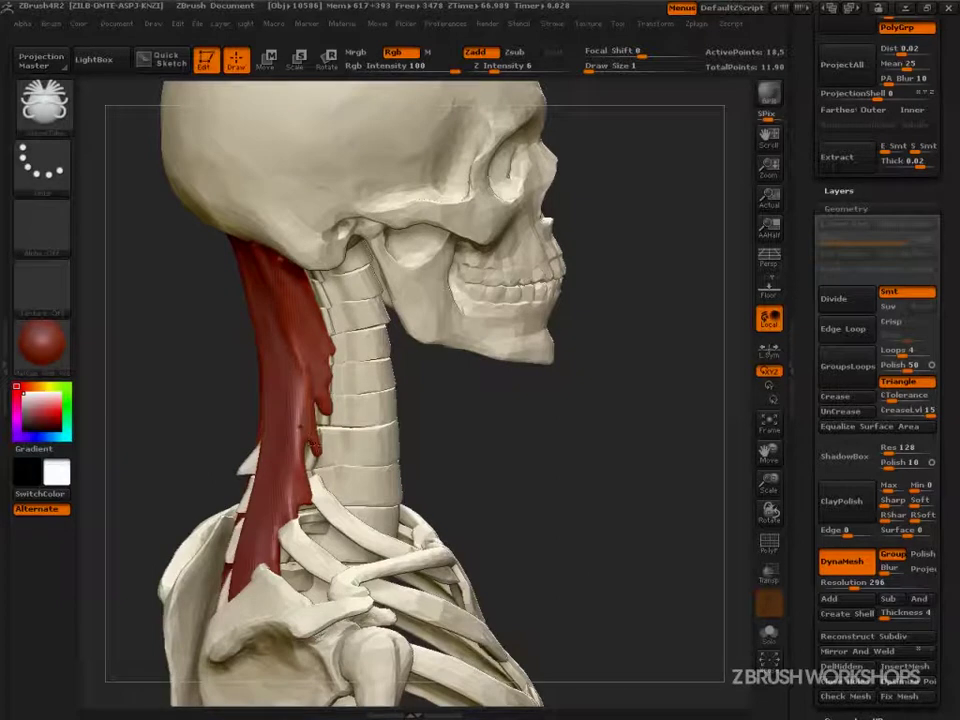
left_click_drag(335, 510, 336, 511)
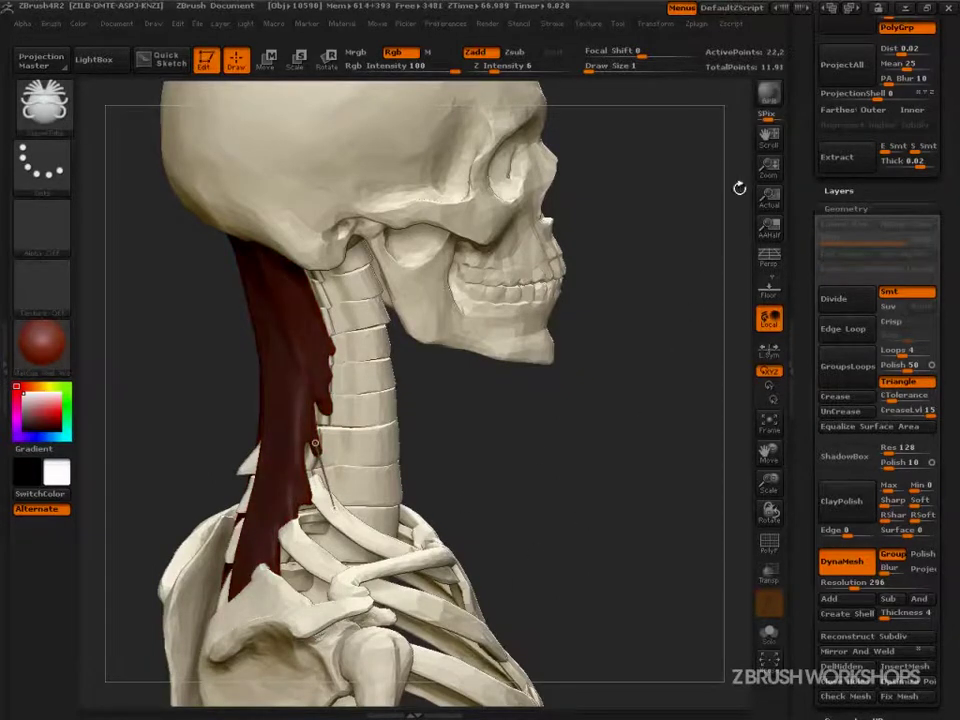
left_click_drag(798, 76, 819, 251)
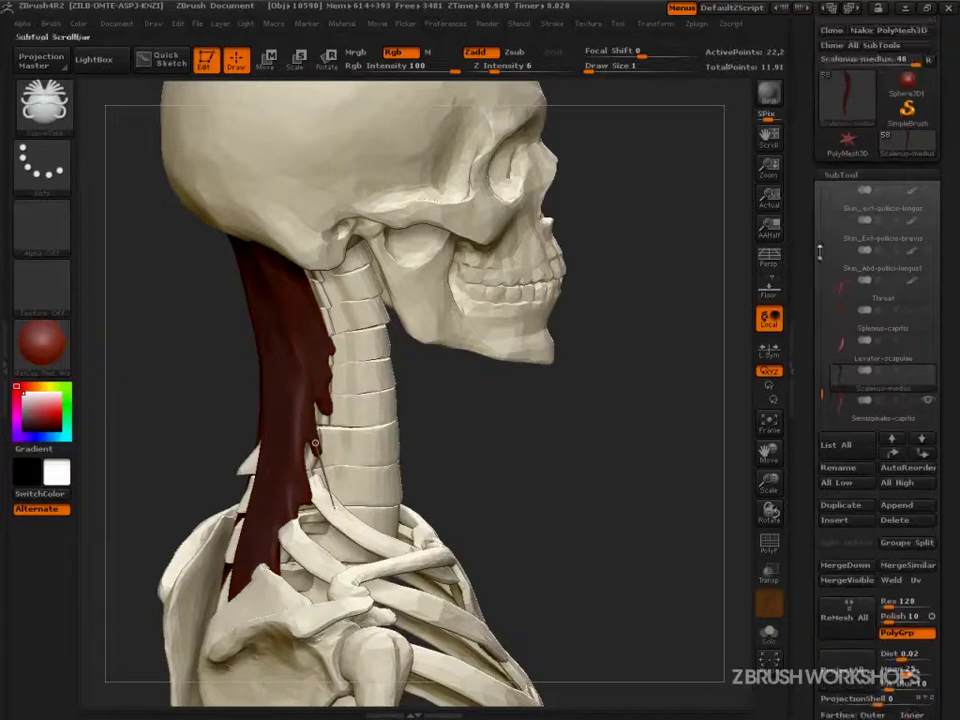
left_click(551, 24)
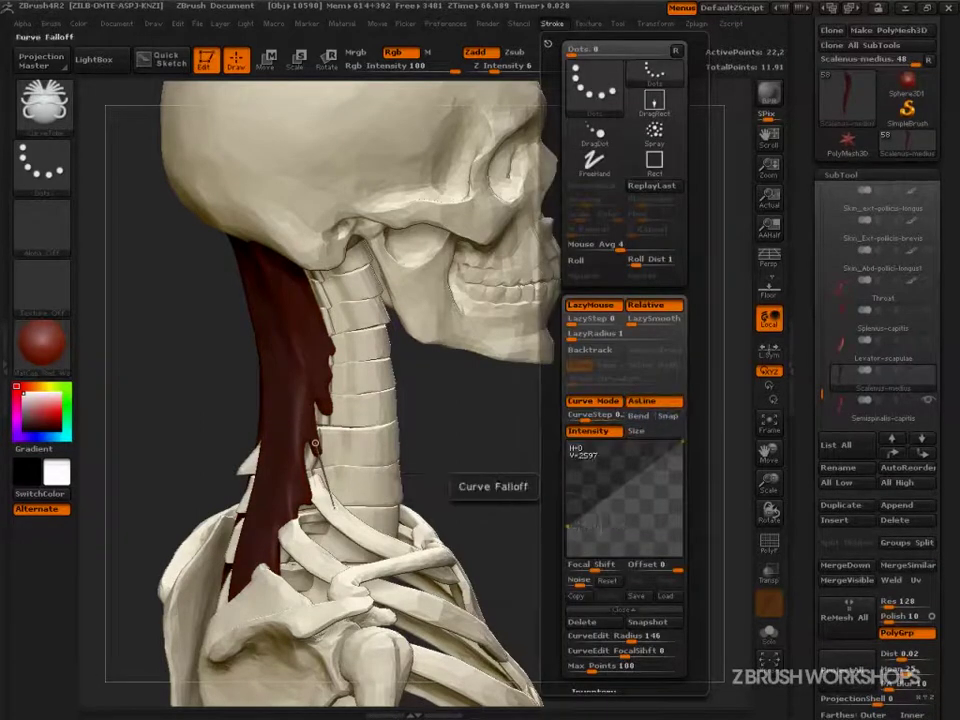
key("ctrl+z")
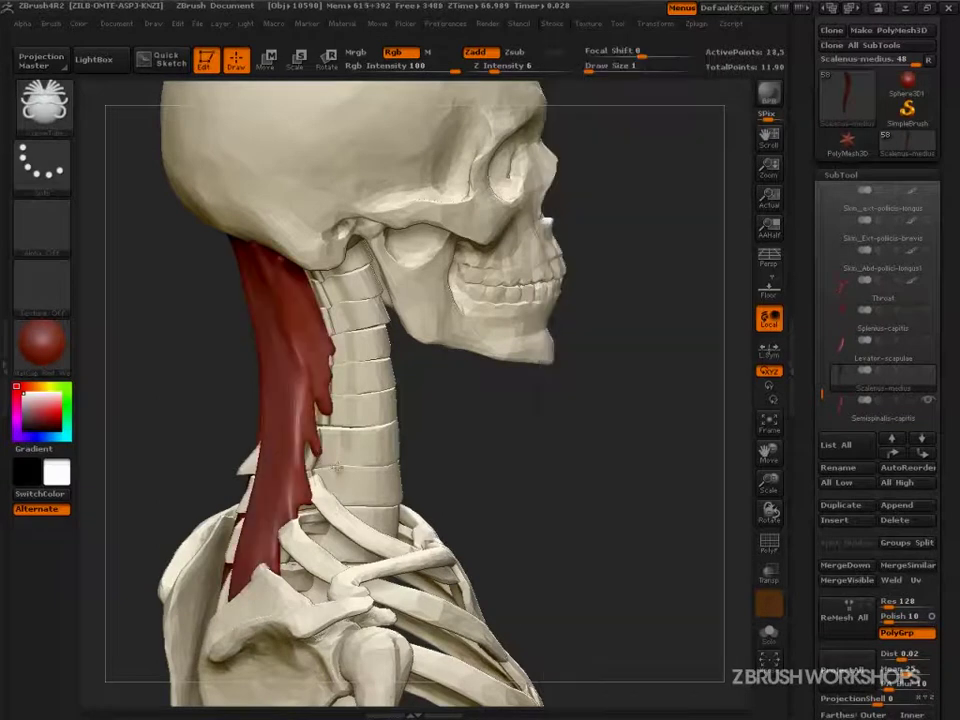
left_click_drag(316, 442, 316, 441)
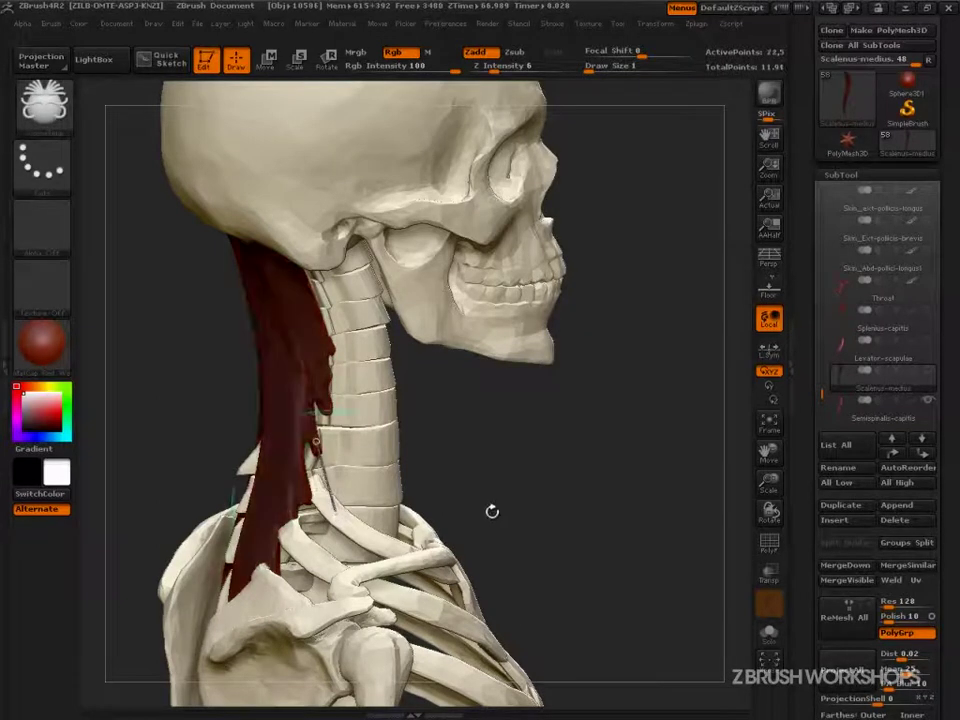
key("ctrl+z")
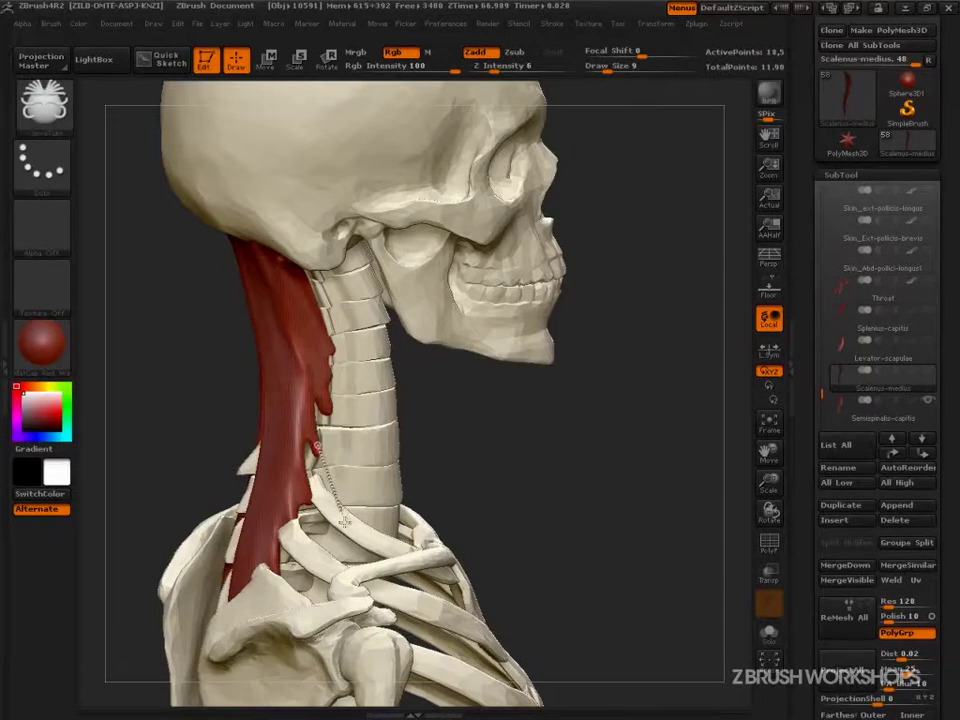
Draw the first two scalenus medius strands with CurveTube at draw size 9, from the lower cervical vertebrae to the rib
left_click(316, 444)
mouse_move(564, 548)
left_mouse_down()
mouse_move(430, 590)
mouse_move(547, 547)
left_mouse_up()
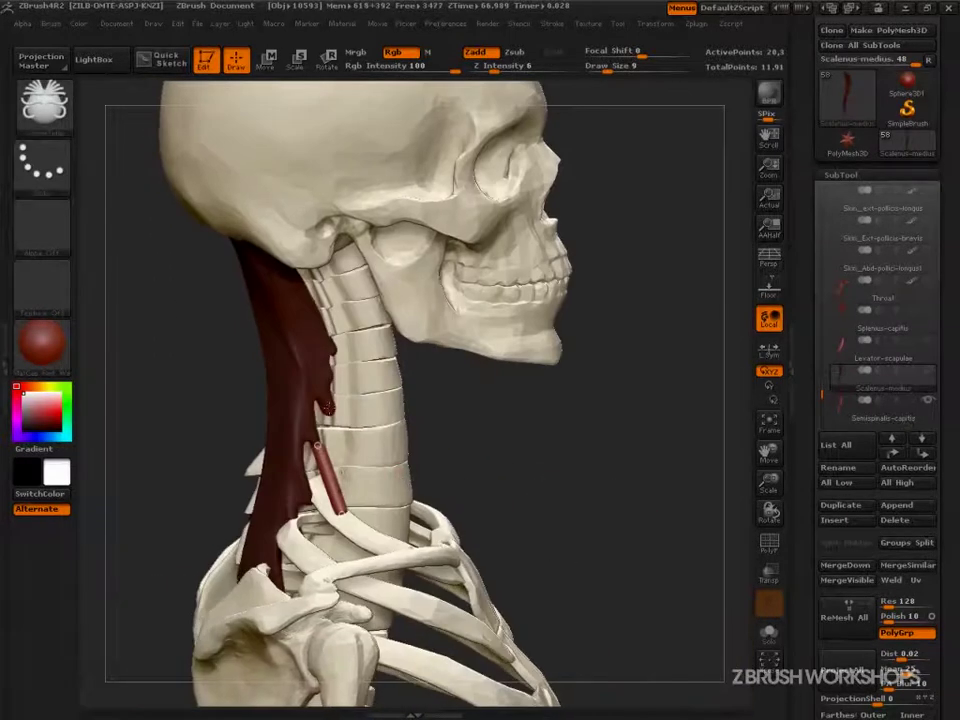
left_click_drag(573, 472, 400, 515)
left_click_drag(336, 521, 324, 519)
left_click_drag(517, 397, 600, 395)
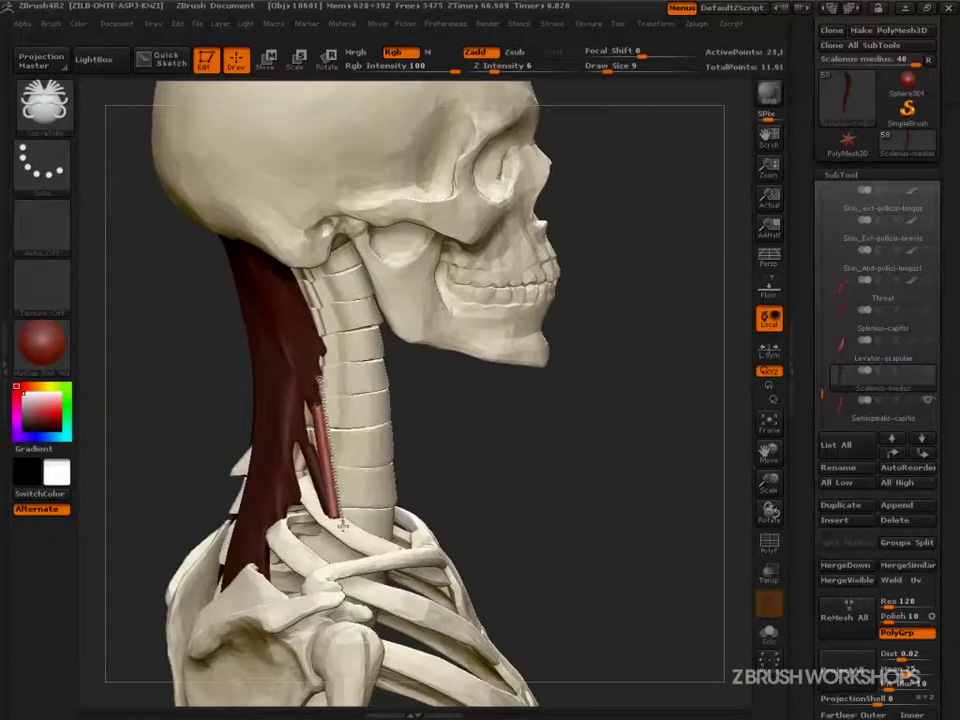
Add more CurveTube strands side by side, each running from the next higher cervical vertebra down to the rib
left_click_drag(566, 451, 480, 465)
mouse_move(325, 520)
left_mouse_down("shift")
mouse_move(320, 440)
mouse_move(317, 524)
mouse_move(318, 516)
left_mouse_up("shift")
left_click_drag(240, 489, 324, 483)
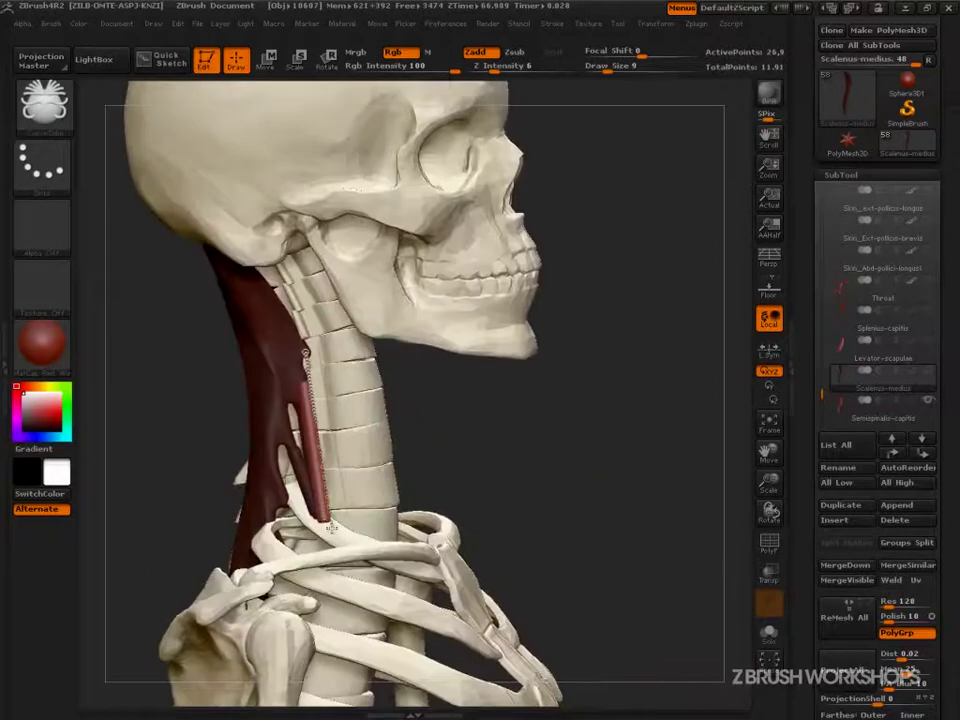
left_click_drag(326, 528, 326, 529)
left_click_drag(448, 473, 358, 475)
mouse_move(326, 530)
left_mouse_down("shift")
mouse_move(315, 440)
mouse_move(323, 525)
left_mouse_up("shift")
left_click_drag(235, 515, 359, 522)
mouse_move(645, 512)
left_mouse_down()
mouse_move(613, 493)
mouse_move(665, 506)
left_mouse_up()
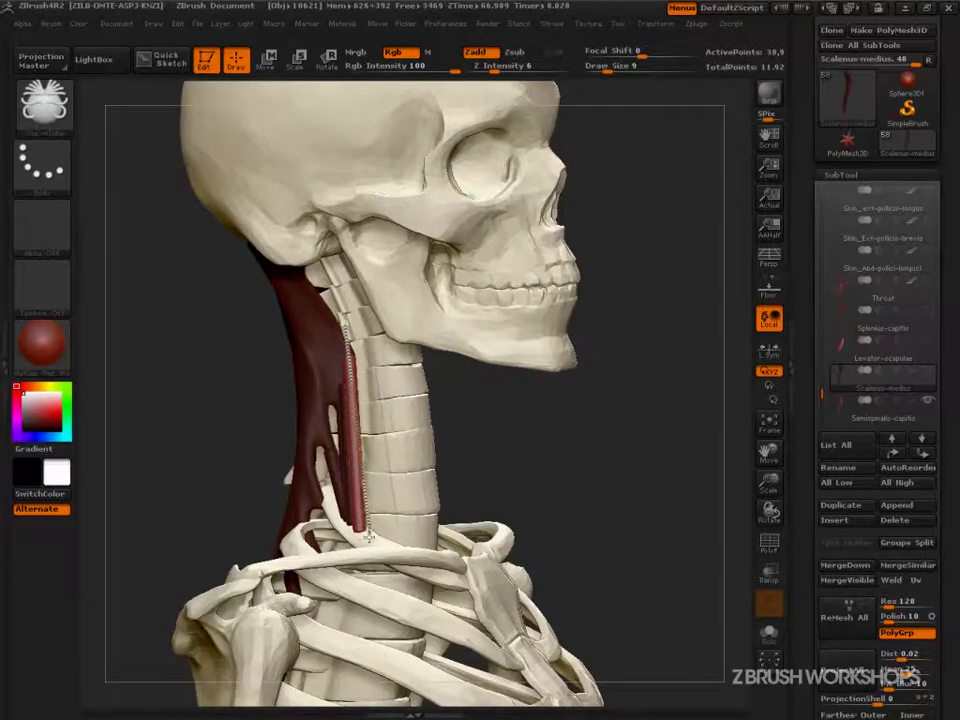
Pull the newest strand outward from the neck in front view, undoing the first attempt and repeating the move
left_click_drag(602, 497, 443, 525)
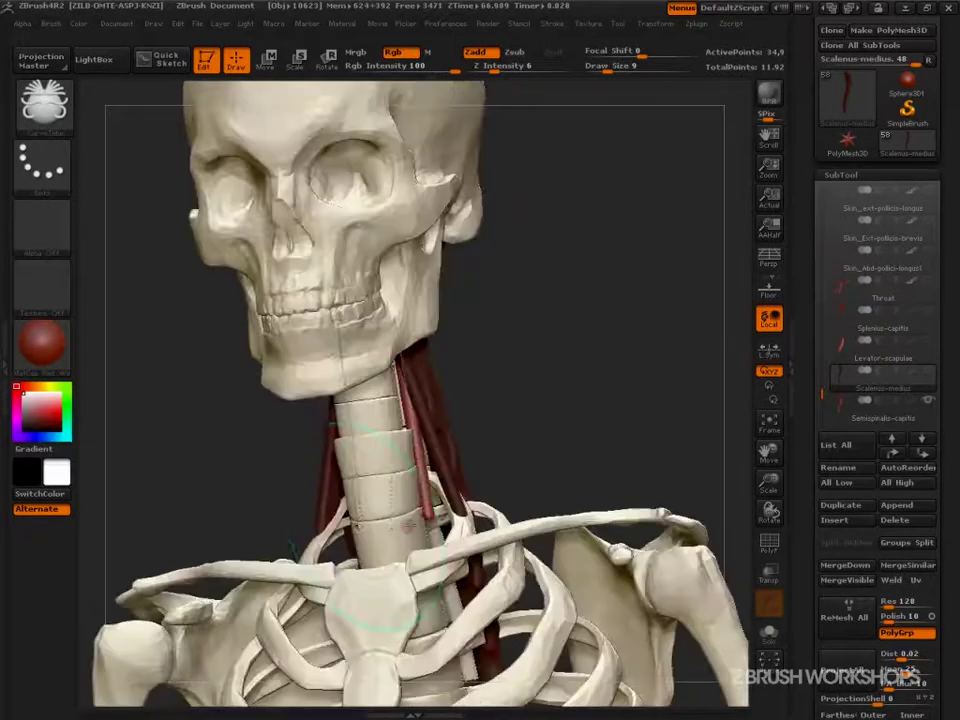
left_click_drag(501, 491, 585, 460)
left_click_drag(456, 484, 400, 490)
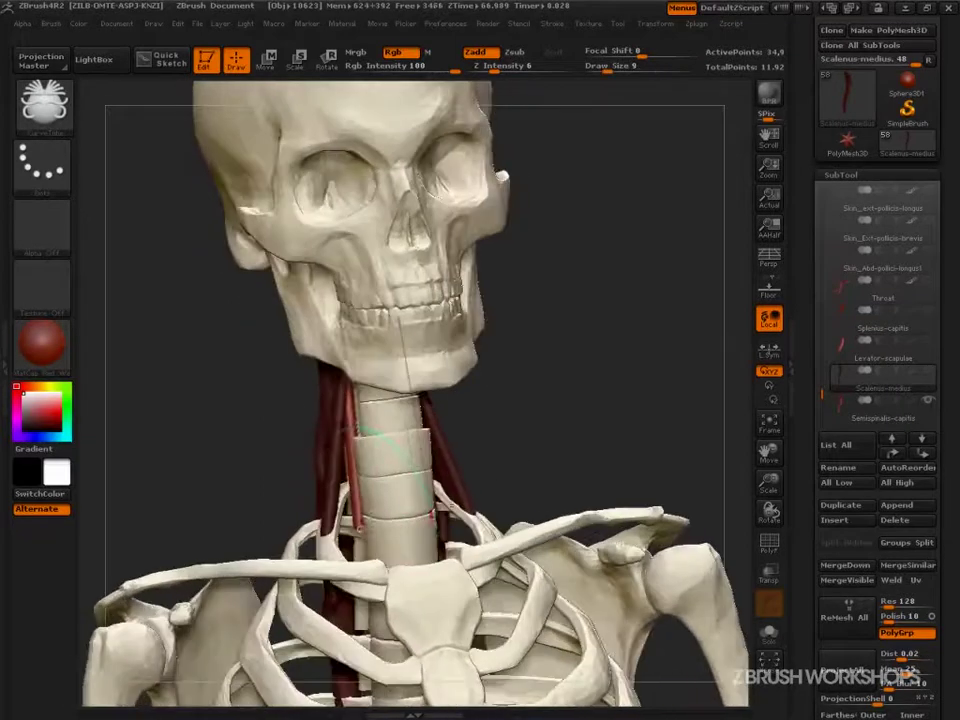
left_click_drag(352, 528, 272, 543)
key("ctrl+z")
key("ctrl+z")
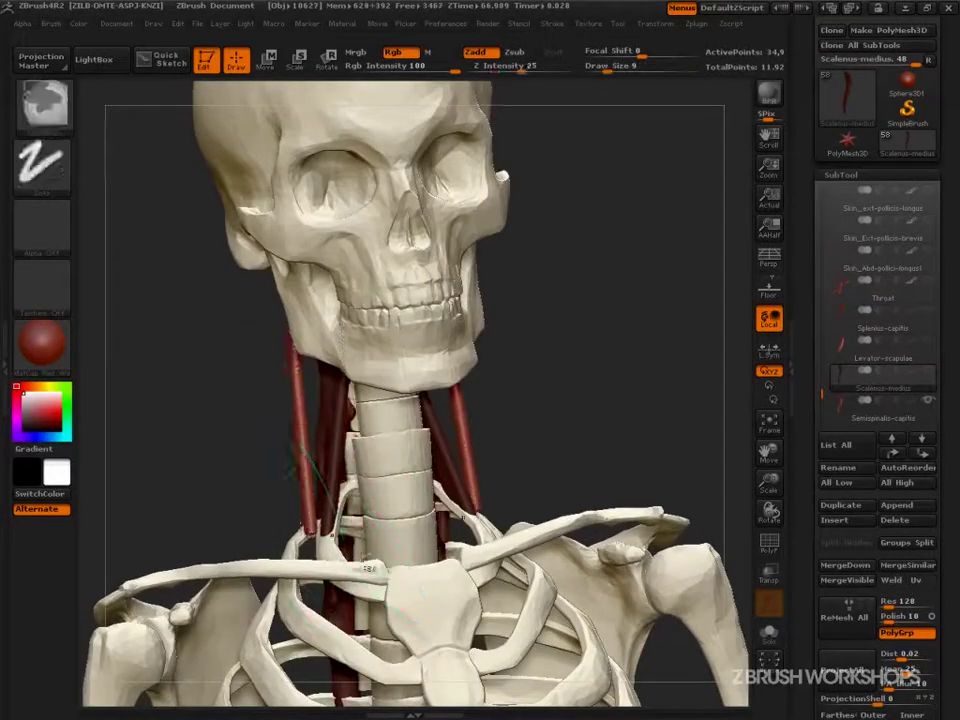
left_click_drag(359, 532, 301, 536)
left_click_drag(235, 514, 382, 540)
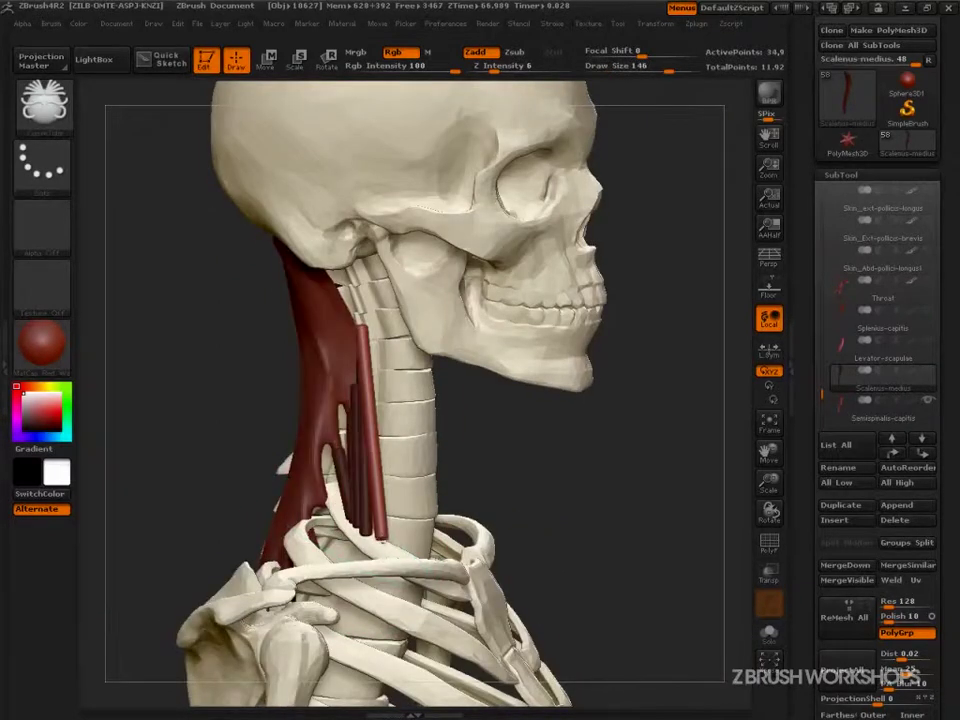
Draw the uppermost scalenus medius strand from the upper cervical vertebra to the rib and adjust its lower end
mouse_move(492, 486)
left_mouse_down()
mouse_move(368, 488)
mouse_move(546, 476)
left_mouse_up()
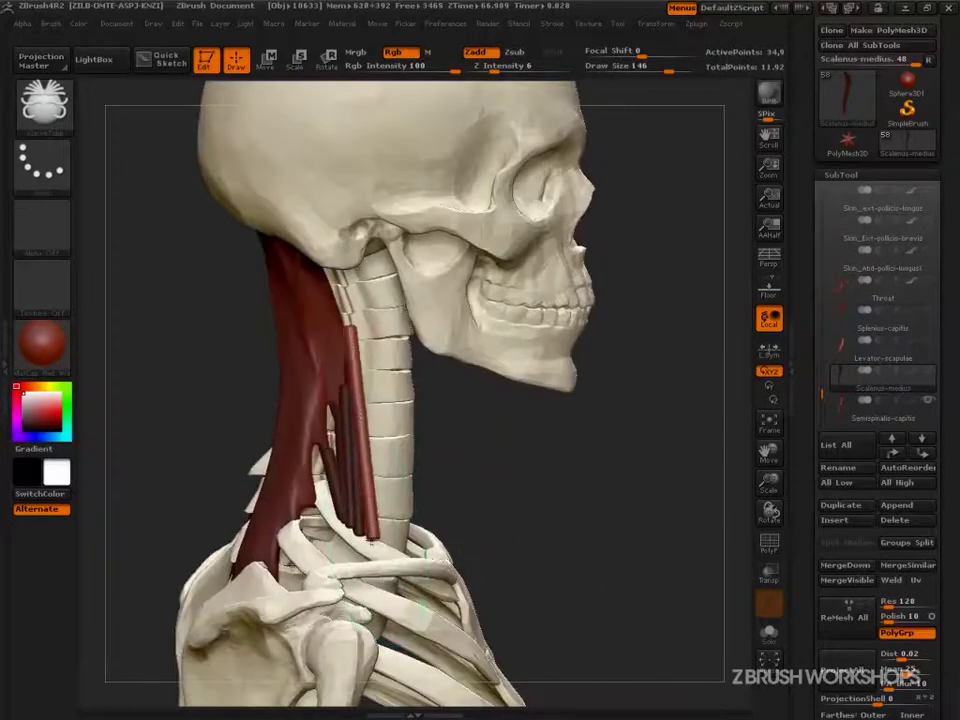
mouse_move(484, 444)
left_mouse_down()
mouse_move(372, 440)
mouse_move(461, 437)
left_mouse_up()
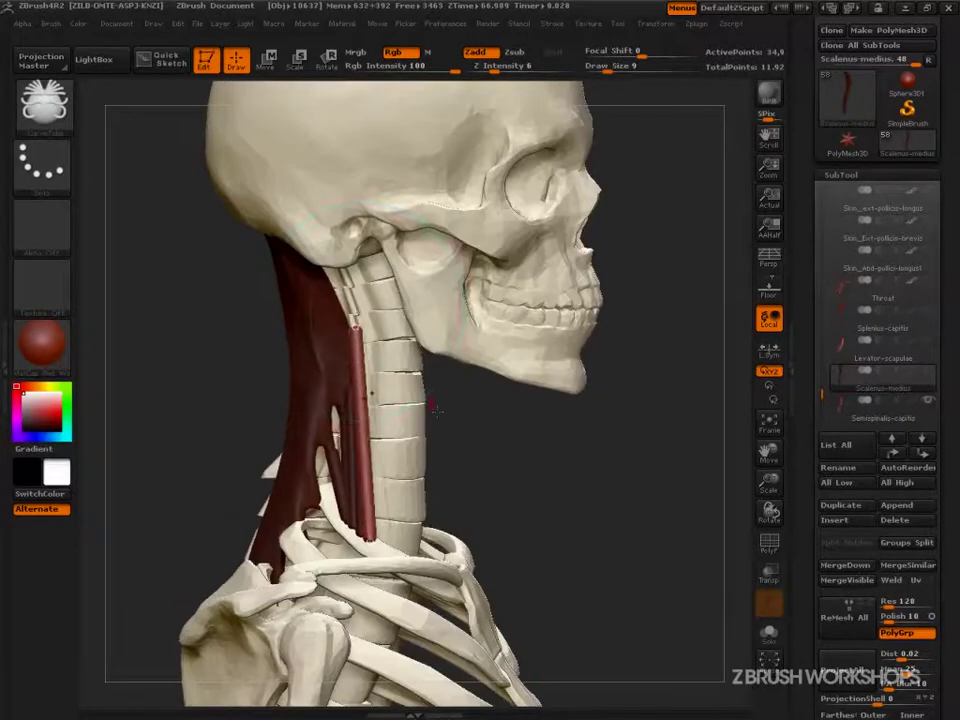
left_click_drag(375, 544, 375, 546)
left_click_drag(553, 521, 388, 524)
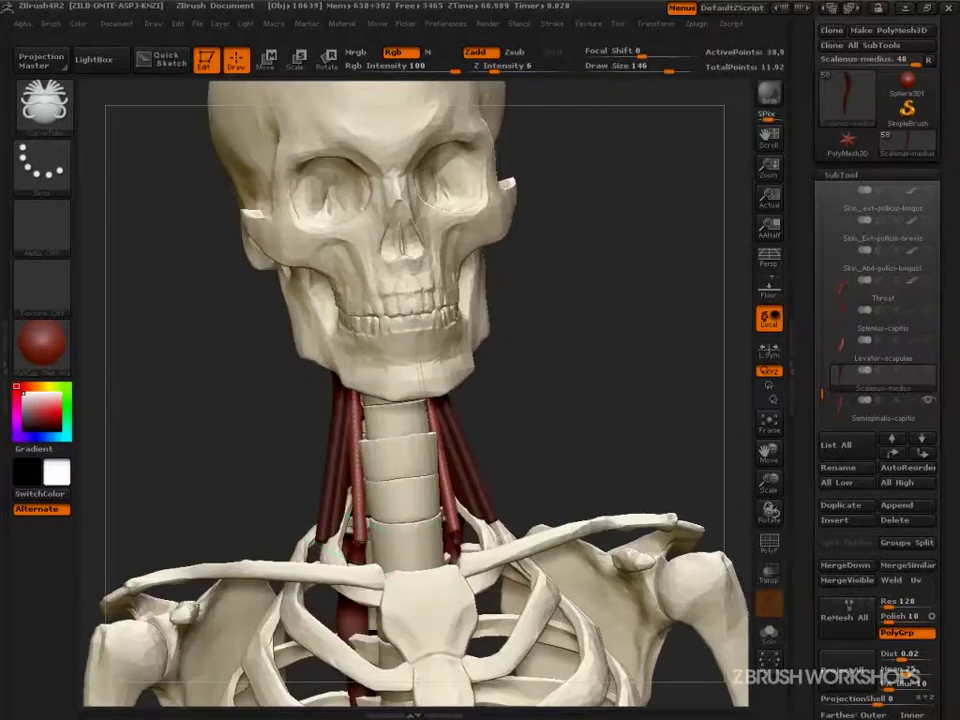
left_click_drag(238, 492, 392, 502)
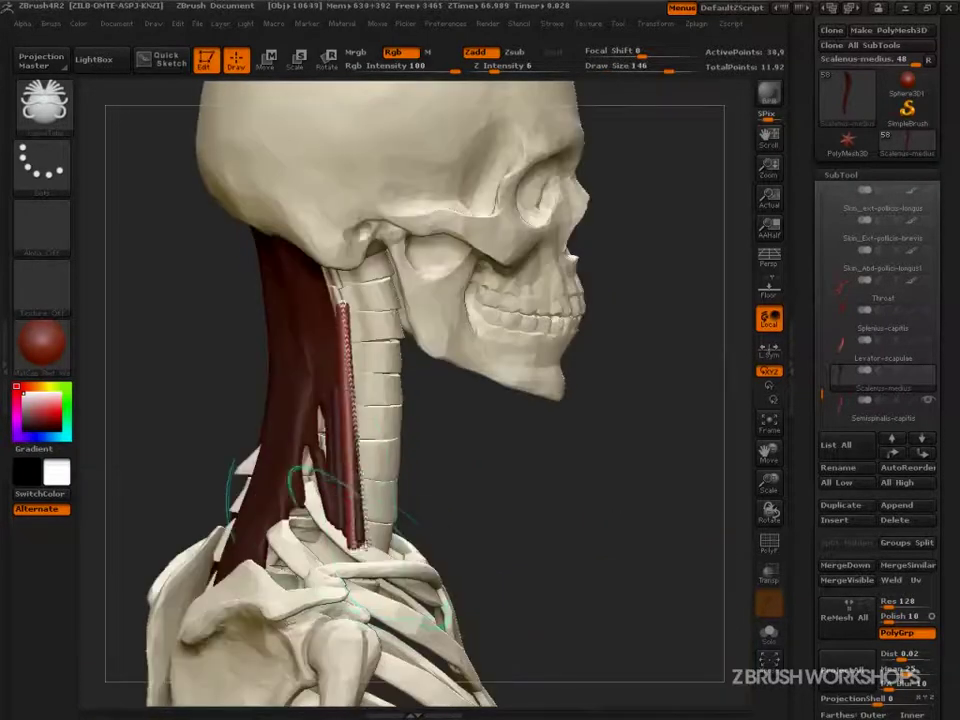
left_click(371, 547)
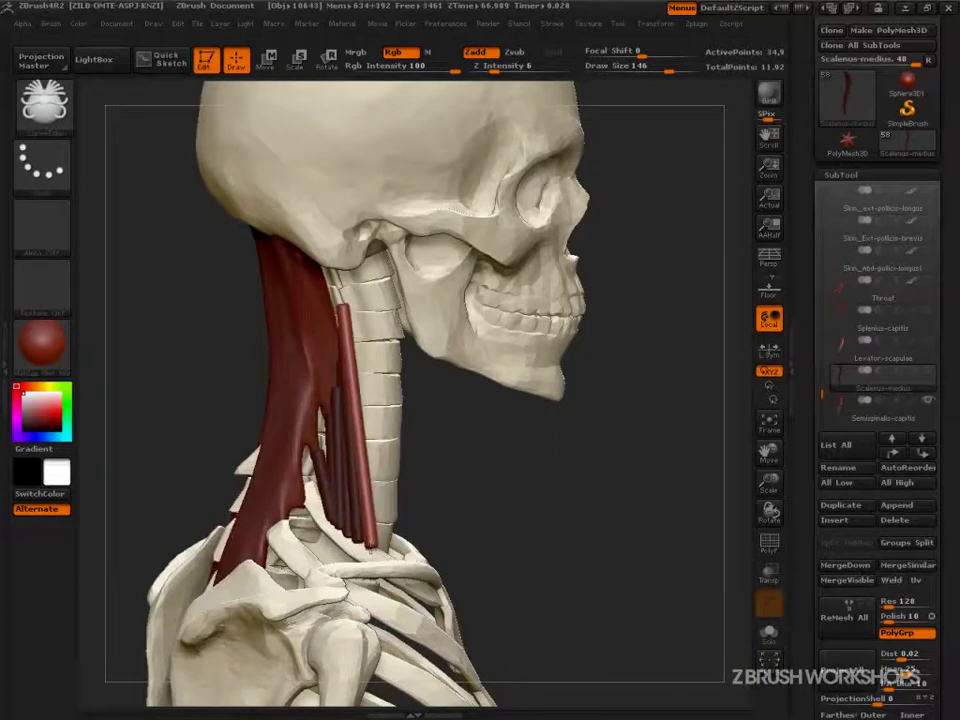
mouse_move(410, 462)
left_mouse_down()
mouse_move(631, 472)
mouse_move(641, 487)
left_mouse_up()
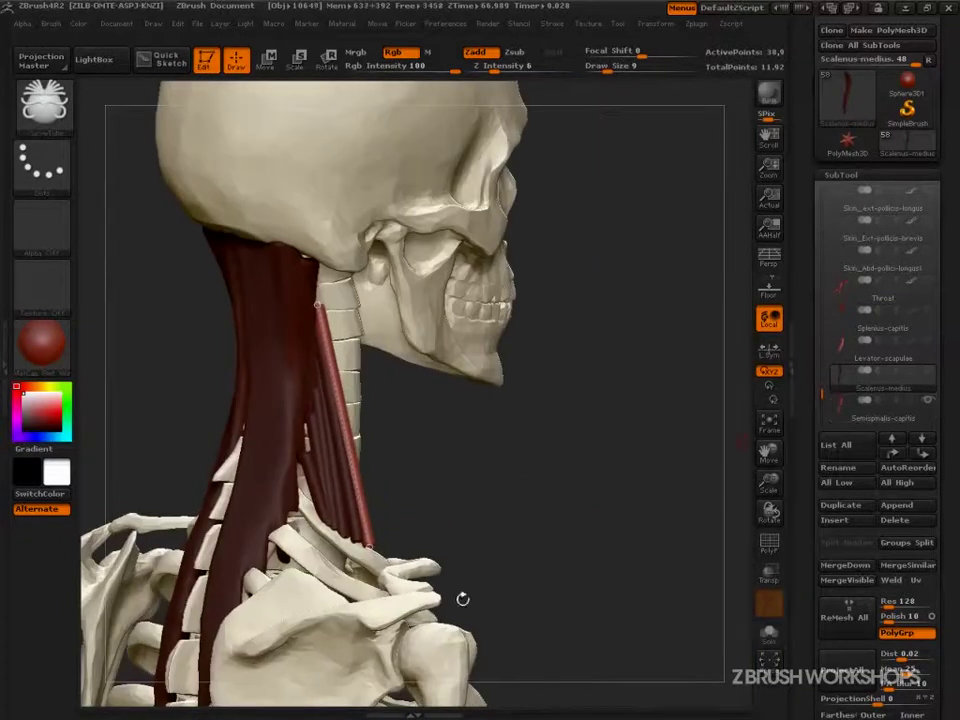
left_click_drag(497, 583, 574, 516)
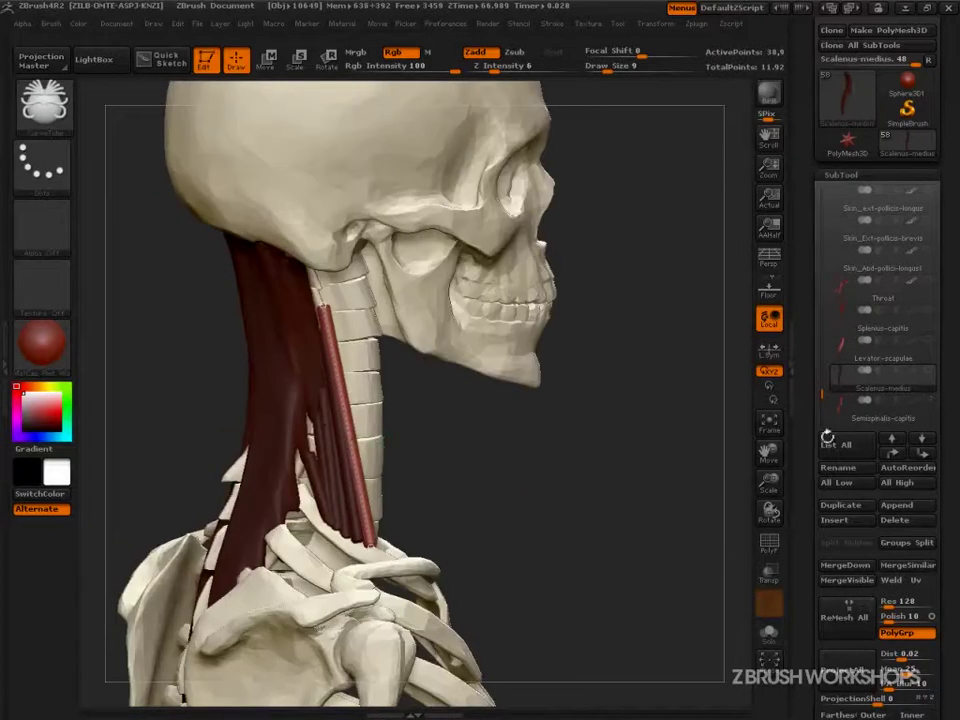
Clear the mask, hide the original semispinalis mesh in the Scalenus-medius subtool by its polygroup, and delete the hidden geometry
left_click(572, 510, "ctrl+shift")
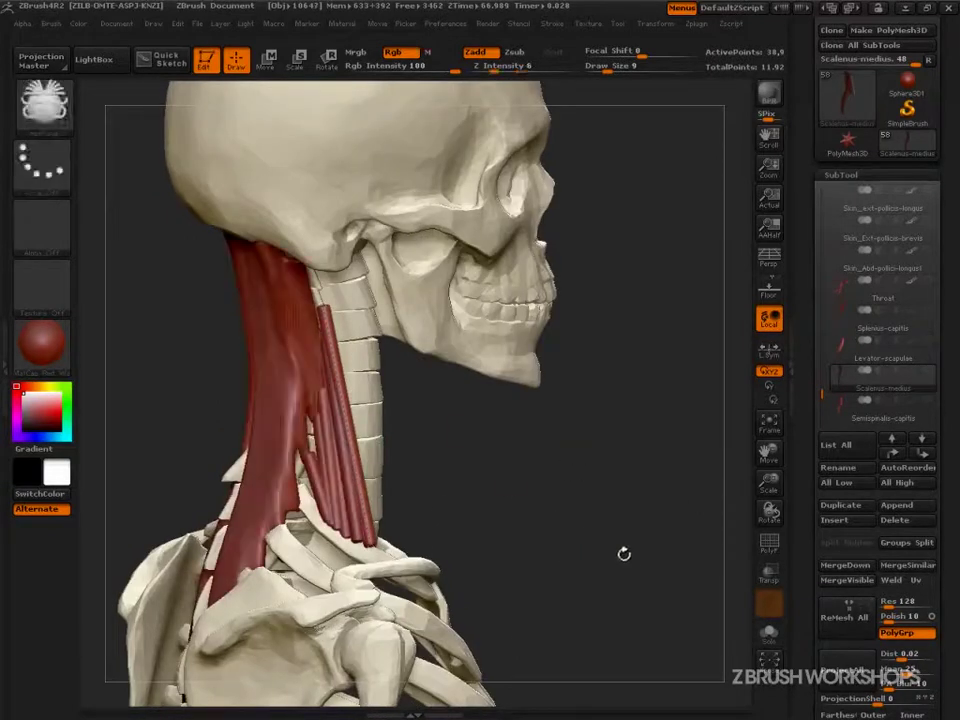
mouse_move(634, 589)
left_mouse_down()
mouse_move(621, 624)
mouse_move(639, 615)
mouse_move(591, 606)
left_mouse_up()
key("shift+f")
left_click(224, 310, "ctrl+shift")
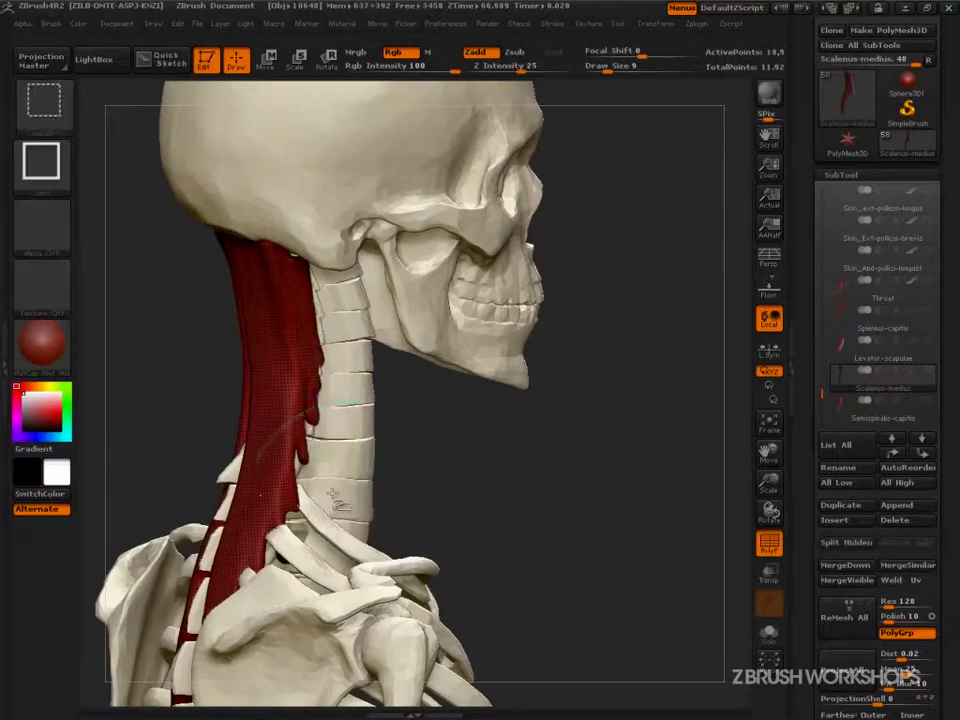
left_click_drag(622, 271, 679, 705, "ctrl+shift")
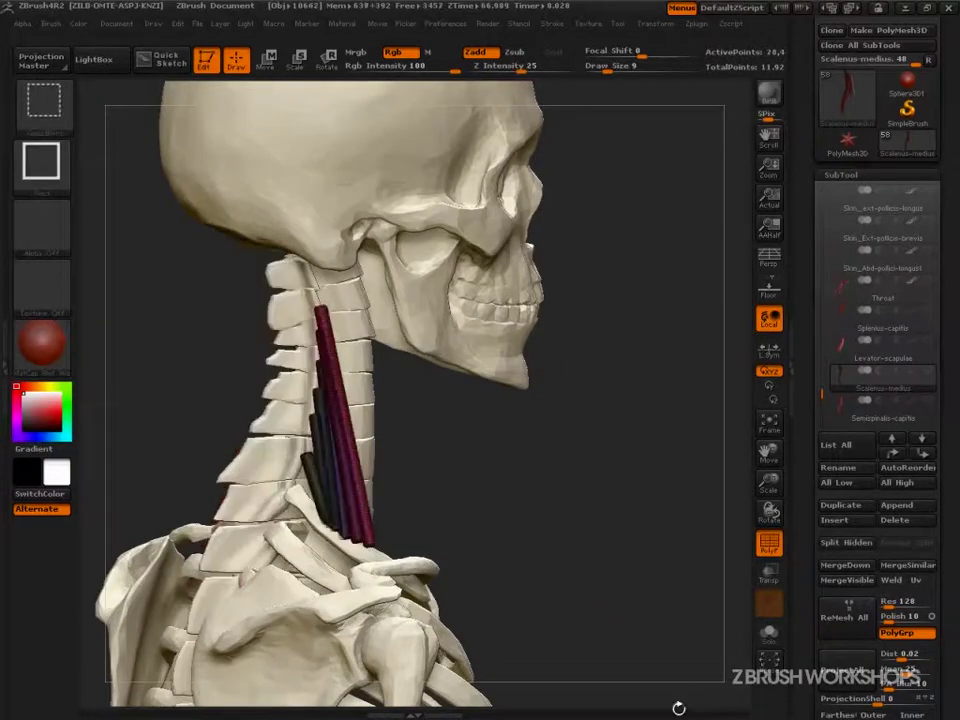
left_click_drag(814, 668, 814, 525)
left_click_drag(816, 655, 816, 452)
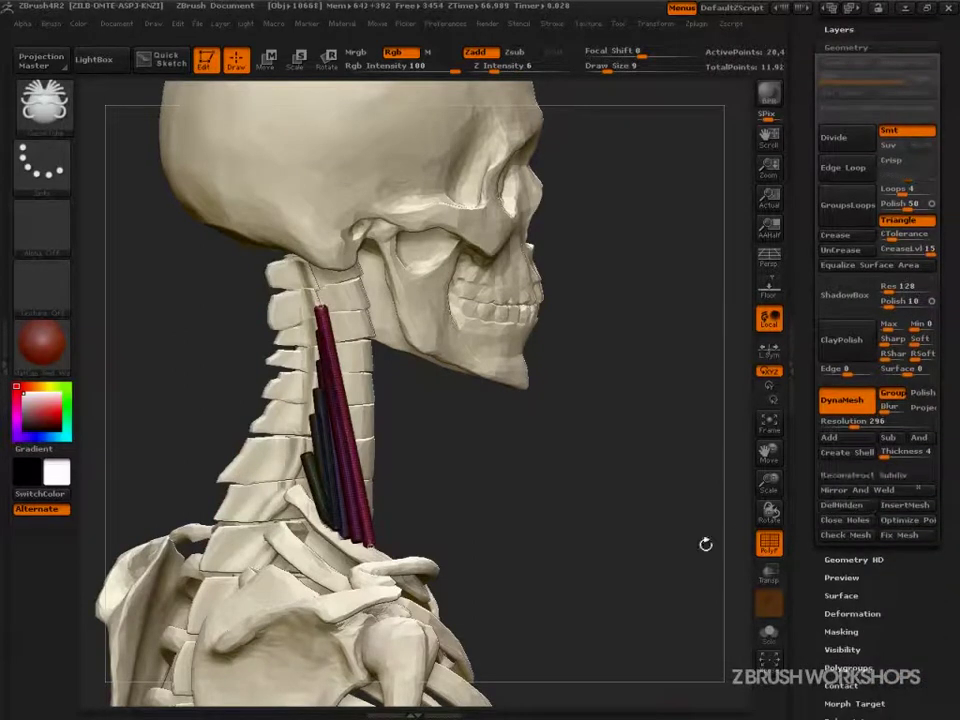
mouse_move(632, 532)
left_mouse_down()
mouse_move(617, 516)
mouse_move(631, 532)
mouse_move(592, 524)
mouse_move(628, 559)
mouse_move(612, 536)
left_mouse_up()
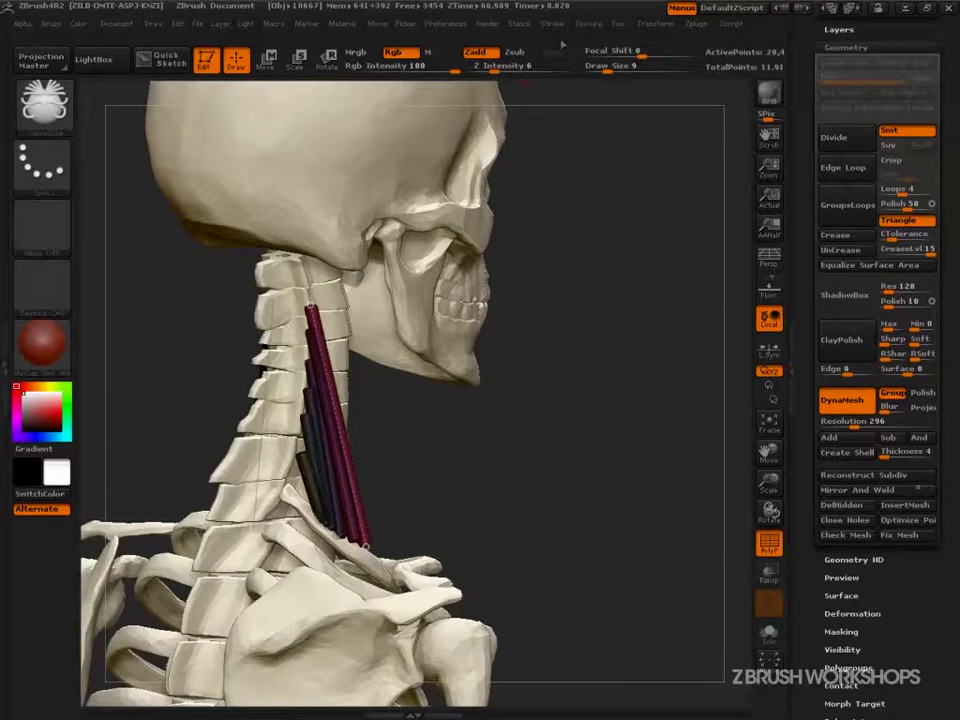
Delete the leftover tube curve from the strands and switch to the Inflat brush at draw size 127
left_click(552, 23)
left_click_drag(567, 499, 576, 512)
key("b")
key("s")
key("t")
key("s")
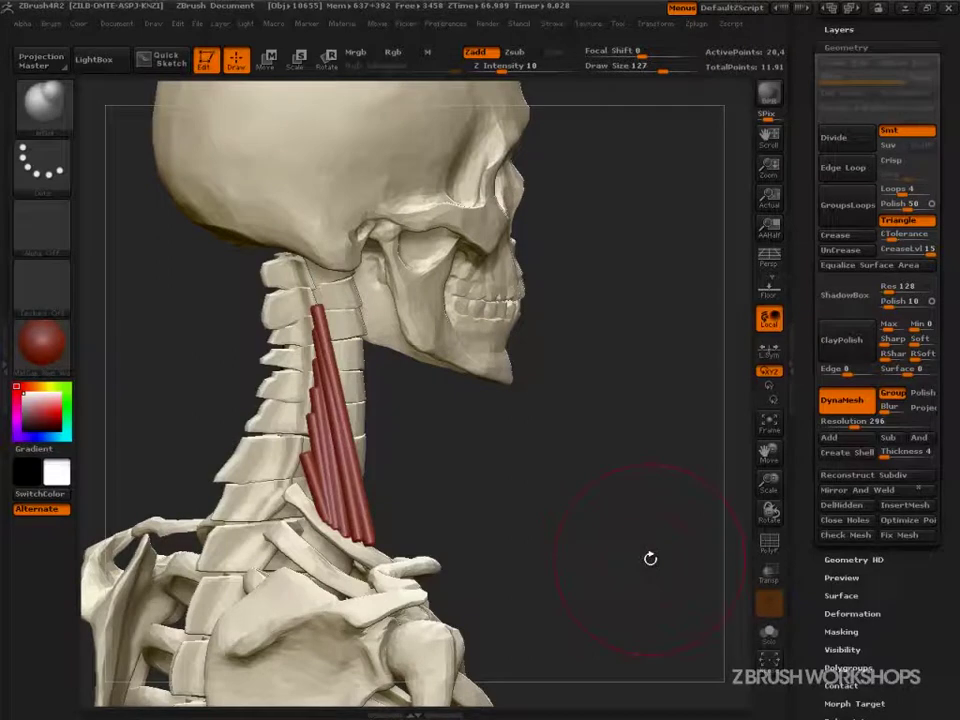
Adjust the Inflat brush's Mask By Polygroups auto masking and inflate the scalenus medius strands along their length
left_click_drag(650, 558, 325, 372)
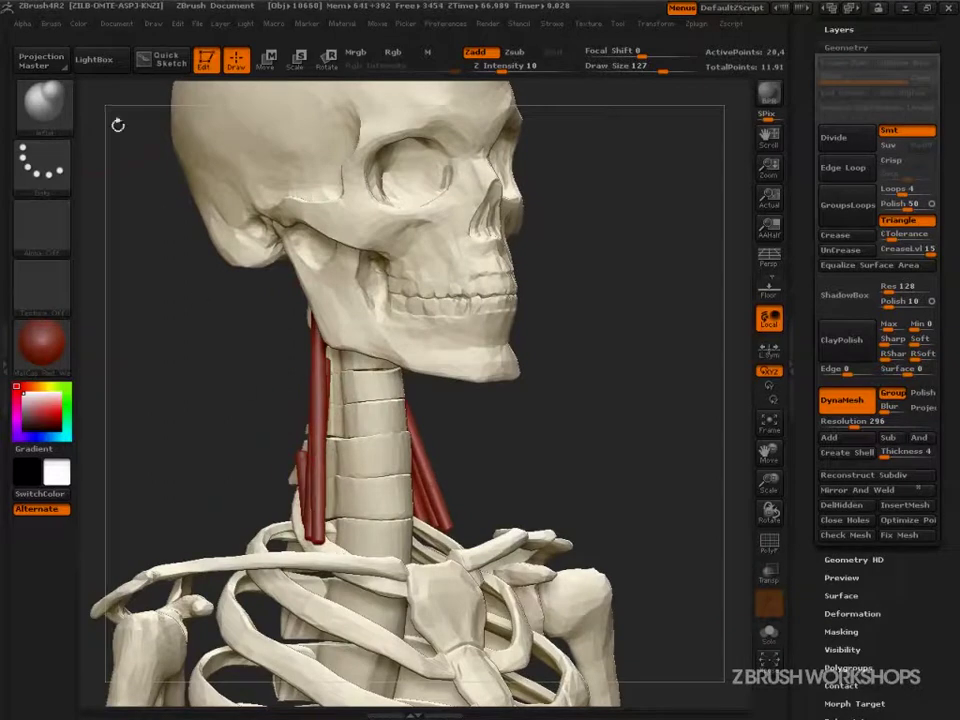
left_click(50, 23)
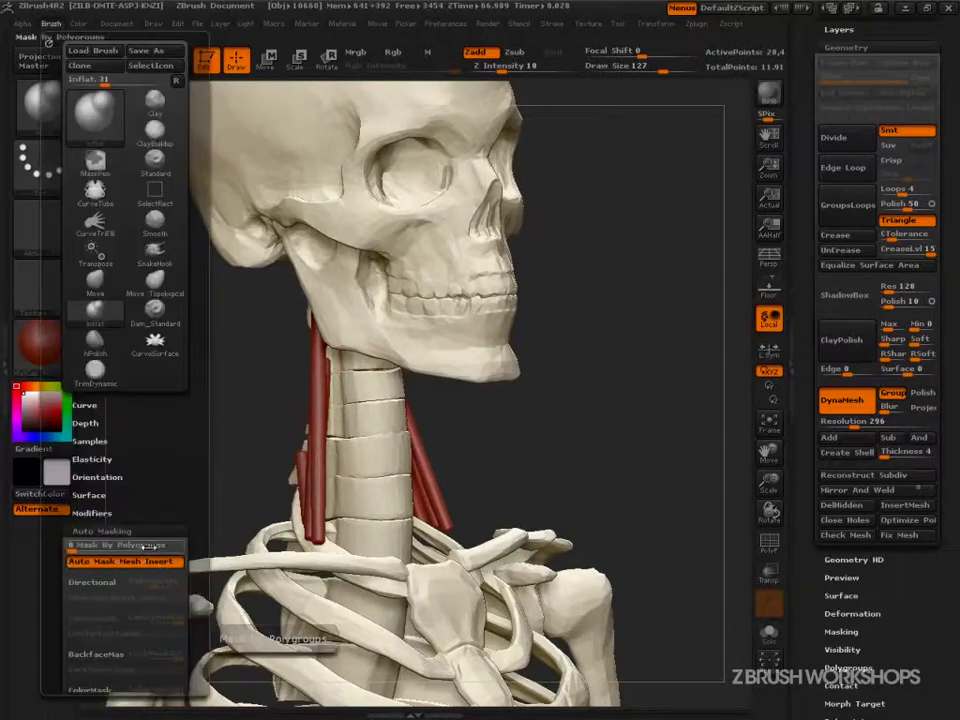
left_click_drag(467, 461, 340, 413)
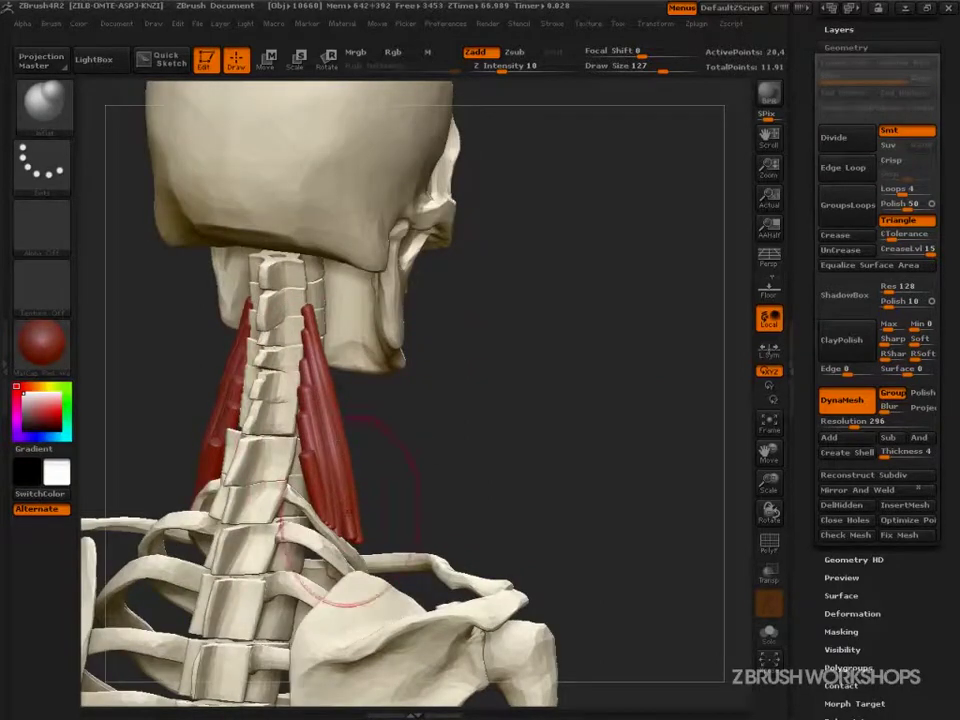
left_click_drag(467, 437, 395, 468)
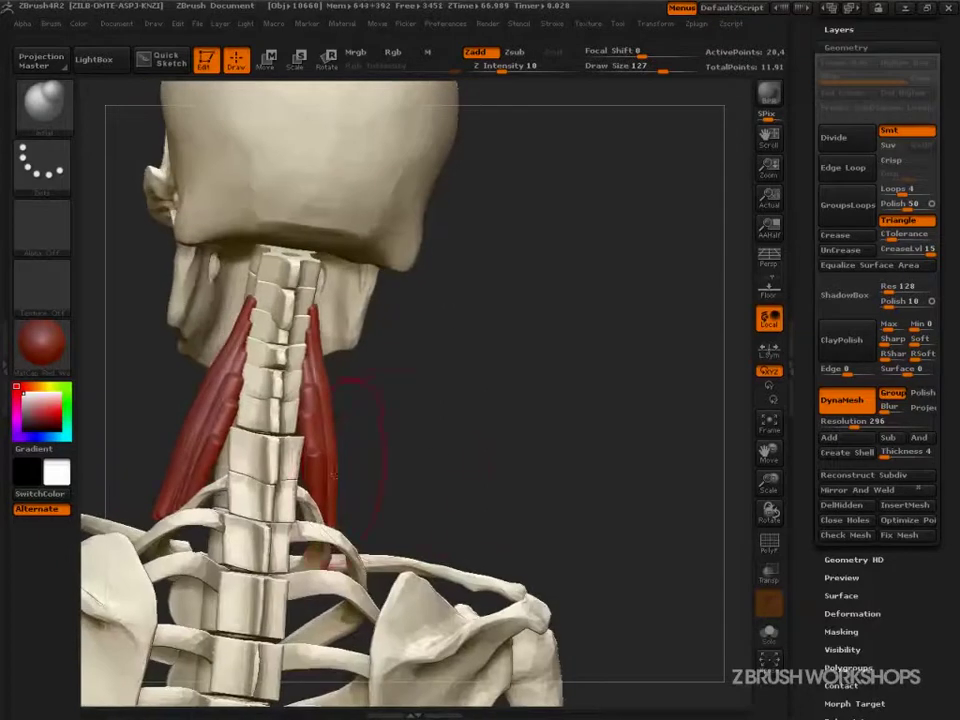
Reshape the scalenus medius strands with the Move brush at draw size 127, fitting them closer to the neck from back and front
key("b")
key("m")
key("v")
left_click_drag(318, 450, 300, 453)
left_click_drag(473, 450, 350, 485)
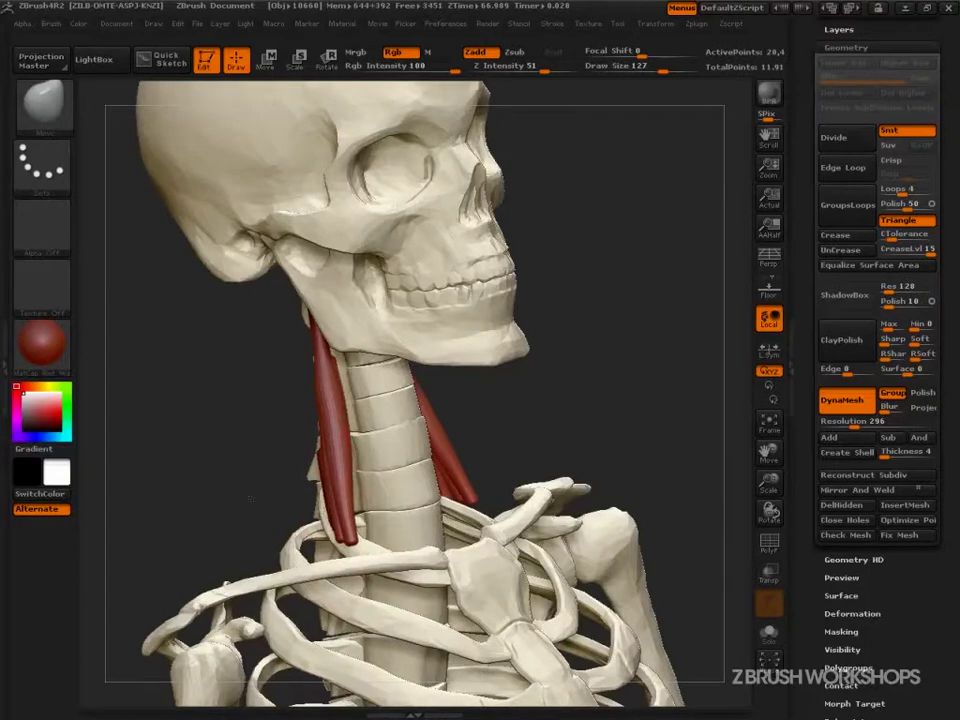
left_click_drag(272, 559, 268, 448)
left_click_drag(455, 501, 358, 517)
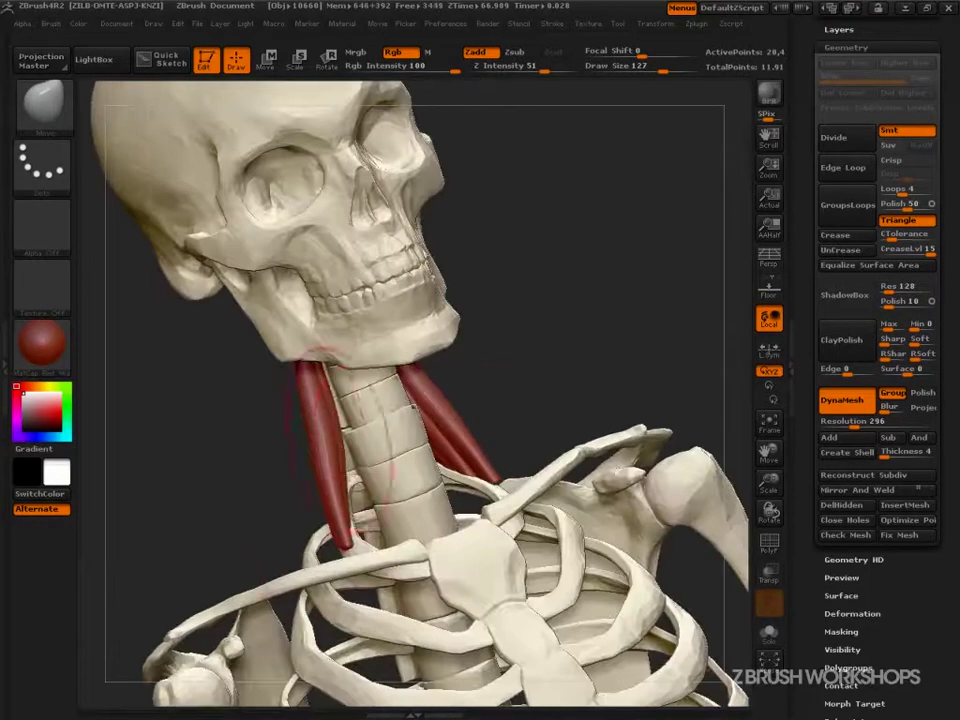
left_click_drag(293, 430, 304, 429)
left_click_drag(506, 365, 520, 366)
Flatten the ridges between the scalenus medius strands with the hPolish brush, working around the side and back of the neck
left_click_drag(274, 458, 366, 461)
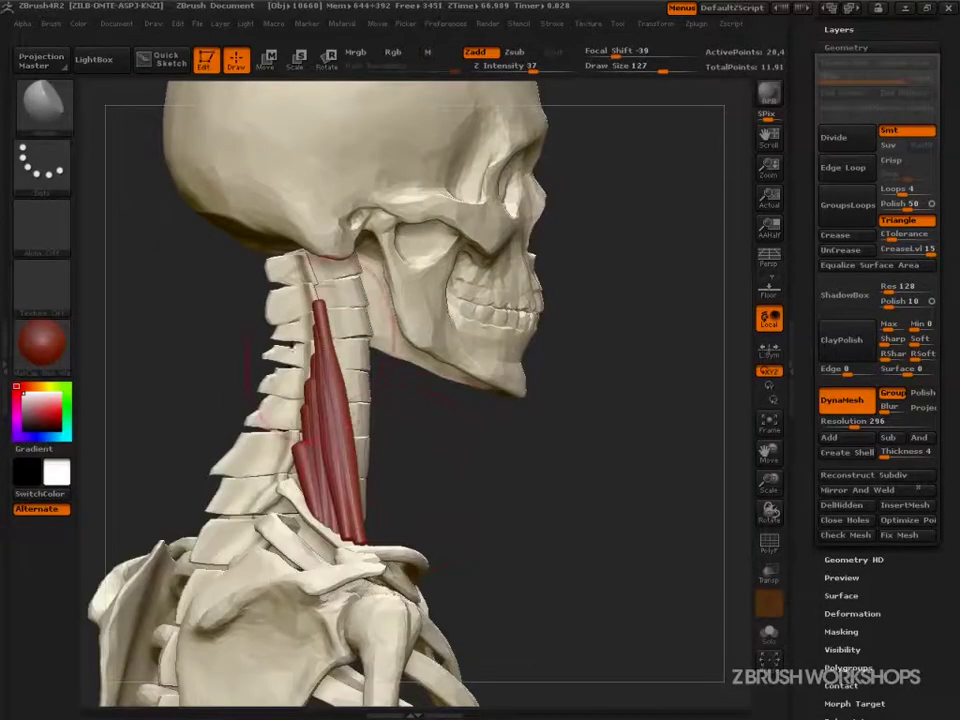
left_click_drag(225, 388, 284, 386)
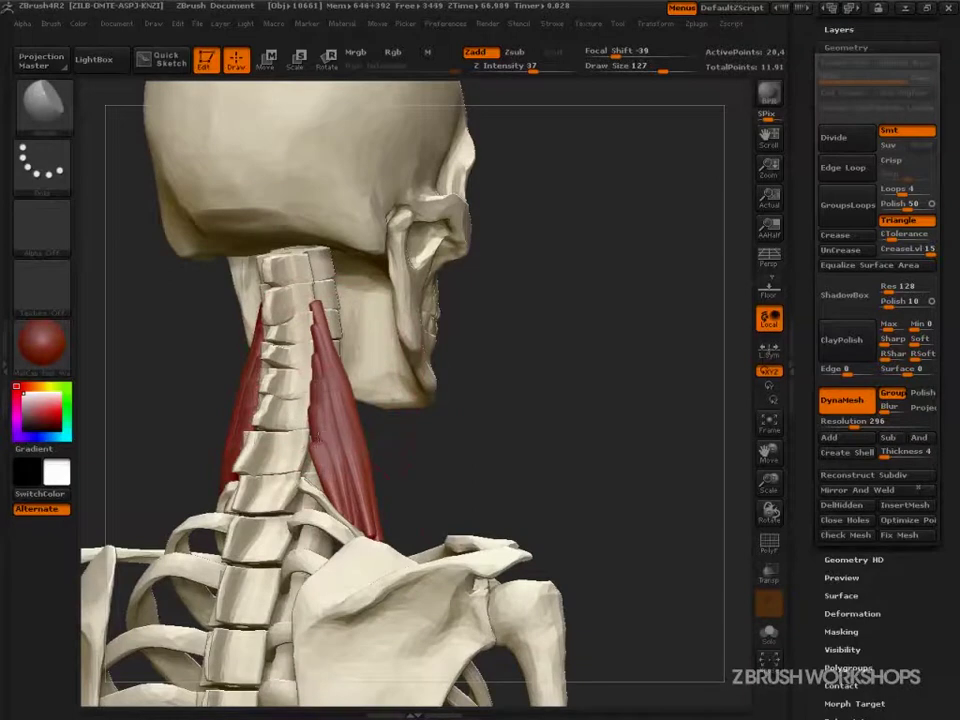
left_click_drag(515, 503, 410, 510)
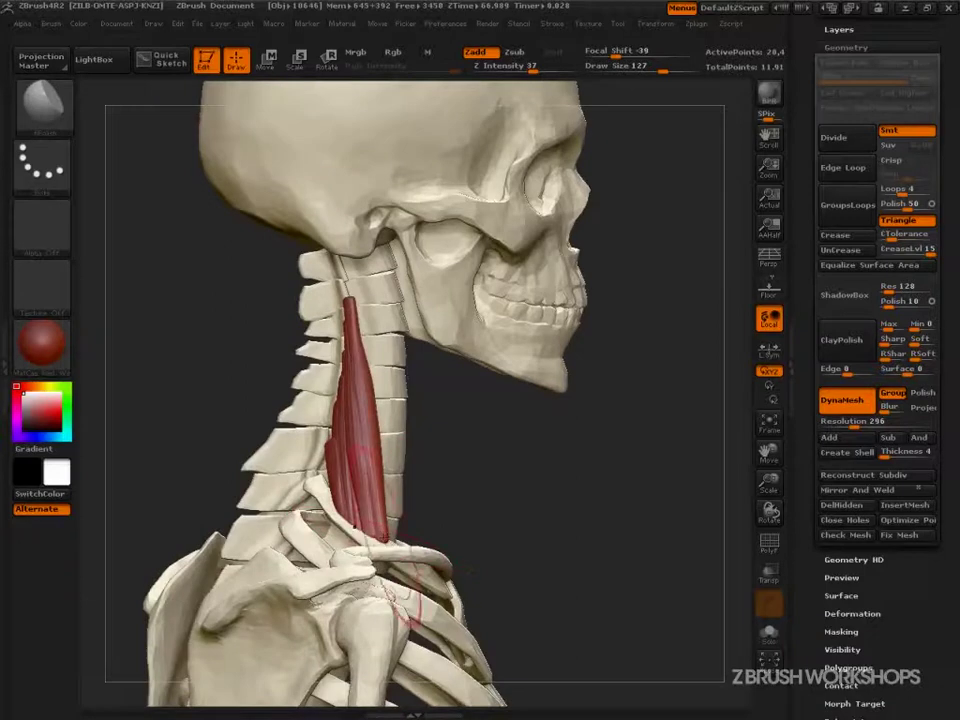
left_click_drag(500, 452, 534, 450)
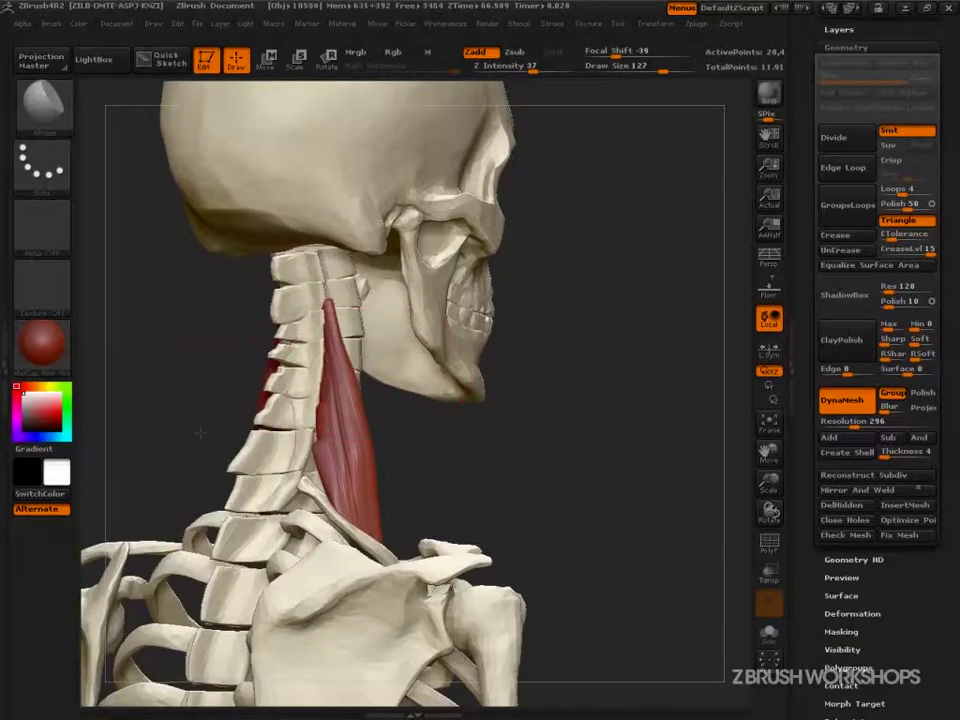
left_click_drag(212, 439, 298, 436)
mouse_move(470, 448)
left_mouse_down()
mouse_move(365, 444)
mouse_move(422, 439)
mouse_move(525, 466)
left_mouse_up()
Inflate the lower belly of the scalenus medius with the Inflat brush and check its polyframe
key("b")
key("i")
key("n")
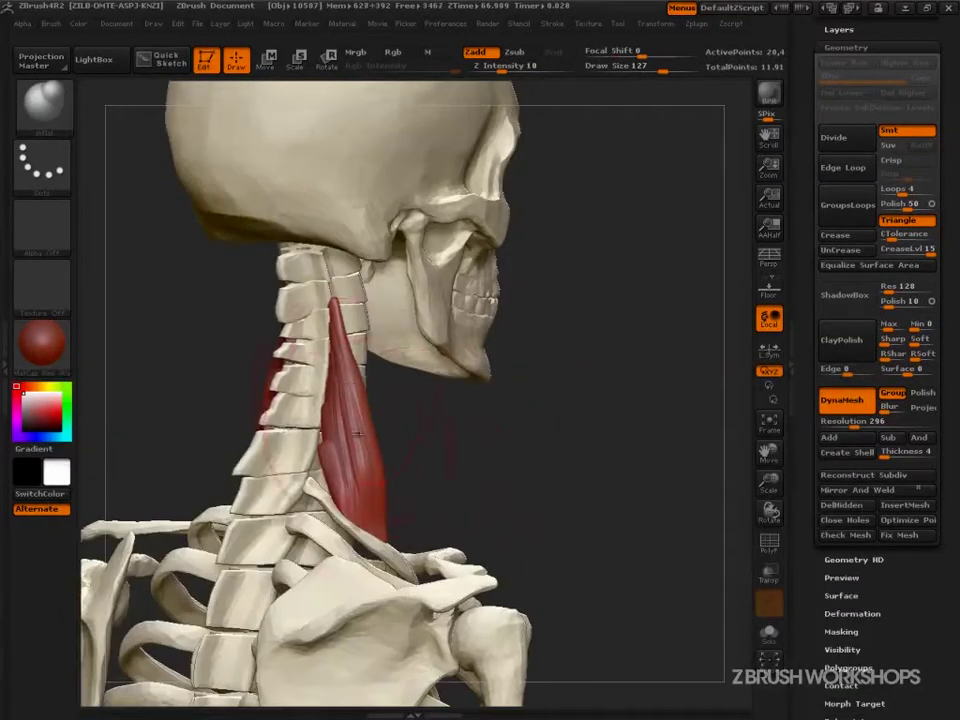
key("shift+f")
mouse_move(634, 527)
left_mouse_down()
mouse_move(598, 516)
mouse_move(649, 508)
mouse_move(666, 529)
mouse_move(636, 480)
mouse_move(648, 511)
left_mouse_up()
key("shift+f")
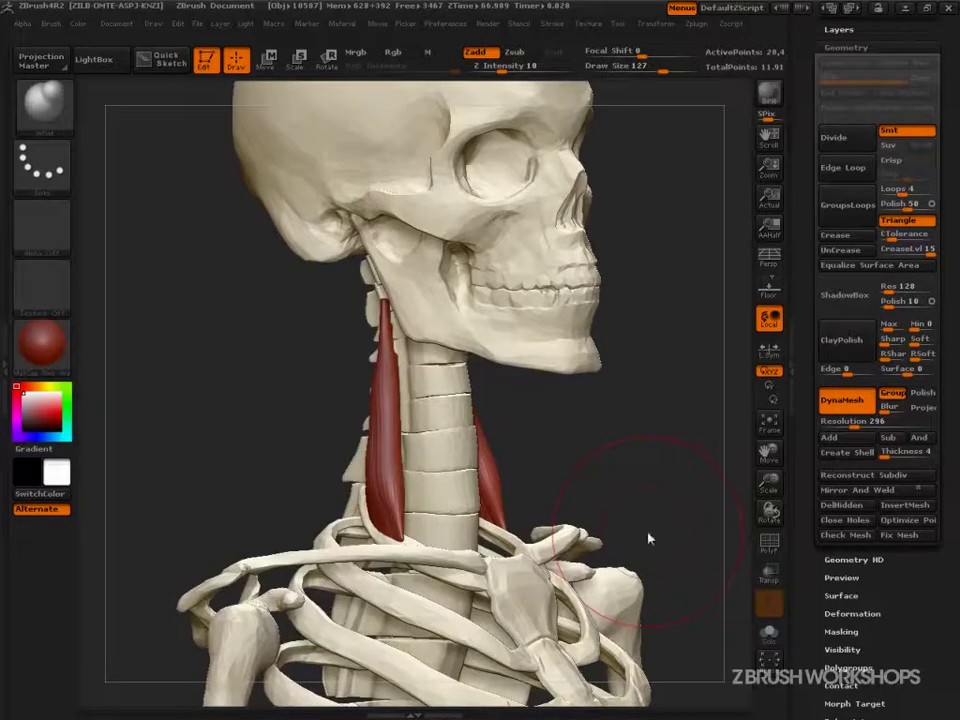
Show the Semispinalis-capitis subtool for comparison, replace it with Levator-scapulae, and keep Scalenus-medius active
left_click_drag(805, 329, 806, 444)
left_click_drag(801, 264, 822, 450)
left_click(928, 355)
left_click_drag(630, 470, 703, 467)
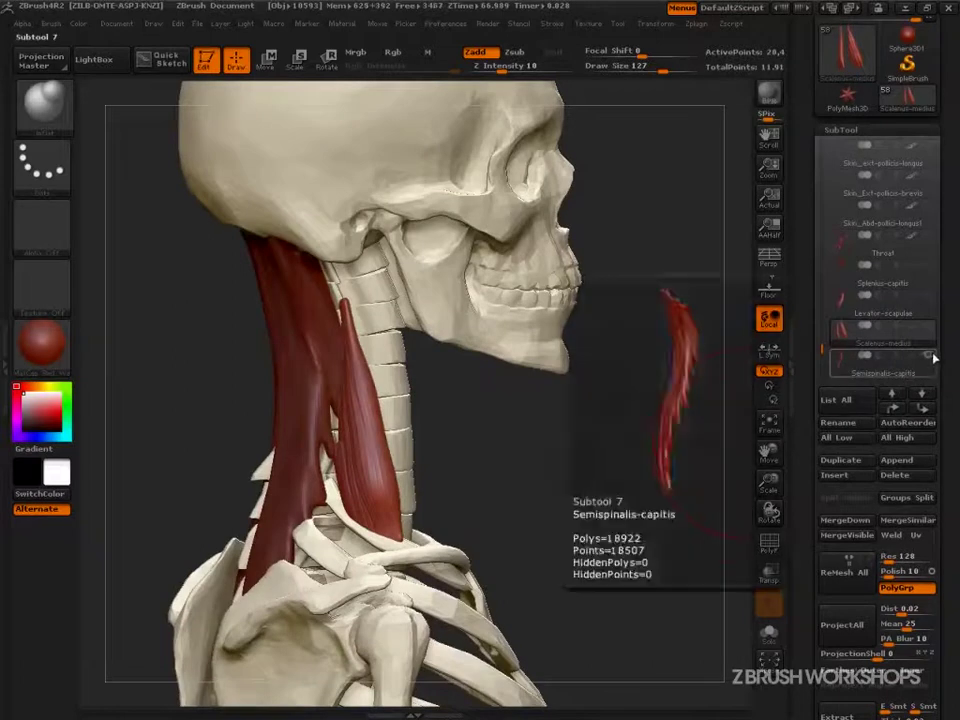
left_click(930, 302)
left_click(885, 336)
Examine how the scalenus medius sits against the levator scapulae in close-up side view, and hide the levator scapulae
left_click_drag(746, 413, 630, 525)
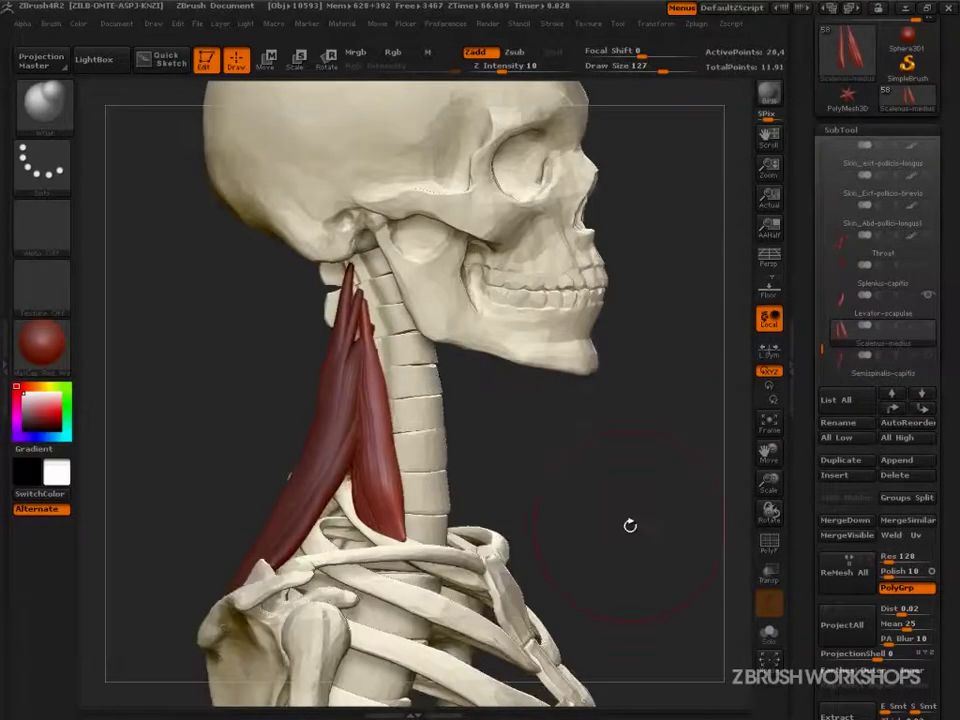
left_click_drag(640, 544, 638, 505)
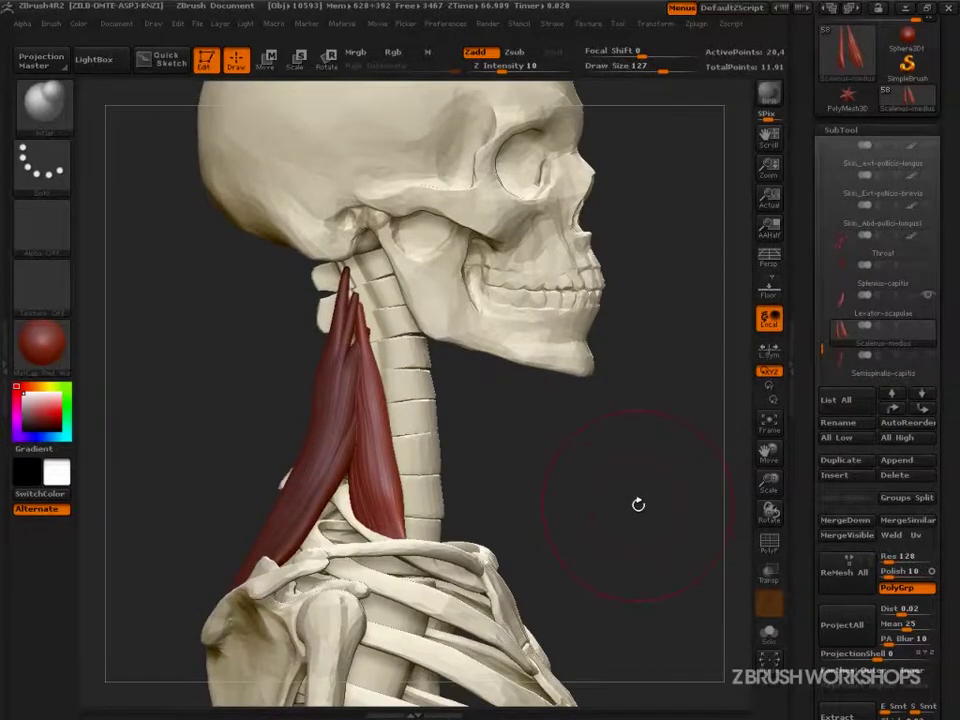
left_click_drag(649, 488, 642, 530, "alt")
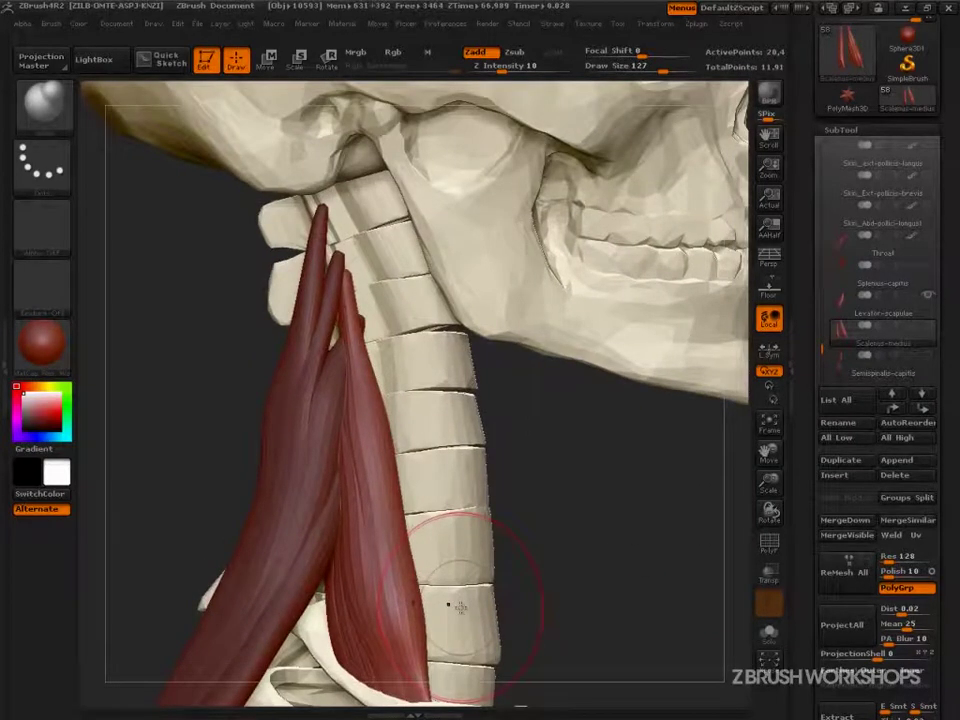
left_click(420, 560, "ctrl+shift")
mouse_move(653, 566)
left_mouse_down()
mouse_move(690, 559)
mouse_move(671, 589)
left_mouse_up()
key("ctrl+shift")
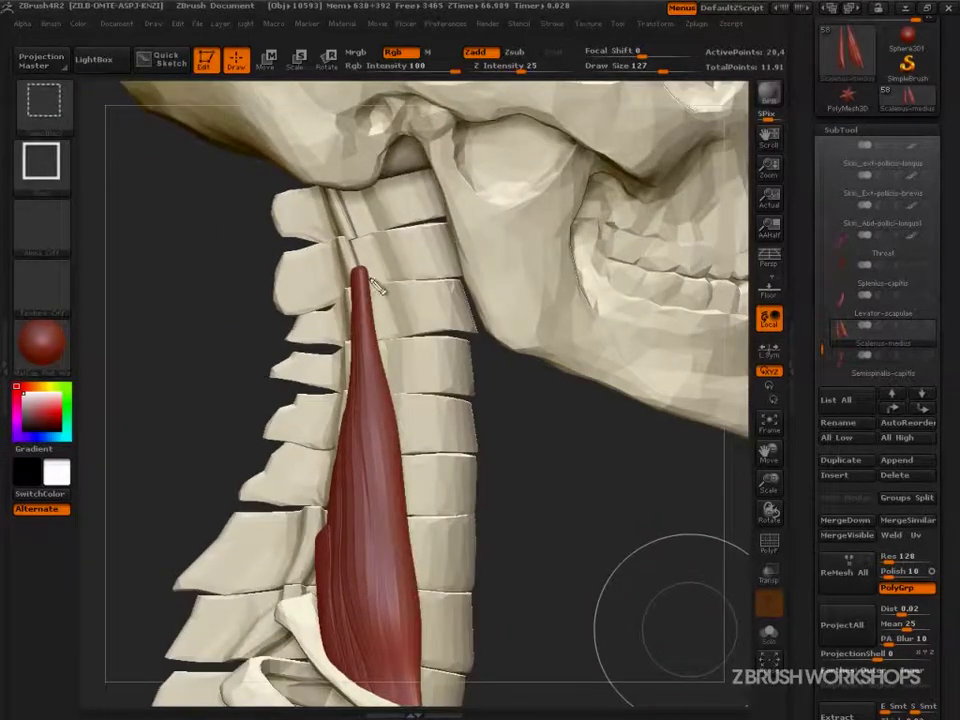
mouse_move(340, 235)
left_mouse_down("ctrl+shift")
mouse_move(352, 325)
mouse_move(340, 537)
left_mouse_up("ctrl+shift")
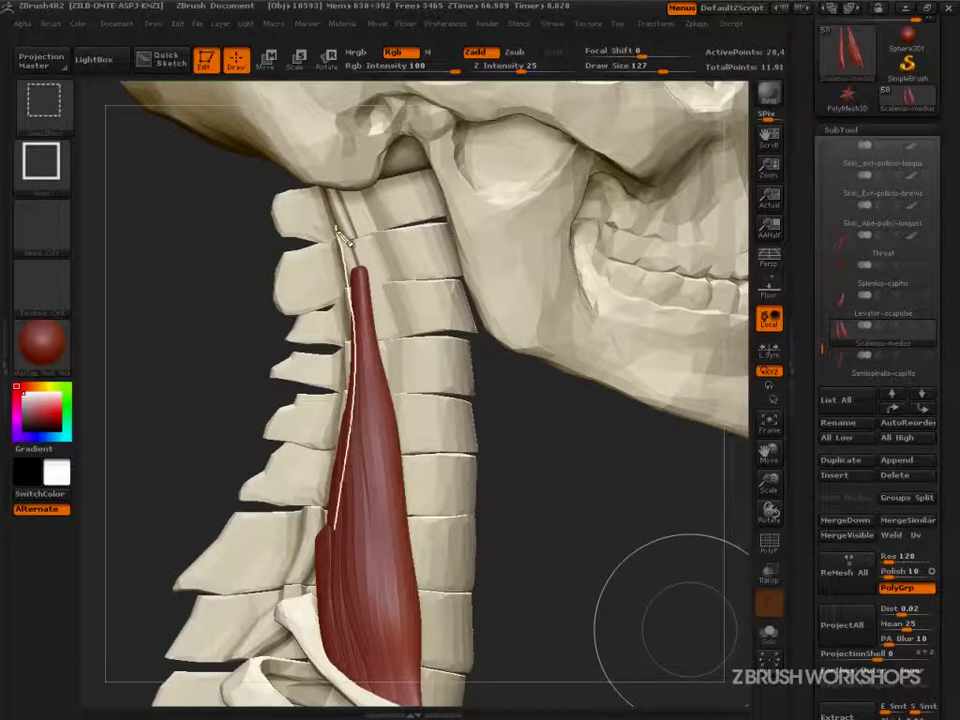
left_click_drag(355, 312, 338, 552, "ctrl+shift")
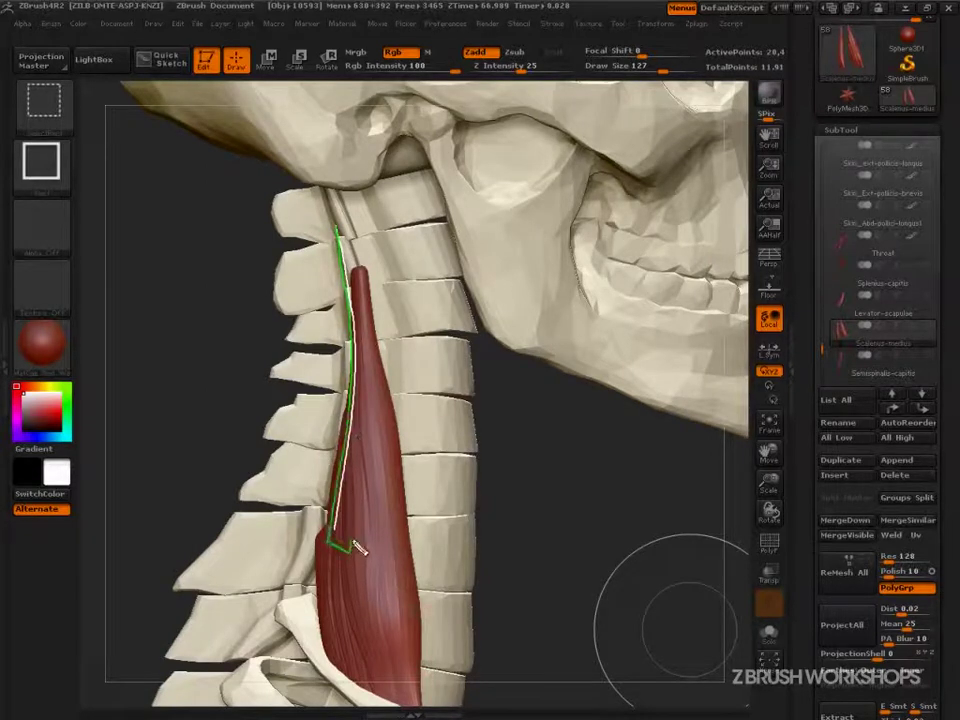
mouse_move(367, 413)
left_mouse_down("ctrl+shift")
mouse_move(345, 235)
mouse_move(372, 453)
left_mouse_up("ctrl+shift")
left_click_drag(355, 510, 355, 443, "ctrl+shift")
left_click_drag(361, 379, 368, 299, "ctrl+shift")
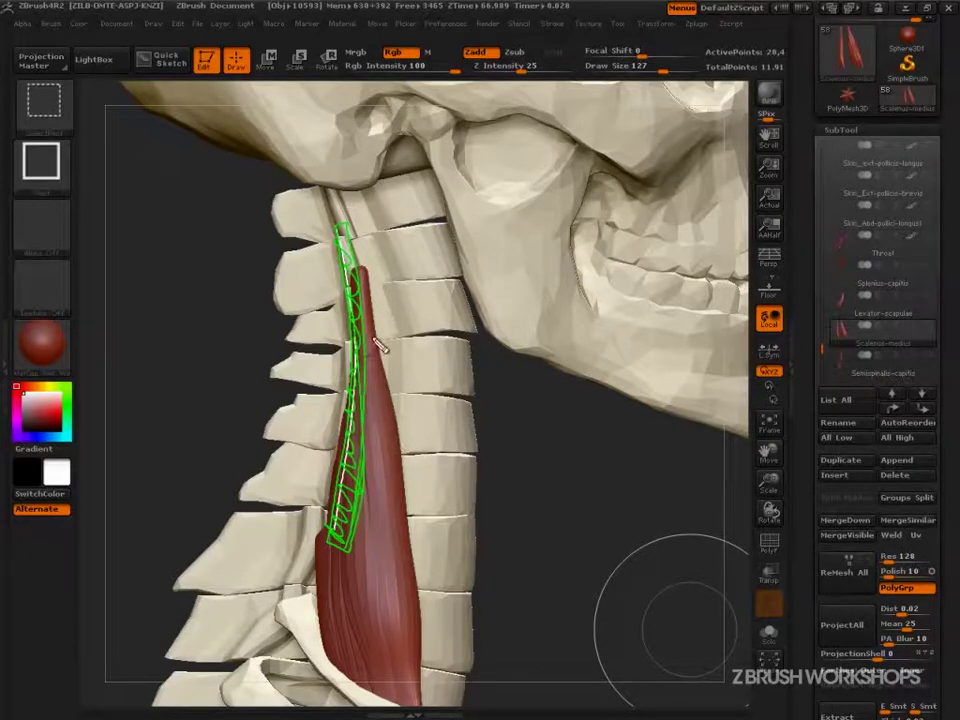
mouse_move(360, 262)
left_mouse_down()
mouse_move(368, 294)
mouse_move(362, 250)
left_mouse_up()
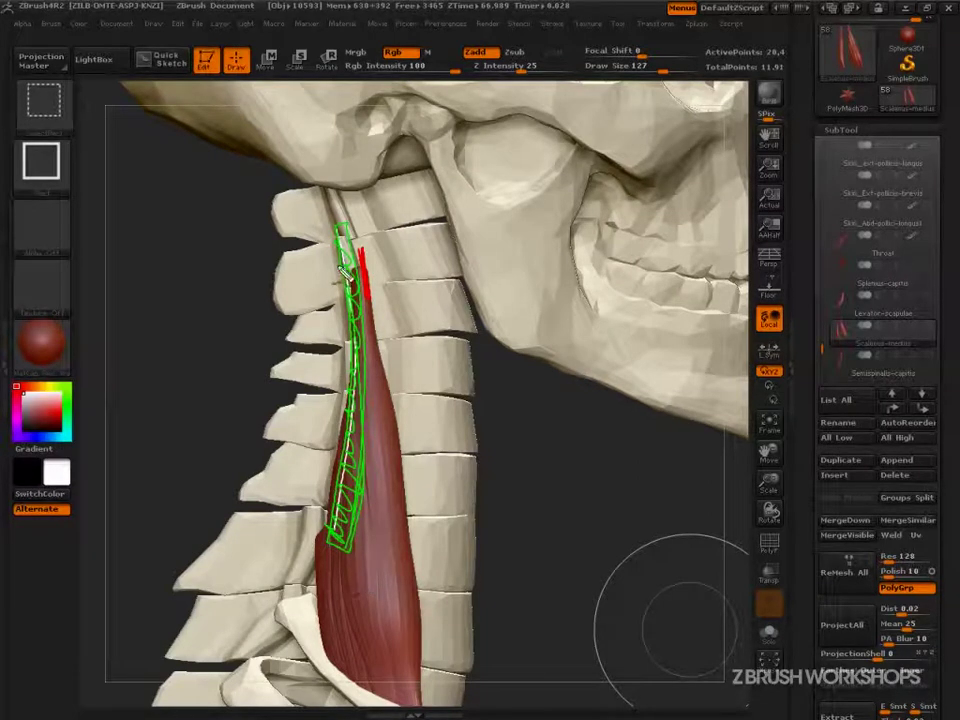
left_click_drag(336, 258, 340, 297)
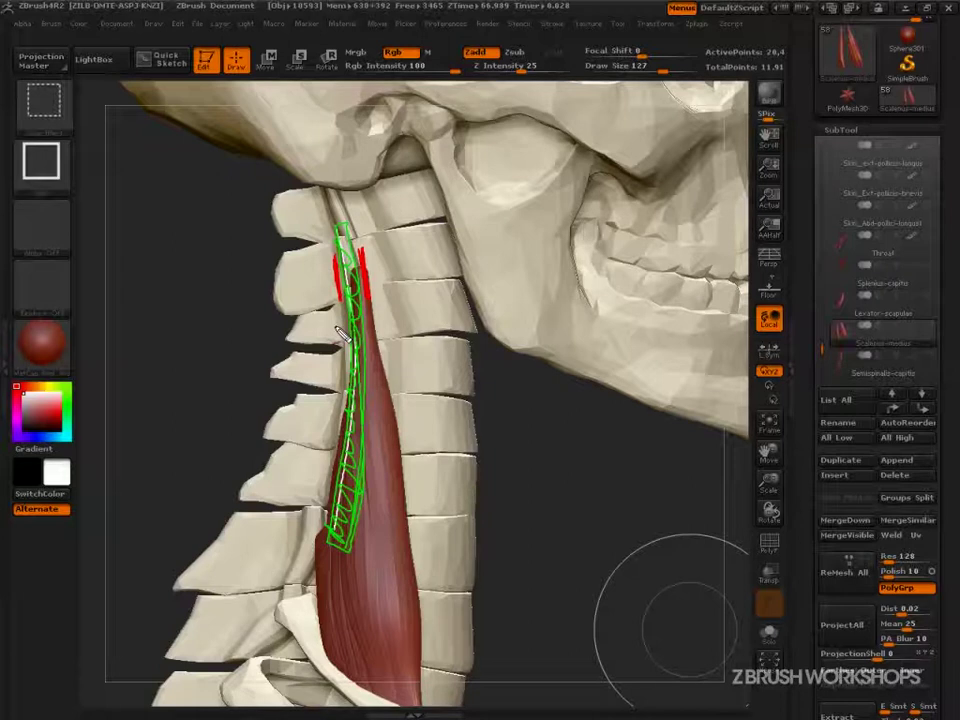
mouse_move(387, 268)
left_mouse_down()
mouse_move(432, 266)
mouse_move(424, 273)
left_mouse_up()
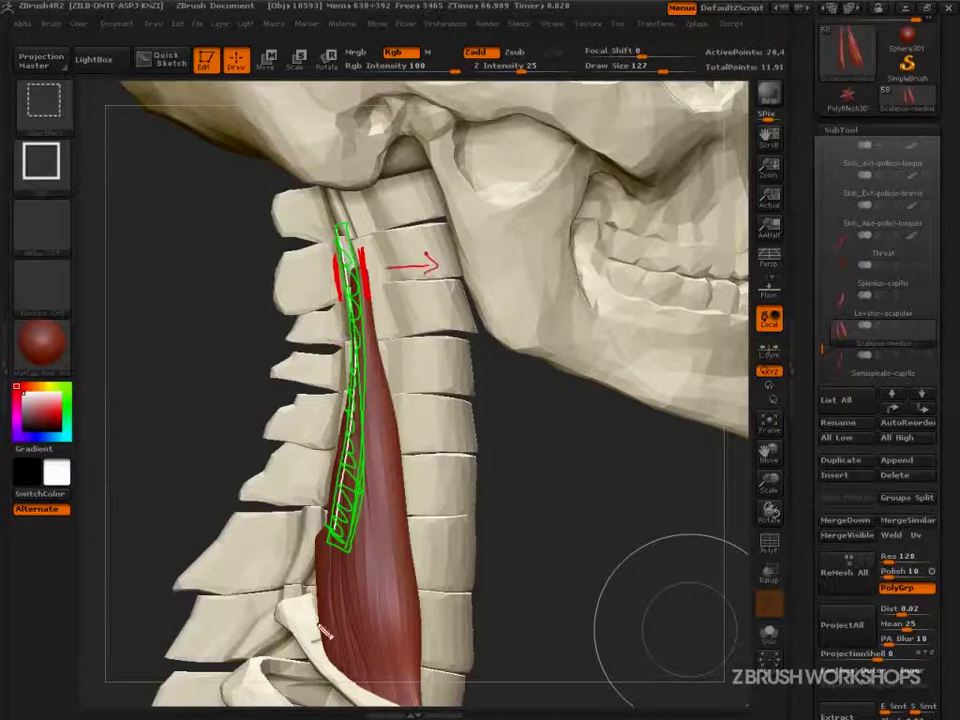
left_click_drag(321, 284, 252, 296)
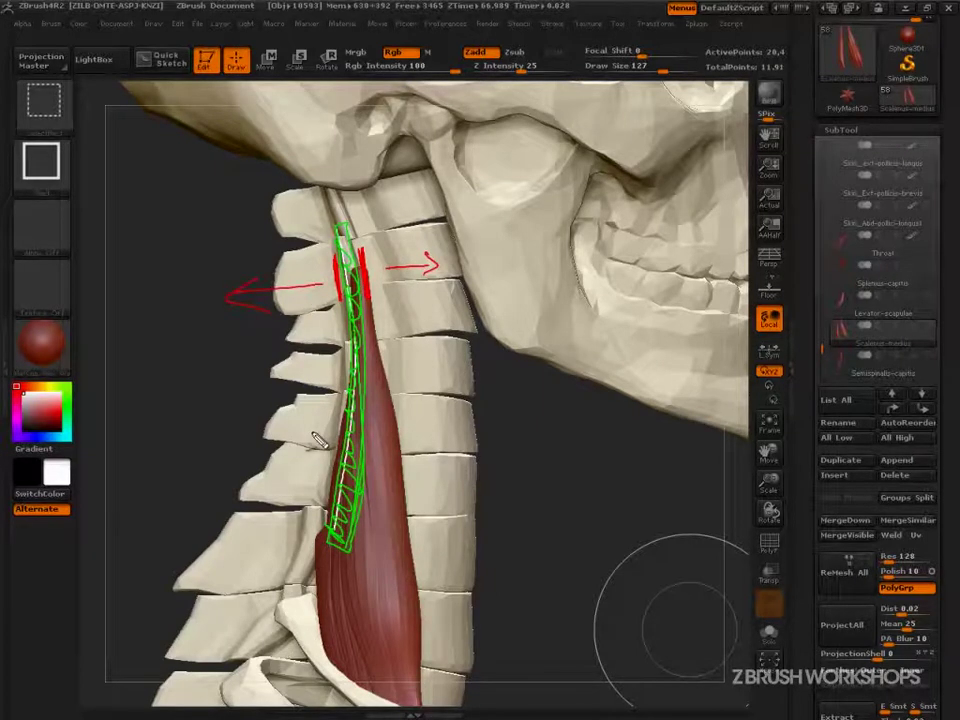
mouse_move(226, 227)
left_mouse_down()
mouse_move(258, 228)
mouse_move(297, 195)
left_mouse_up()
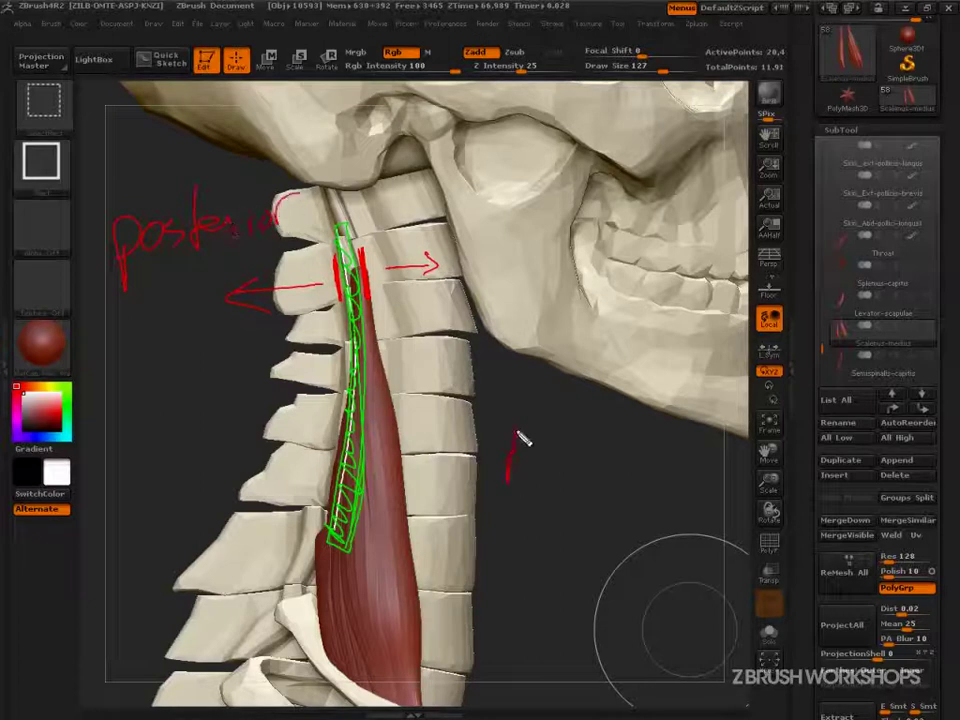
left_click_drag(553, 461, 591, 468)
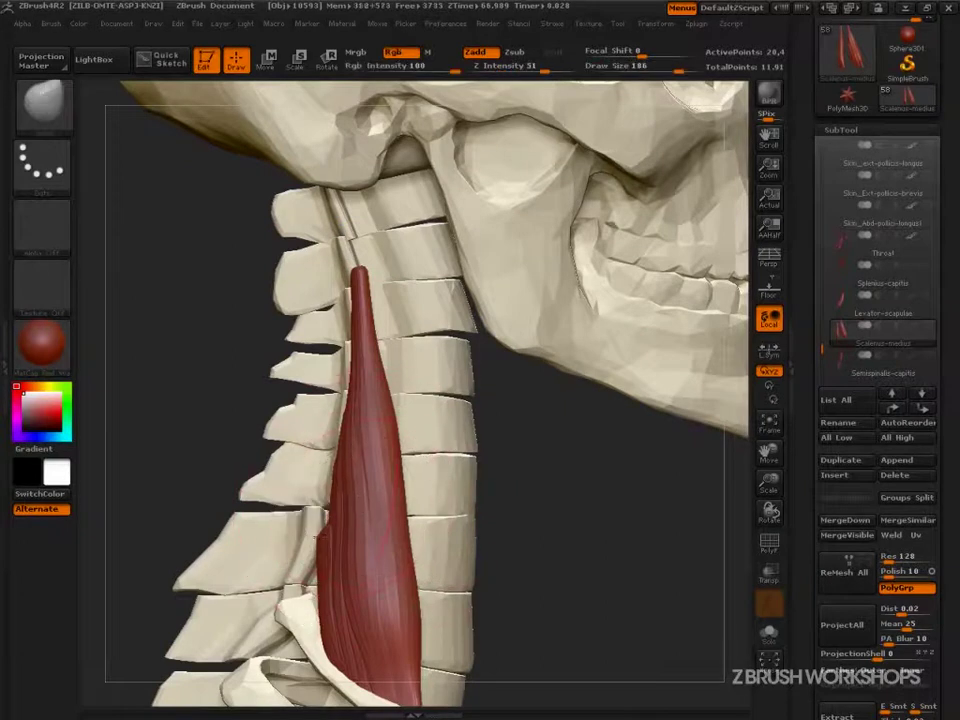
Shift the rear edge and upper end of the scalenus medius forward with the Move brush at draw size 186
left_click_drag(341, 540, 348, 537)
left_click_drag(349, 472, 362, 469)
left_click_drag(354, 340, 367, 307)
left_click_drag(355, 434, 360, 433)
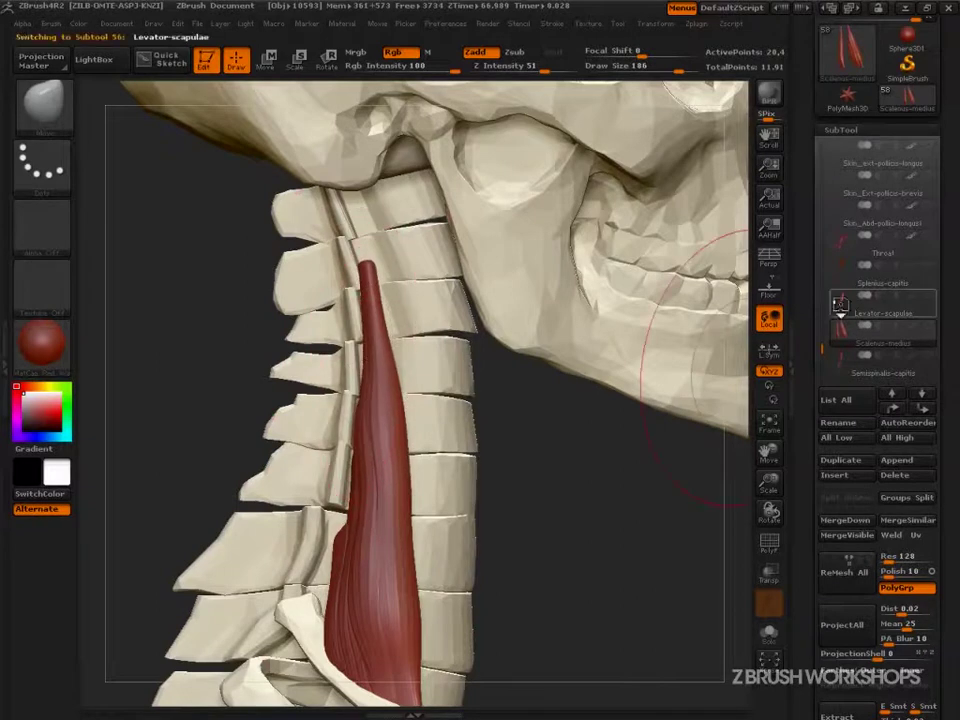
Select the Levator-scapulae subtool, try pulling its front strands backward, and undo both moves
left_click(880, 305)
left_click_drag(373, 378, 361, 380)
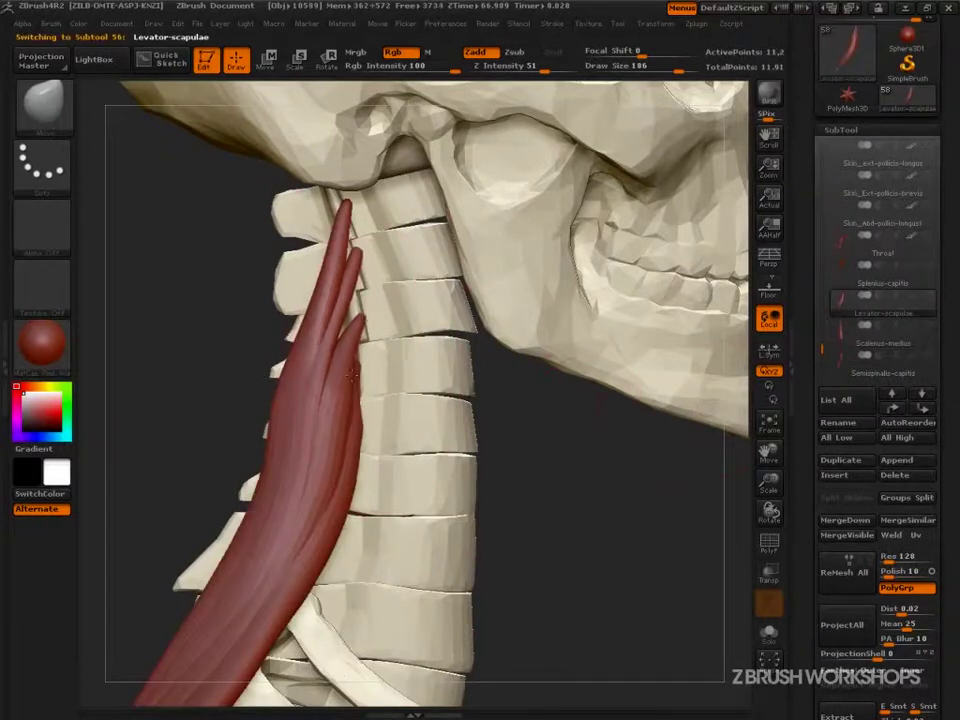
left_click_drag(362, 318, 352, 321)
key("ctrl+z")
key("ctrl+z")
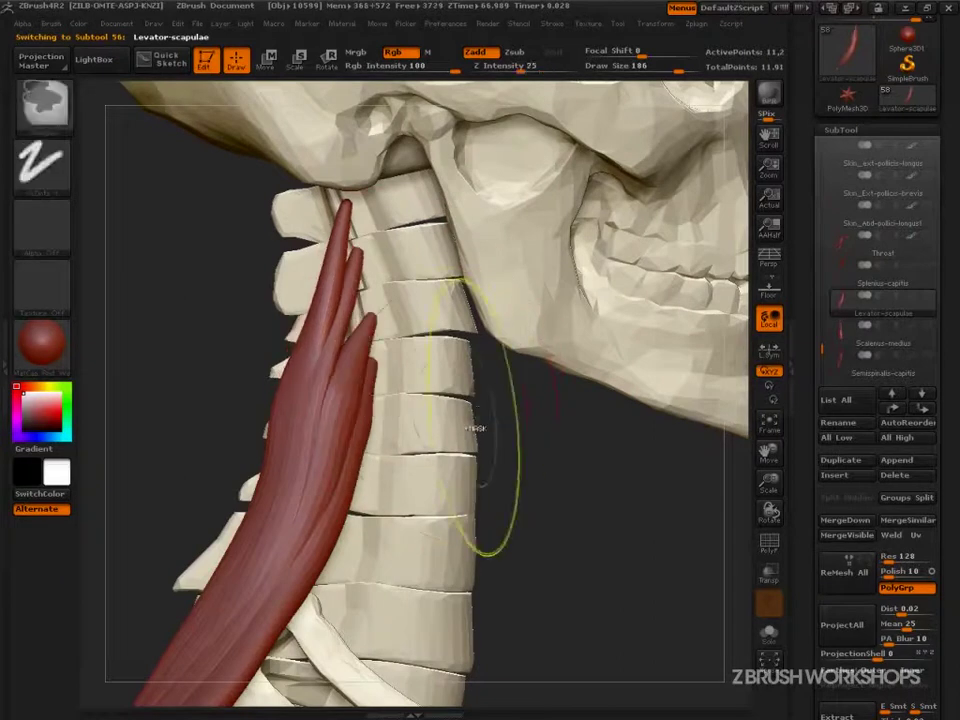
Pull the levator scapulae's lower strand ends back toward the vertebrae, reducing the Move brush draw size to 90 and 48
key("s")
mouse_move(403, 364)
left_mouse_down()
mouse_move(372, 362)
mouse_move(366, 322)
left_mouse_up()
mouse_move(545, 430)
left_mouse_down()
mouse_move(450, 310)
mouse_move(416, 433)
left_mouse_up()
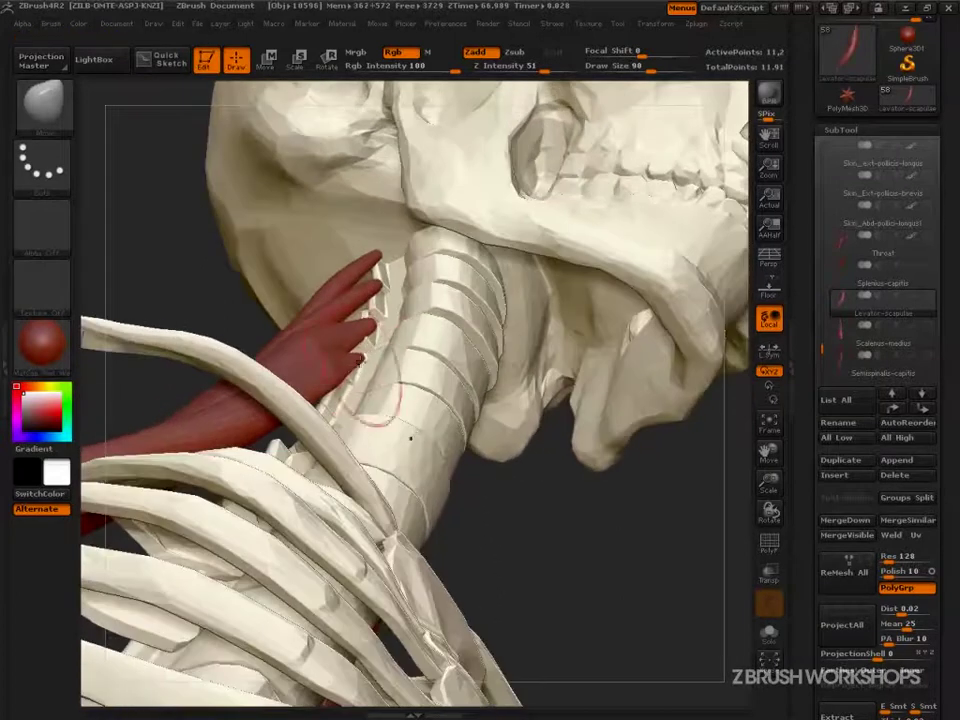
key("s")
left_click_drag(390, 350, 363, 362)
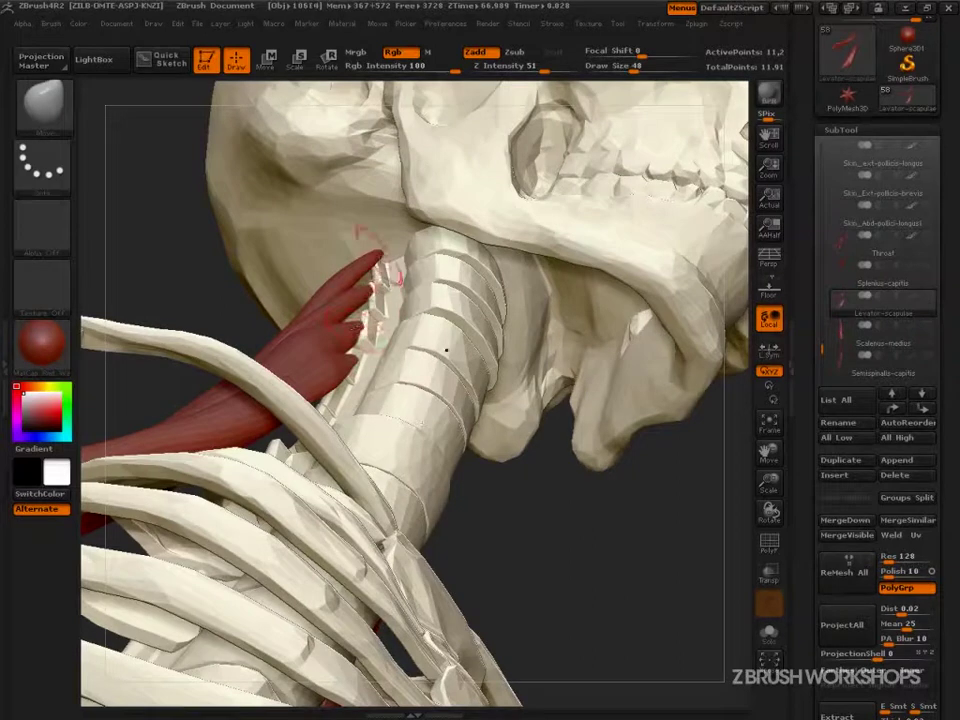
Fit the levator scapulae's upper strand ends against the cervical vertebrae from behind, using the Move brush at draw size 67
left_click_drag(226, 264, 256, 400)
key("s")
left_click_drag(398, 316, 410, 315)
left_click_drag(240, 310, 300, 325)
left_click_drag(378, 269, 354, 277)
mouse_move(170, 345)
left_mouse_down()
mouse_move(249, 367)
mouse_move(321, 279)
left_mouse_up()
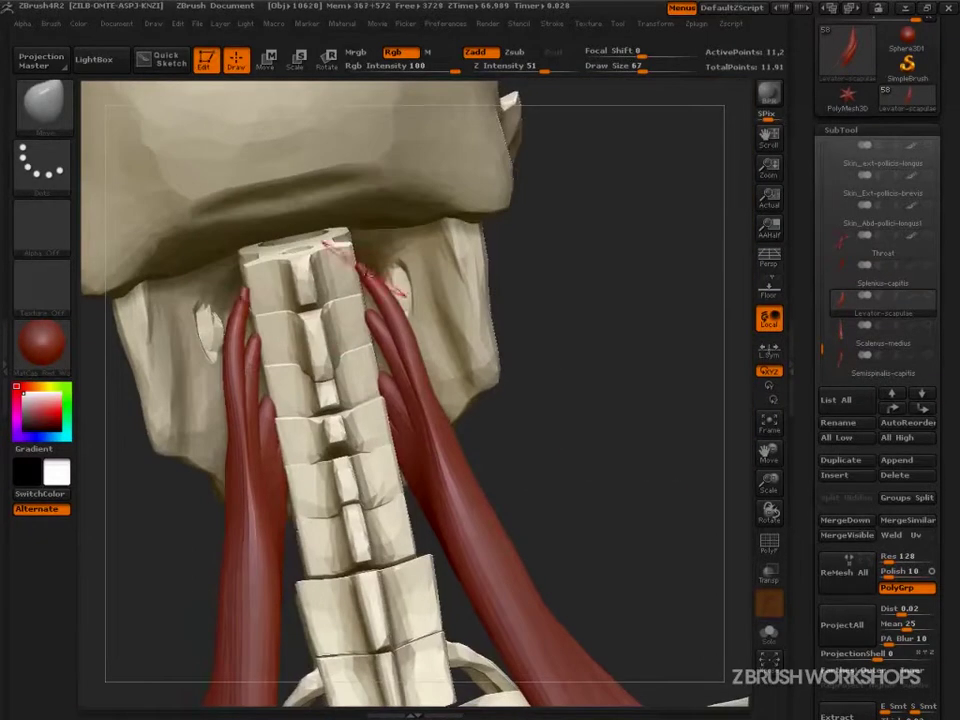
left_click_drag(380, 384, 373, 382)
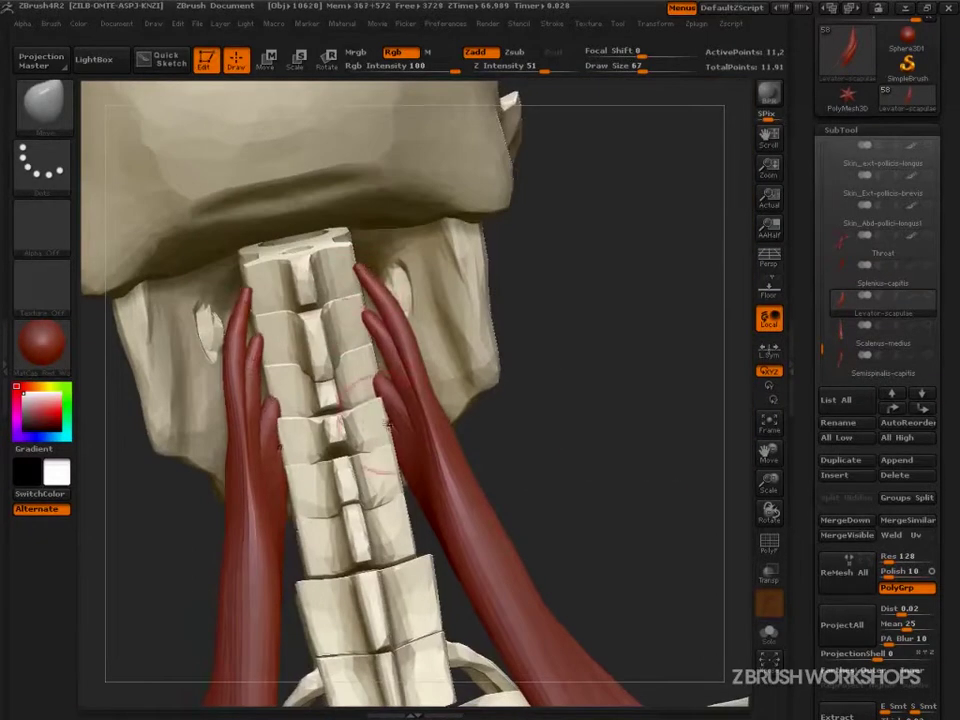
Refine the levator scapulae's lower strands from the back and side with a larger brush
key("s")
left_click_drag(385, 430, 398, 431)
mouse_move(540, 440)
left_mouse_down()
mouse_move(552, 266)
mouse_move(560, 446)
mouse_move(470, 405)
mouse_move(440, 425)
left_mouse_up()
left_click_drag(421, 352, 405, 355)
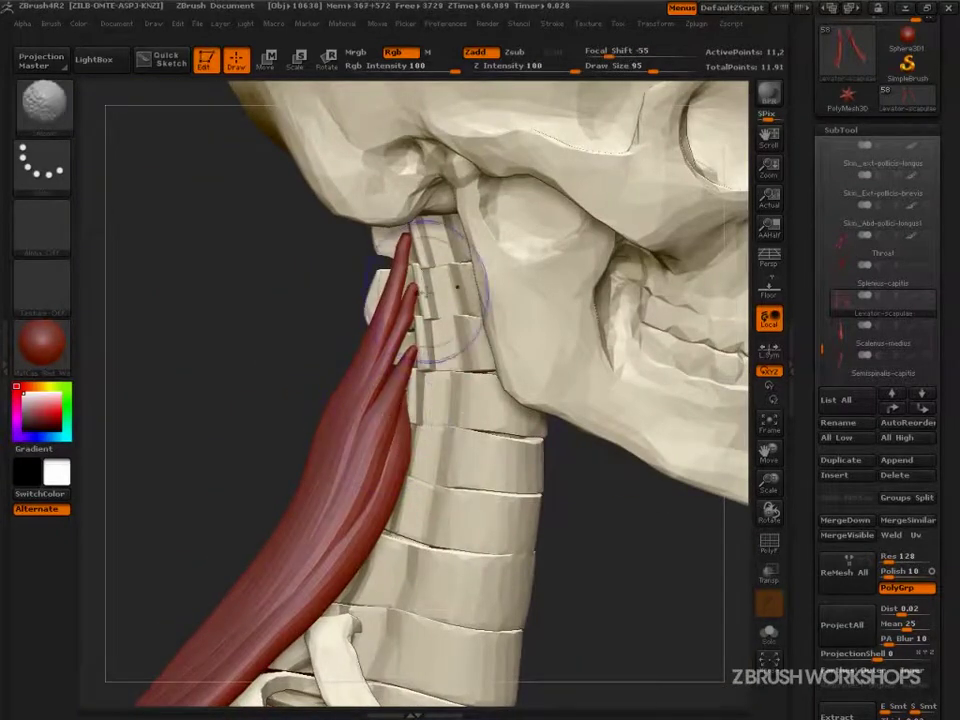
Show Scalenus-medius beside the levator scapulae and move the levator's upper strands toward it at draw size 140
mouse_move(298, 364)
left_mouse_down("alt")
mouse_move(224, 305)
mouse_move(617, 521)
mouse_move(470, 470)
left_mouse_up("alt")
left_click(930, 326)
mouse_move(669, 476)
left_mouse_down("alt")
mouse_move(686, 523)
mouse_move(619, 491)
left_mouse_up("alt")
left_click_drag(380, 349, 400, 359)
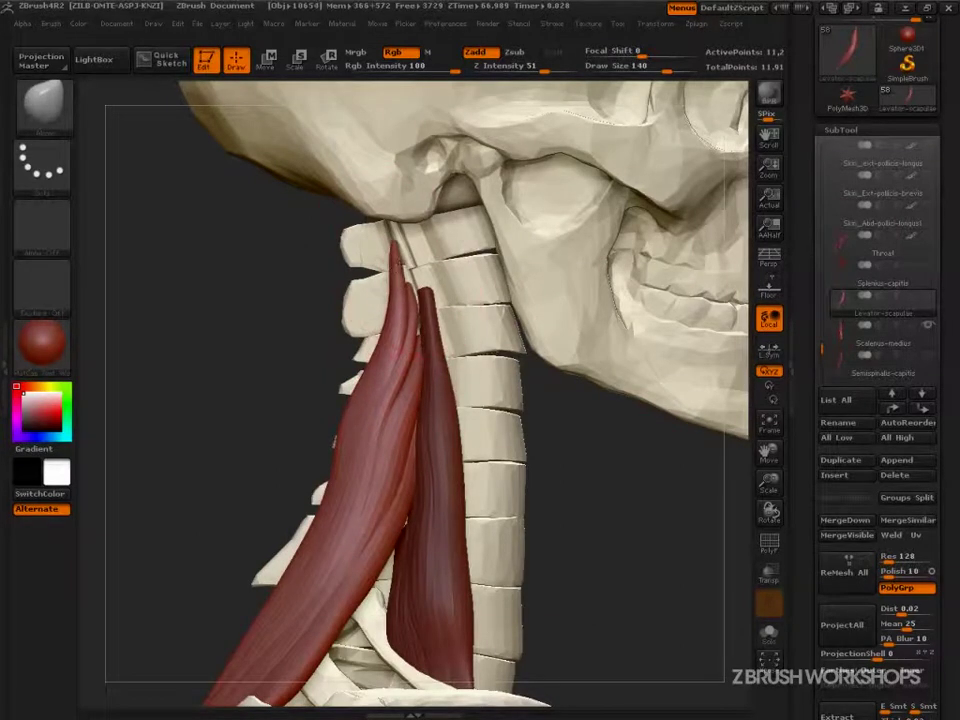
Select Scalenus-medius and nudge its upper end and middle slightly back toward the vertebrae with the Move brush at draw size 140
left_click(869, 336)
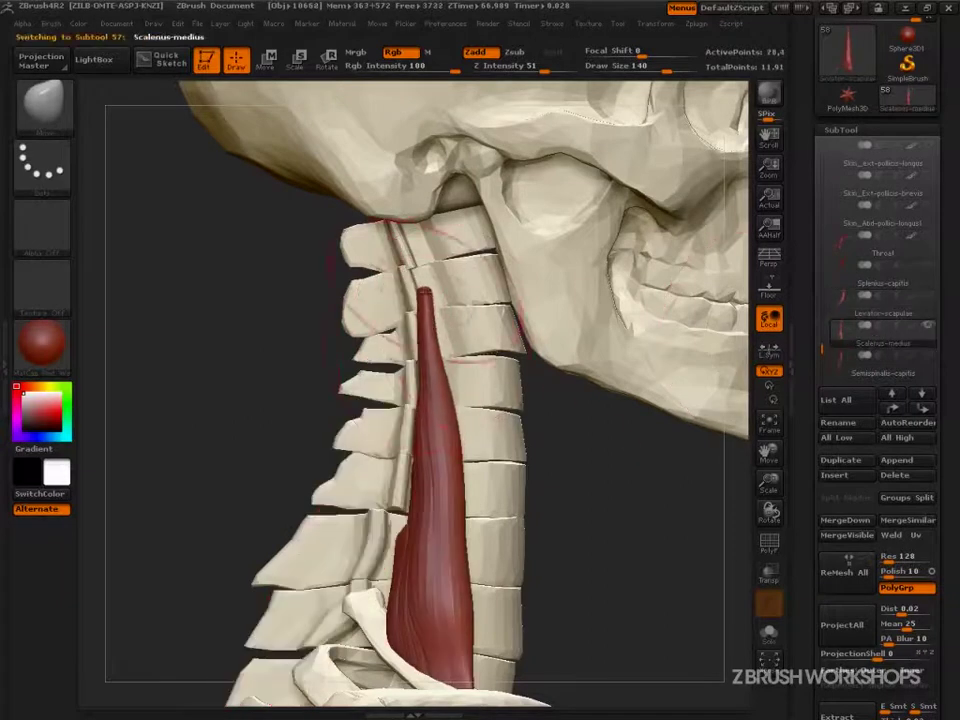
left_click_drag(432, 296, 425, 296)
left_click_drag(440, 480, 429, 479)
Show Levator-scapulae again and reshape its rear edge along the neck, using the Move brush at draw size 174
left_click(930, 298)
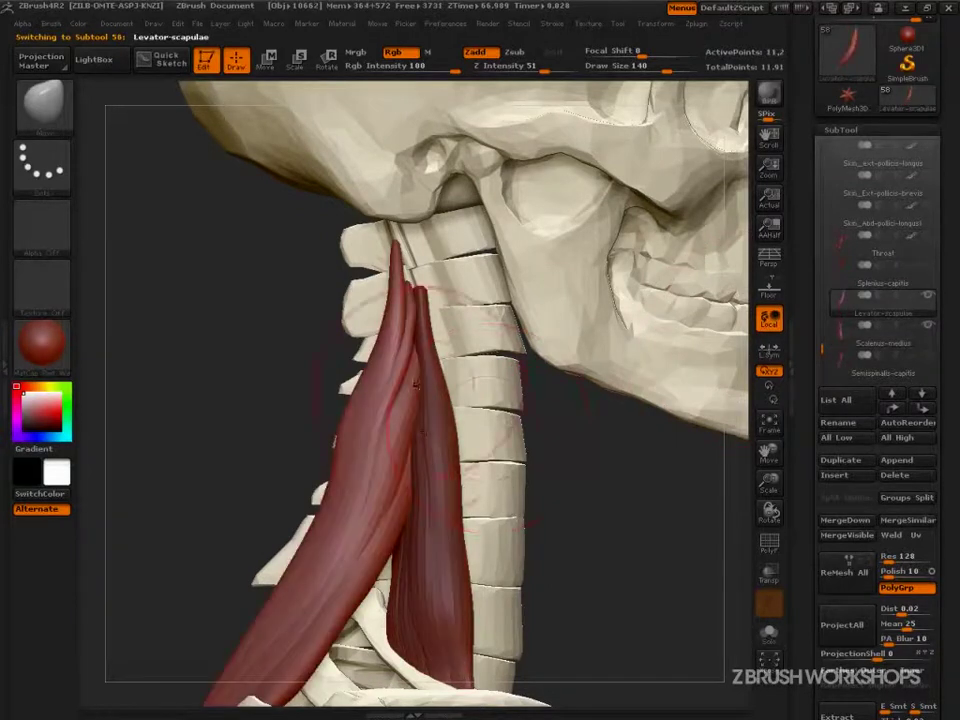
key("s")
mouse_move(374, 421)
left_mouse_down()
mouse_move(362, 420)
mouse_move(365, 398)
left_mouse_up()
key("s")
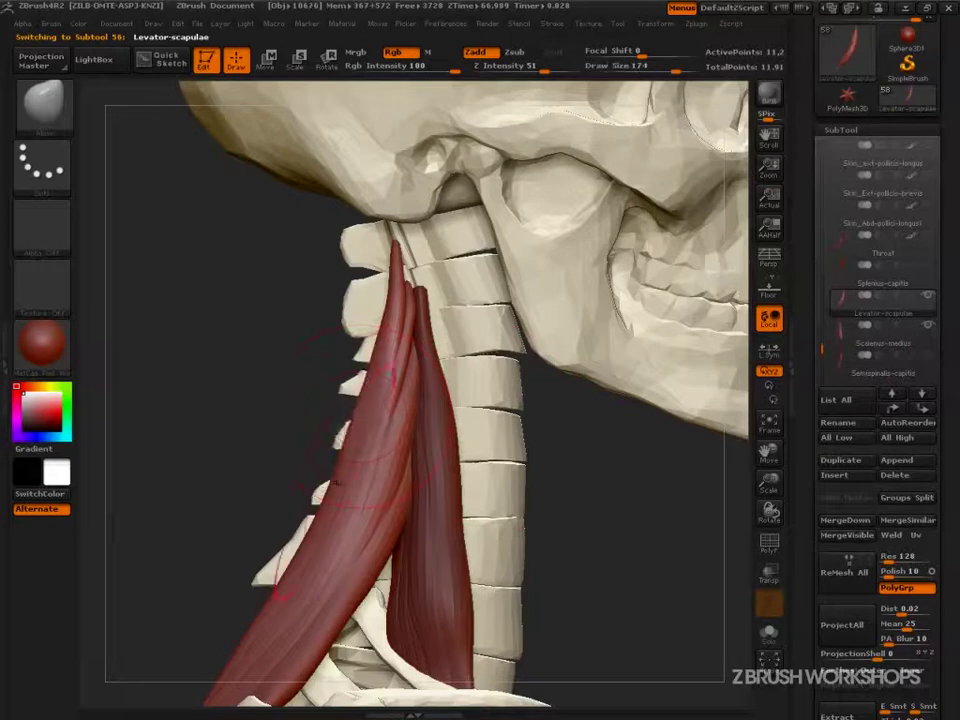
Show and select Splenius-capitis, and examine from several angles how it overlaps the levator scapulae
left_click(929, 267)
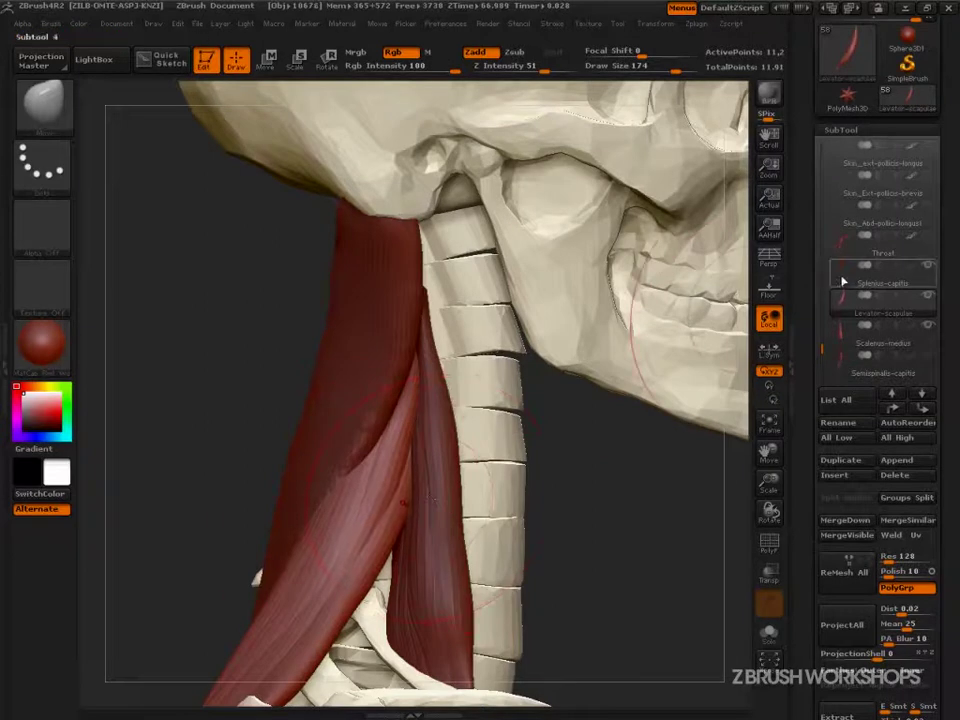
left_click(363, 460, "alt")
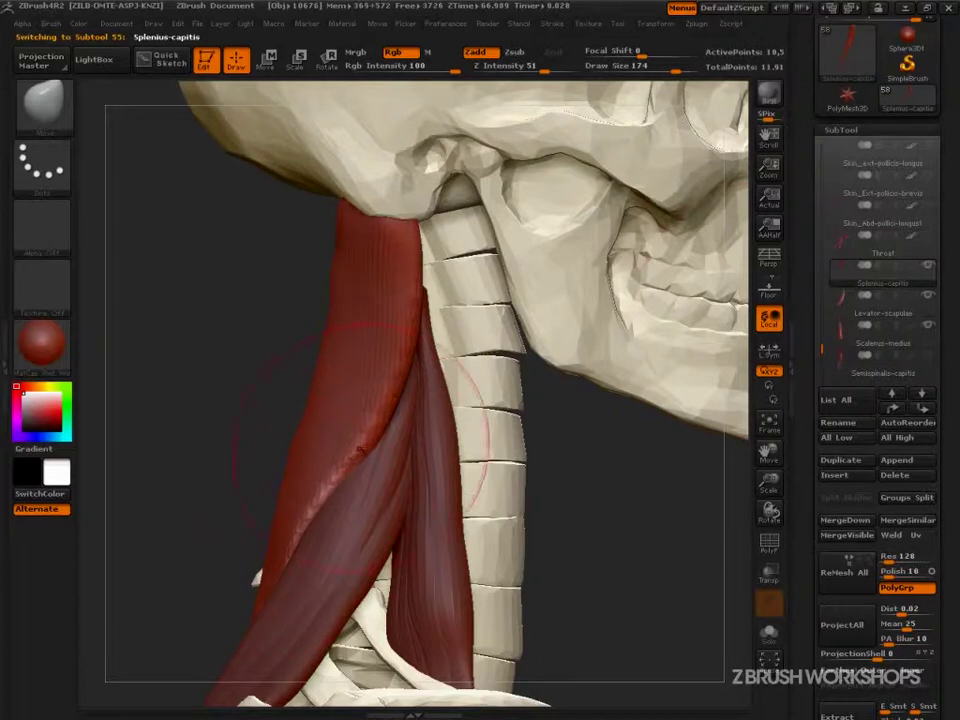
left_click_drag(612, 420, 515, 391)
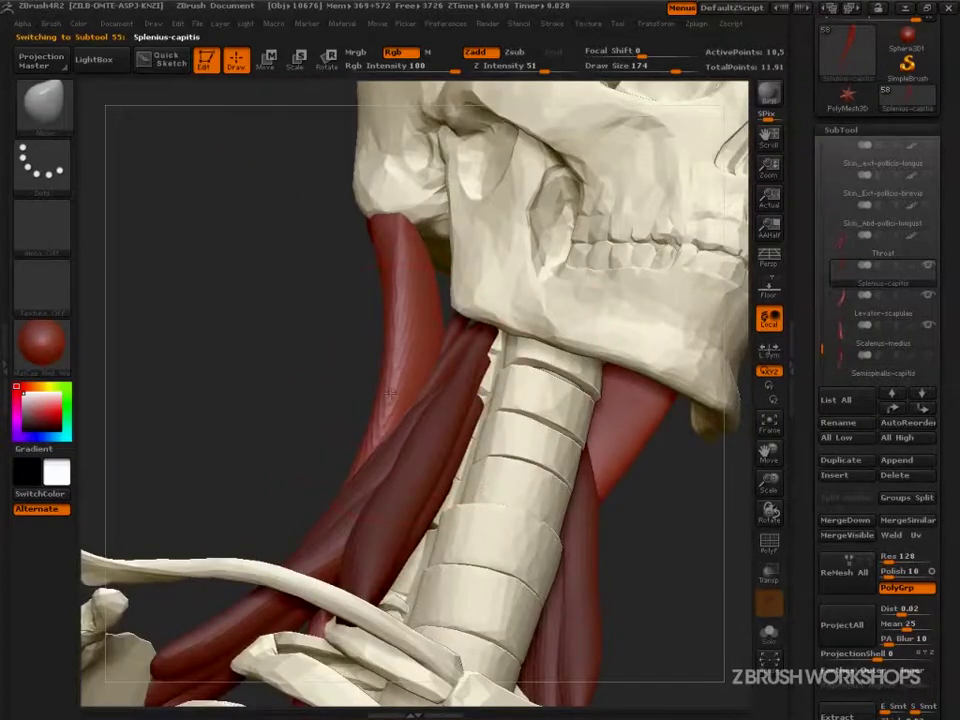
mouse_move(287, 414)
left_mouse_down()
mouse_move(409, 401)
mouse_move(362, 369)
left_mouse_up()
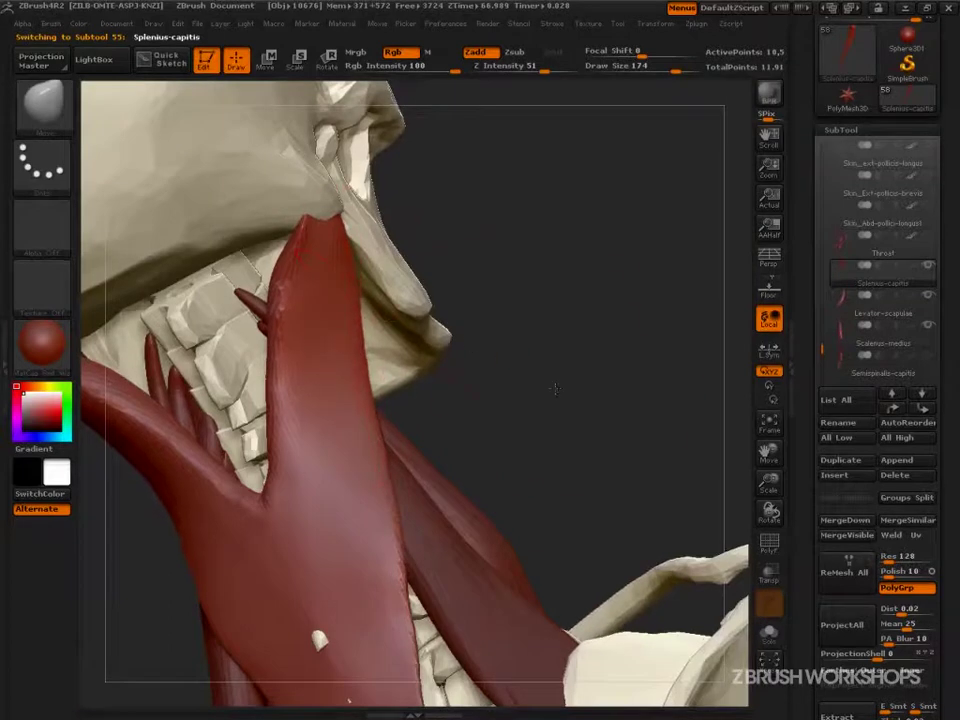
left_click_drag(563, 381, 536, 396)
mouse_move(617, 543)
left_mouse_down()
mouse_move(658, 534)
mouse_move(602, 544)
left_mouse_up()
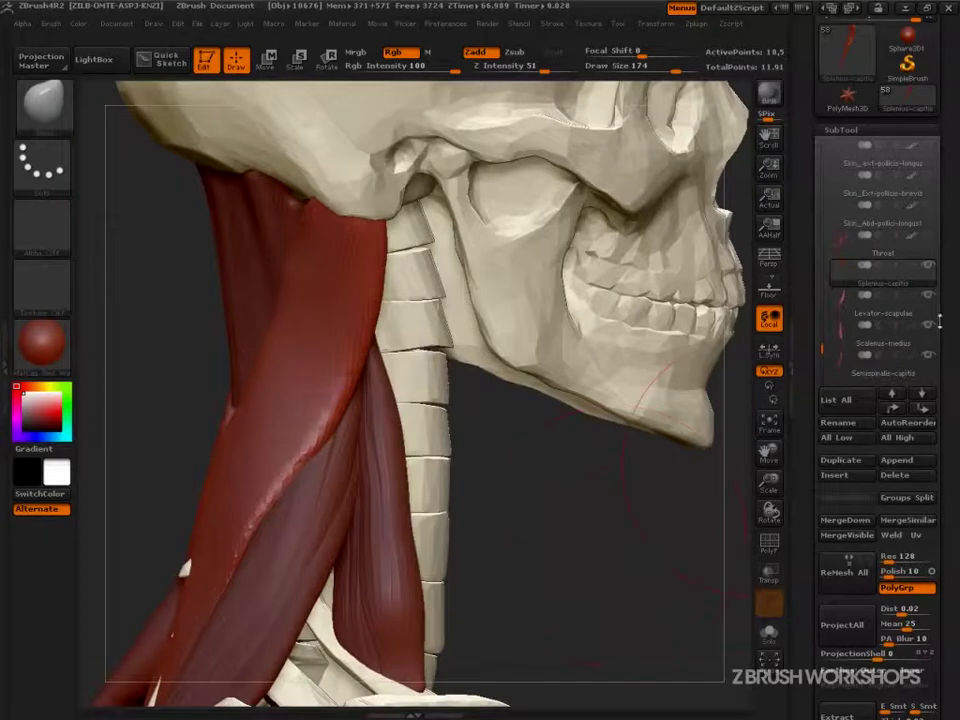
Compare the neck with Splenius-capitis and Levator-scapulae hidden and shown over Semispinalis-capitis
left_click(932, 282)
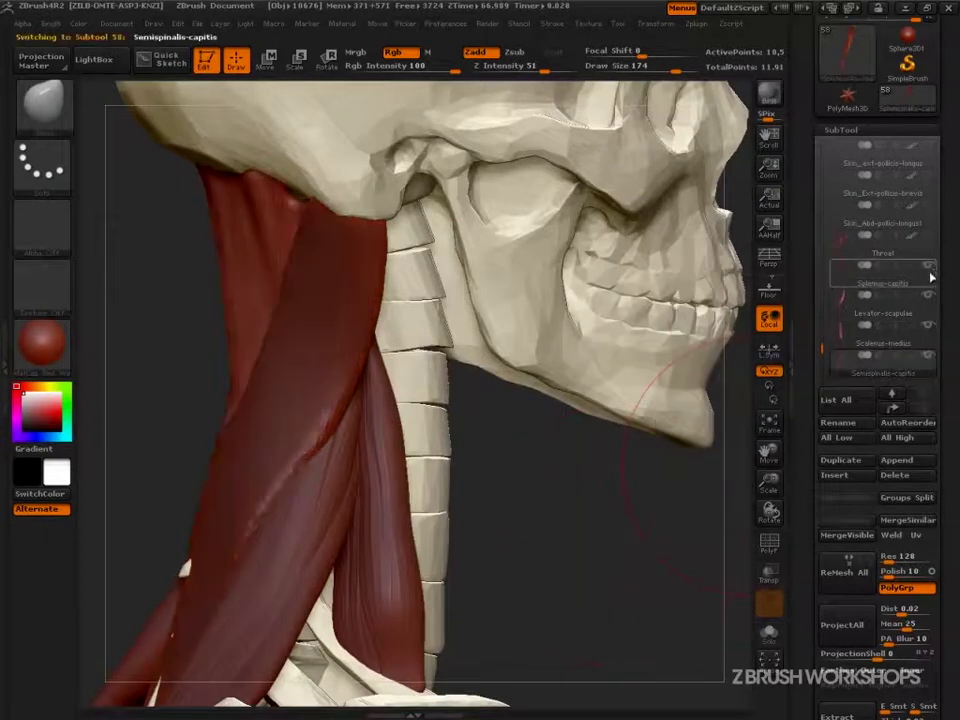
left_click(930, 267)
mouse_move(656, 461)
left_mouse_down()
mouse_move(705, 462)
mouse_move(648, 460)
left_mouse_up()
left_click(931, 297)
mouse_move(638, 535)
left_mouse_down()
mouse_move(697, 545)
mouse_move(670, 547)
mouse_move(641, 568)
mouse_move(645, 538)
mouse_move(651, 557)
mouse_move(626, 557)
mouse_move(676, 557)
left_mouse_up()
left_click(930, 297)
left_click(929, 268)
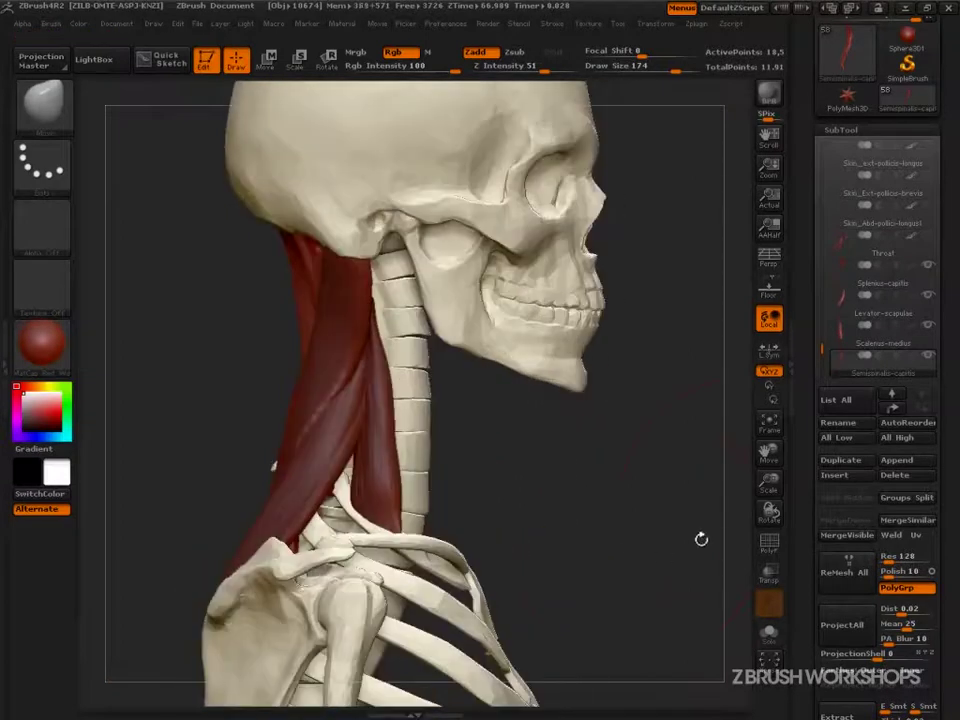
Show the Throat muscles together with the other neck muscles and save the file
left_click(928, 238)
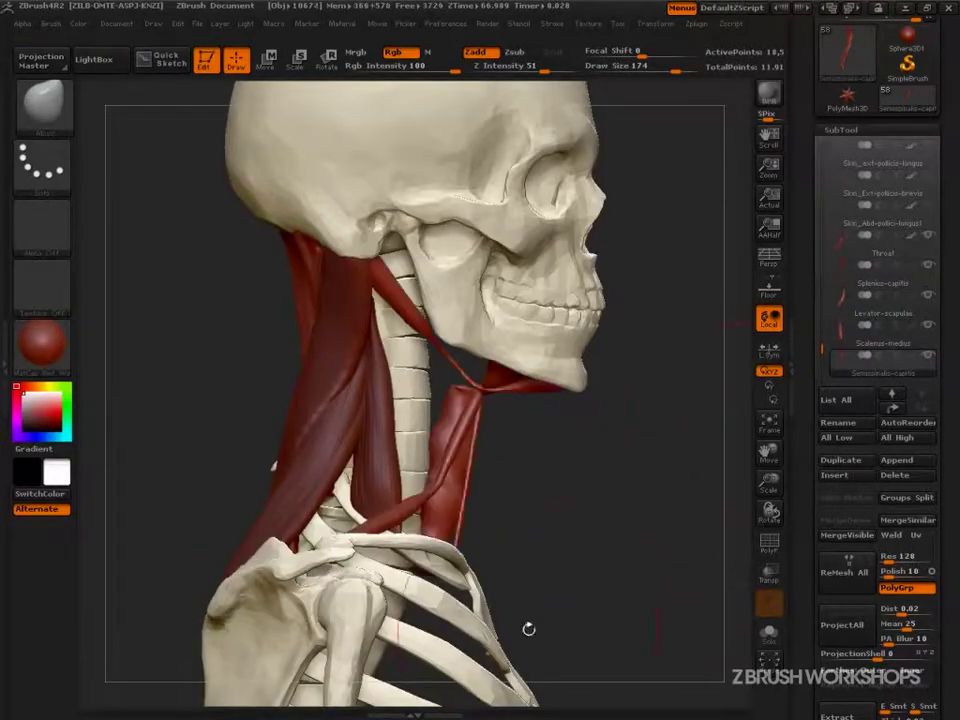
left_click_drag(661, 597, 706, 478)
key("ctrl+s")
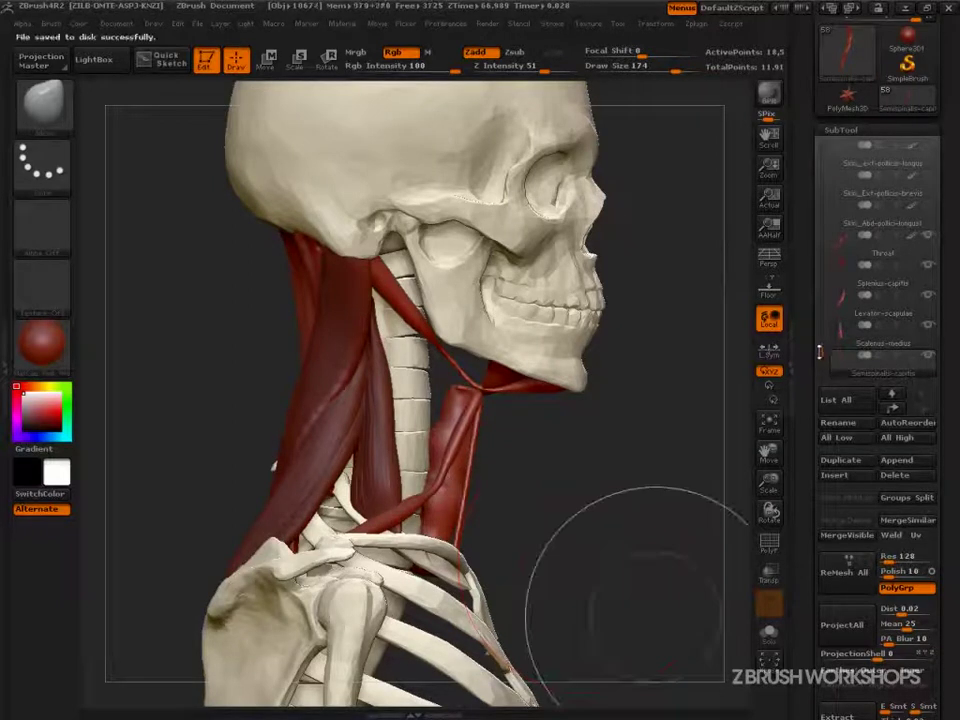
Duplicate Semispinalis-capitis and hide all other neck muscles and the throat, leaving one semispinalis copy visible on the skeleton
left_click_drag(819, 349, 821, 366)
left_click(854, 461)
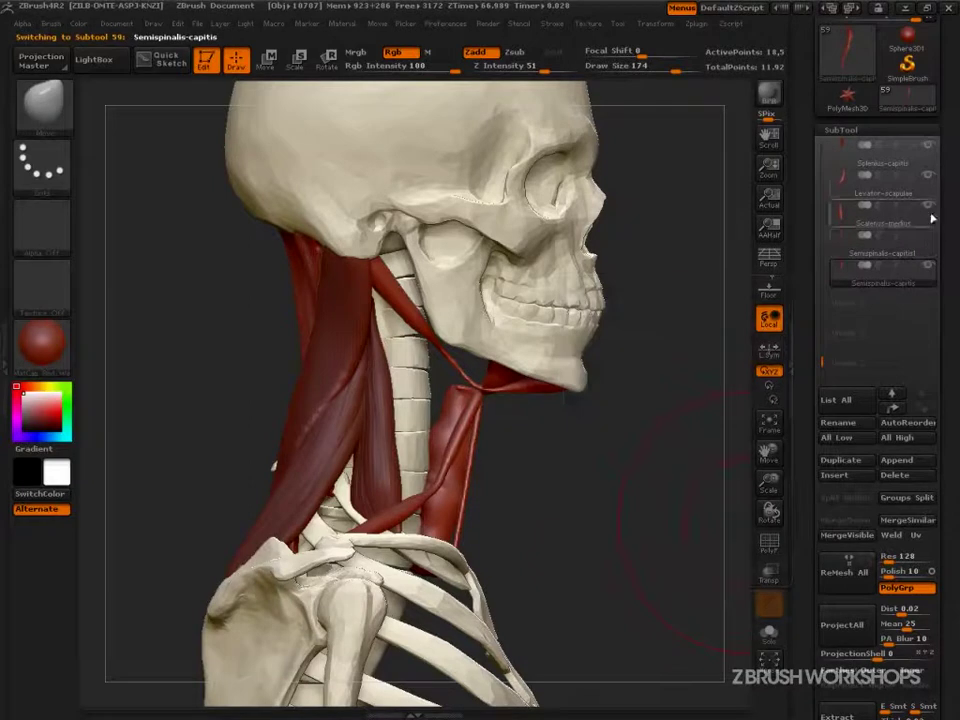
left_click(931, 179)
left_click(929, 153)
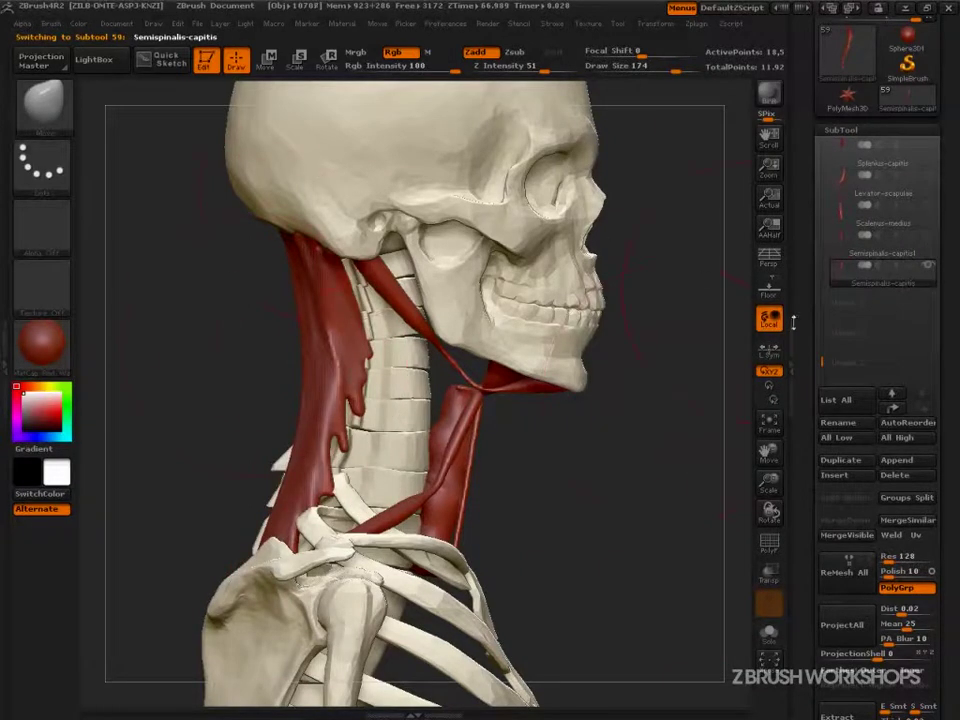
scroll(880, 250, "up", 3)
left_click(933, 238)
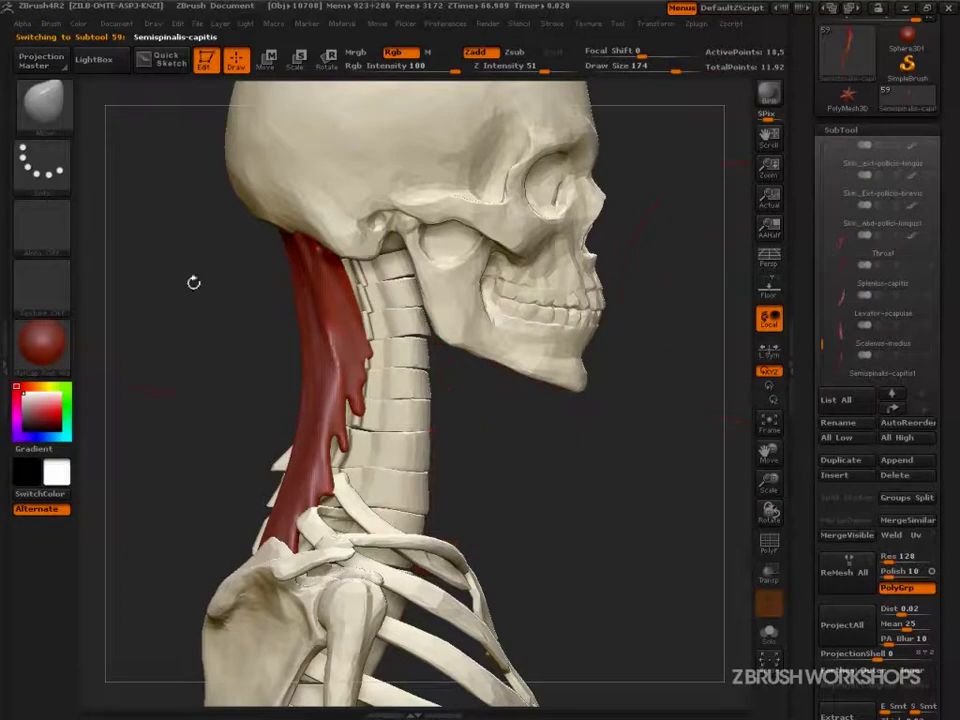
Choose the CurveTube brush at draw size 68 and turn on the Group option for DynaMesh
left_click(62, 112)
left_click(360, 241)
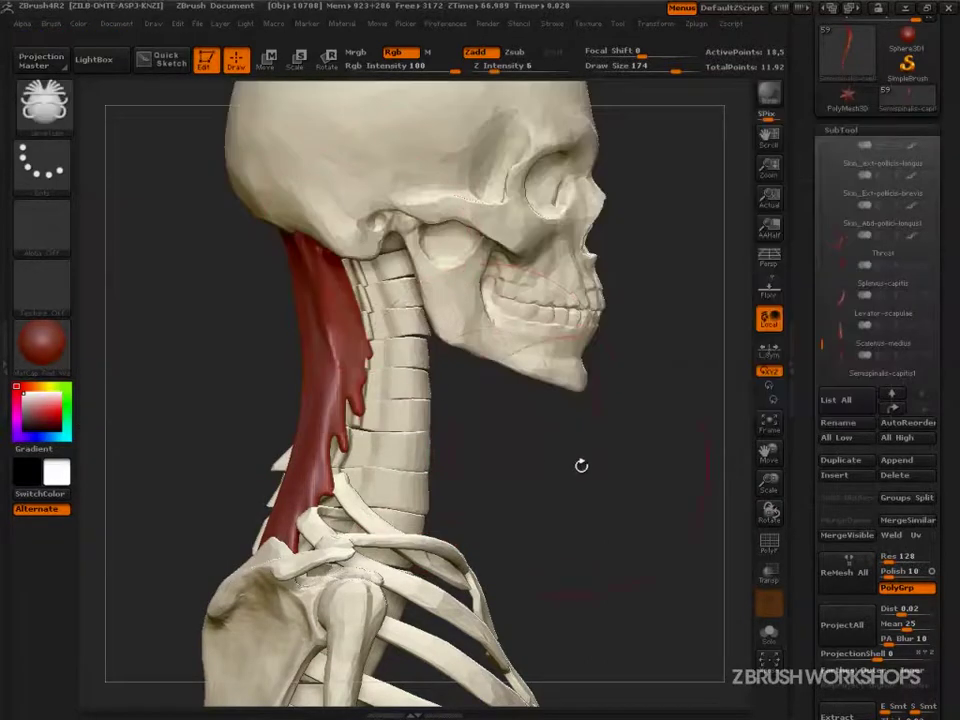
key("s")
left_click_drag(418, 355, 391, 355)
left_click_drag(803, 563, 803, 88)
left_click(892, 639)
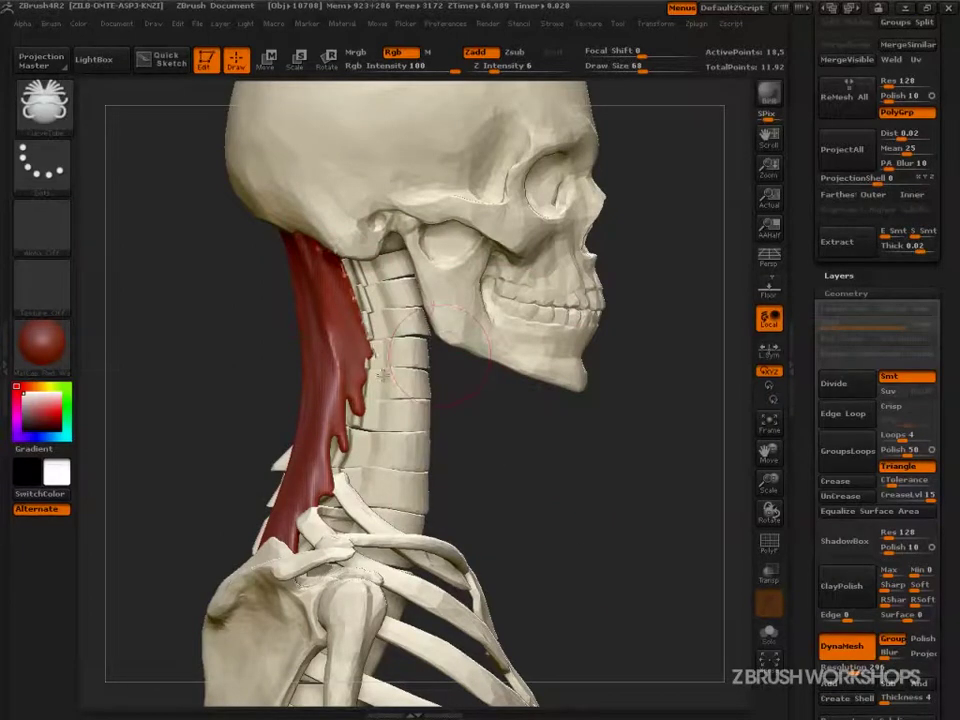
Draw a mirrored tube from behind the jaw down to the inner end of the collarbone and thin it to draw size 30
left_click_drag(463, 571, 466, 576)
left_click_drag(661, 556, 595, 569)
left_click_drag(709, 467, 561, 287, "shift")
left_click_drag(632, 432, 680, 434)
left_click_drag(638, 431, 732, 553, "alt")
mouse_move(660, 366)
left_mouse_down("alt")
mouse_move(665, 445)
mouse_move(641, 445)
left_mouse_up("alt")
key("s")
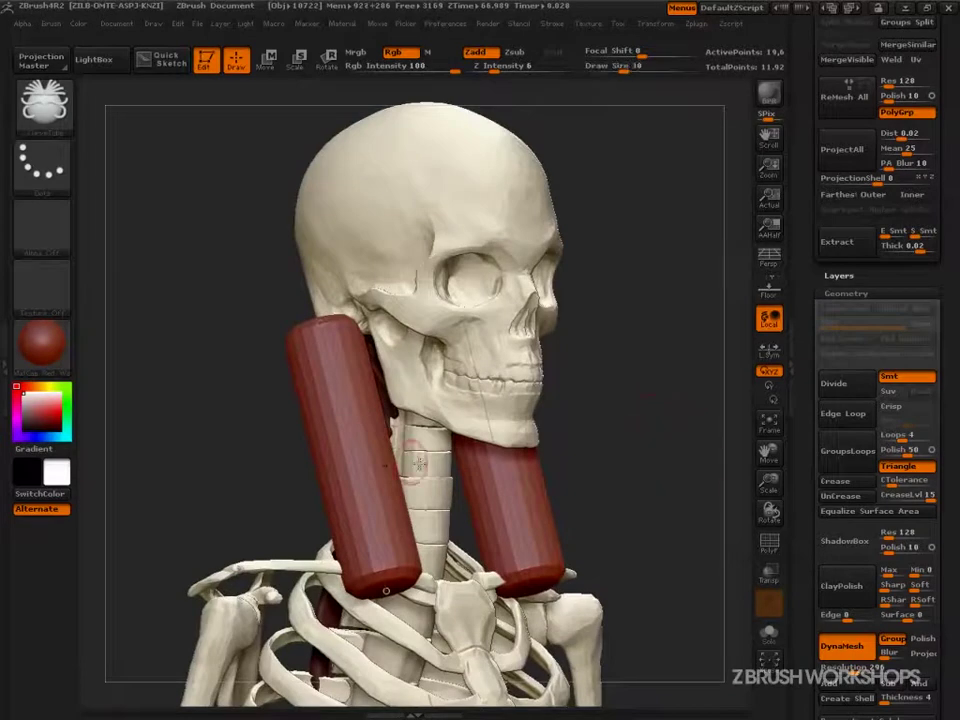
left_click(354, 457)
left_click_drag(354, 457, 377, 461)
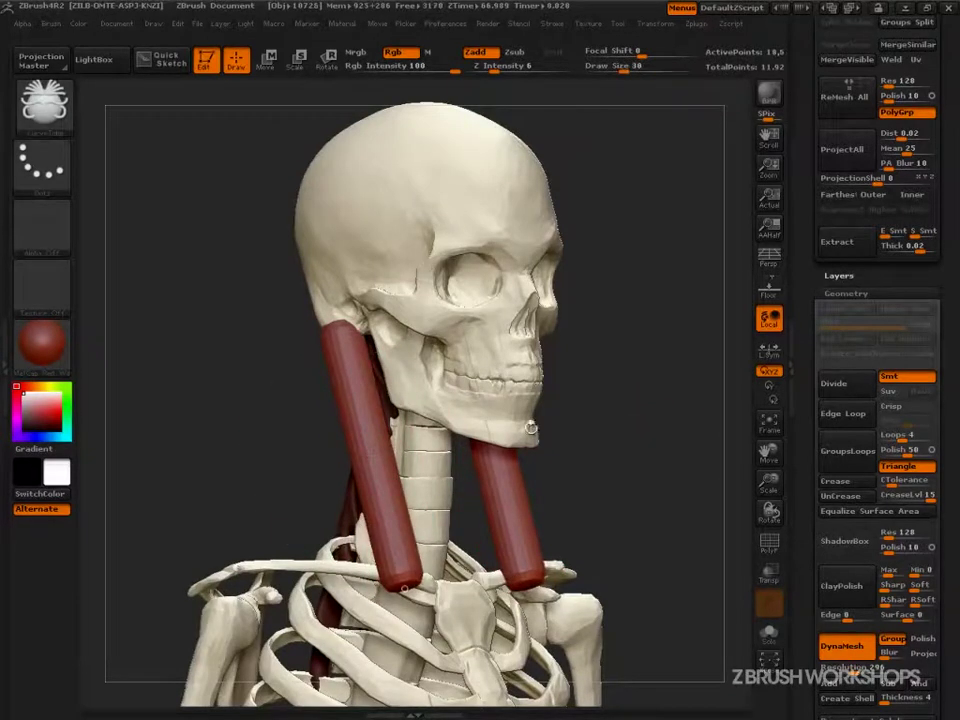
Reposition the lower ends of the long mirrored neck tubes inward to meet the collarbones beside the sternum
left_click_drag(598, 427, 615, 426, "shift")
left_click_drag(397, 585, 429, 584)
mouse_move(311, 512)
left_mouse_down()
mouse_move(387, 494)
mouse_move(391, 480)
left_mouse_up()
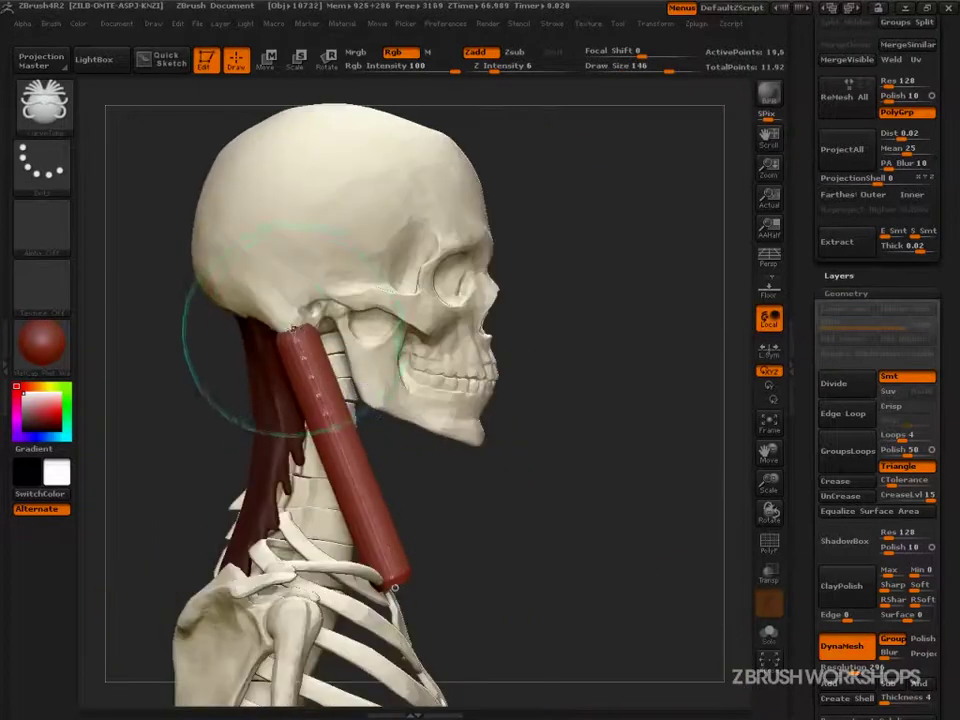
left_click_drag(507, 515, 464, 534)
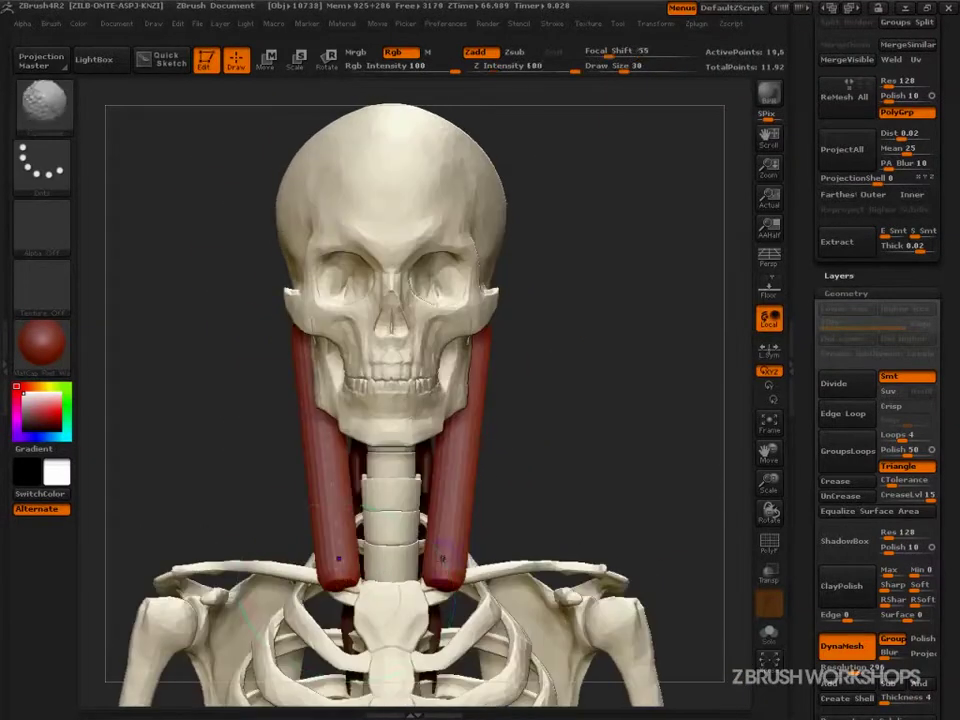
left_click_drag(337, 585, 366, 578)
left_click_drag(495, 498, 579, 532)
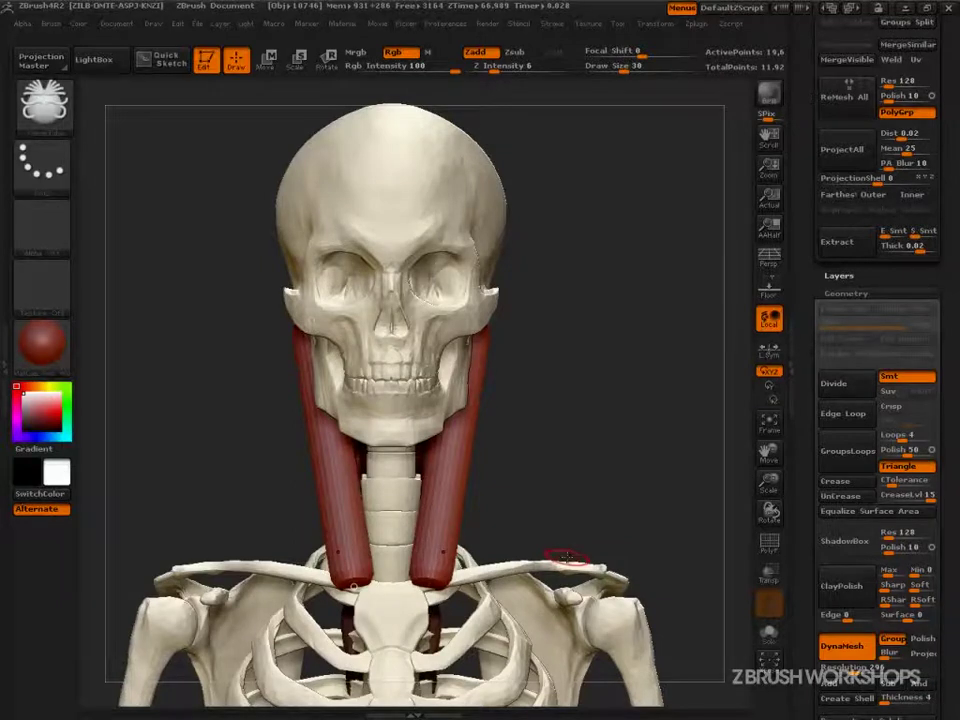
left_click_drag(566, 556, 681, 553)
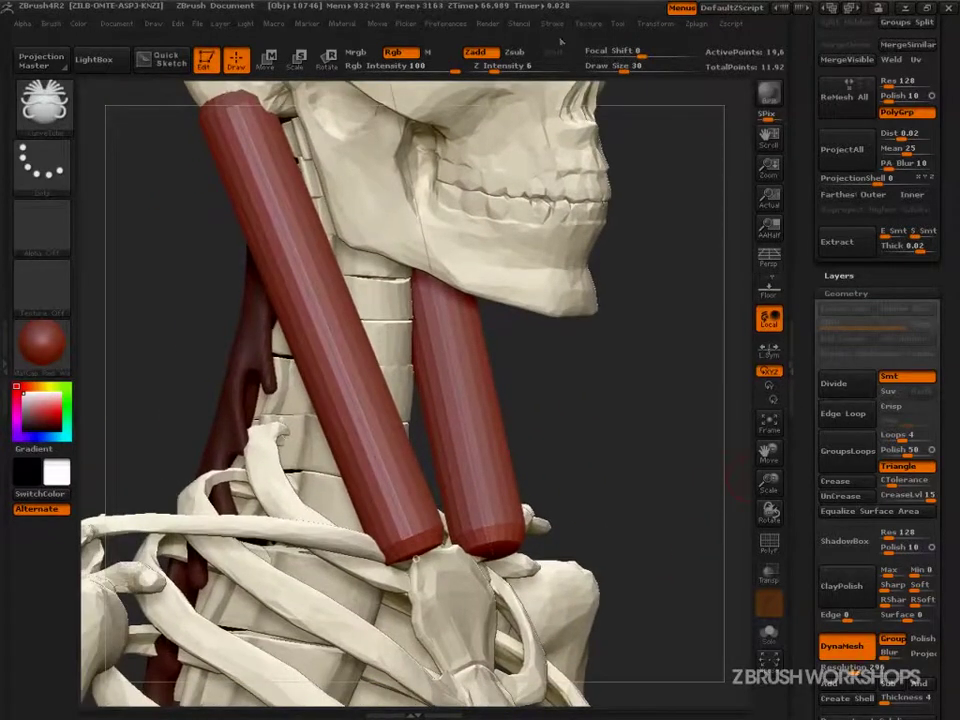
Add a short mirrored CurveTube from the collarbone up to the long neck tube, and adjust where its lower end attaches
left_click(552, 23)
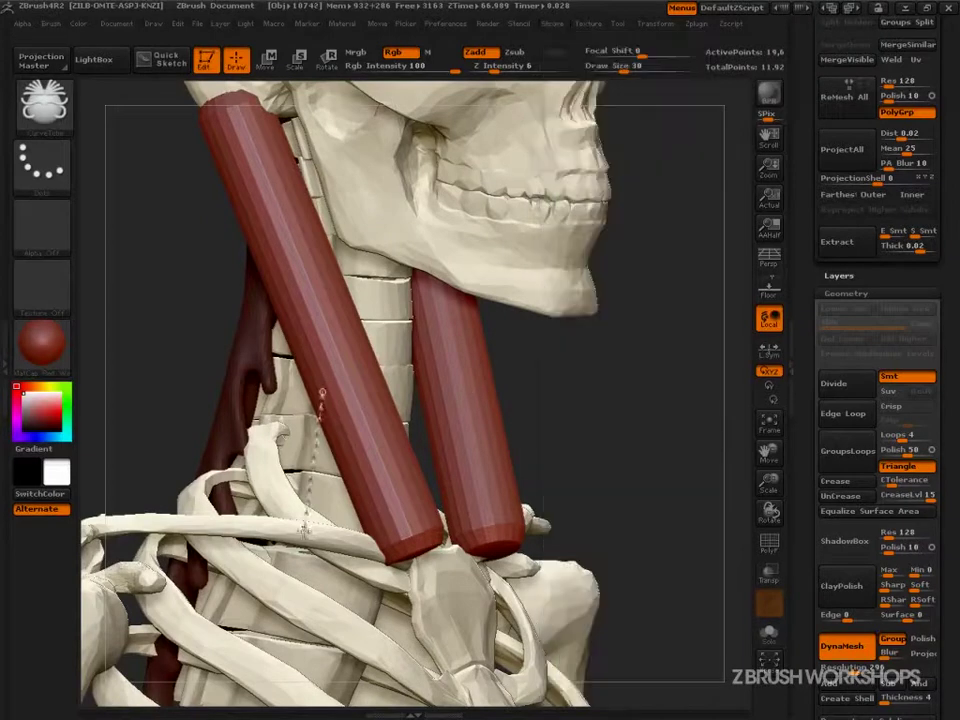
left_click_drag(302, 528, 303, 530)
mouse_move(534, 493)
left_mouse_down()
mouse_move(677, 459)
mouse_move(680, 508)
left_mouse_up()
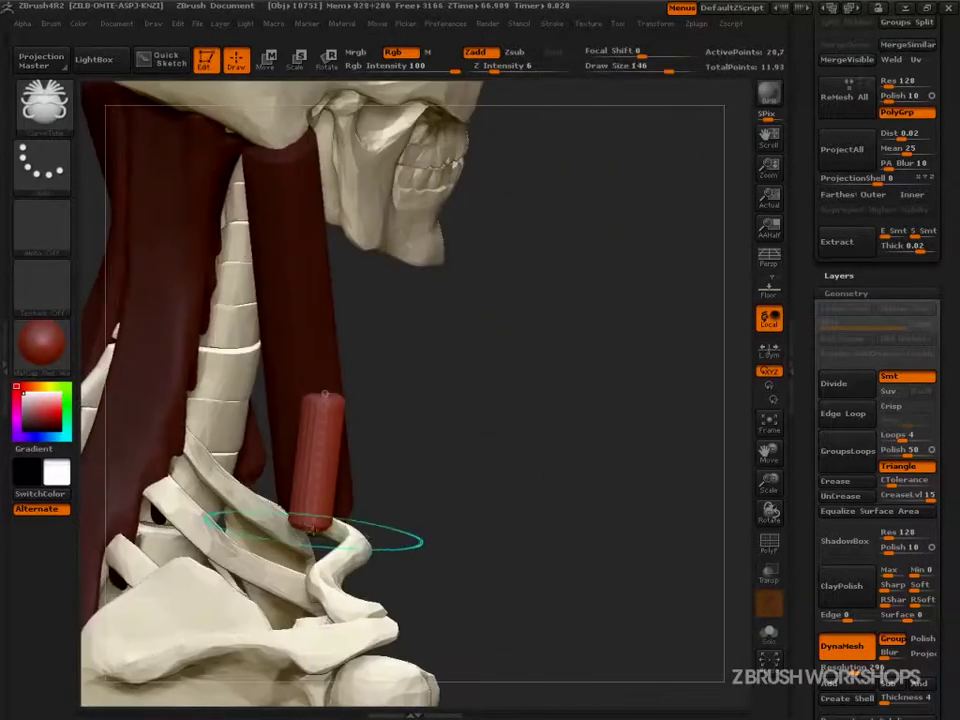
left_click_drag(312, 527, 361, 534)
mouse_move(543, 547)
left_mouse_down()
mouse_move(330, 535)
mouse_move(280, 515)
left_mouse_up()
mouse_move(206, 528)
left_mouse_down()
mouse_move(332, 540)
mouse_move(439, 465)
mouse_move(669, 266)
left_mouse_up()
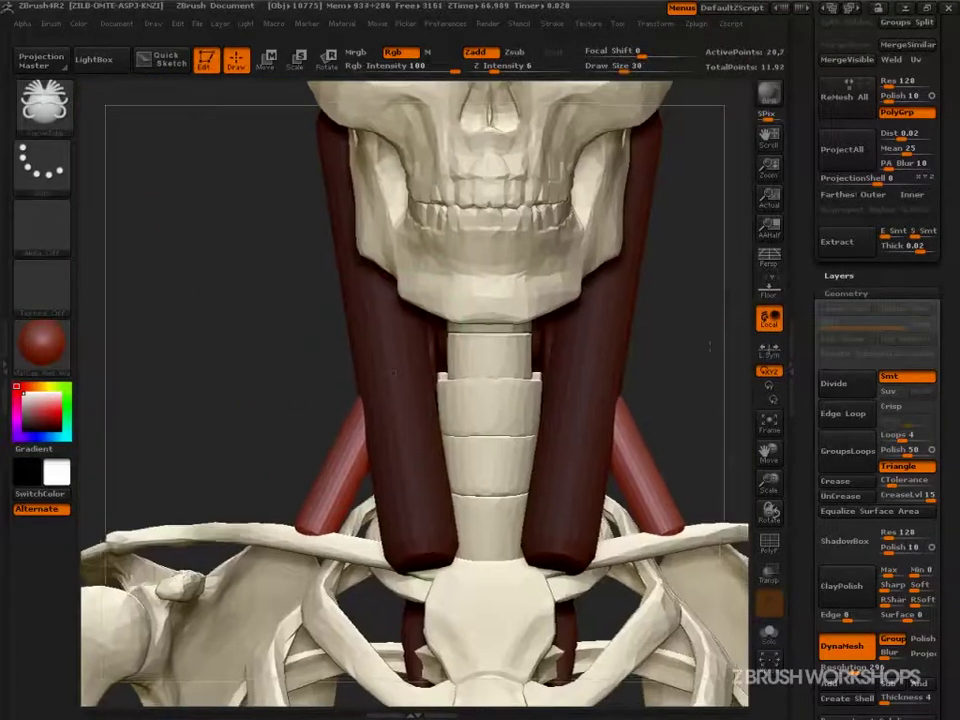
mouse_move(650, 390)
left_mouse_down("alt")
mouse_move(650, 451)
mouse_move(688, 467)
mouse_move(664, 499)
mouse_move(565, 537)
mouse_move(643, 485)
mouse_move(681, 486)
mouse_move(671, 542)
mouse_move(672, 533)
left_mouse_up("alt")
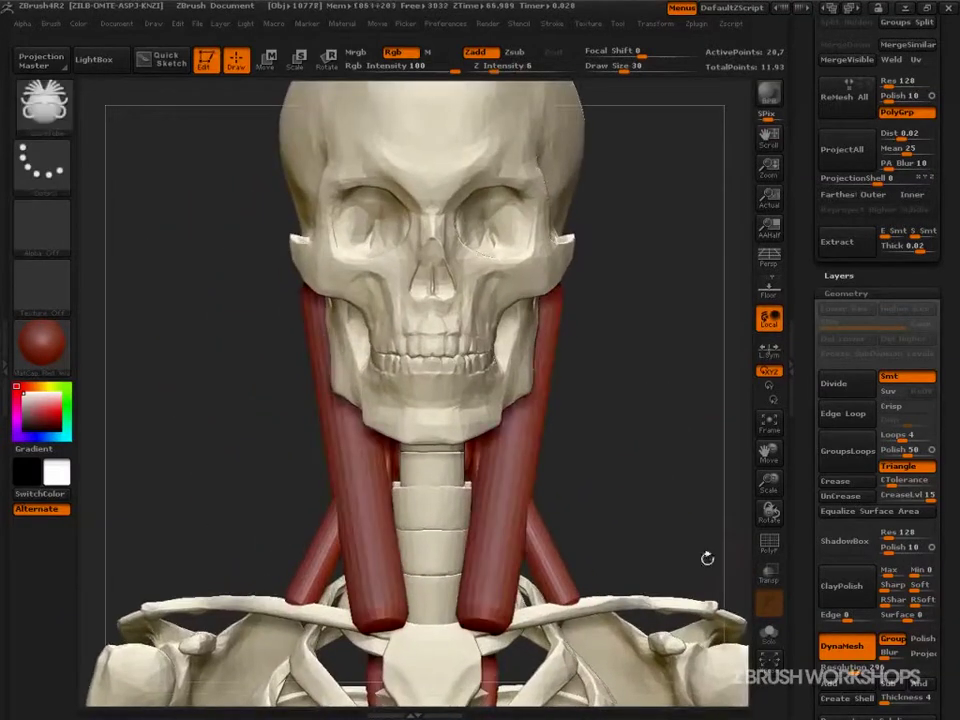
Isolate the new neck tubes and delete the hidden older muscle geometry from the subtool
mouse_move(658, 553)
left_mouse_down()
mouse_move(688, 510)
mouse_move(634, 485)
mouse_move(700, 490)
left_mouse_up()
left_click(263, 512, "ctrl+shift")
left_click_drag(522, 488, 581, 564, "ctrl+shift")
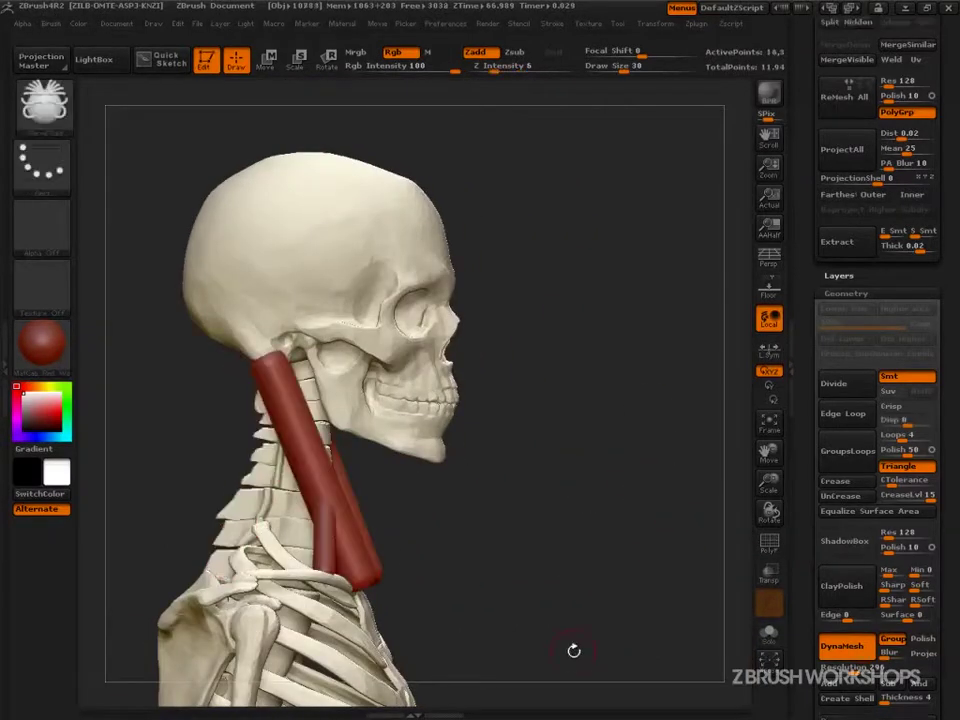
scroll(826, 500, "down", 3)
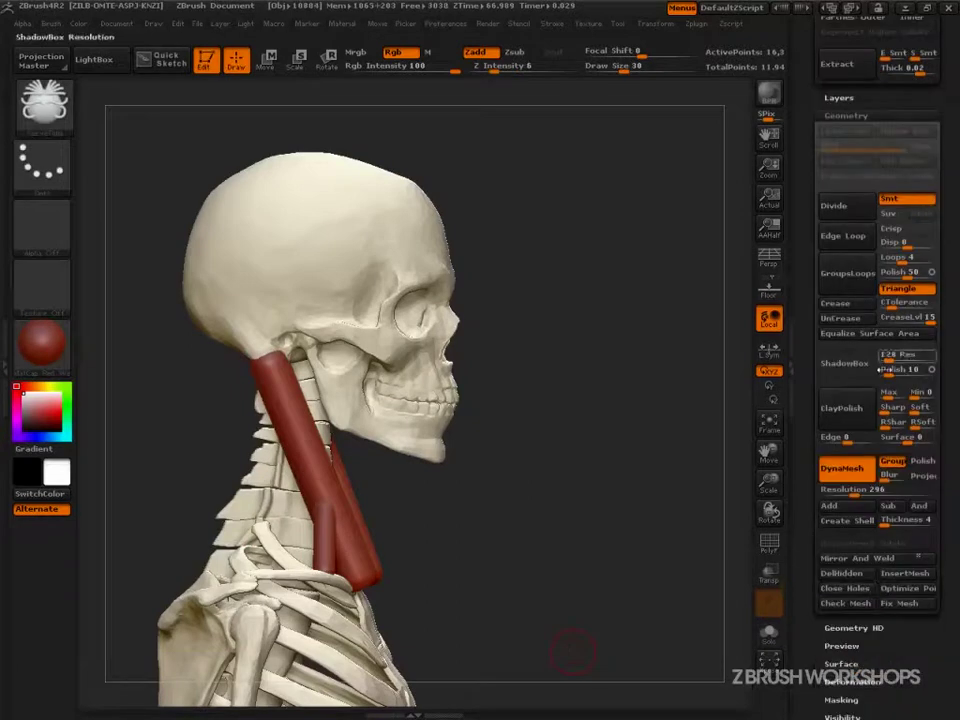
left_click(838, 574)
key("ctrl+shift")
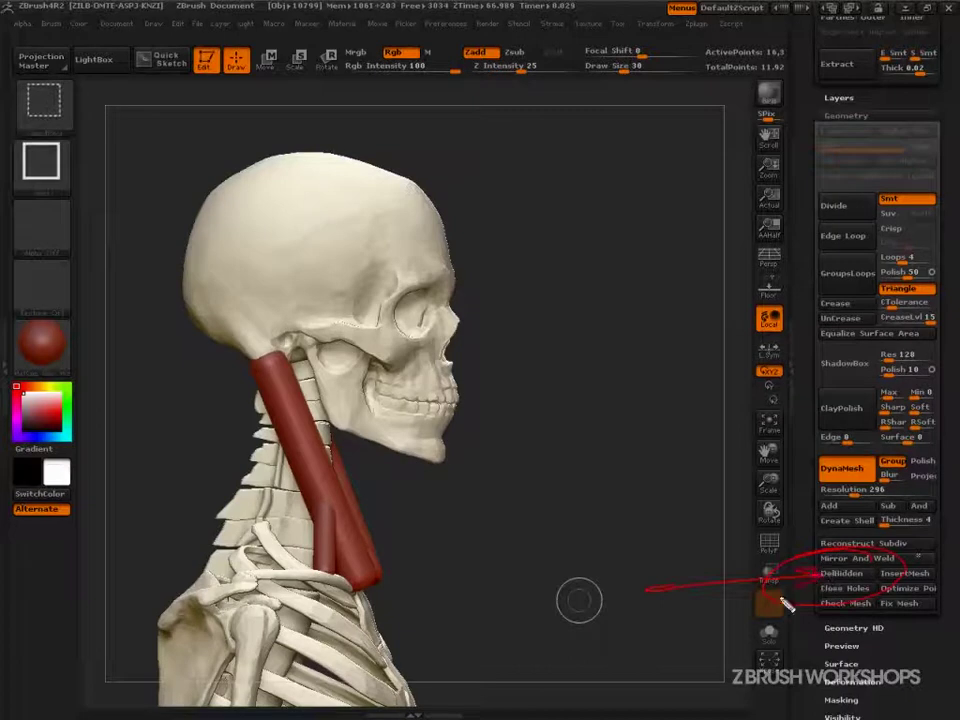
mouse_move(589, 632)
left_mouse_down()
mouse_move(617, 589)
mouse_move(591, 583)
mouse_move(648, 589)
left_mouse_up()
key("ctrl+shift")
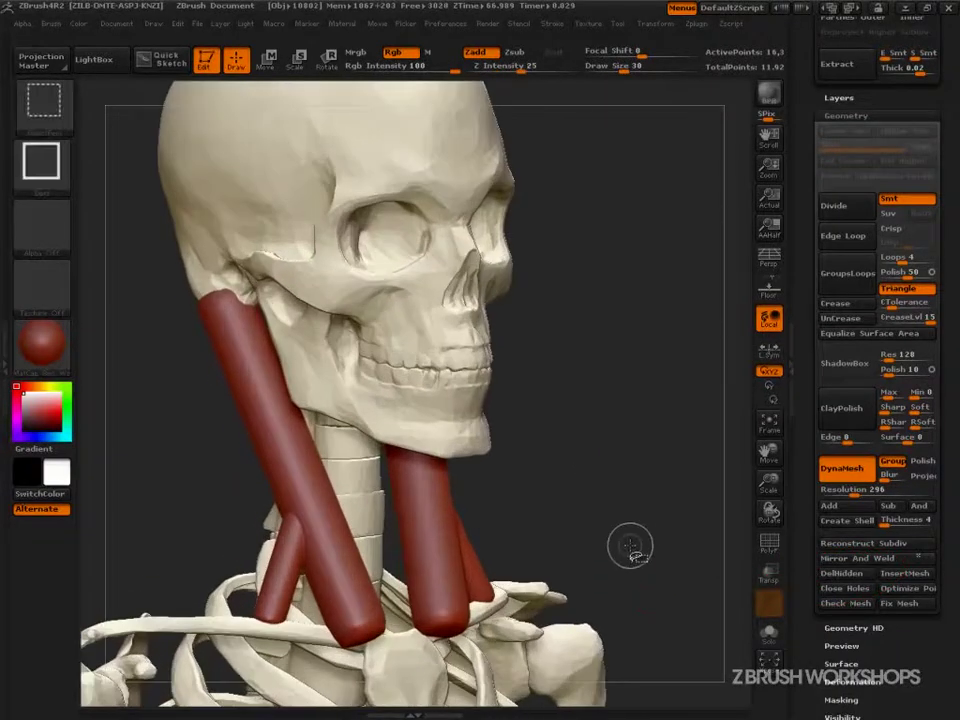
Smooth the lower ends of the long neck tubes near the sternum with a draw size of 60
left_click_drag(621, 517, 565, 545)
key("s")
left_click(567, 546)
key("shift")
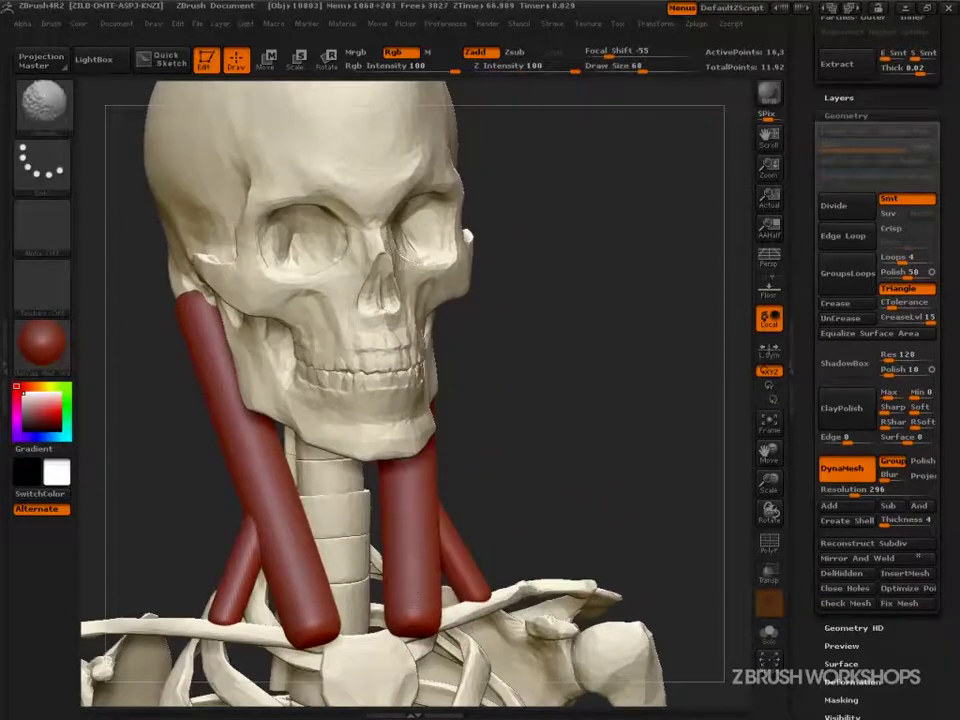
left_click_drag(308, 612, 296, 570, "shift")
left_click_drag(405, 586, 429, 626, "shift")
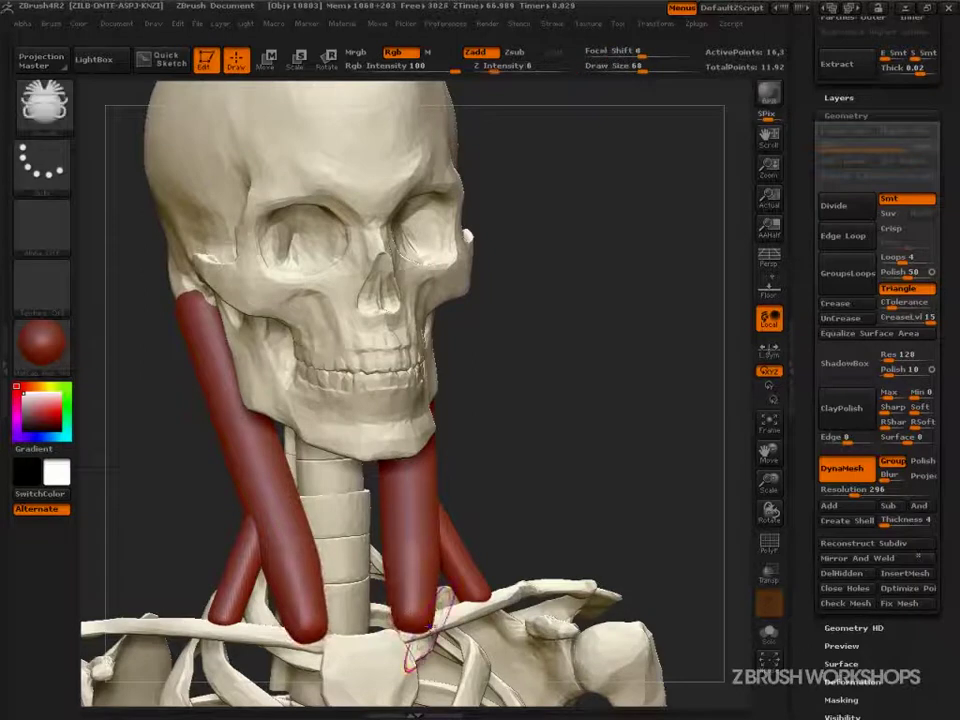
Select the Inflate brush and set its draw size to 122
key("b")
key("i")
key("n")
key("s")
left_click_drag(563, 575, 582, 575)
left_click_drag(631, 551, 730, 546)
Remesh the neck tubes with DynaMesh, lowering the resolution to 200 and again to 176
left_click_drag(850, 491, 846, 491)
left_click(851, 476)
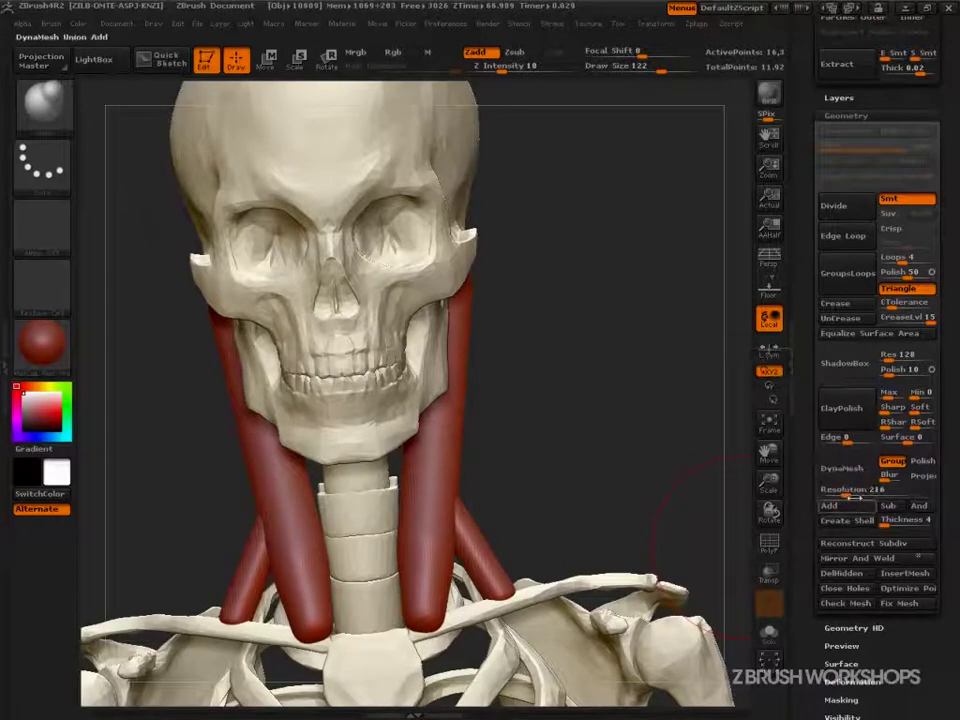
left_click(843, 468)
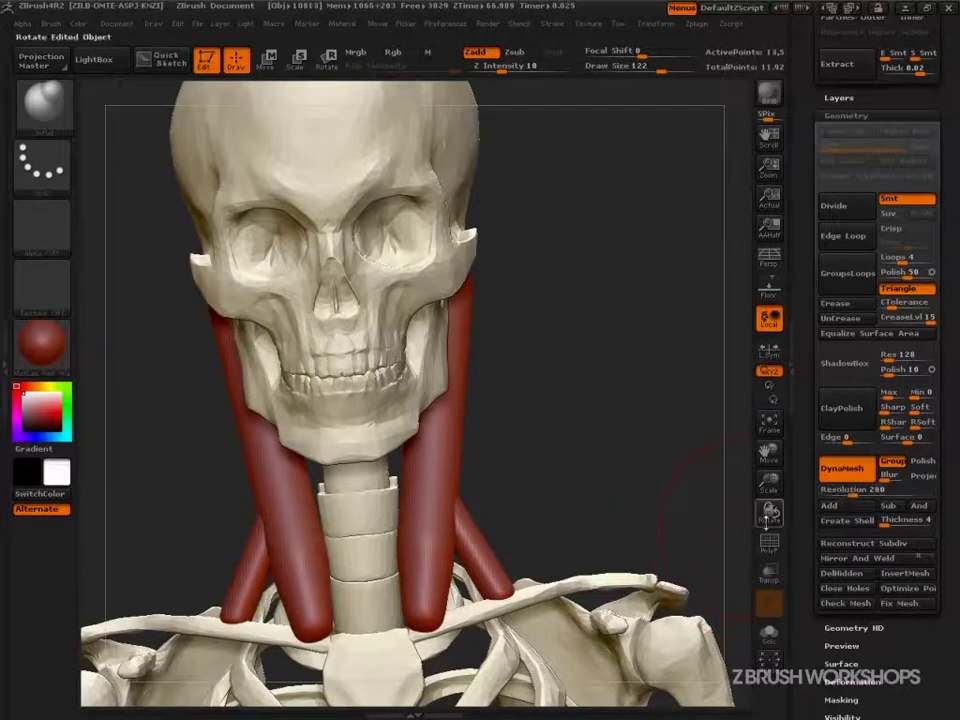
left_click(846, 469)
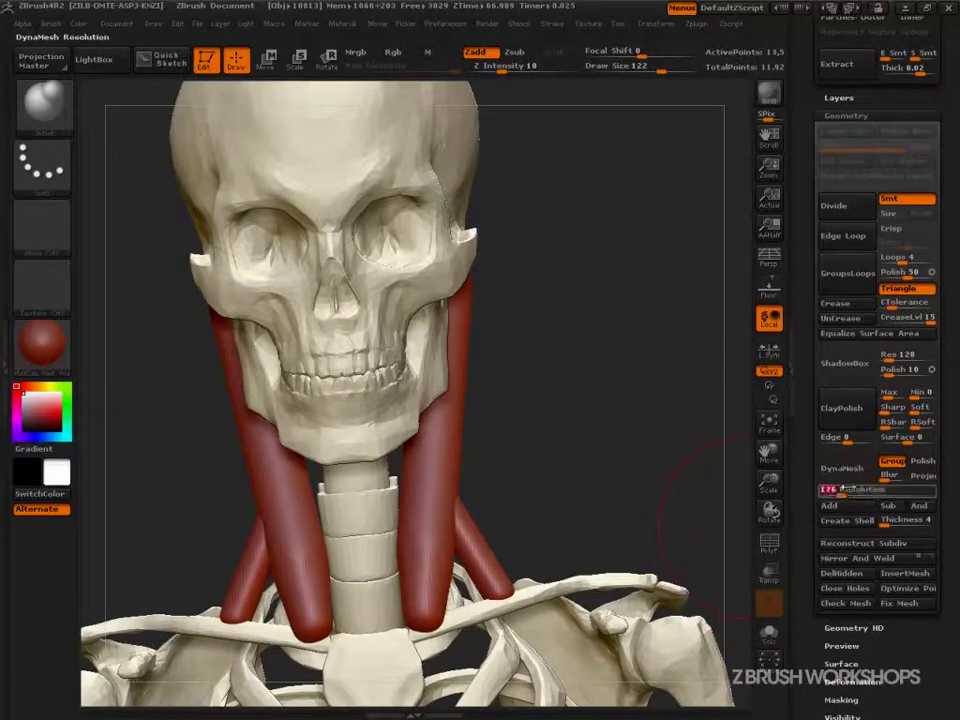
left_click(843, 468)
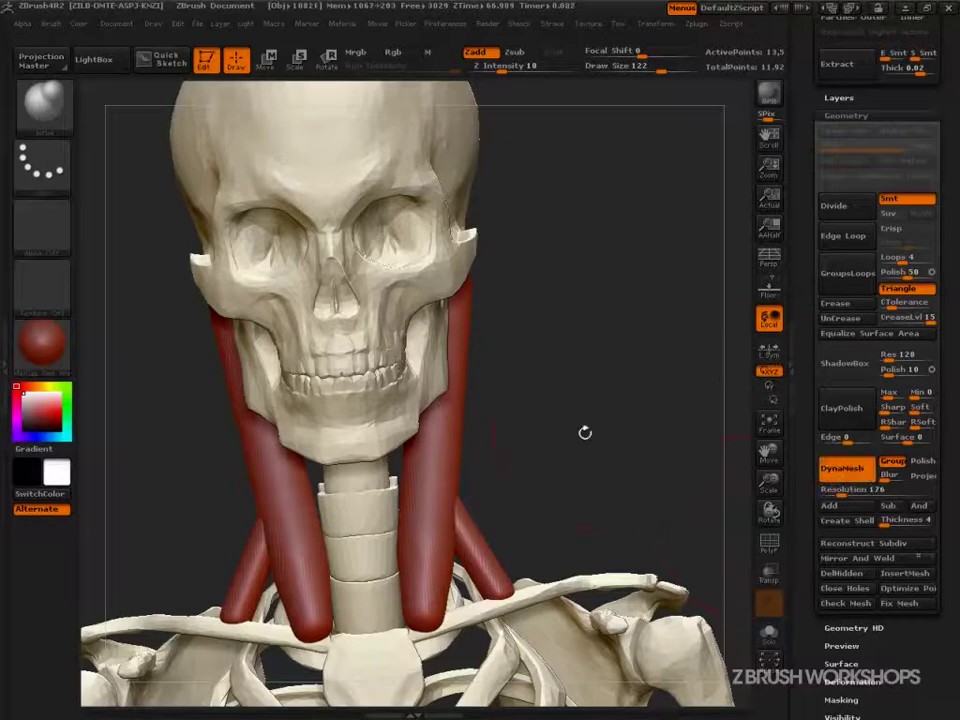
Try DynaMesh on the neck tubes at a resolution of about 80, and return the resolution to 176
left_click(848, 475)
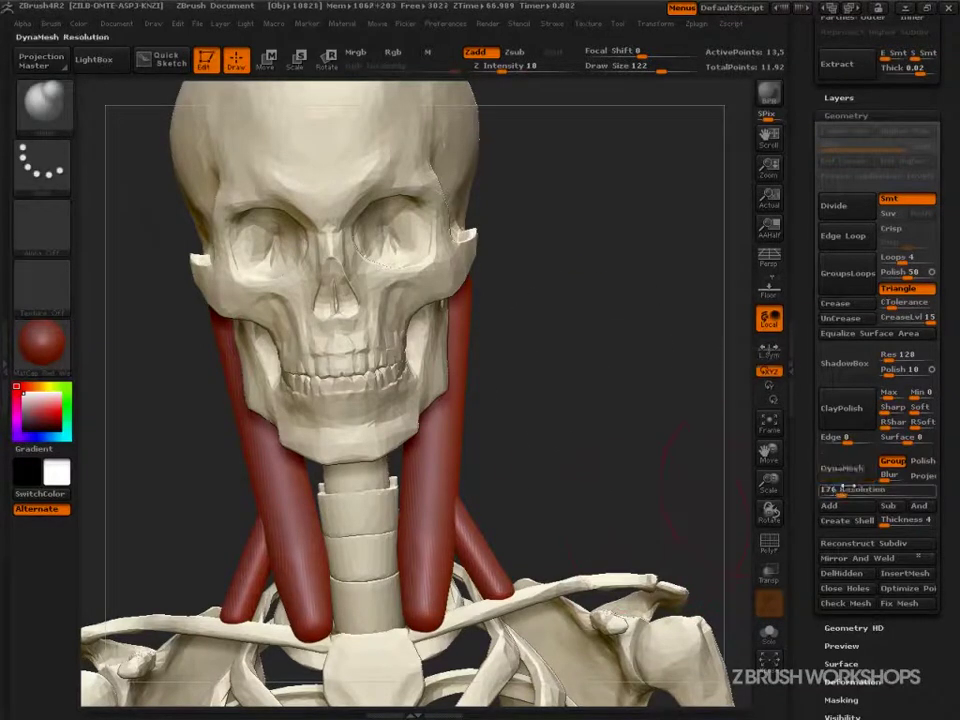
left_click(830, 491)
left_click(843, 468)
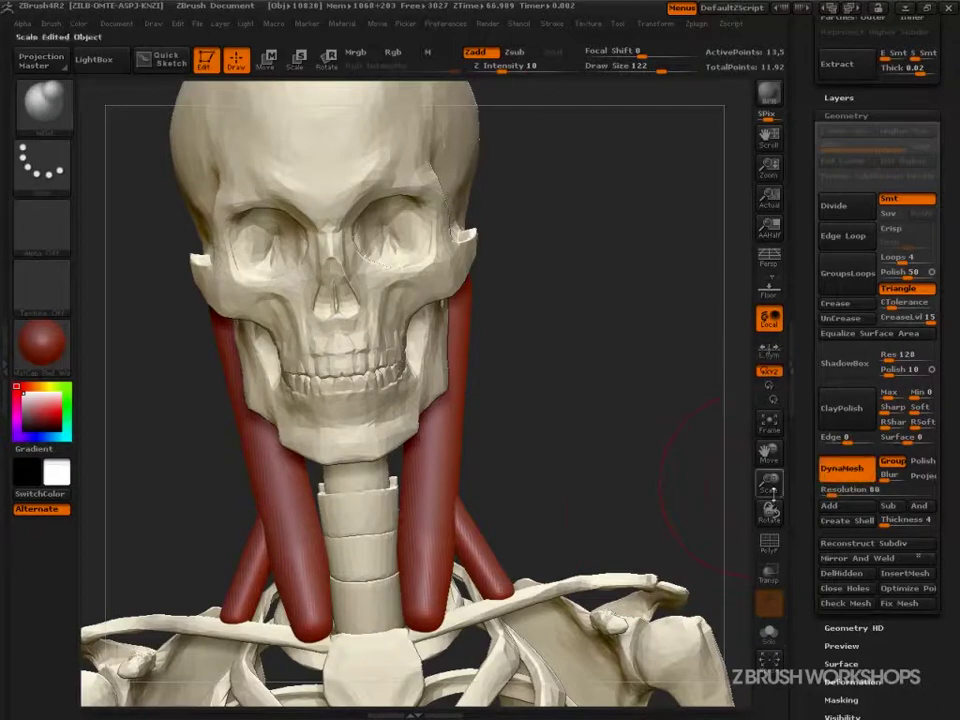
left_click_drag(647, 551, 660, 503)
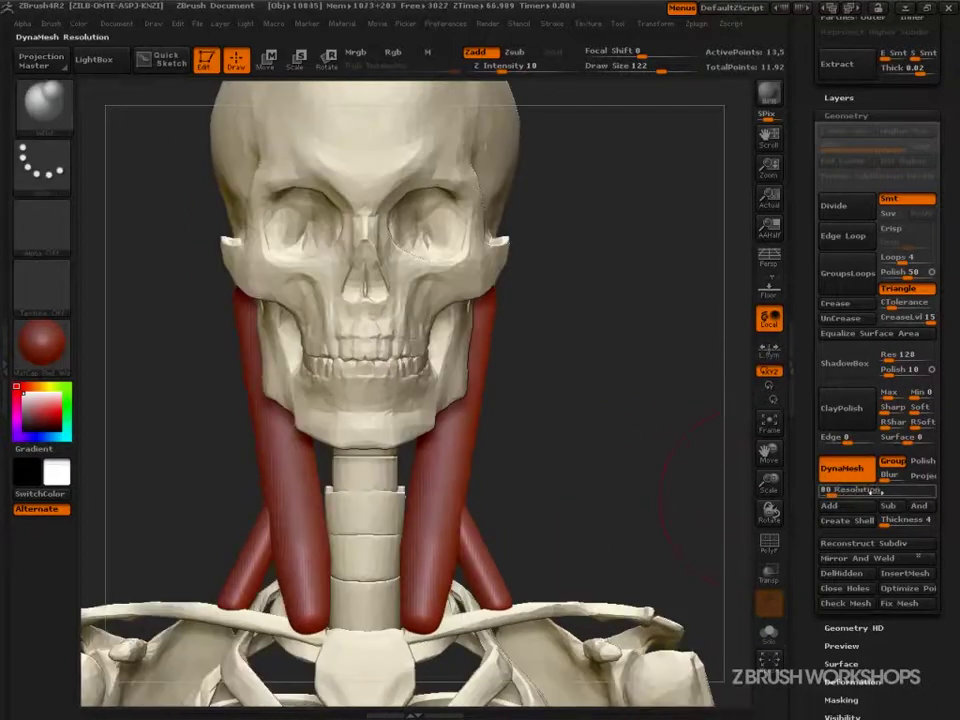
left_click_drag(831, 492, 845, 493)
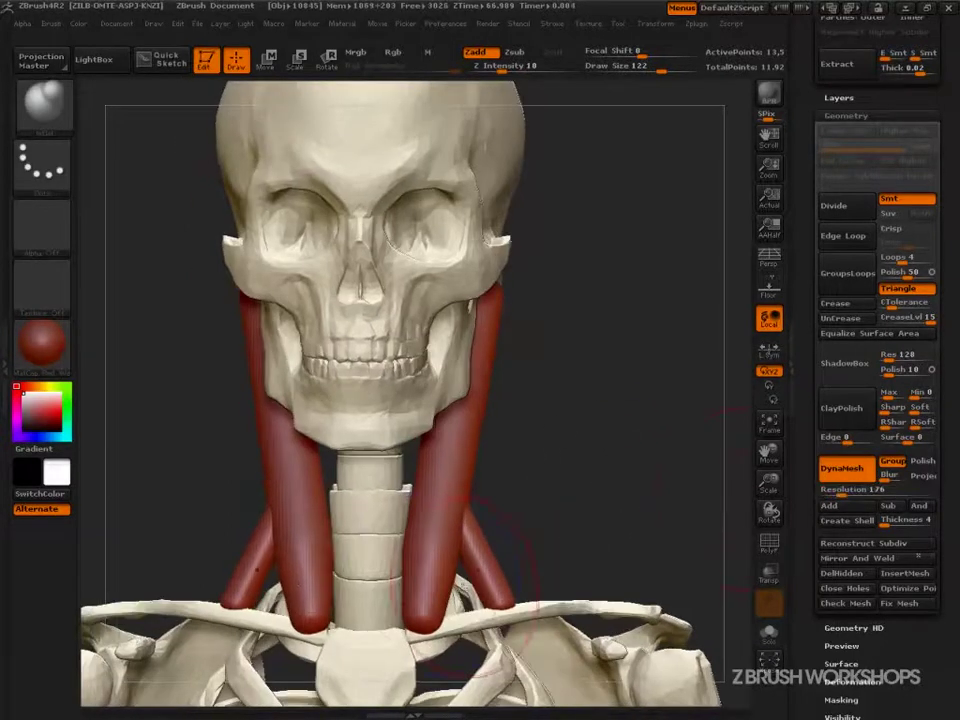
Taper the lower ends of the neck muscles toward the sternum and collarbones using the Inflate and Smooth brushes
key("b")
key("c")
key("b")
key("b")
key("i")
key("n")
key("b")
key("i")
key("n")
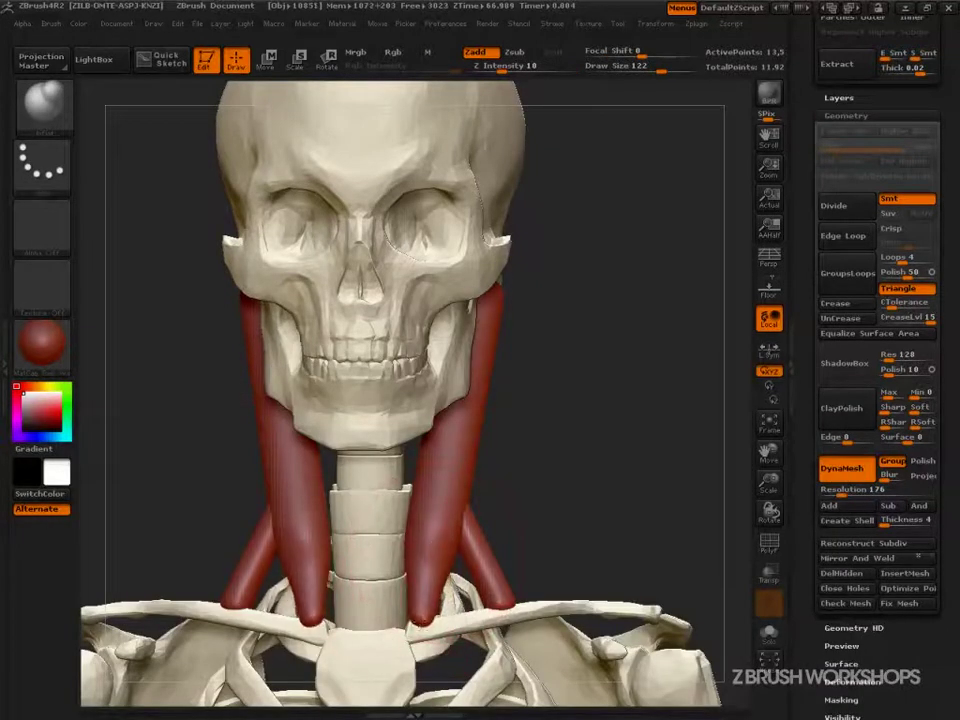
mouse_move(559, 553)
left_mouse_down()
mouse_move(450, 500)
mouse_move(400, 458)
left_mouse_up()
key("shift")
mouse_move(478, 490)
left_mouse_down("shift")
mouse_move(461, 545)
mouse_move(474, 508)
left_mouse_up("shift")
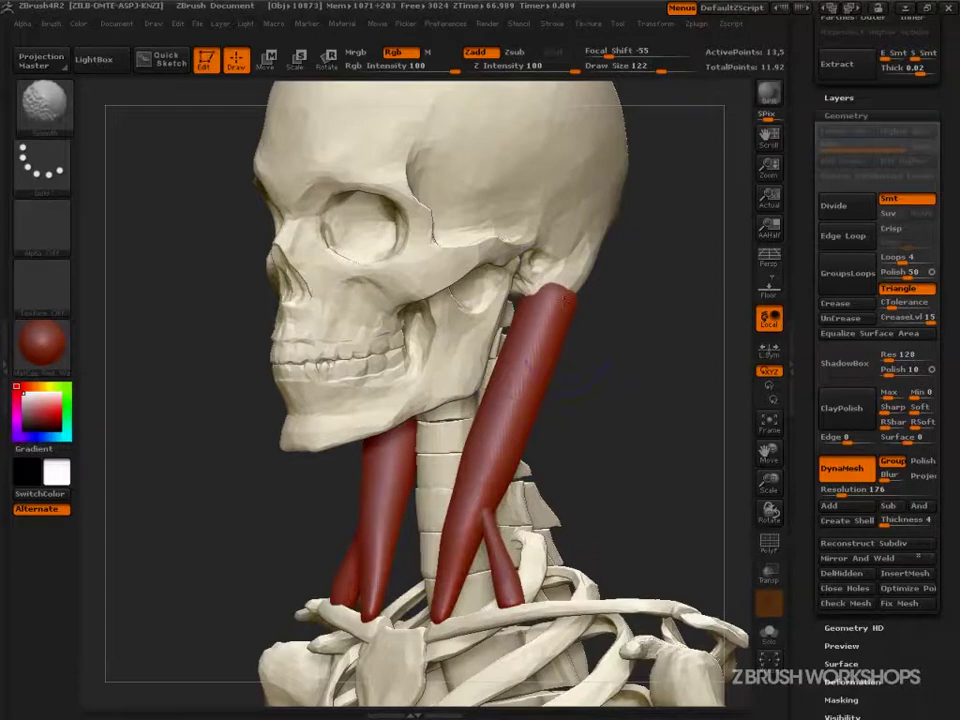
Smooth the upper ends of the long neck muscles where they attach to the skull behind the ear
left_click_drag(688, 345, 450, 340)
key("shift")
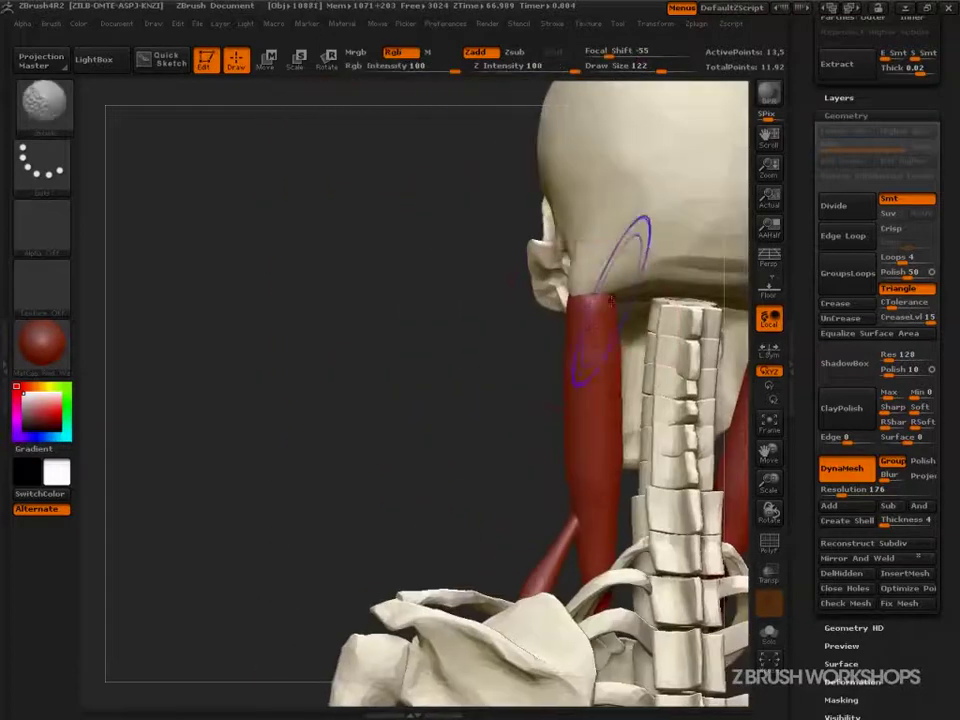
mouse_move(415, 400)
left_mouse_down()
mouse_move(706, 463)
mouse_move(619, 381)
mouse_move(645, 437)
left_mouse_up()
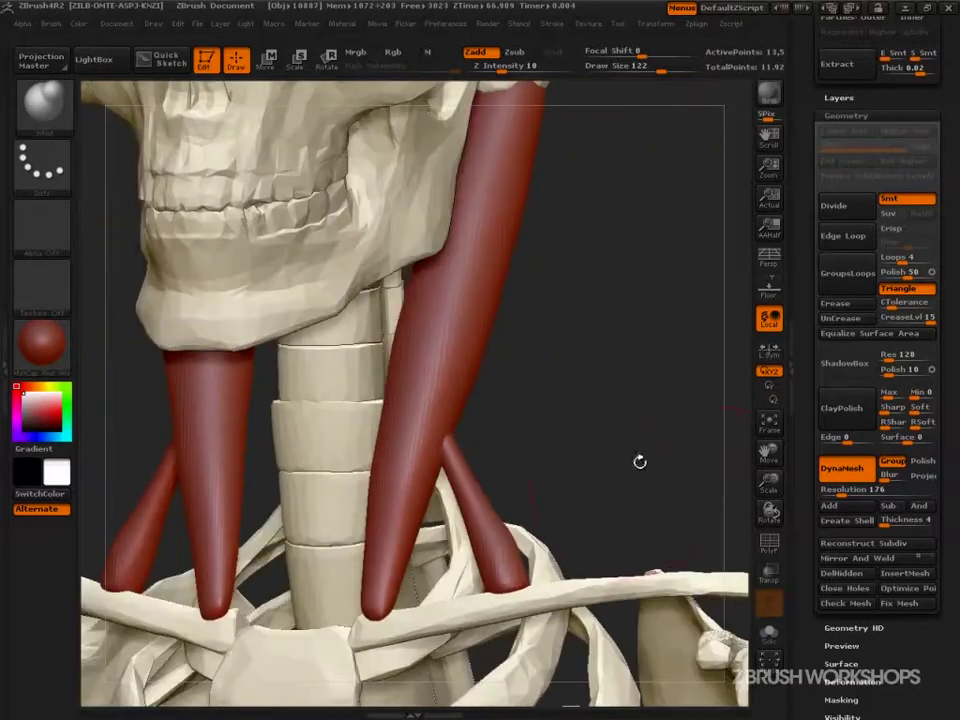
Isolate the short muscle branches above the collarbones and broaden them with the Inflate brush at a draw size of 97
key("b")
key("m")
key("v")
key("s")
left_click_drag(568, 526, 560, 526)
left_click(475, 506, "ctrl+shift")
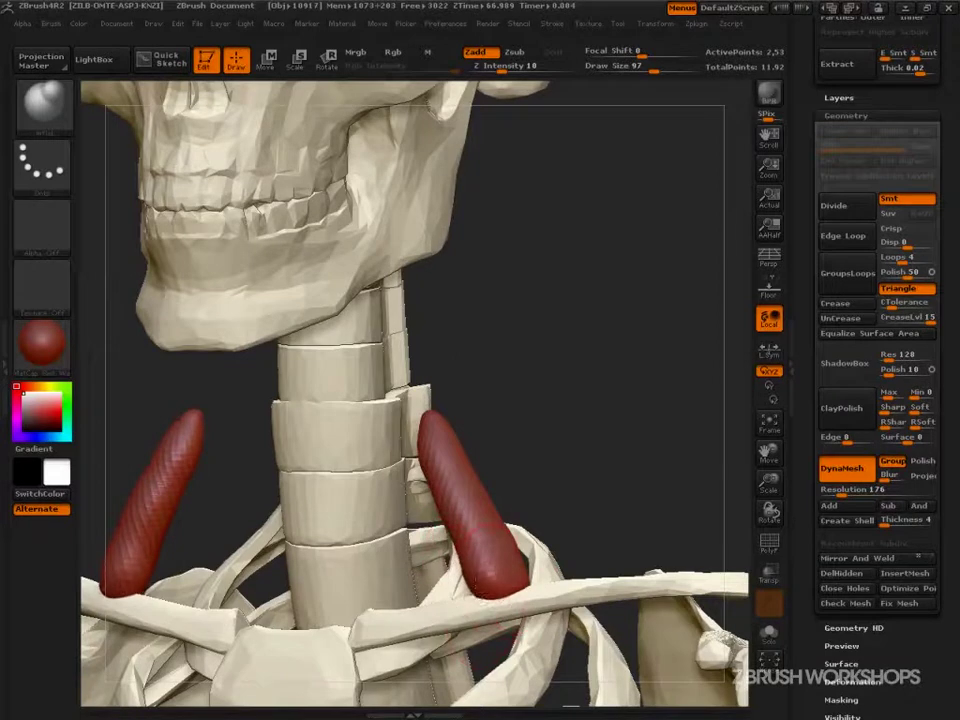
mouse_move(472, 591)
left_mouse_down()
mouse_move(415, 432)
mouse_move(436, 520)
mouse_move(478, 598)
mouse_move(441, 540)
mouse_move(409, 452)
mouse_move(411, 428)
left_mouse_up()
mouse_move(568, 411)
left_mouse_down()
mouse_move(521, 424)
mouse_move(468, 420)
left_mouse_up()
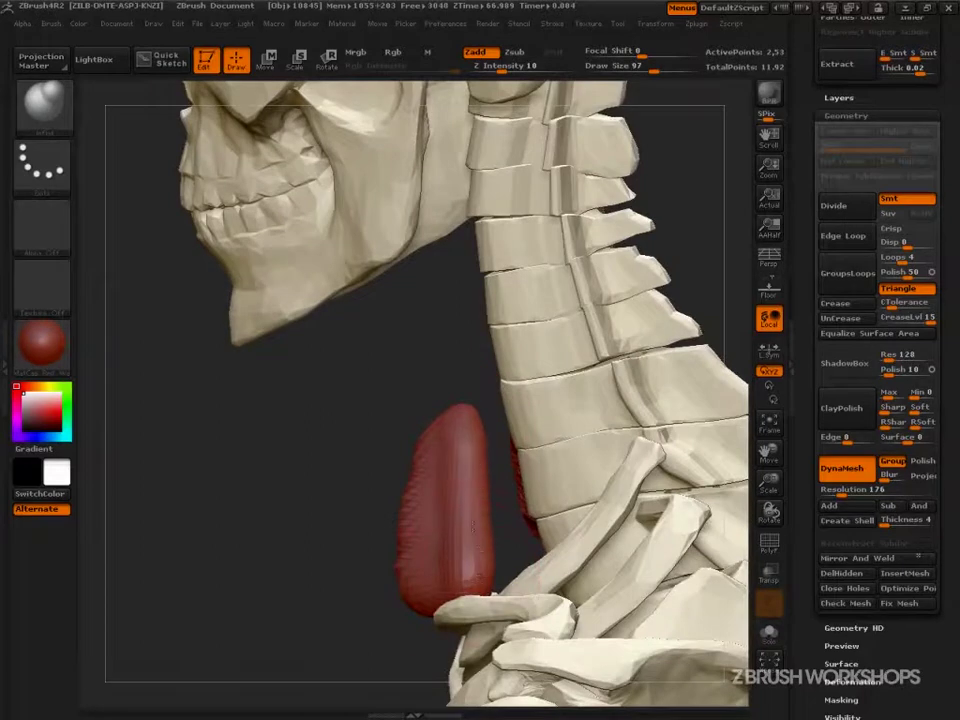
Flatten the outer surfaces of the isolated short muscle branches with the hPolish brush
key("b")
key("m")
key("v")
left_click_drag(337, 574, 432, 571)
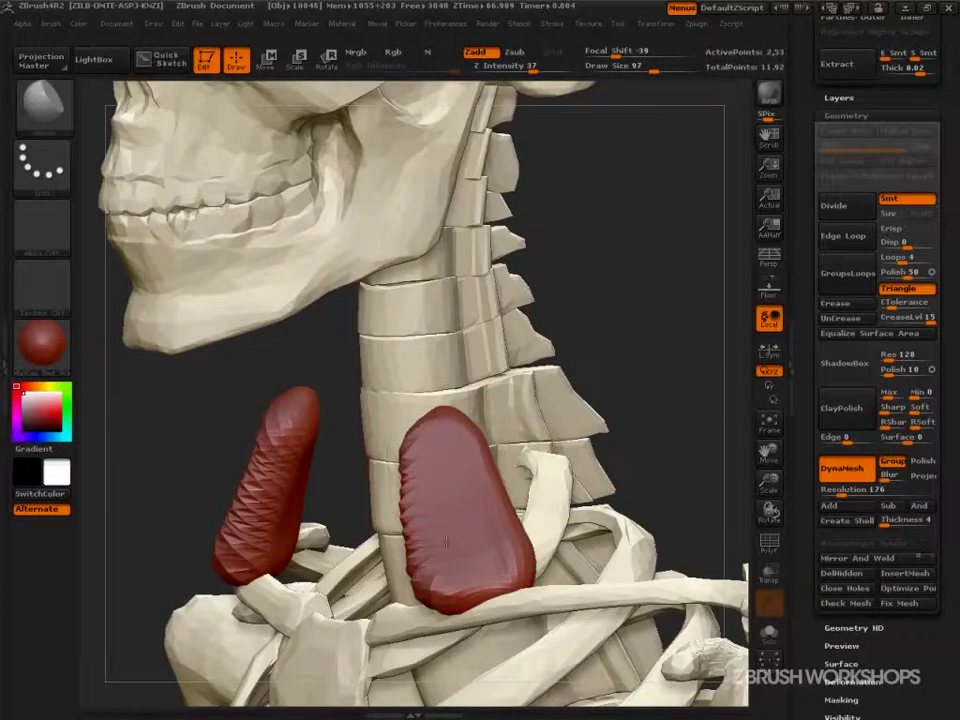
left_click_drag(640, 372, 679, 381)
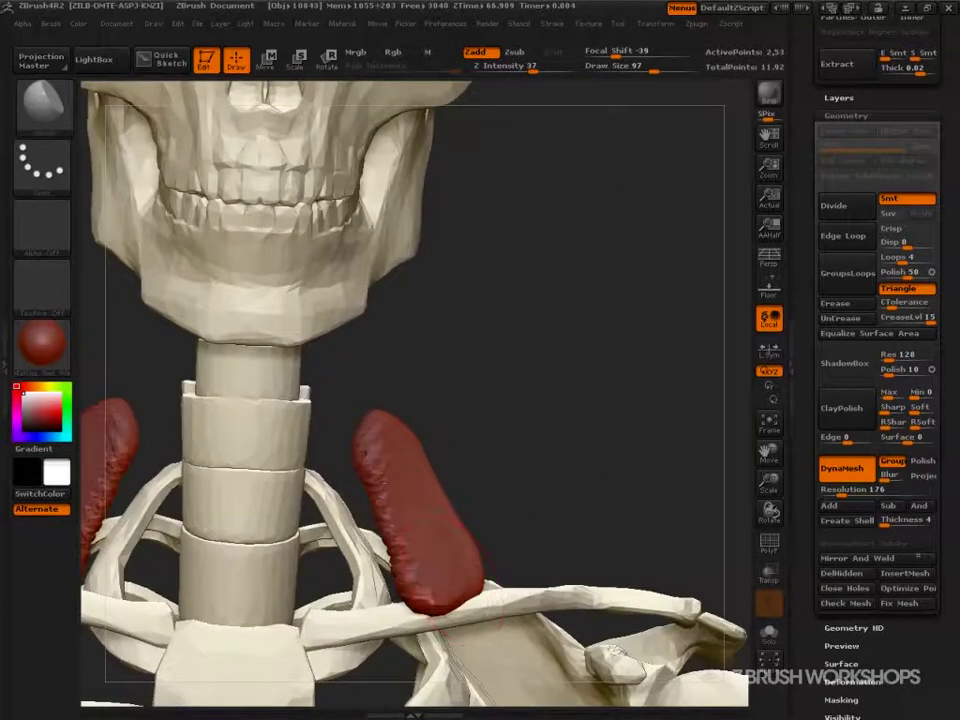
Push in the lower ends of the short branches with the Move brush at draw size 157 to fit the collarbones
mouse_move(549, 505)
left_mouse_down()
mouse_move(555, 512)
mouse_move(452, 615)
left_mouse_up()
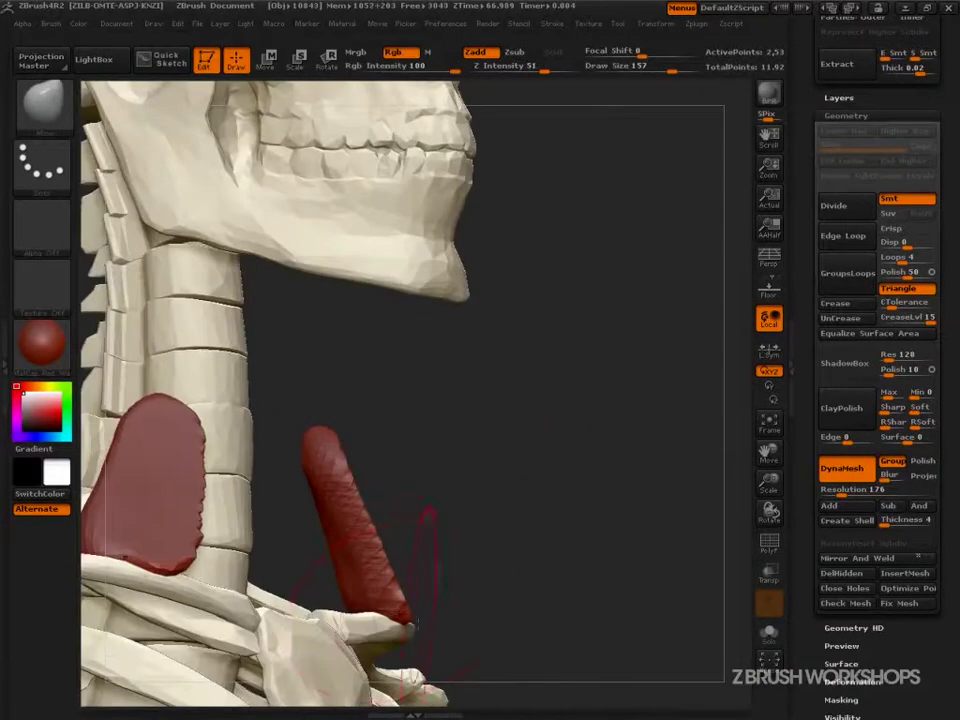
left_click_drag(381, 614, 362, 620)
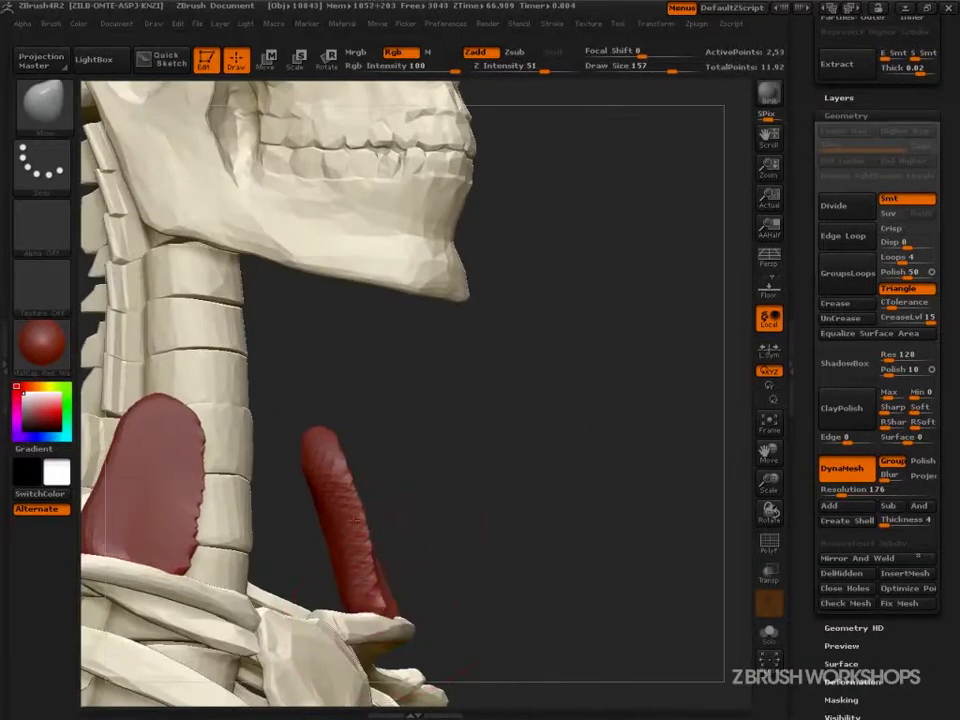
mouse_move(423, 484)
left_mouse_down()
mouse_move(590, 560)
mouse_move(480, 565)
left_mouse_up()
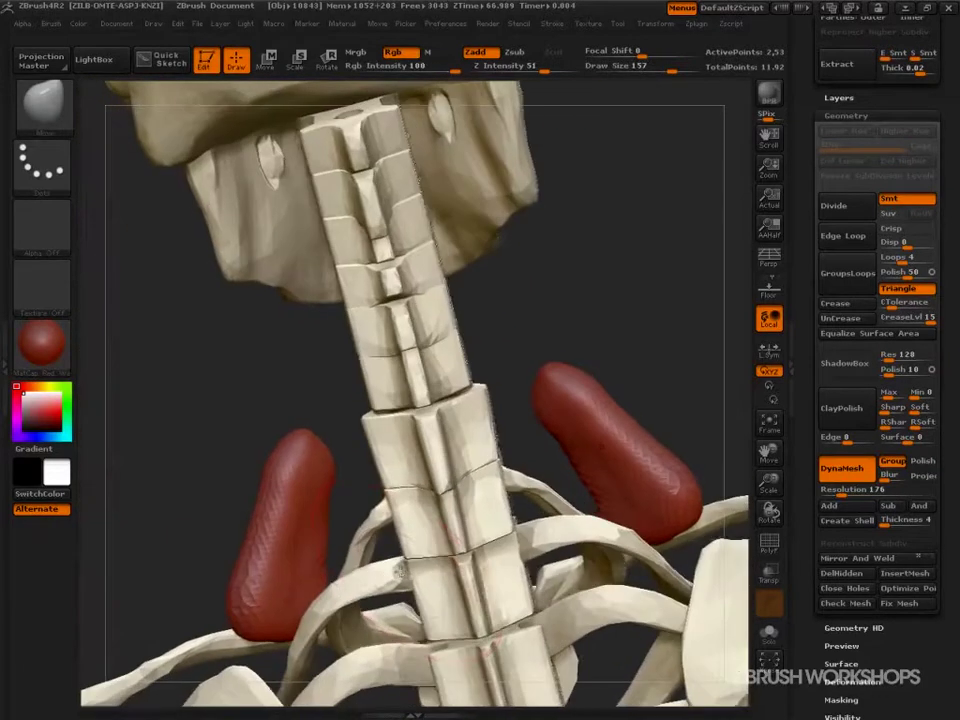
Polish and smooth the short branches with hPolish, and show the complete neck muscles with PolyFrame turned on
key("b")
key("h")
key("p")
key("shift+s")
mouse_move(377, 531)
left_mouse_down()
mouse_move(330, 520)
mouse_move(294, 457)
mouse_move(262, 600)
mouse_move(298, 595)
mouse_move(280, 470)
left_mouse_up()
left_click_drag(319, 580, 580, 549)
left_click_drag(405, 457, 547, 542)
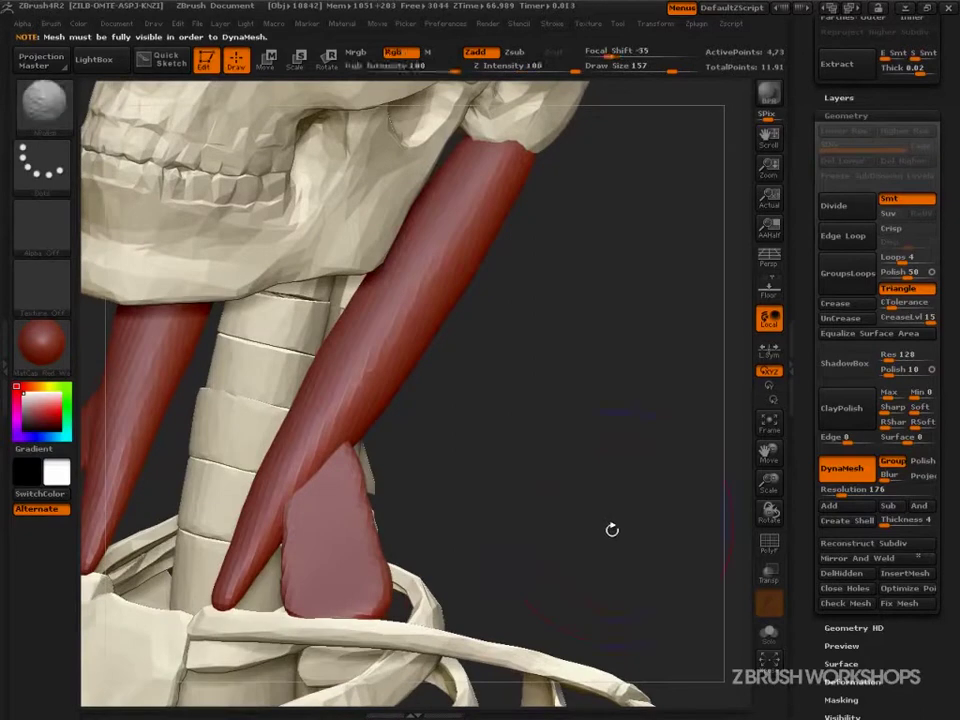
key("shift+f")
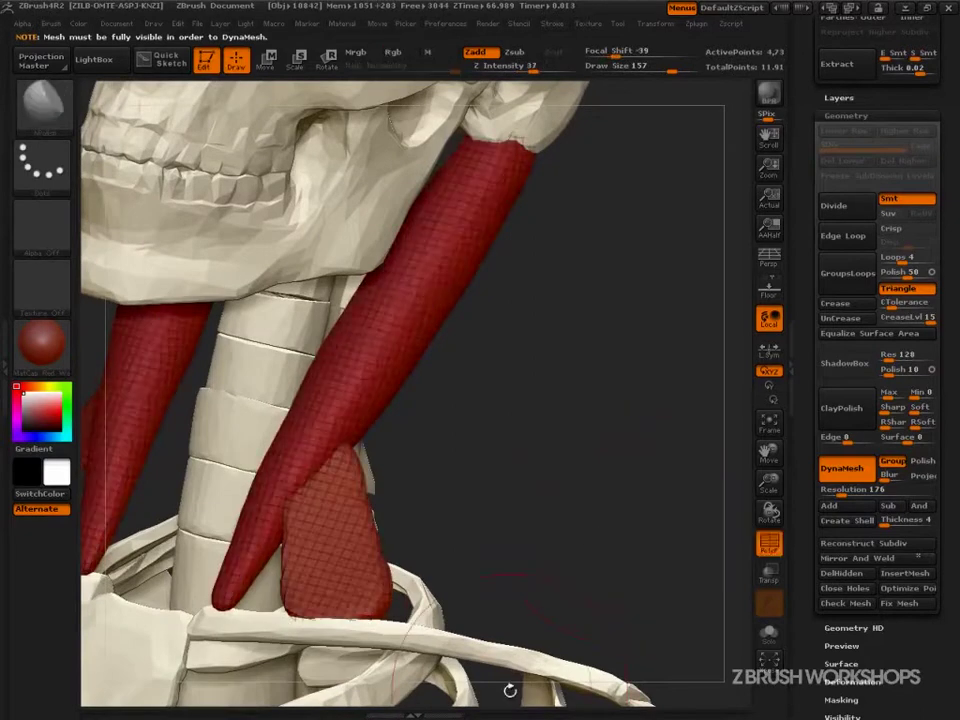
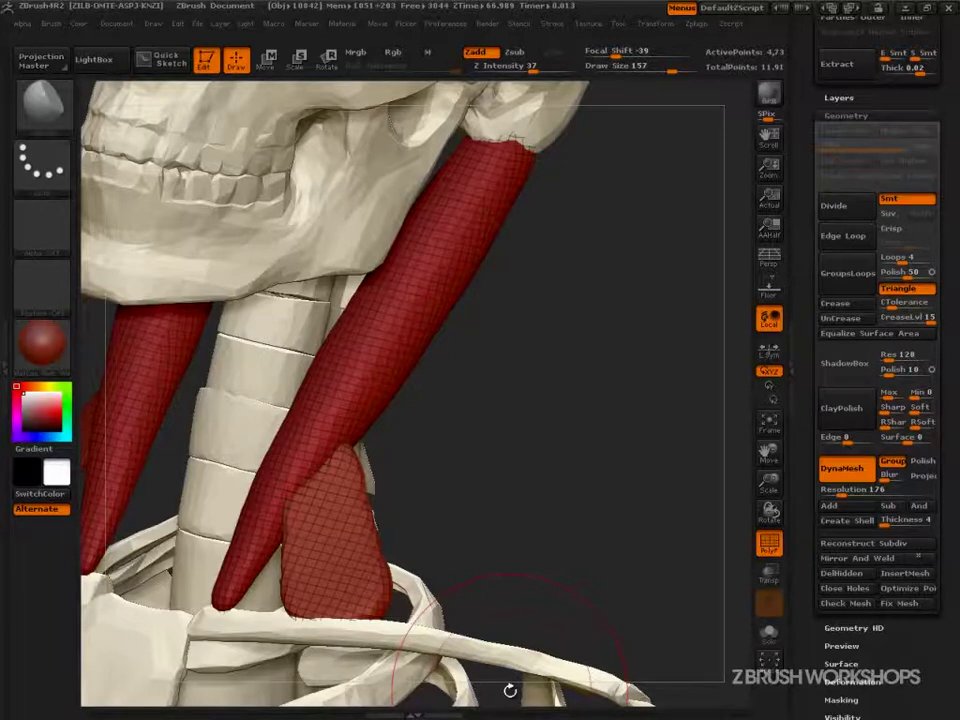
Isolate the short muscle branches, pull their upper ends upward with the SnakeHook brush at draw size 235, and show all muscles again
mouse_move(510, 690)
left_mouse_down("shift")
mouse_move(643, 487)
mouse_move(615, 493)
mouse_move(632, 484)
left_mouse_up("shift")
left_click(339, 537, "ctrl+shift")
left_click_drag(504, 436, 549, 465, "alt")
key("b")
key("i")
key("n")
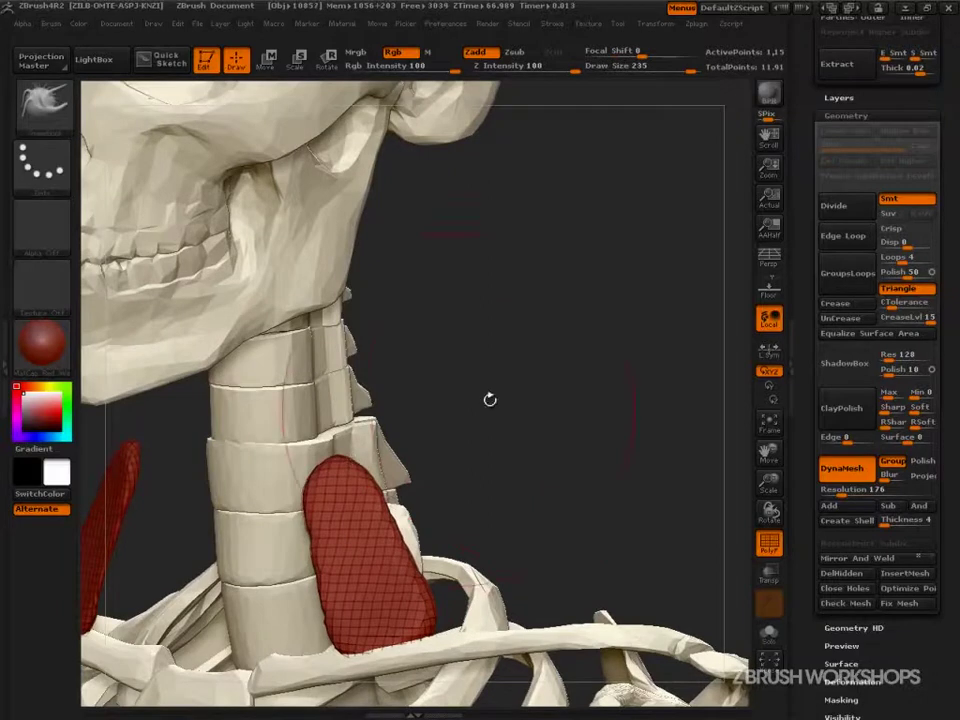
left_click_drag(429, 420, 509, 405)
mouse_move(346, 470)
left_mouse_down()
mouse_move(370, 456)
mouse_move(398, 394)
left_mouse_up()
left_click(609, 343, "ctrl+shift")
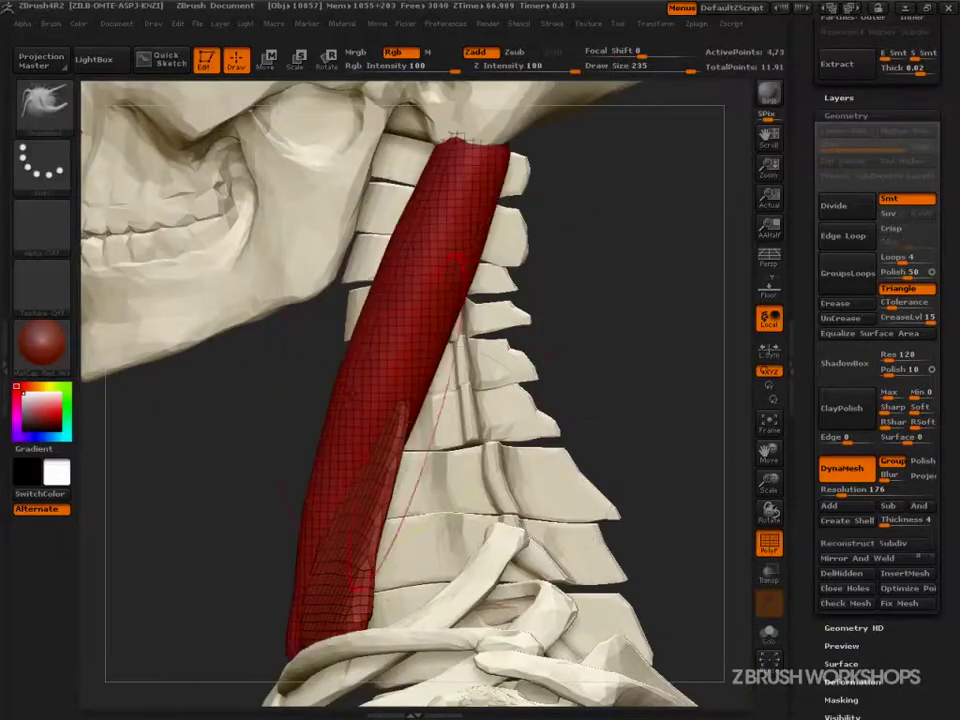
Mask the long neck muscles so that only the short branches stay unmasked, and return to Draw mode
key("r")
left_click_drag(617, 382, 591, 399)
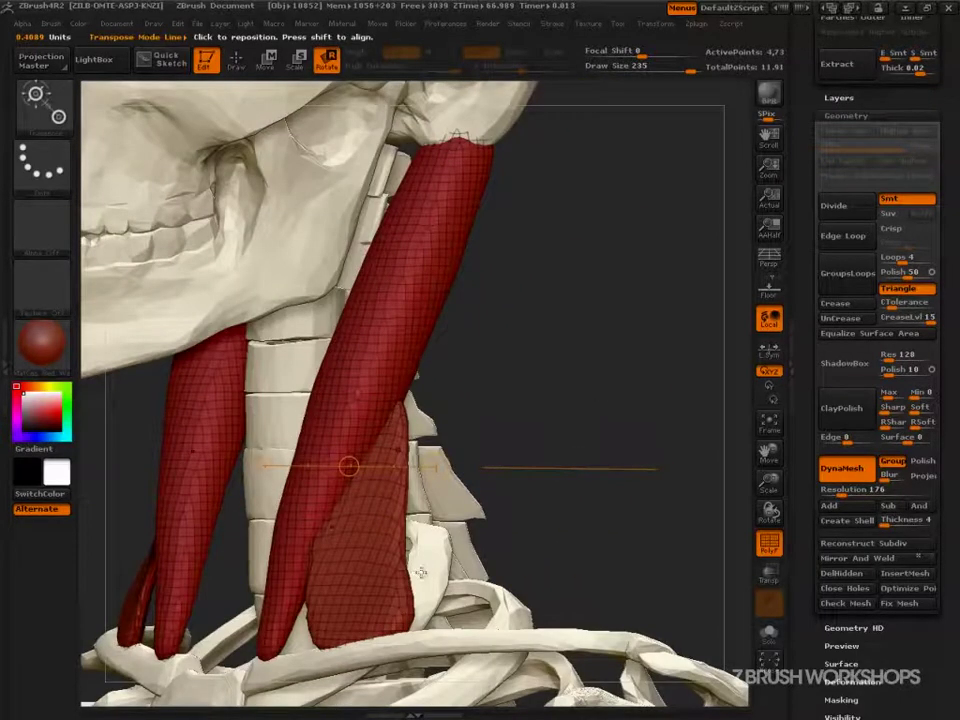
left_click_drag(370, 530, 333, 418, "ctrl")
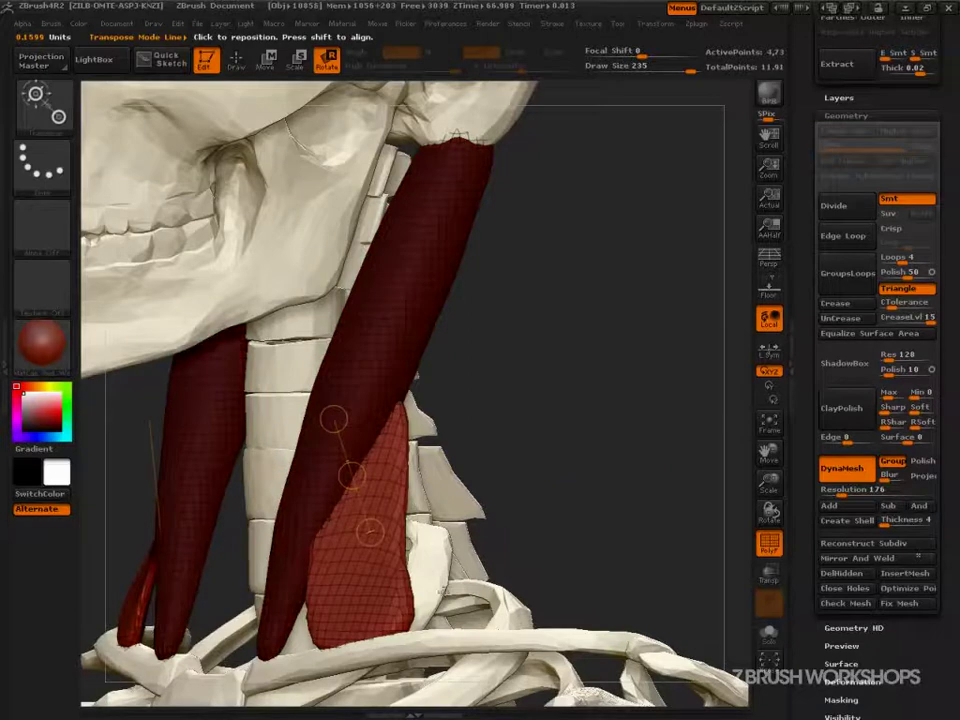
left_click(236, 70)
Stretch the unmasked short branches up and back behind the long muscles with the SnakeHook brush at draw size 235
left_click_drag(660, 408, 532, 446)
key("b")
key("m")
key("v")
left_click_drag(420, 405, 437, 350)
left_click_drag(322, 566, 353, 567)
left_click_drag(364, 624, 374, 621)
left_click_drag(227, 664, 562, 696)
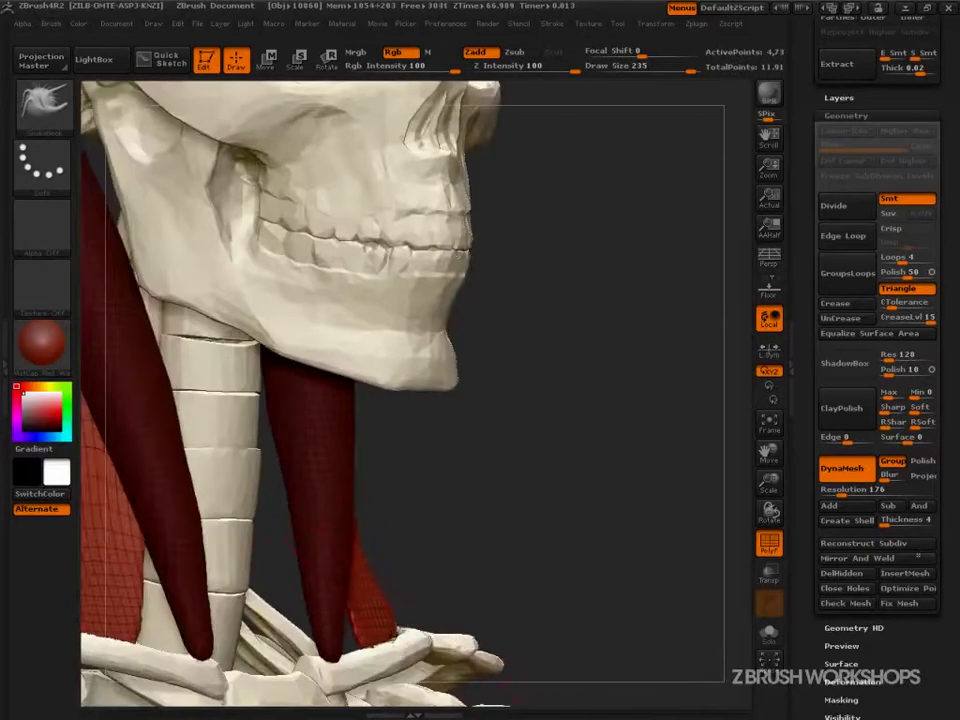
left_click_drag(525, 576, 325, 585)
left_click_drag(562, 533, 561, 450)
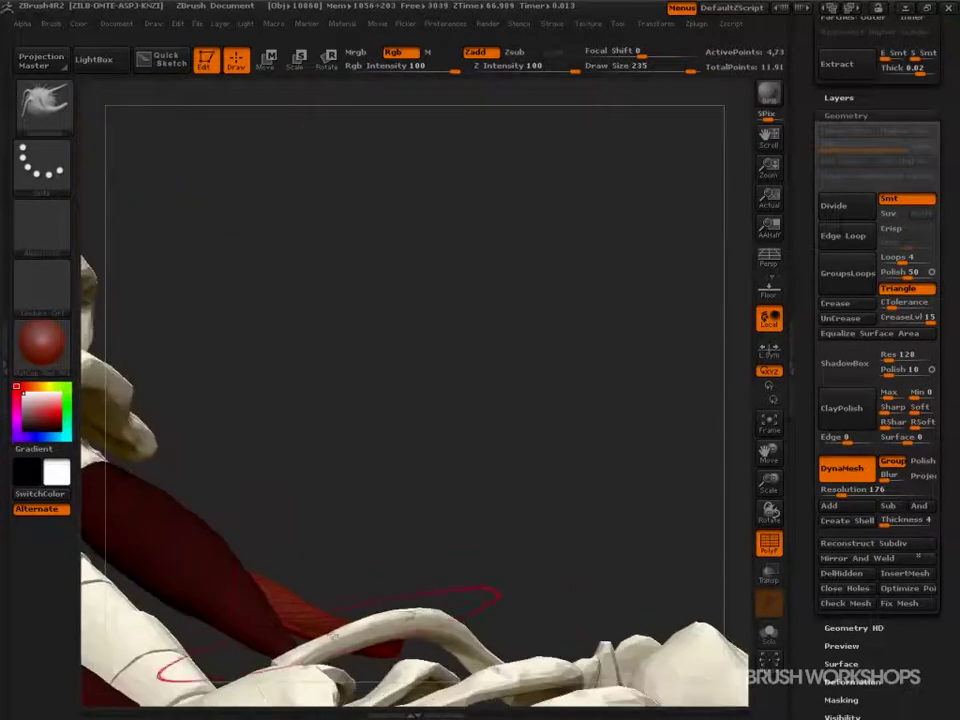
left_click_drag(415, 532, 563, 565)
left_click_drag(530, 476, 450, 515)
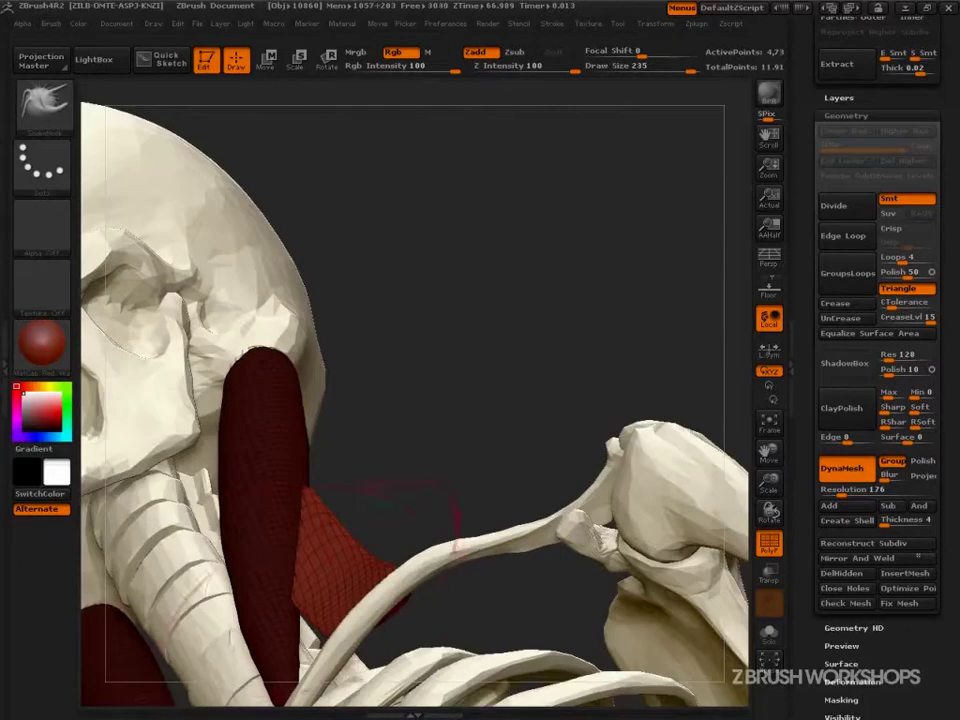
left_click_drag(402, 461, 602, 501)
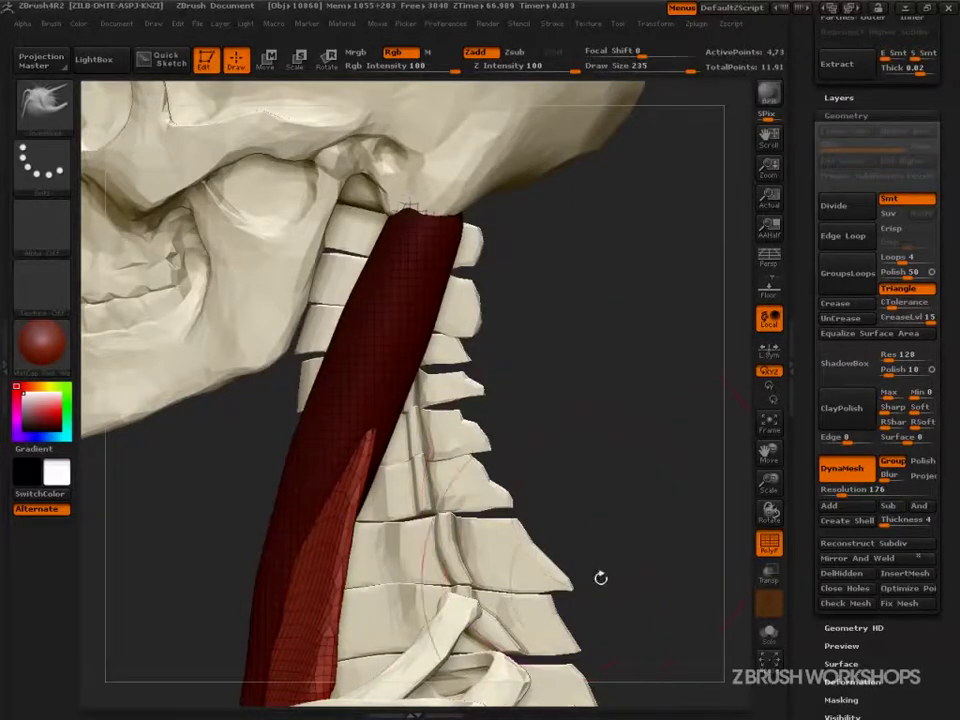
Mask the lower ends of the short branches and try rotating their upper parts about a transpose line along the branch
left_click_drag(583, 581, 649, 542)
key("r")
left_click_drag(472, 510, 484, 510)
left_click_drag(326, 652, 340, 570, "ctrl")
left_click_drag(351, 491, 331, 639)
mouse_move(339, 566)
left_mouse_down()
mouse_move(337, 583)
mouse_move(343, 566)
left_mouse_up()
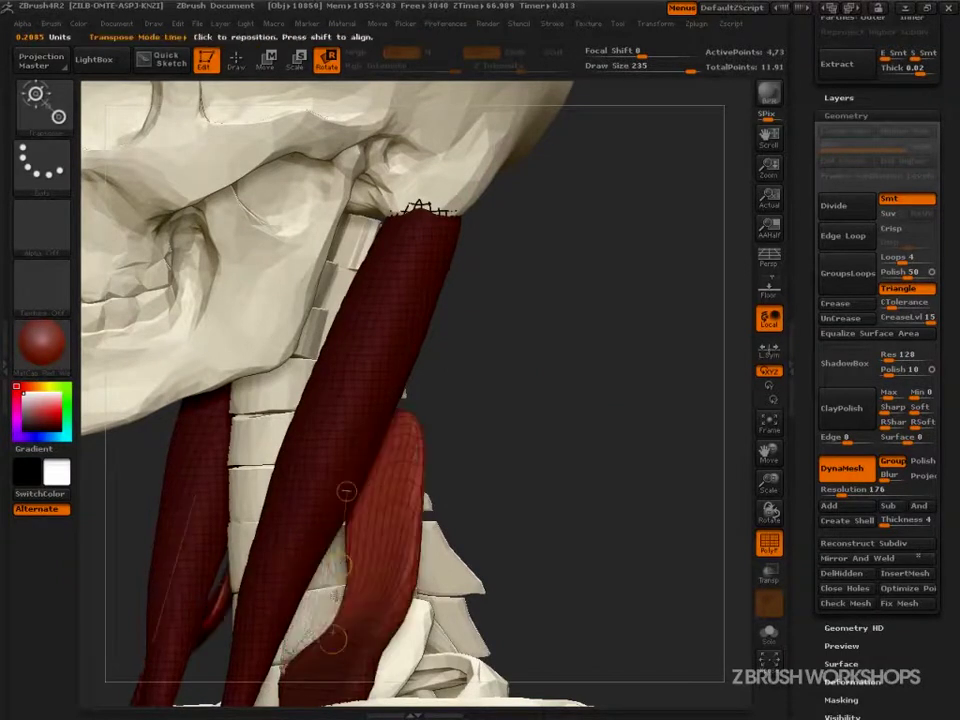
key("ctrl+z")
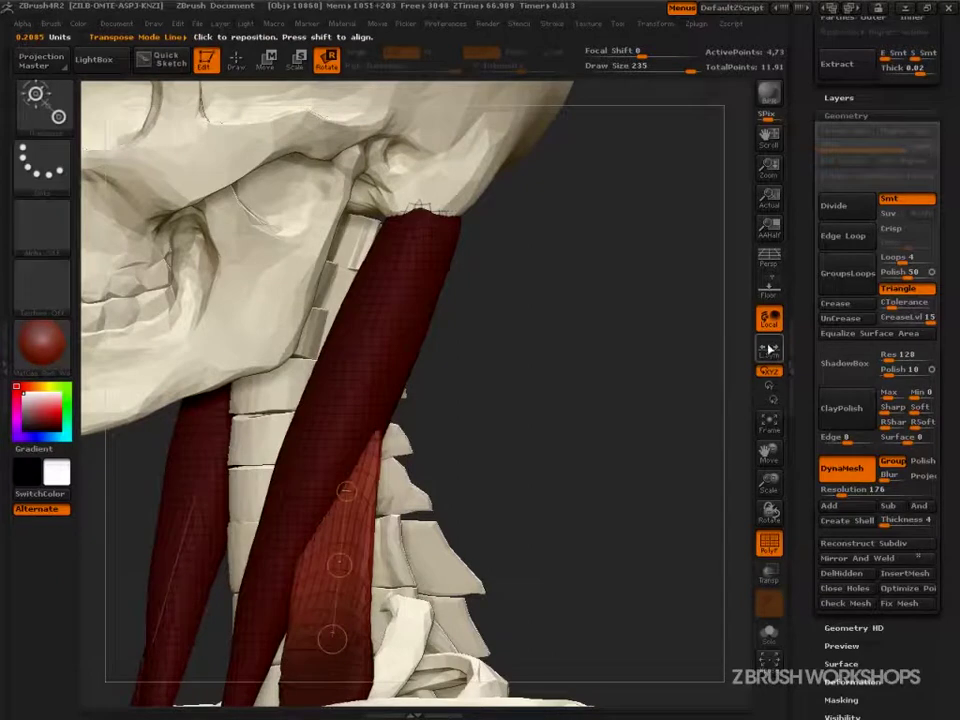
Turn on local symmetry and rotate the upper parts of the short branches to align them with the long muscles
left_click_drag(339, 566, 350, 344)
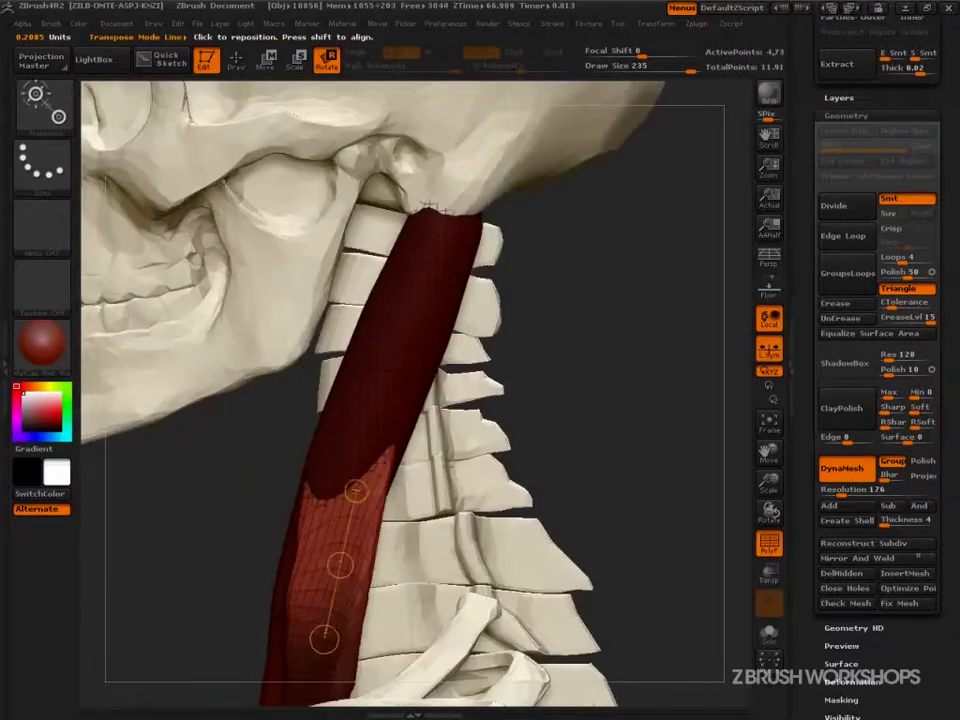
left_click_drag(612, 488, 663, 360)
left_click_drag(338, 574, 377, 393)
left_click_drag(460, 367, 517, 360)
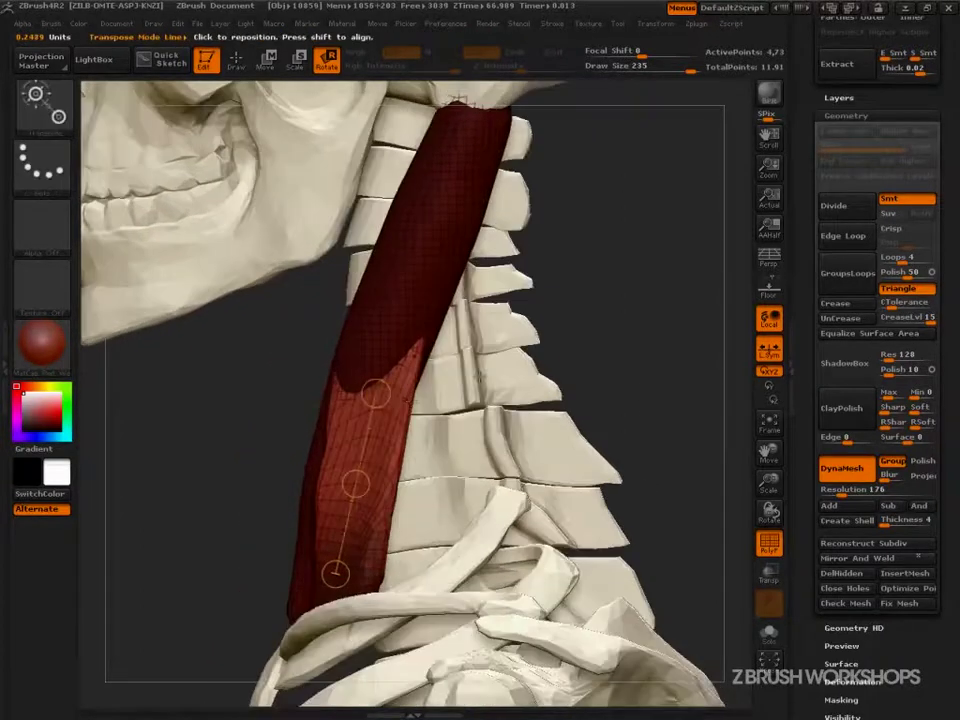
left_click_drag(356, 484, 390, 382)
left_click_drag(356, 484, 382, 438)
left_click_drag(618, 316, 702, 314)
left_click_drag(376, 393, 368, 394)
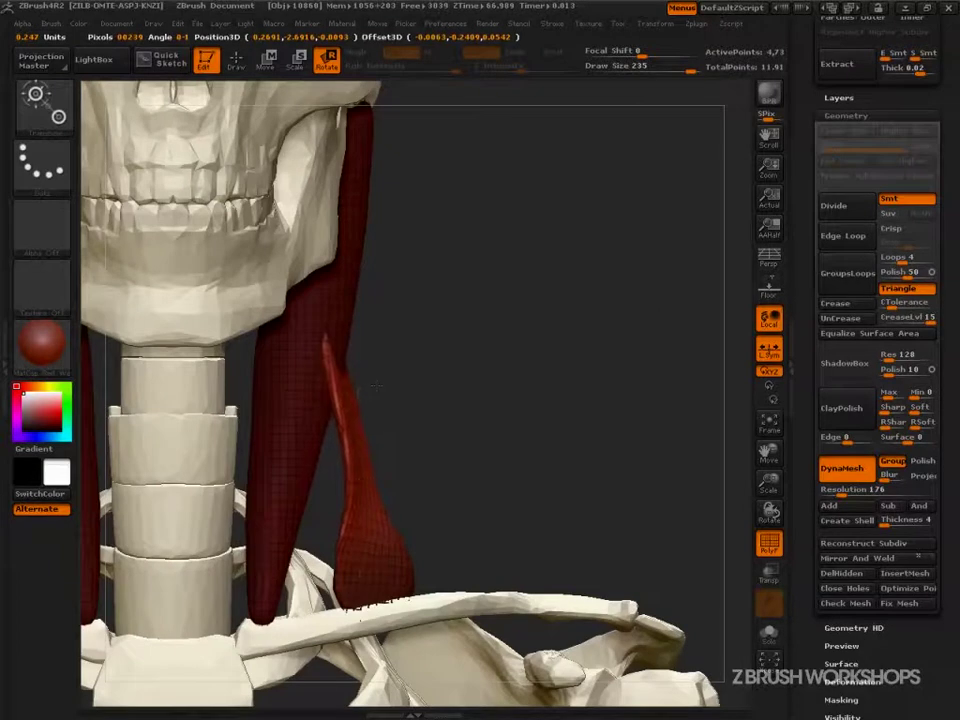
Reshape the upper and middle parts of the short branches with the Move brush at draw size 256, smooth them, and clear the mask
key("q")
key("s")
left_click_drag(510, 493, 514, 493)
mouse_move(364, 503)
left_mouse_down()
mouse_move(352, 506)
mouse_move(366, 535)
left_mouse_up()
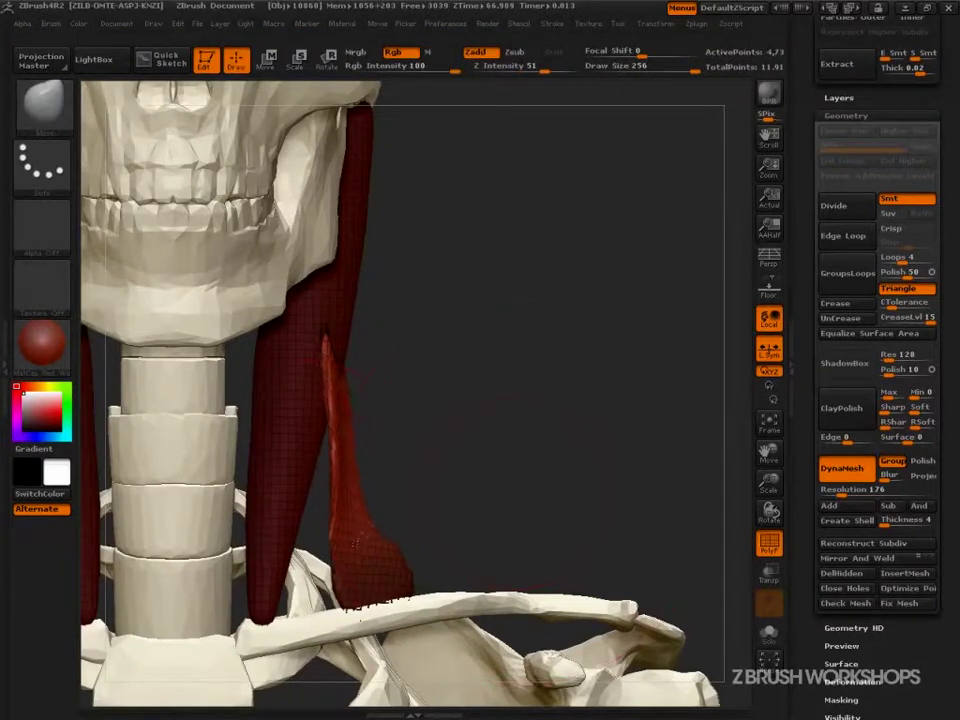
left_click_drag(356, 463, 350, 485, "shift")
mouse_move(503, 430)
left_mouse_down()
mouse_move(392, 429)
mouse_move(419, 428)
left_mouse_up()
left_click_drag(340, 383, 353, 381)
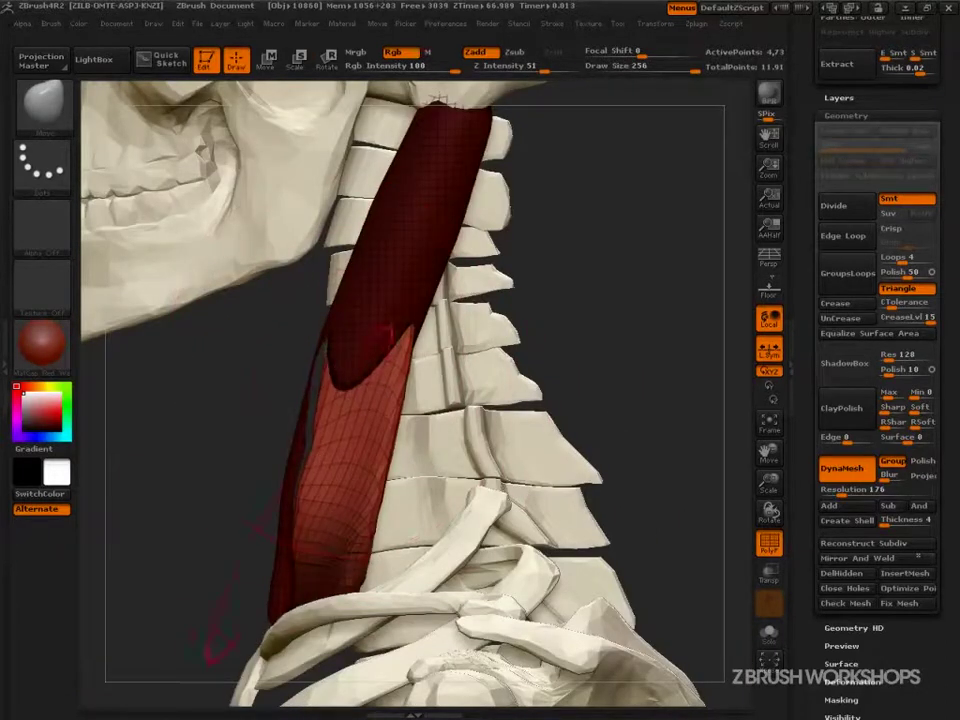
left_click_drag(300, 492, 312, 493)
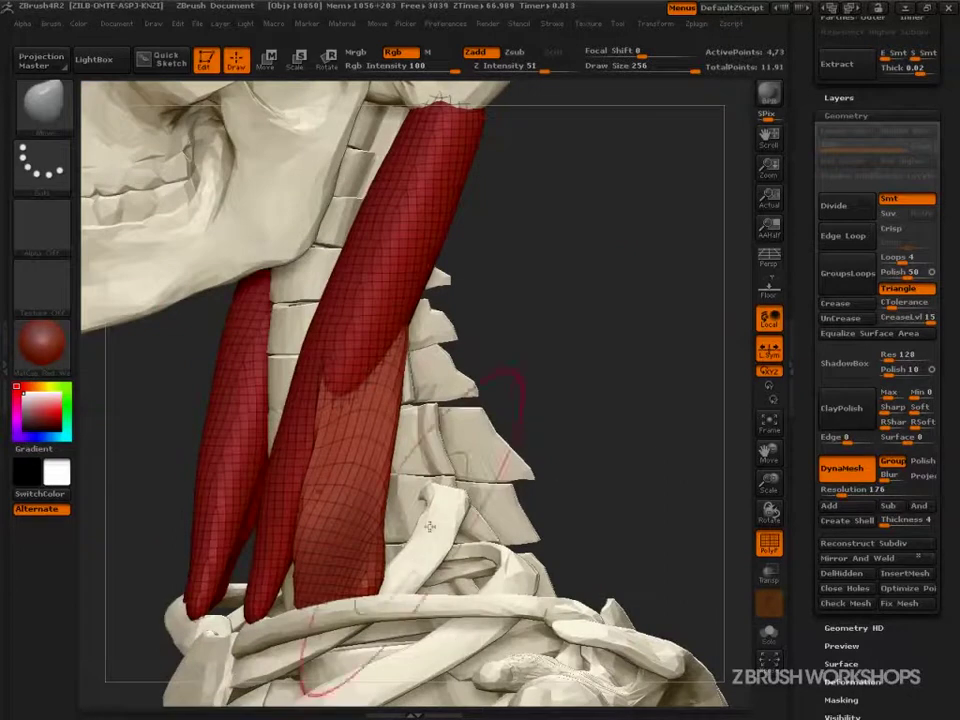
Refine and smooth the lower ends of the short branches at the collarbones, using the Move brush at draw sizes 183 and 44
key("s")
left_click(324, 532)
left_click_drag(304, 513, 310, 513)
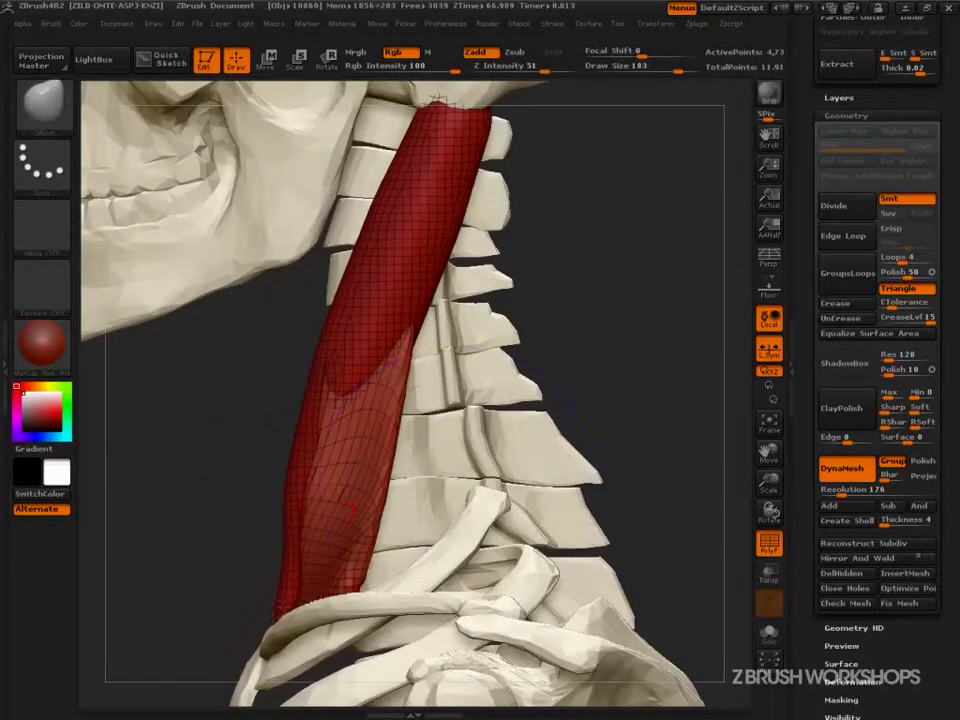
mouse_move(352, 510)
left_mouse_down("shift")
mouse_move(335, 518)
mouse_move(320, 472)
mouse_move(333, 365)
mouse_move(330, 478)
mouse_move(345, 400)
mouse_move(332, 590)
left_mouse_up("shift")
left_click_drag(227, 542, 273, 543)
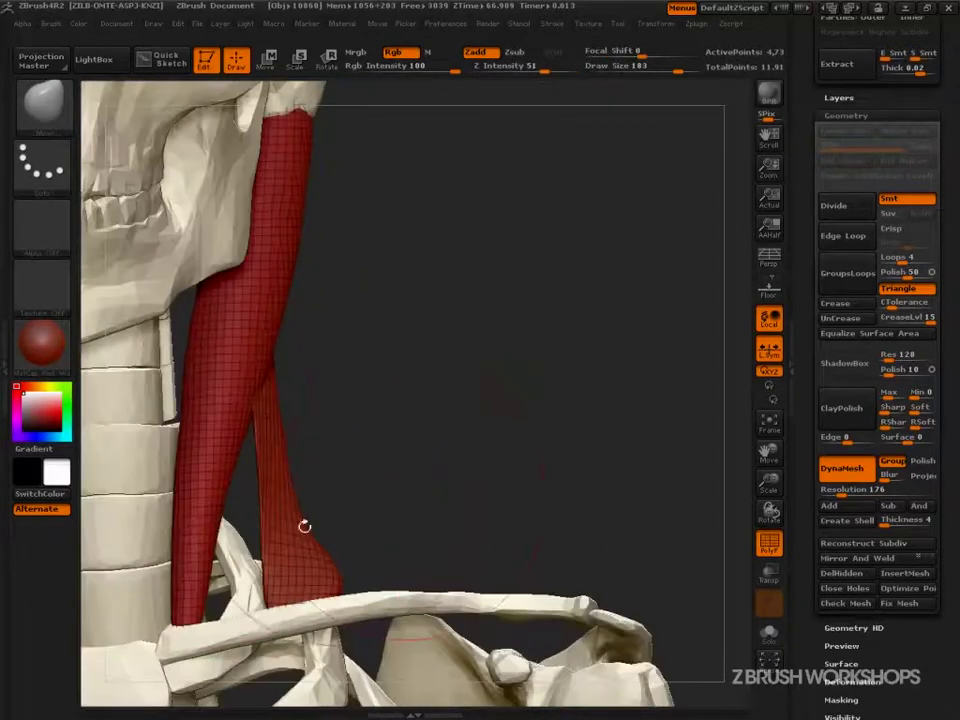
key("shift")
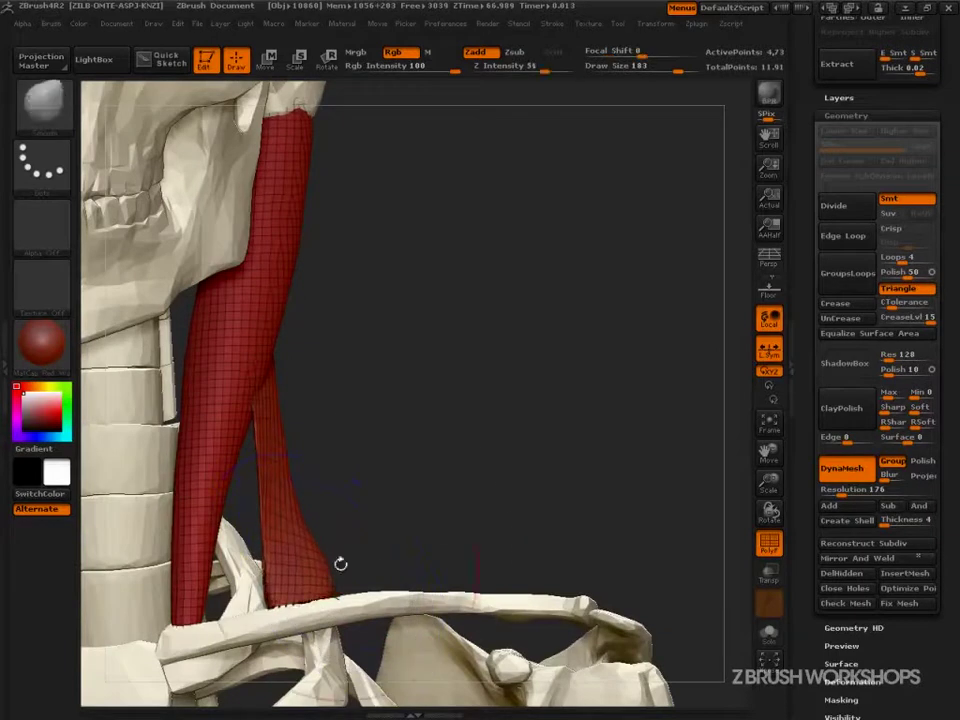
key("s")
left_click_drag(398, 551, 352, 552)
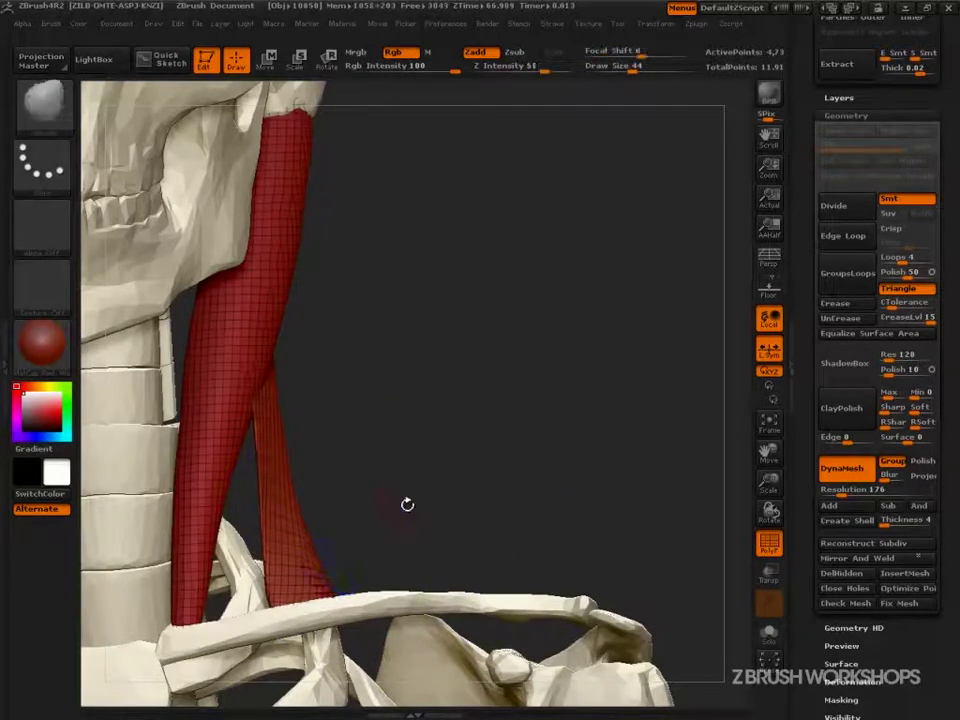
Thicken the thin short branches with the Inflate brush at draw size 133, working around to their back side
key("b")
key("i")
key("n")
key("s")
left_click_drag(408, 508, 441, 508)
mouse_move(445, 503)
left_mouse_down()
mouse_move(476, 475)
mouse_move(240, 450)
left_mouse_up()
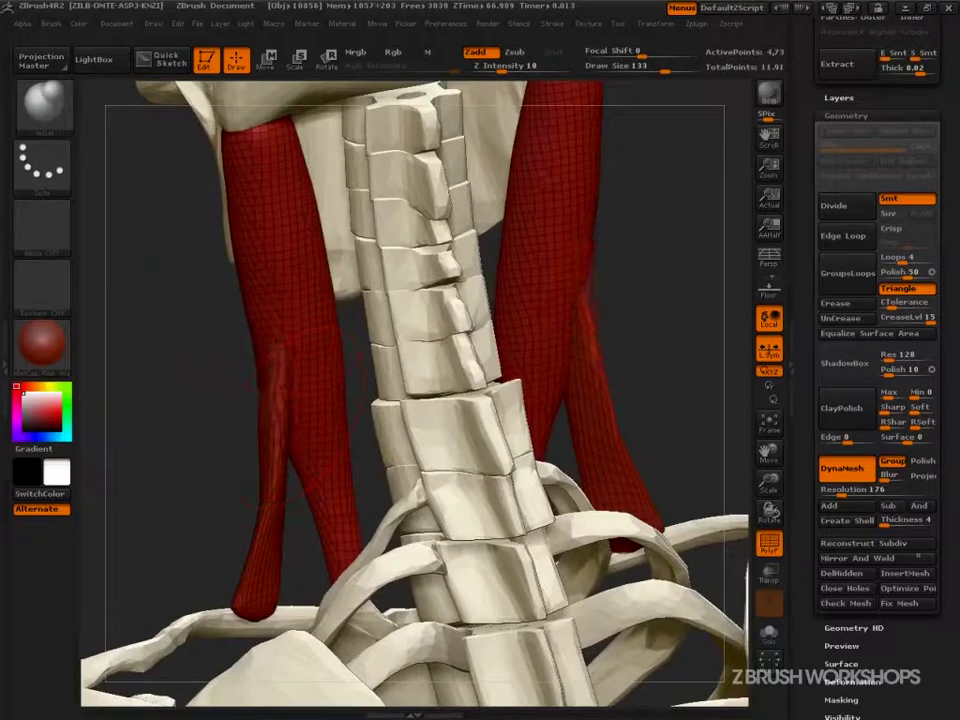
left_click_drag(335, 445, 446, 385)
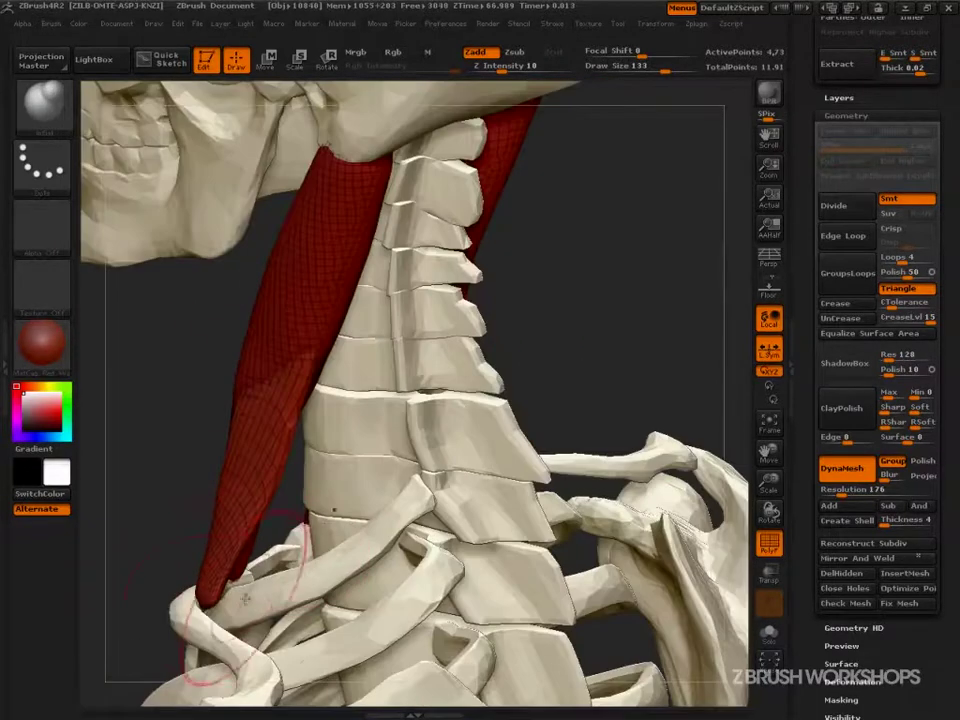
key("b")
key("m")
key("v")
left_click_drag(153, 553, 321, 579)
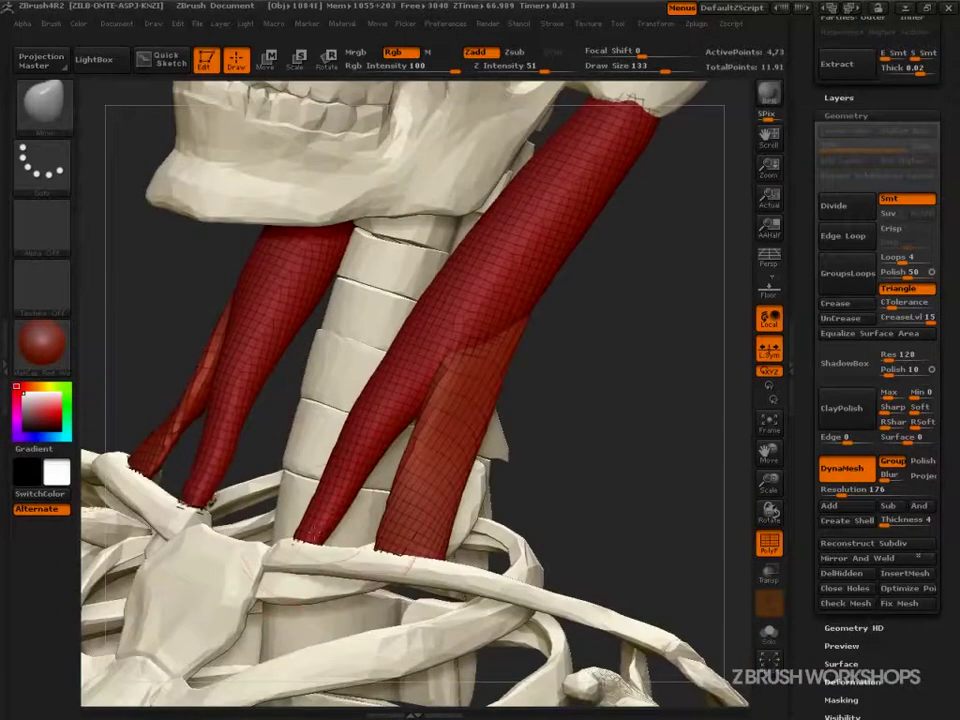
key("ctrl+z")
Thin the lower ends of the long front branches into narrow tendons with the Inflate brush in subtract mode at draw size 133
key("b")
key("i")
key("n")
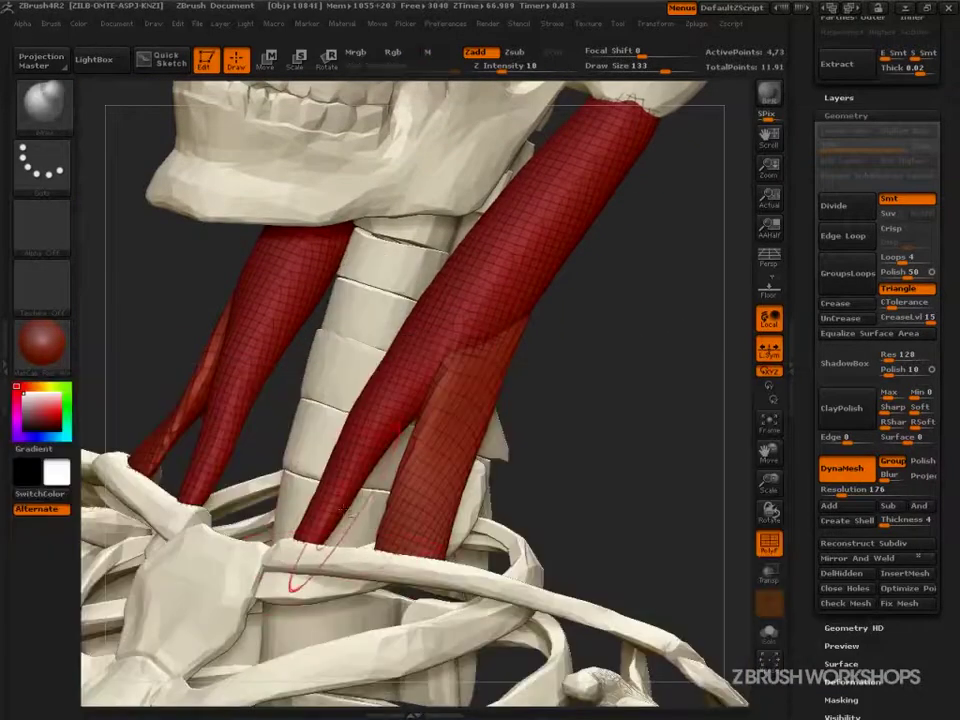
left_click_drag(318, 540, 340, 508, "alt")
left_click_drag(560, 450, 620, 445)
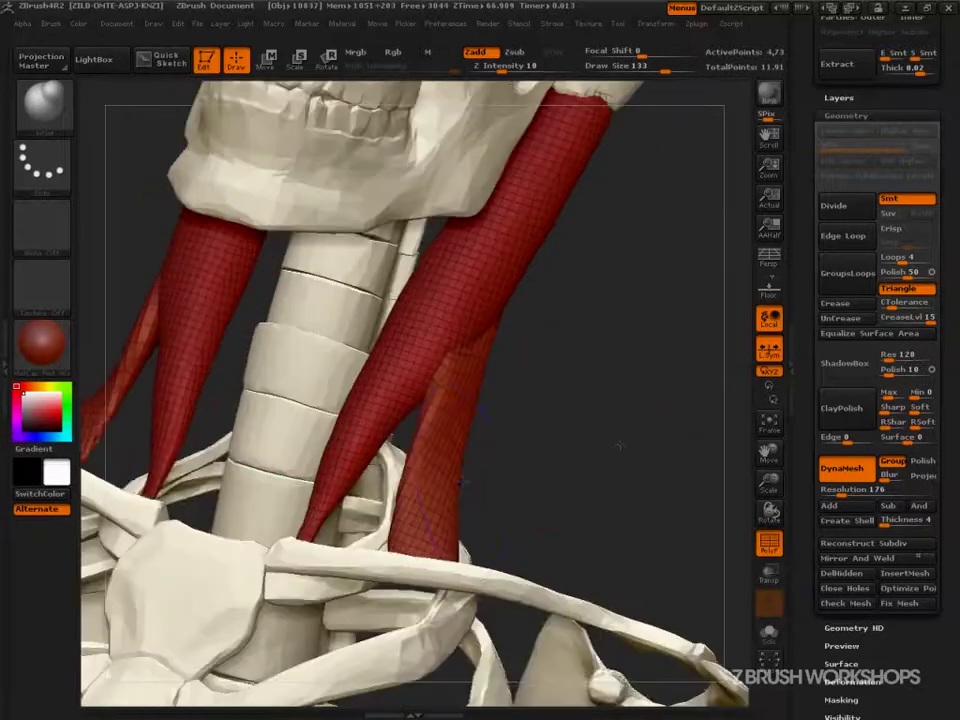
left_click_drag(478, 487, 510, 500)
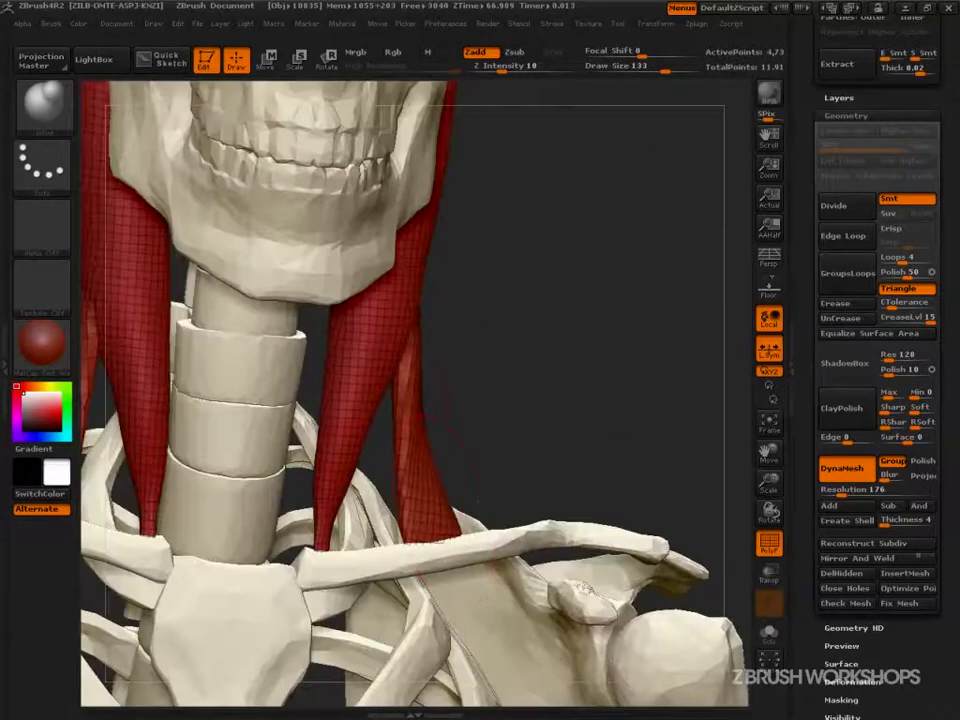
Adjust the upper neck muscles from a front view with the Move brush at draw size 238, keeping perspective off
left_click_drag(518, 347, 565, 407, "shift")
key("s")
mouse_move(565, 407)
left_mouse_down()
mouse_move(590, 408)
mouse_move(529, 360)
mouse_move(671, 505)
left_mouse_up()
key("b")
key("m")
key("v")
key("p")
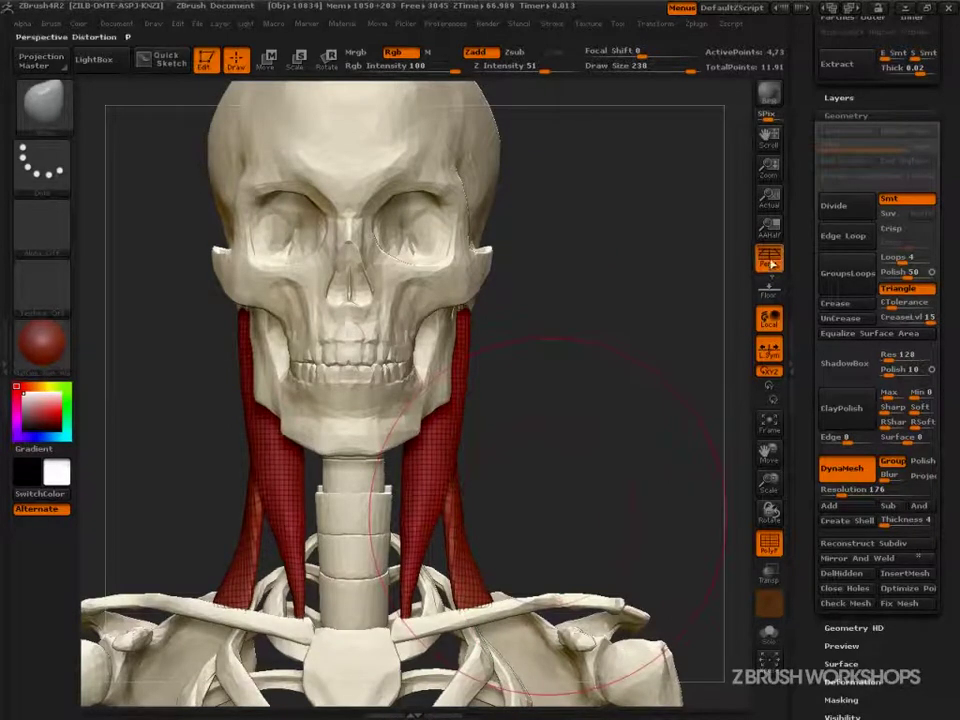
key("p")
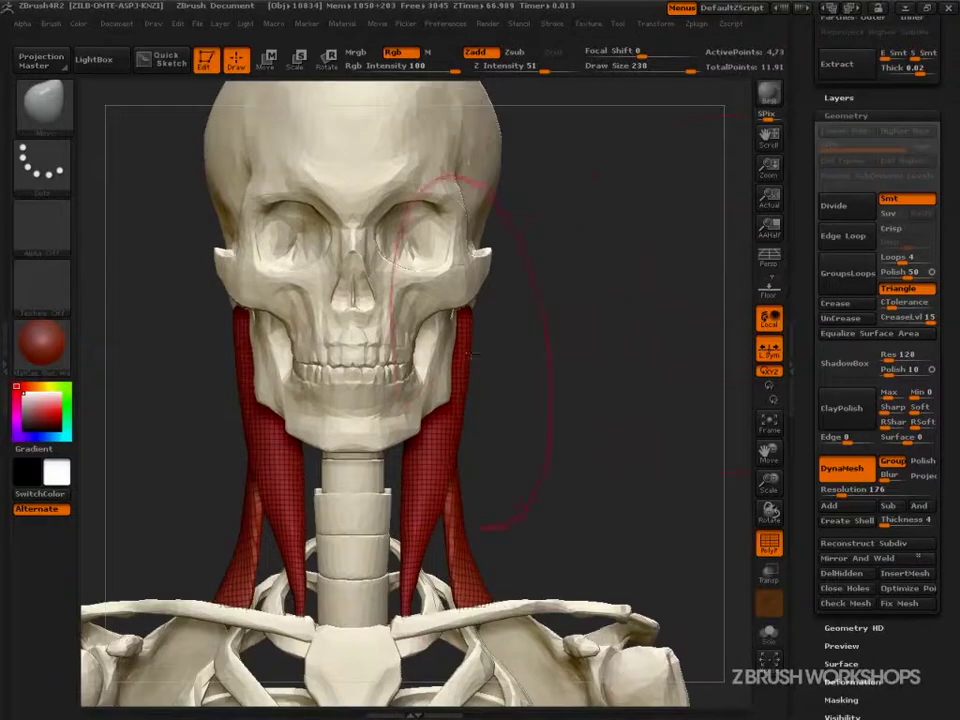
mouse_move(600, 387)
left_mouse_down()
mouse_move(470, 369)
mouse_move(469, 342)
left_mouse_up()
Refine the contours of the long muscles beside the jaw with the Move brush at draw size 133
key("s")
left_click_drag(472, 405, 481, 398)
left_click_drag(468, 350, 475, 352)
left_click_drag(479, 423, 487, 423)
mouse_move(350, 519)
left_mouse_down()
mouse_move(430, 490)
mouse_move(455, 468)
left_mouse_up()
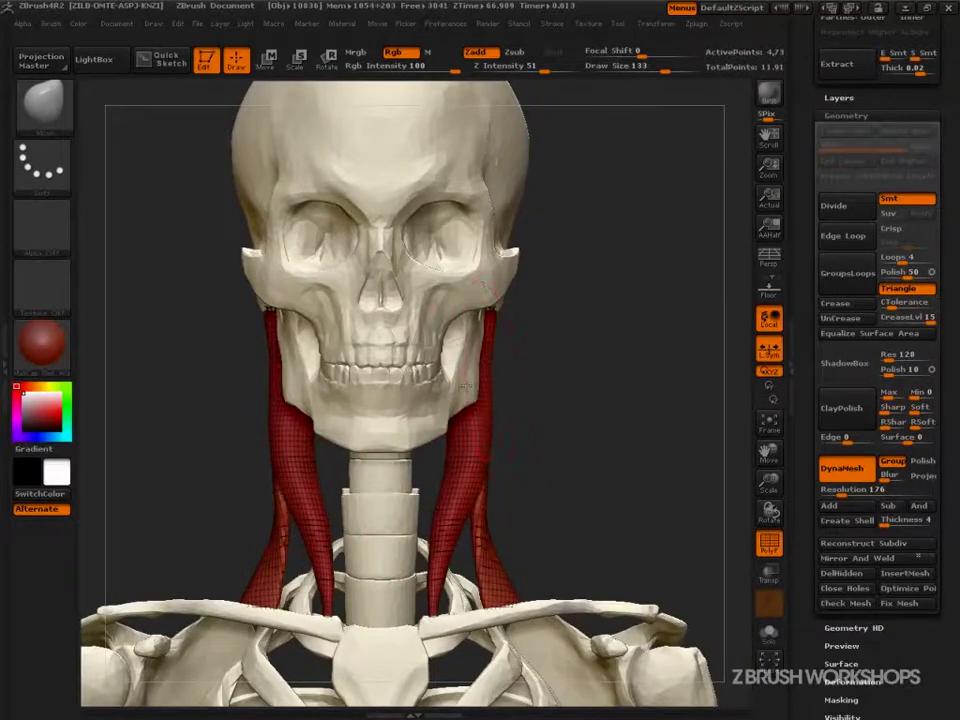
Show the neck muscles alone in Solo mode, polish them with hPolish at draw size 133, and turn off PolyFrame
left_click_drag(552, 388, 544, 300)
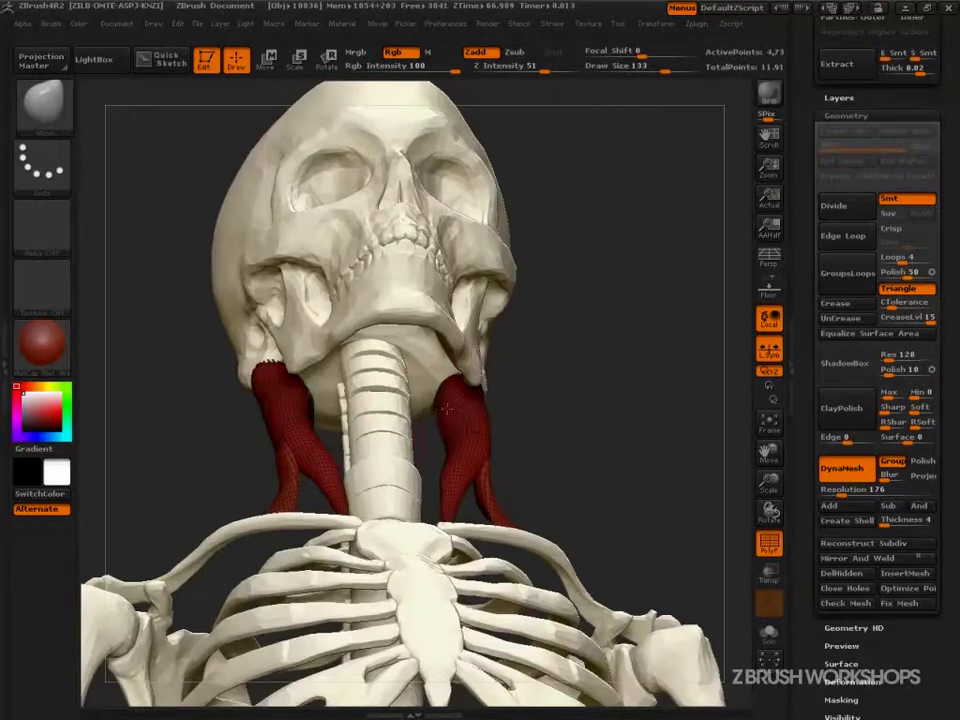
left_click_drag(525, 435, 572, 463)
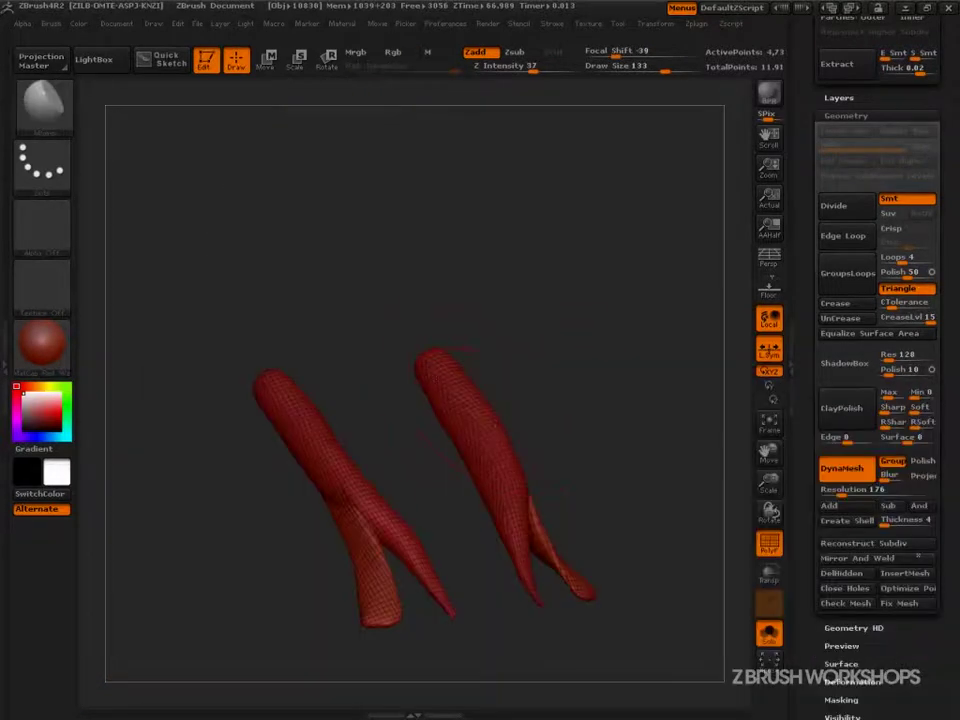
mouse_move(510, 490)
left_mouse_down()
mouse_move(553, 439)
mouse_move(491, 421)
left_mouse_up()
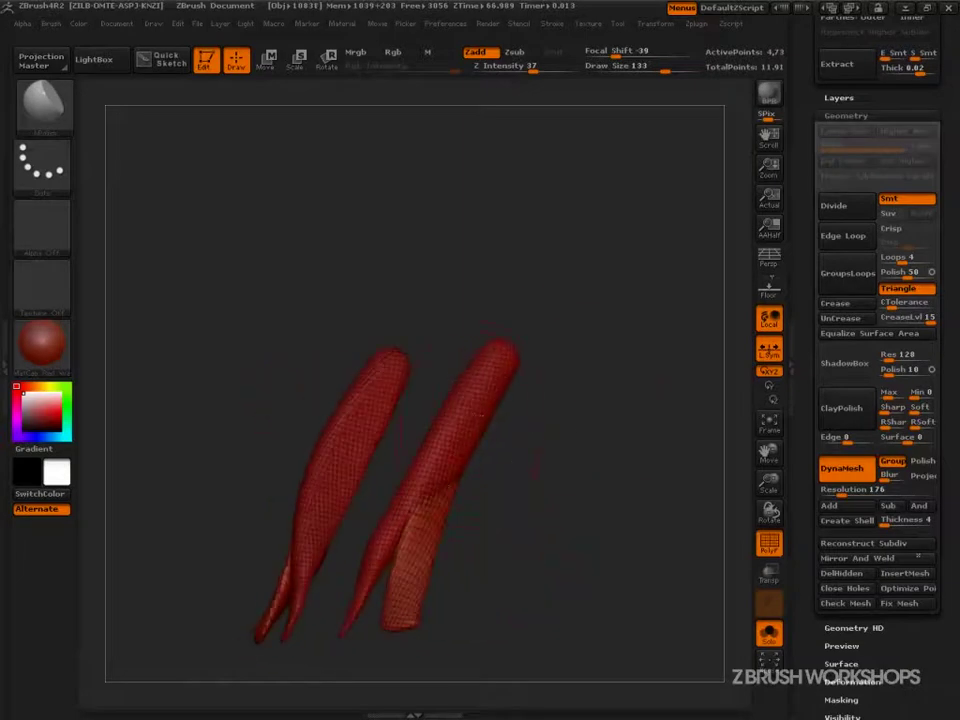
left_click_drag(532, 452, 574, 441)
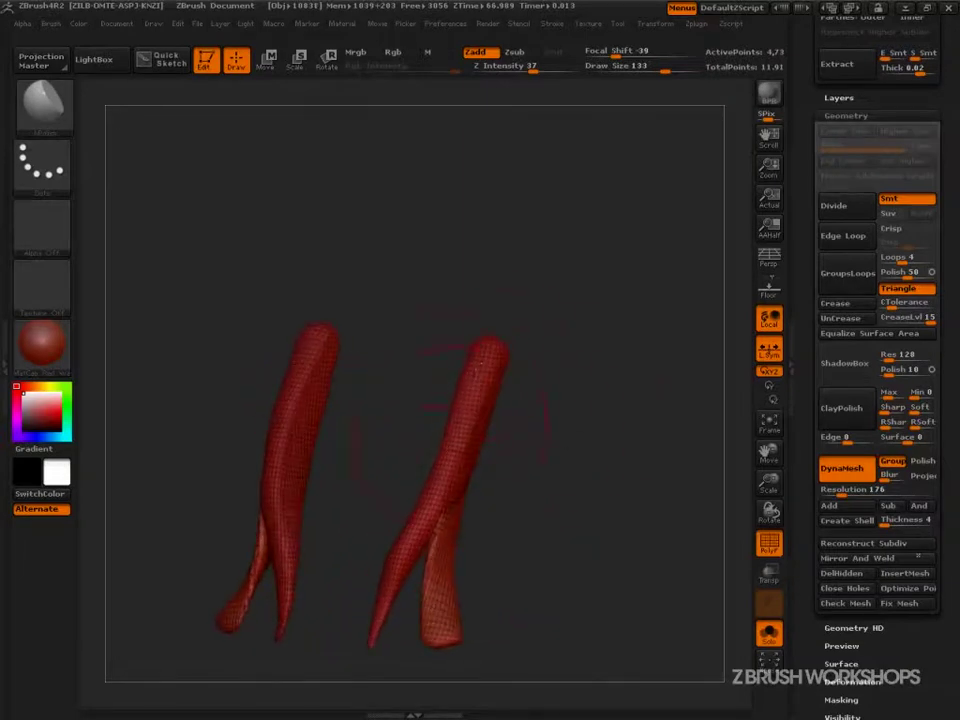
left_click_drag(456, 486, 375, 251)
key("shift+f")
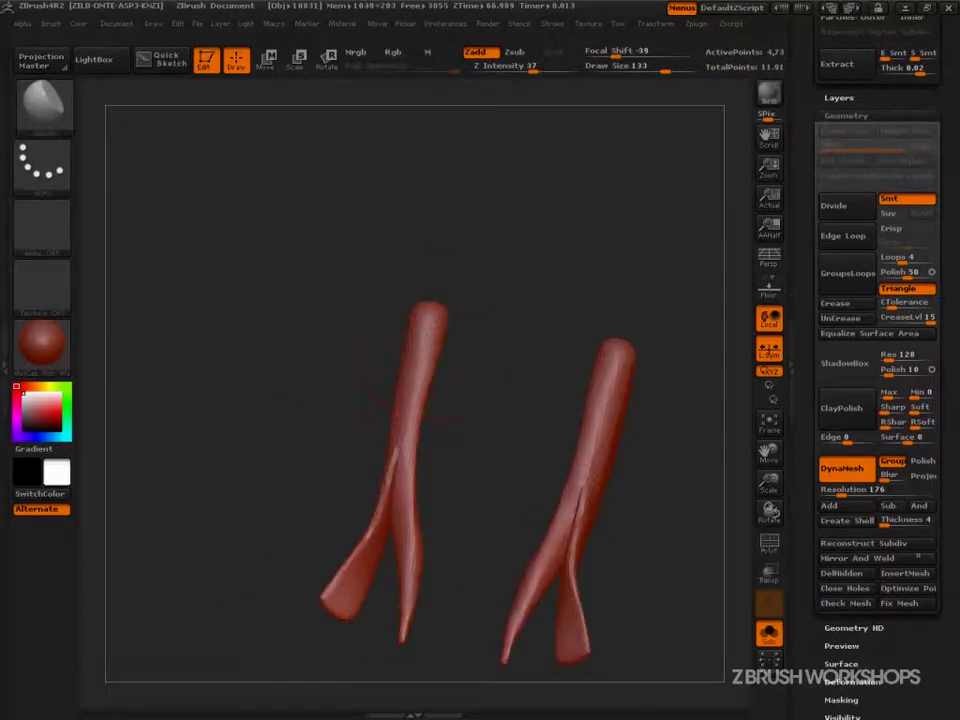
Leave Solo mode to show the skeleton and pull the long neck muscles inward with the Move brush at draw size 249
left_click_drag(435, 399, 579, 416)
key("shift+s")
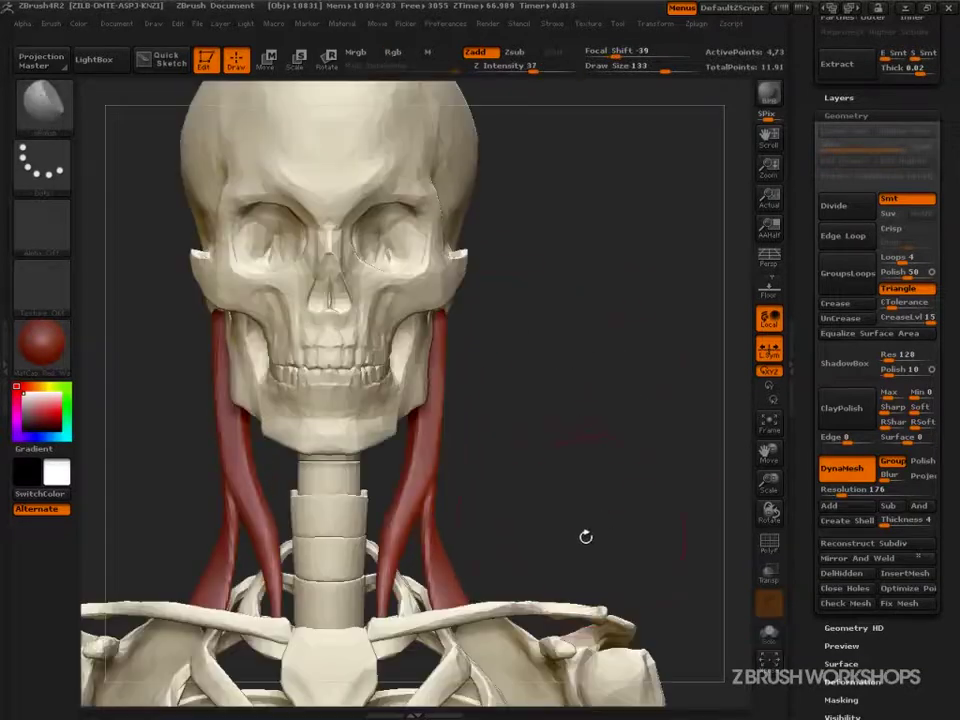
key("b")
key("m")
key("v")
key("s")
left_click_drag(515, 482, 540, 484)
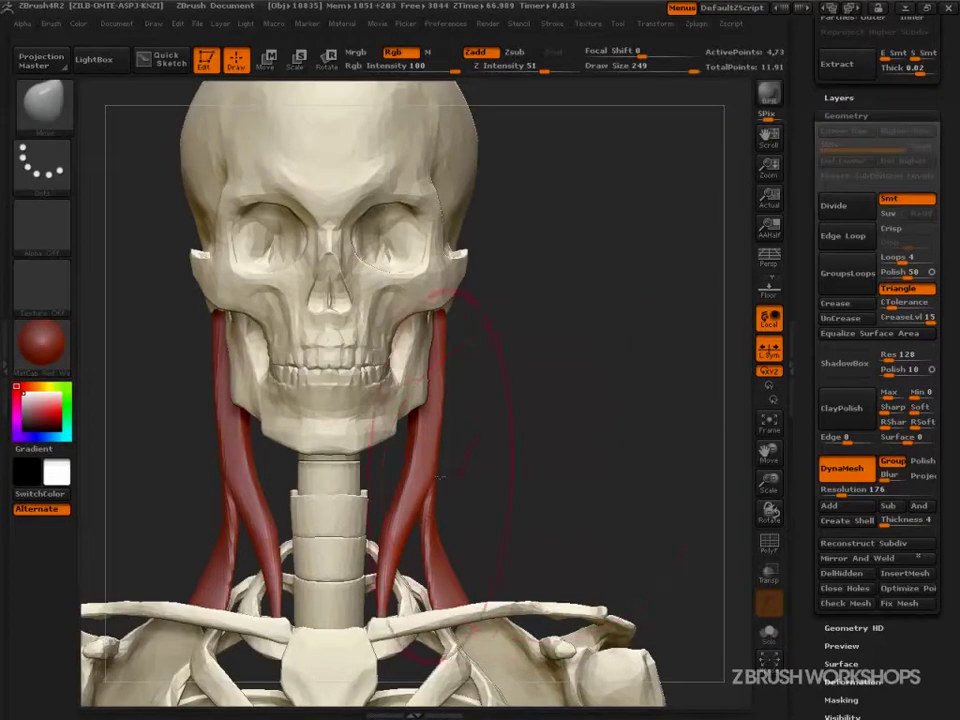
left_click_drag(434, 474, 412, 465)
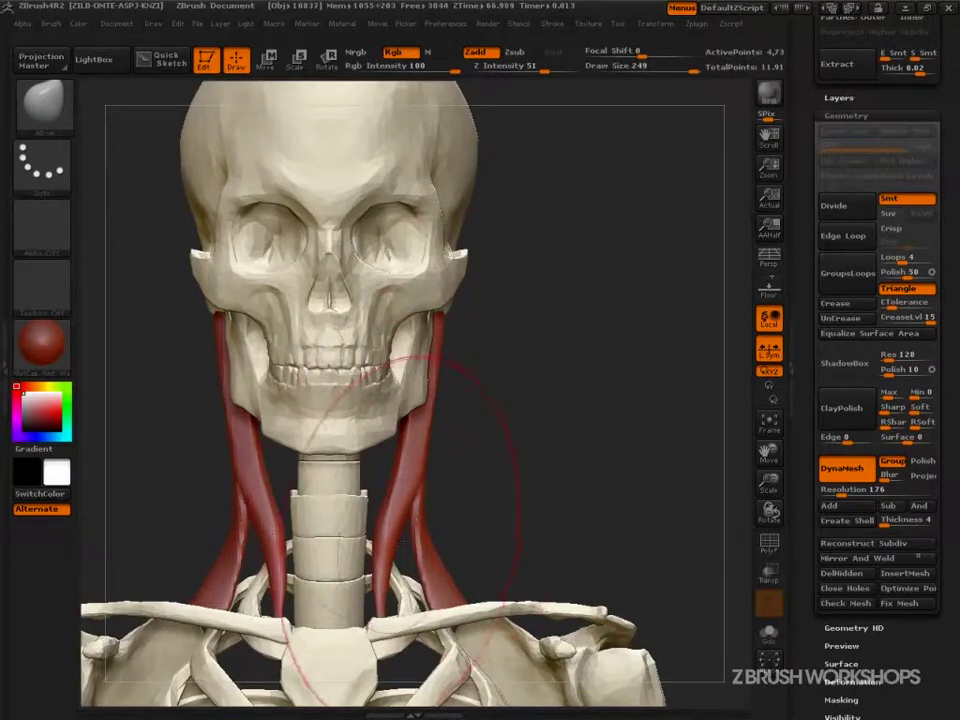
Reshape the front branches beside the throat from a front view with the Move brush at draw sizes 113 and 189
key("s")
left_click_drag(372, 516, 343, 516)
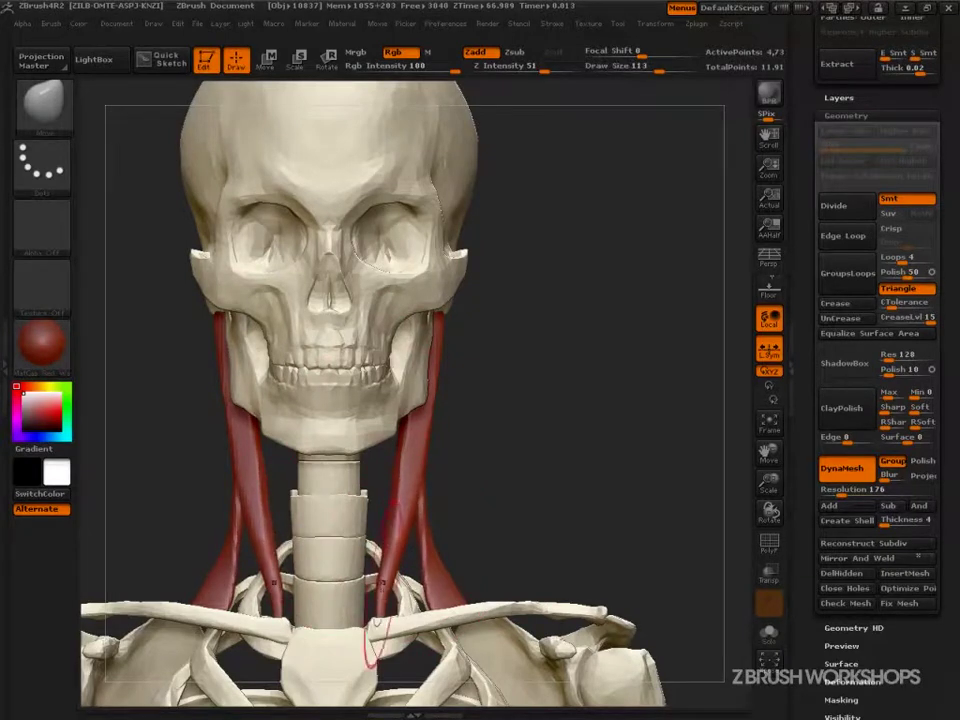
key("s")
left_click_drag(395, 461, 412, 461)
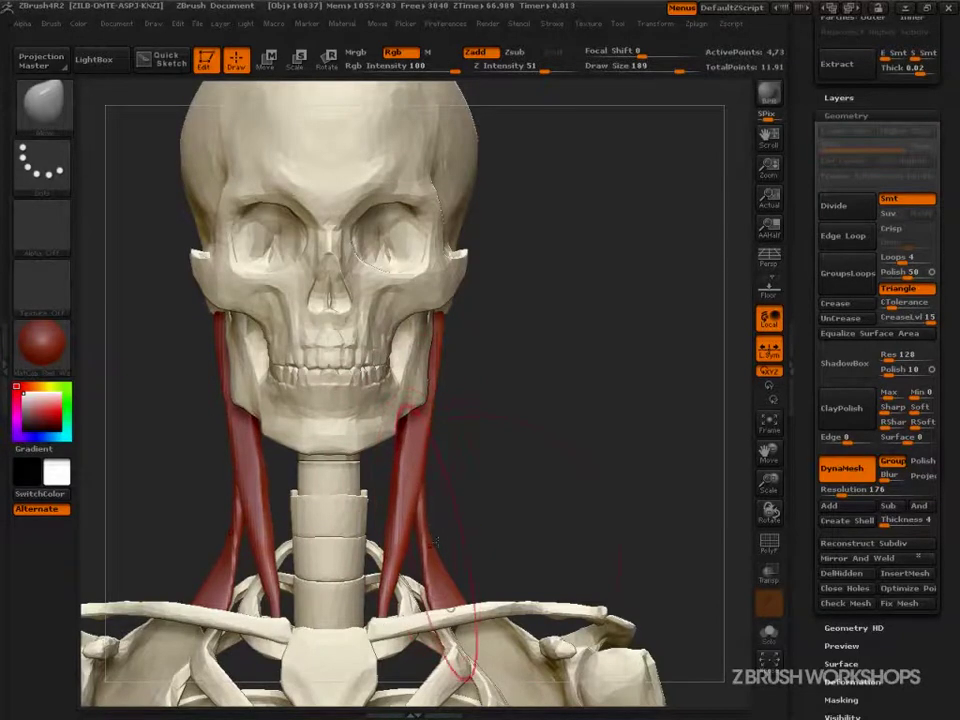
Mask the long front branches and pull the rear branches' lower ends inward along the collarbones with the SnakeHook brush at draw size 120
key("ctrl")
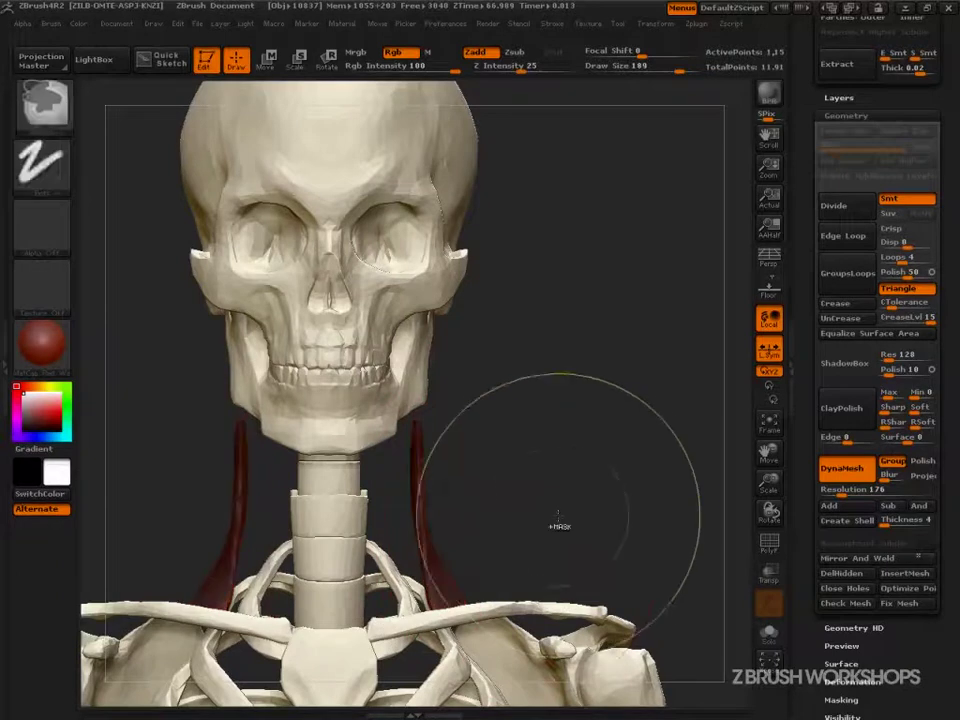
left_click(581, 520, "ctrl")
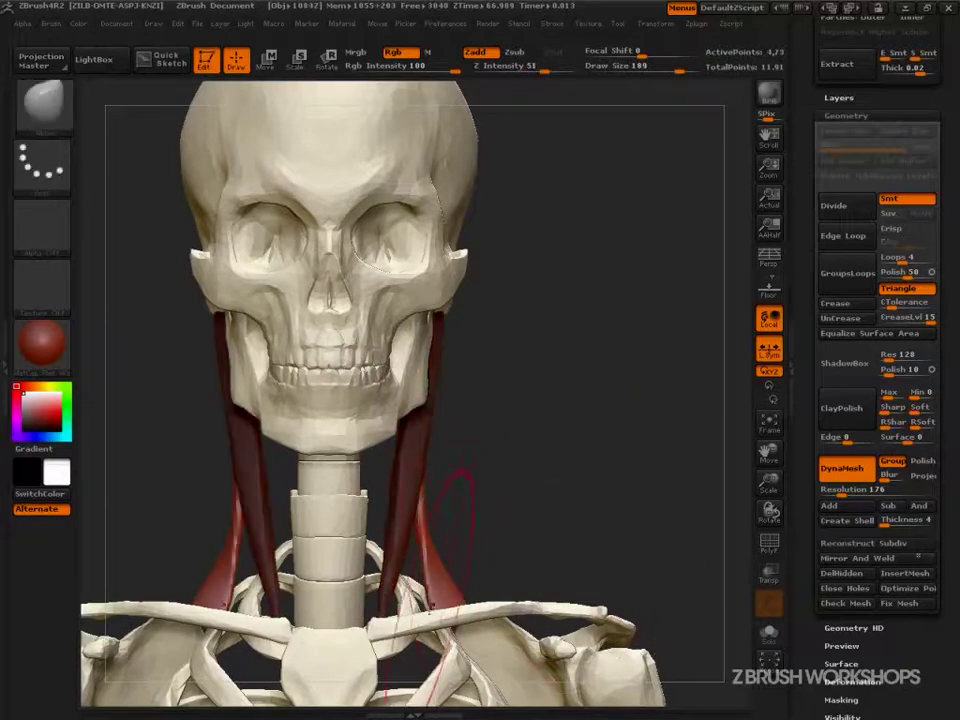
key("2")
key("s")
left_click_drag(430, 597, 411, 602)
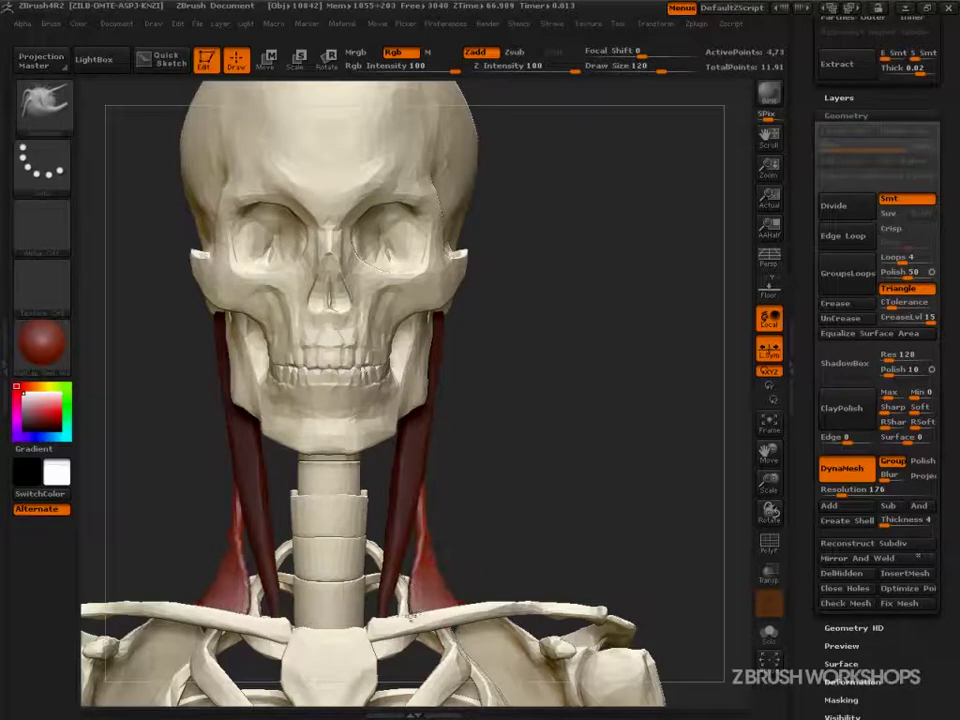
left_click_drag(418, 558, 412, 557)
Set the SnakeHook brush's draw size to 86 and clear the mask from the neck muscles
left_click_drag(492, 502, 416, 517)
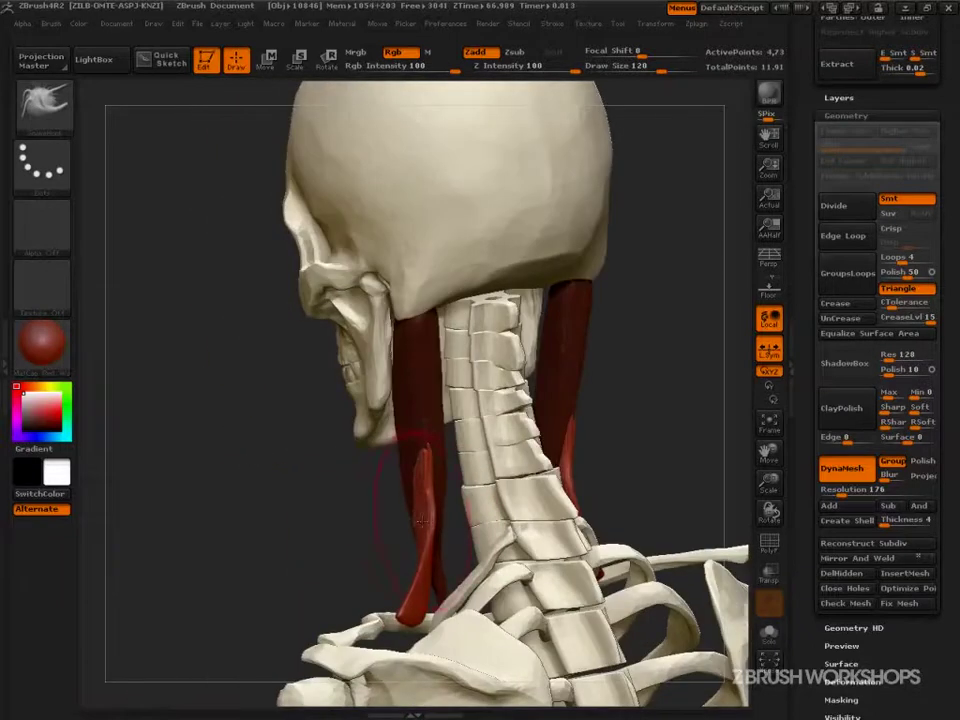
key("s")
left_click(431, 510)
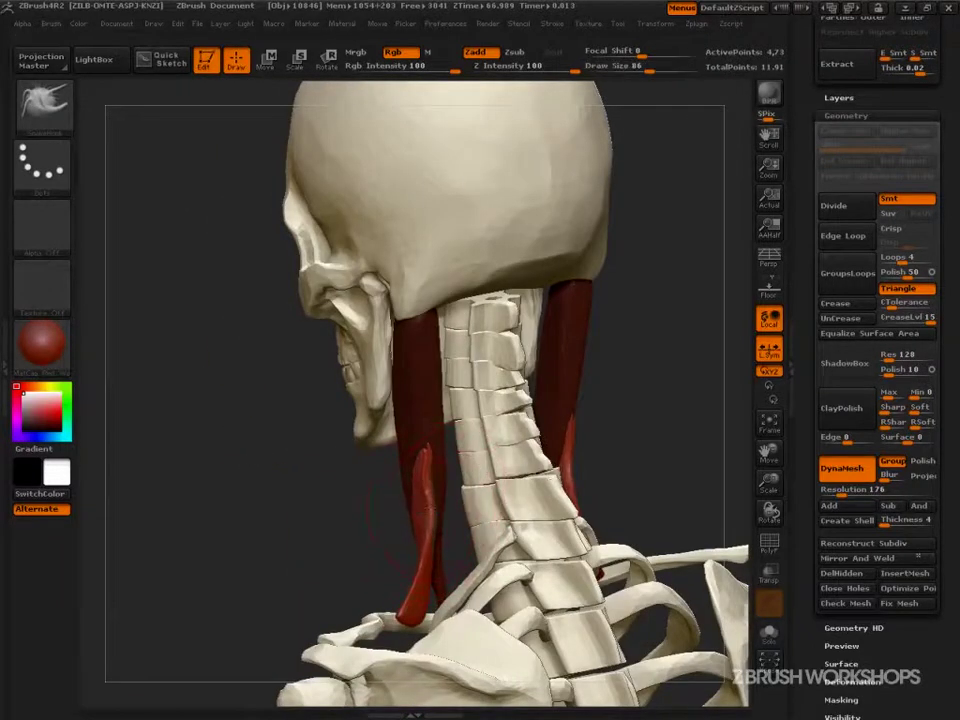
left_click_drag(381, 521, 681, 591)
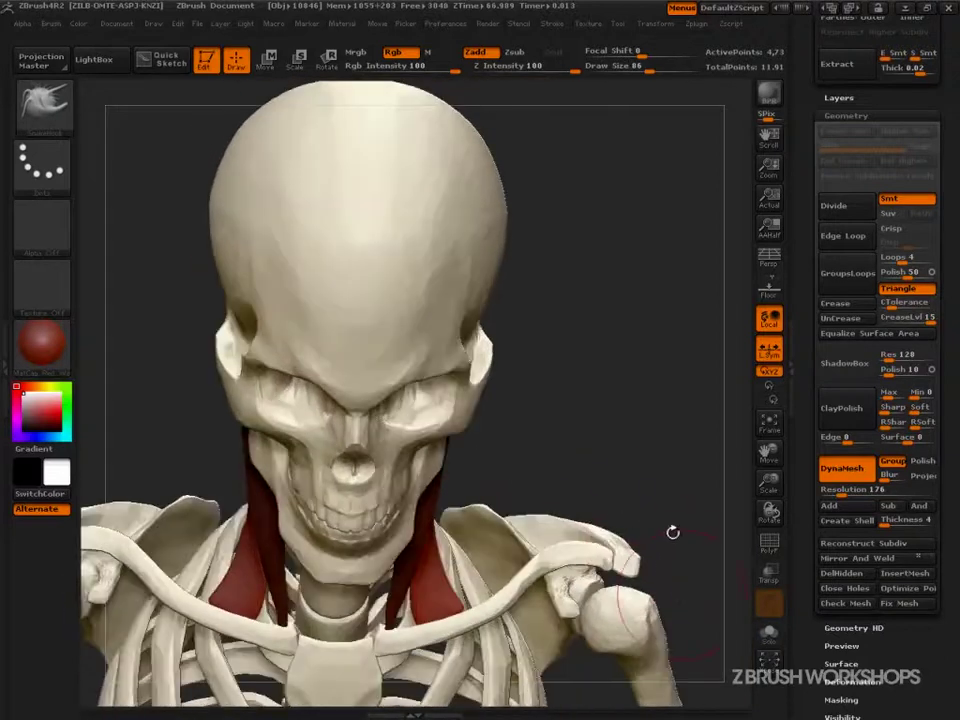
mouse_move(676, 523)
left_mouse_down()
mouse_move(671, 470)
mouse_move(581, 413)
mouse_move(615, 448)
mouse_move(592, 438)
left_mouse_up()
key("shift+space")
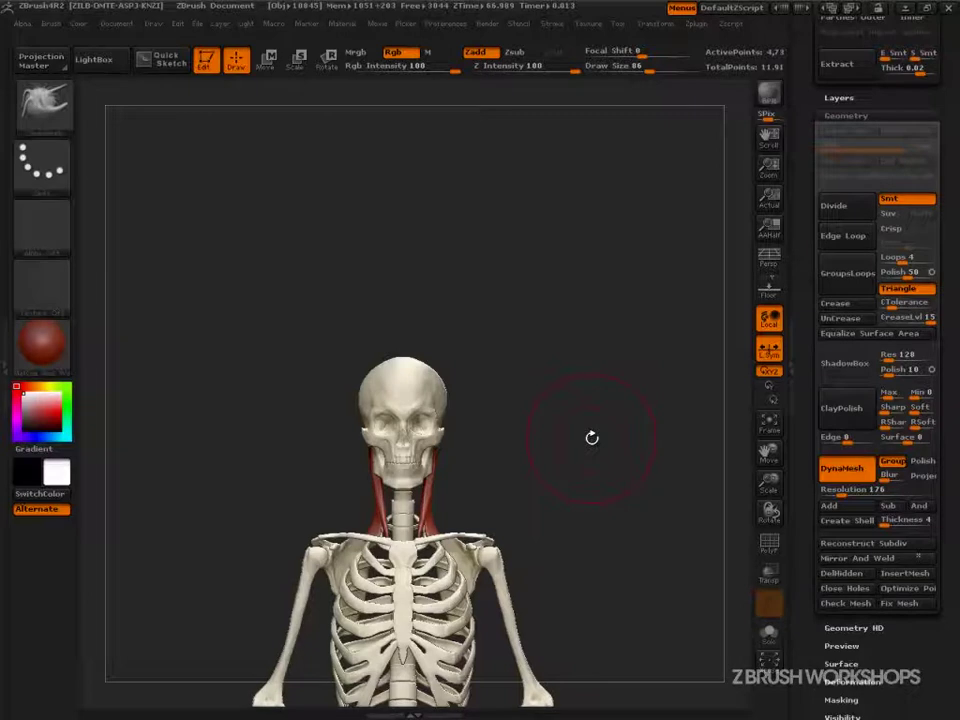
Show all the body's muscle subtools together with the new neck muscles
scroll(806, 285, "up", 5)
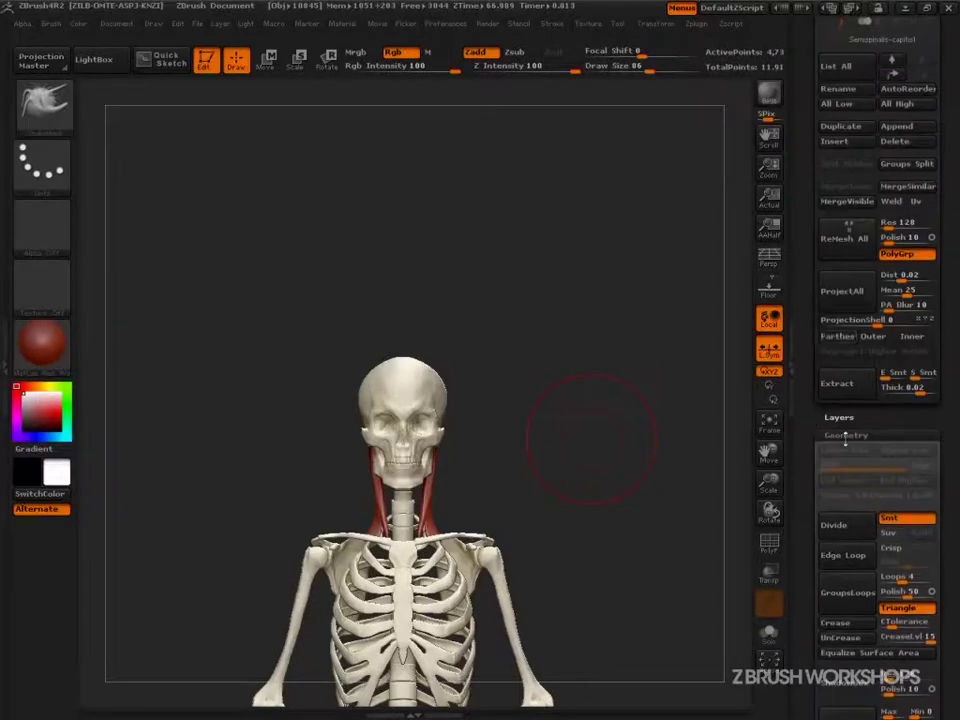
scroll(810, 300, "up", 4)
left_click_drag(813, 386, 814, 417)
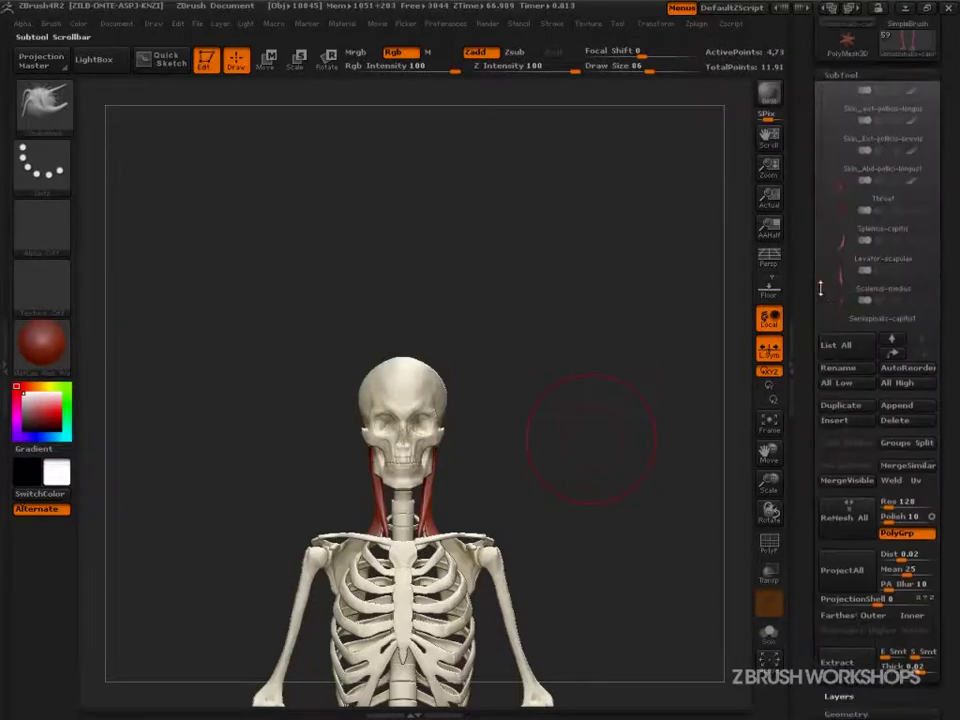
left_click_drag(821, 289, 835, 345)
left_click(929, 151, "shift")
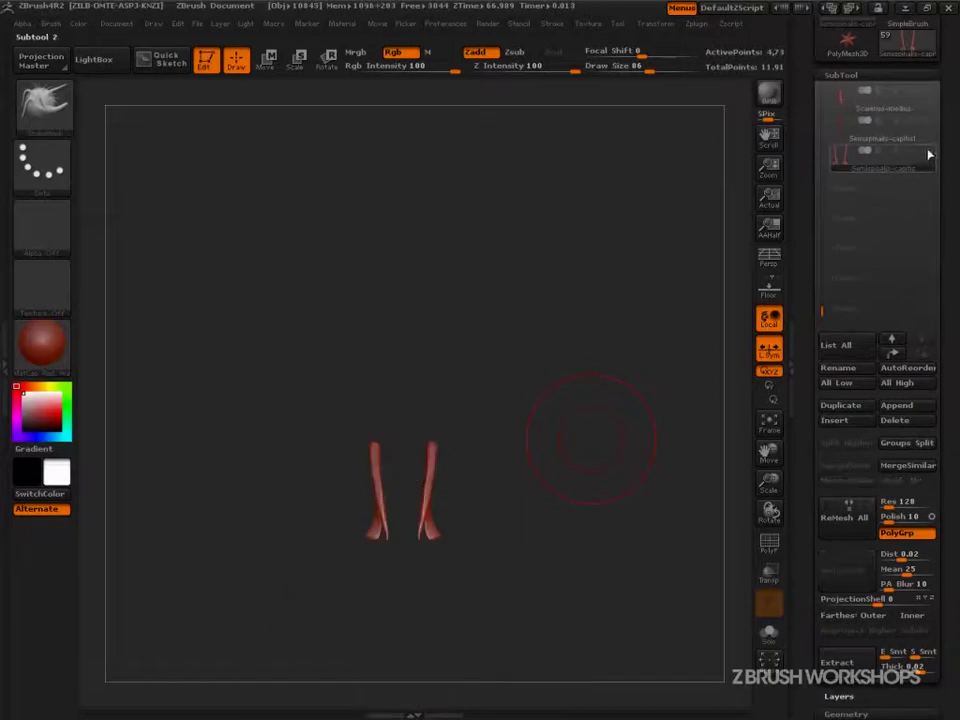
left_click(929, 151, "shift")
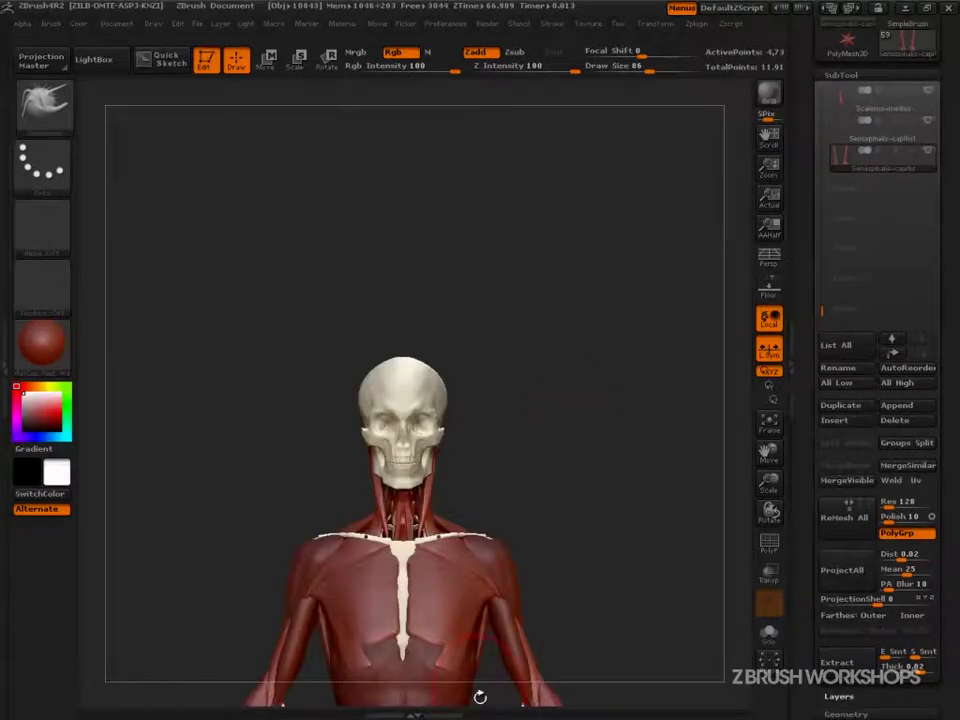
Make Trapezius1 the active subtool in a side view of the neck and turn on ghosted transparency
mouse_move(626, 502)
left_mouse_down()
mouse_move(735, 540)
mouse_move(616, 486)
mouse_move(631, 505)
mouse_move(643, 499)
left_mouse_up()
left_click_drag(613, 377, 574, 95, "alt")
left_click_drag(589, 376, 694, 493)
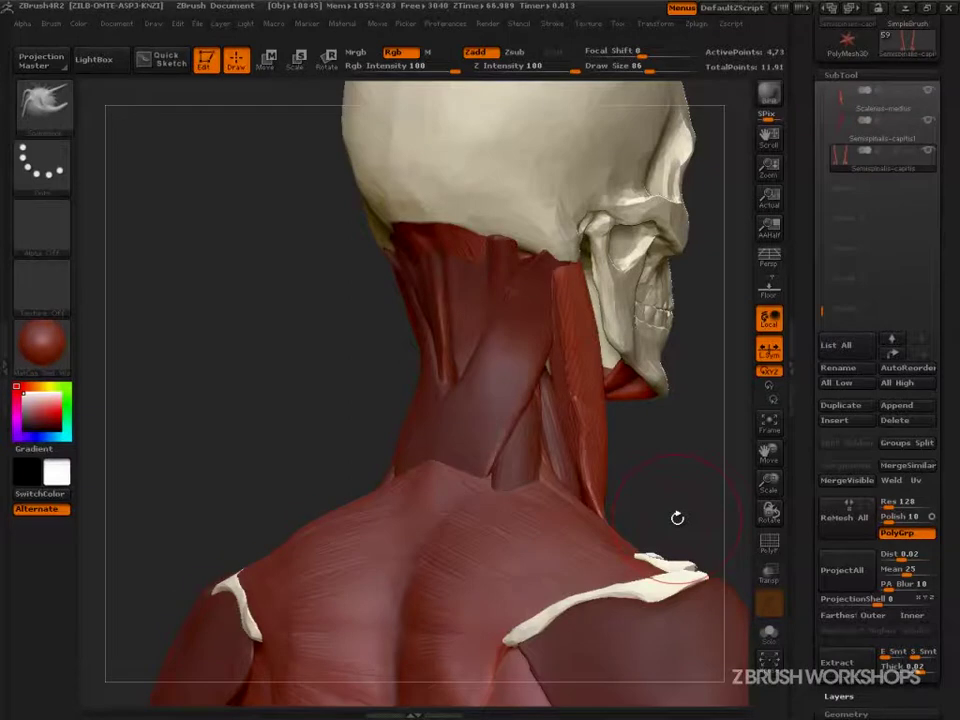
left_click_drag(677, 518, 662, 508)
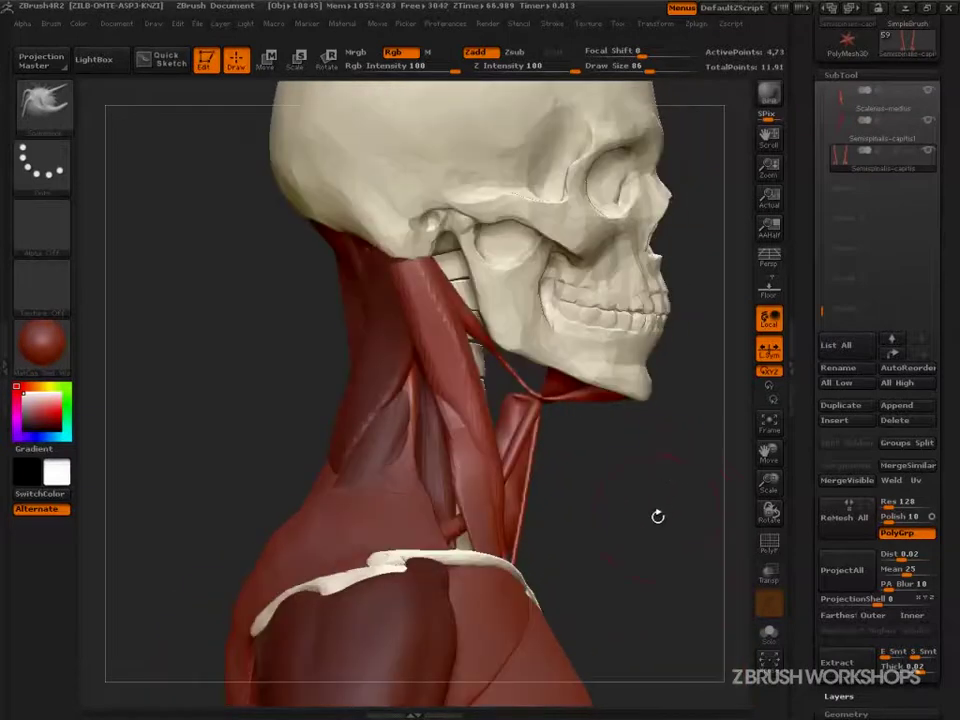
key("n")
mouse_move(655, 535)
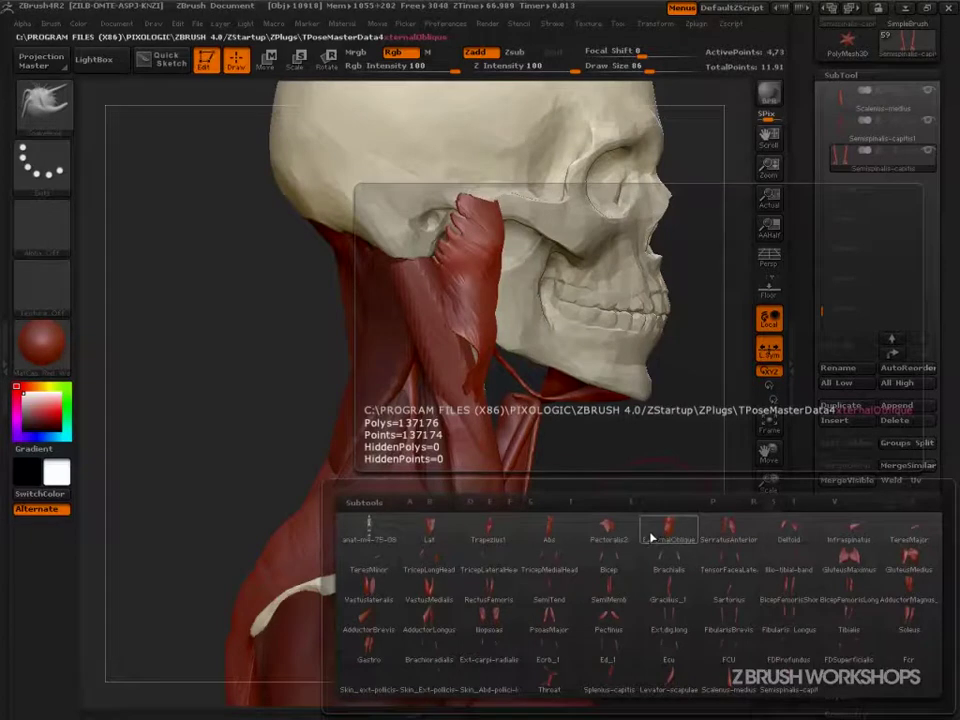
key("t")
mouse_move(872, 624)
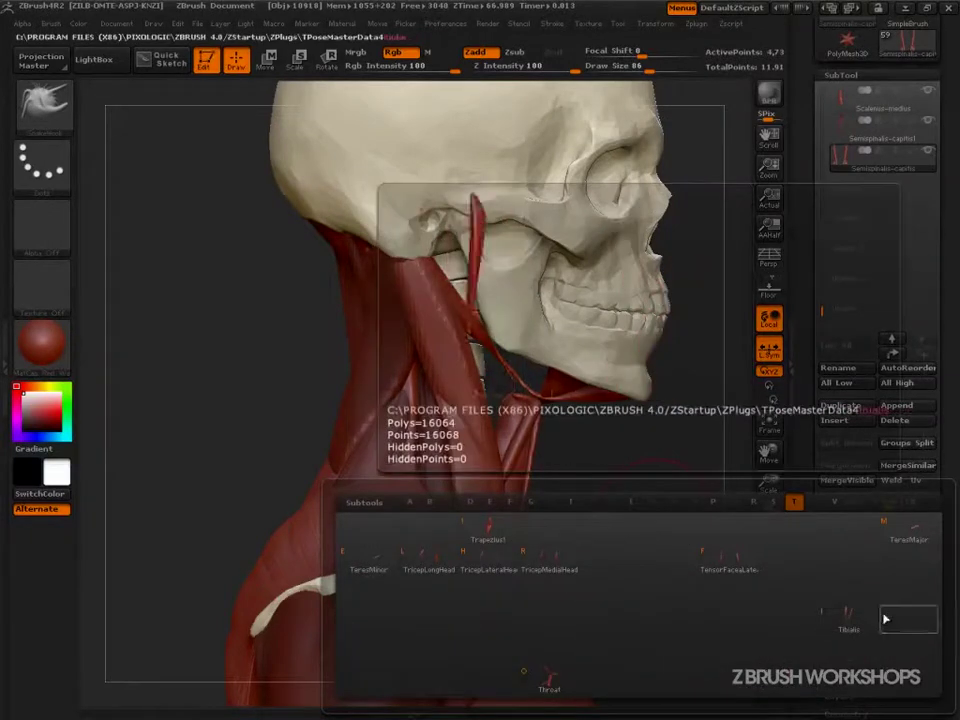
left_click(488, 535)
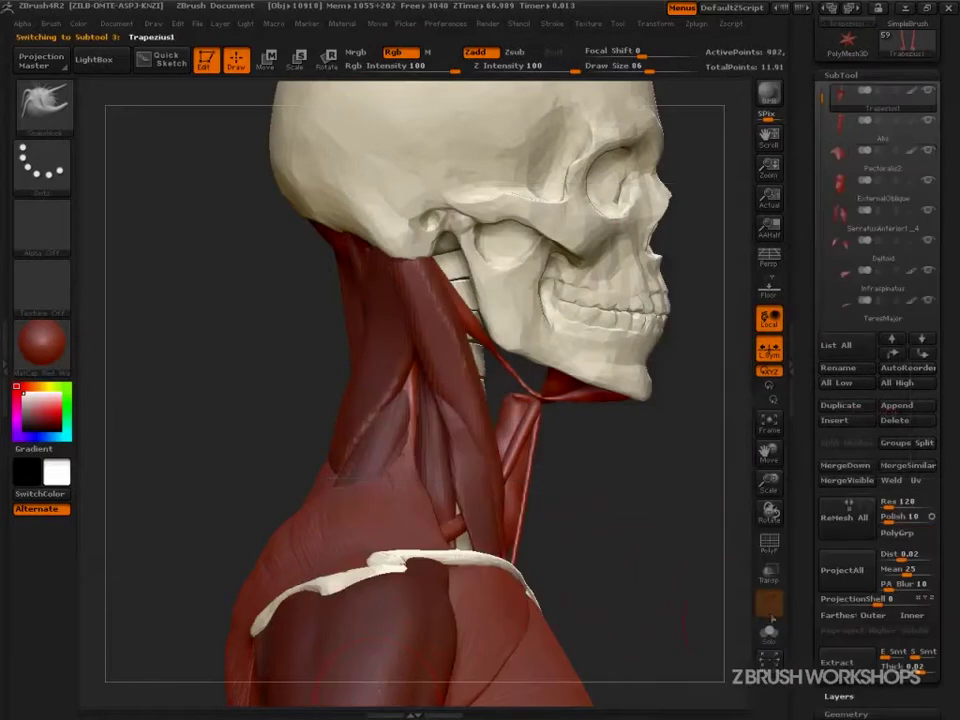
left_click(768, 572)
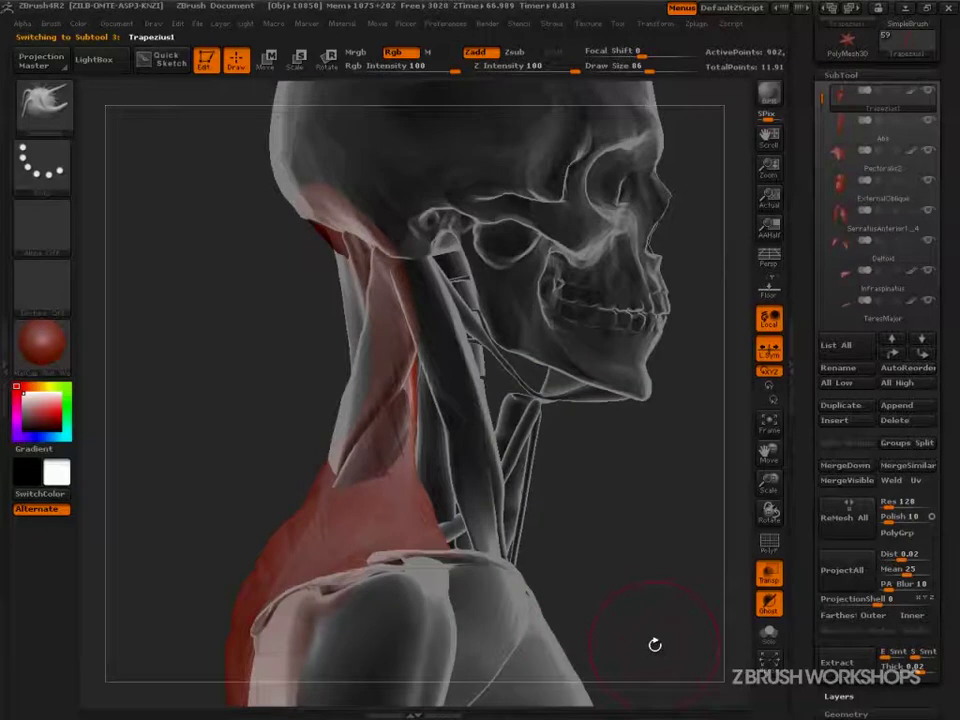
key("ctrl+shift")
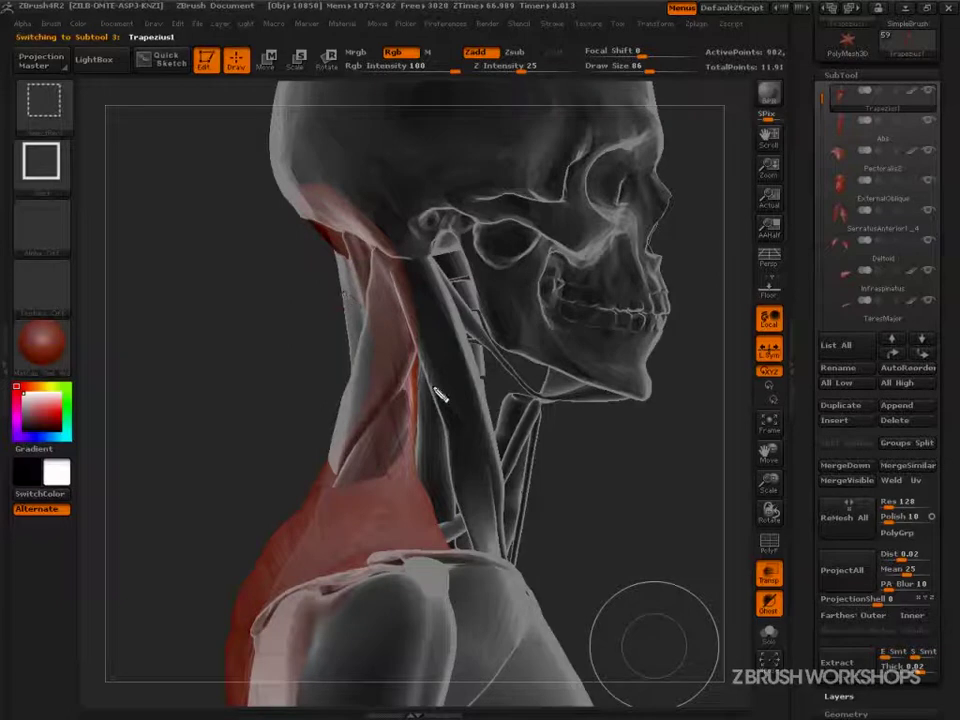
left_click_drag(268, 167, 349, 332)
left_click_drag(337, 249, 332, 482)
mouse_move(547, 405)
left_mouse_down()
mouse_move(521, 560)
mouse_move(552, 400)
left_mouse_up()
left_click_drag(552, 400, 520, 558)
left_click_drag(304, 231, 552, 438)
left_click_drag(293, 460, 516, 590)
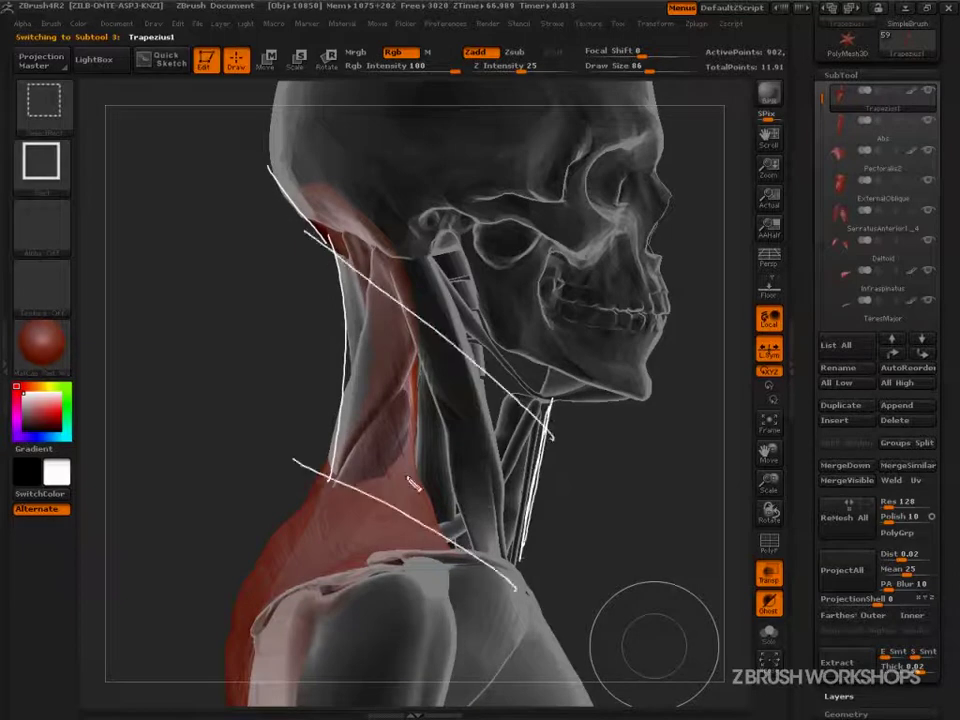
left_click_drag(331, 411, 526, 555)
left_click_drag(334, 347, 524, 492)
left_click_drag(340, 308, 547, 459)
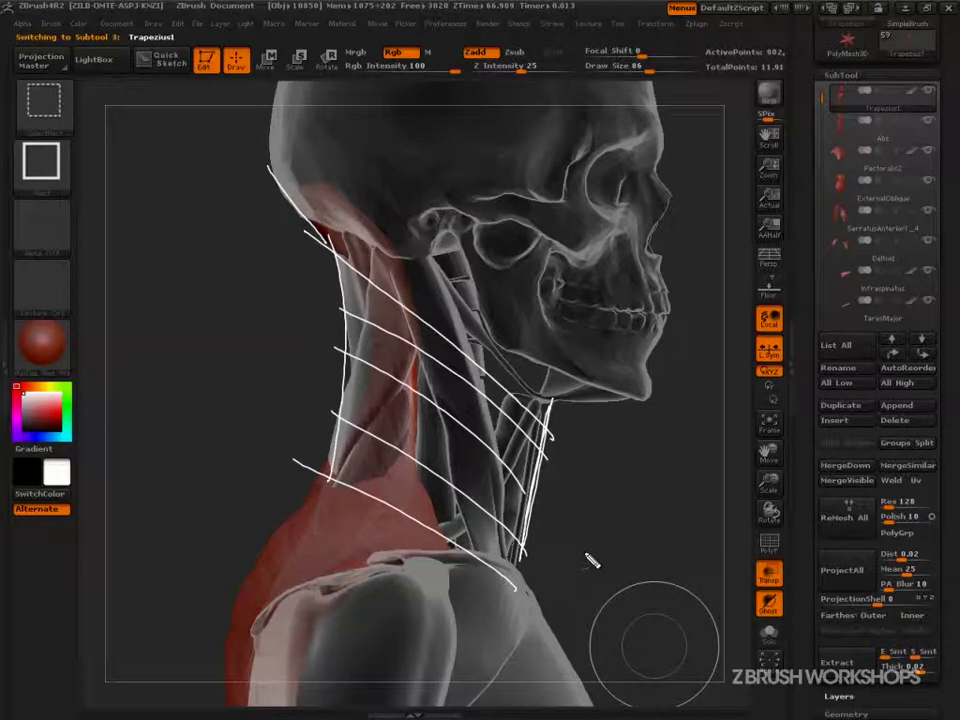
mouse_move(298, 198)
left_mouse_down()
mouse_move(365, 313)
mouse_move(363, 378)
mouse_move(347, 448)
mouse_move(244, 620)
mouse_move(229, 705)
left_mouse_up()
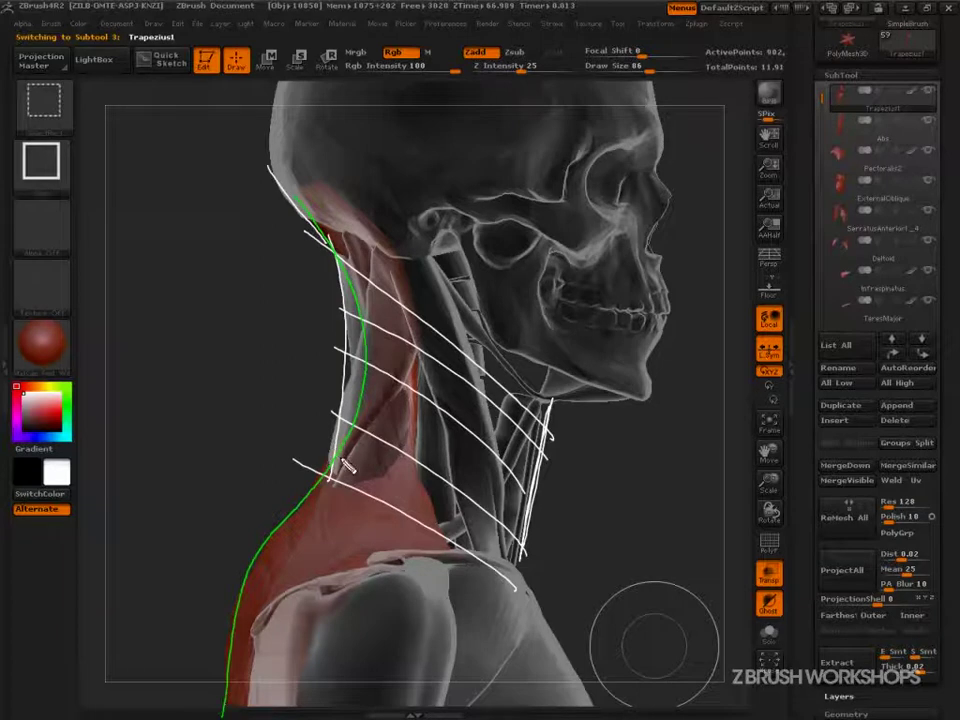
mouse_move(333, 468)
left_mouse_down()
mouse_move(330, 243)
mouse_move(330, 473)
mouse_move(349, 440)
mouse_move(335, 262)
mouse_move(358, 339)
mouse_move(363, 389)
mouse_move(350, 408)
left_mouse_up()
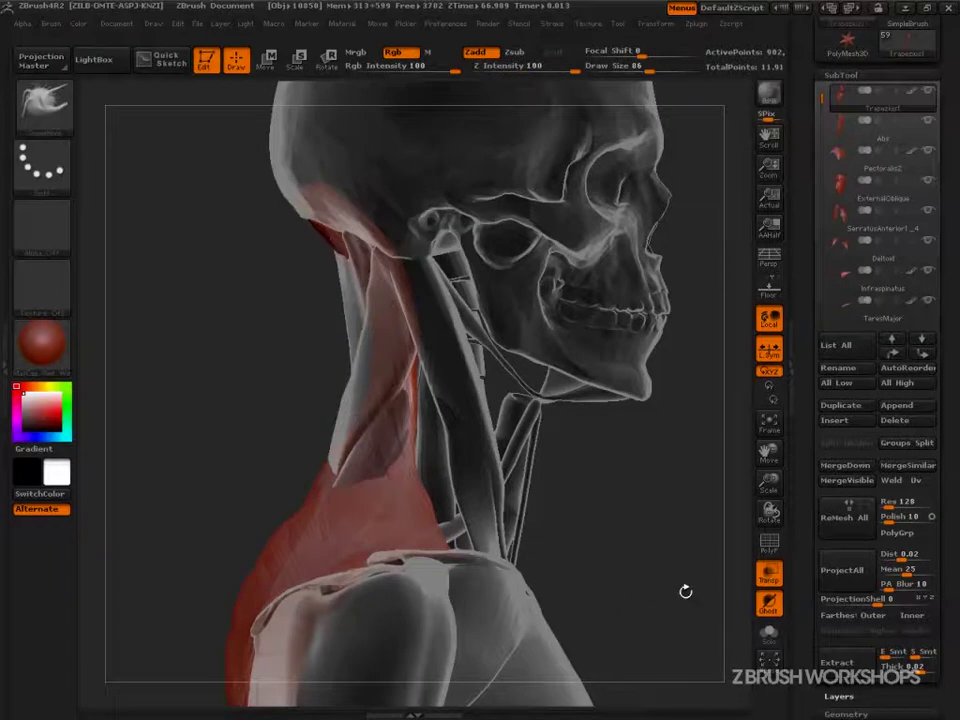
Make the Splenius-capitis muscle the active subtool
left_click_drag(685, 591, 702, 583)
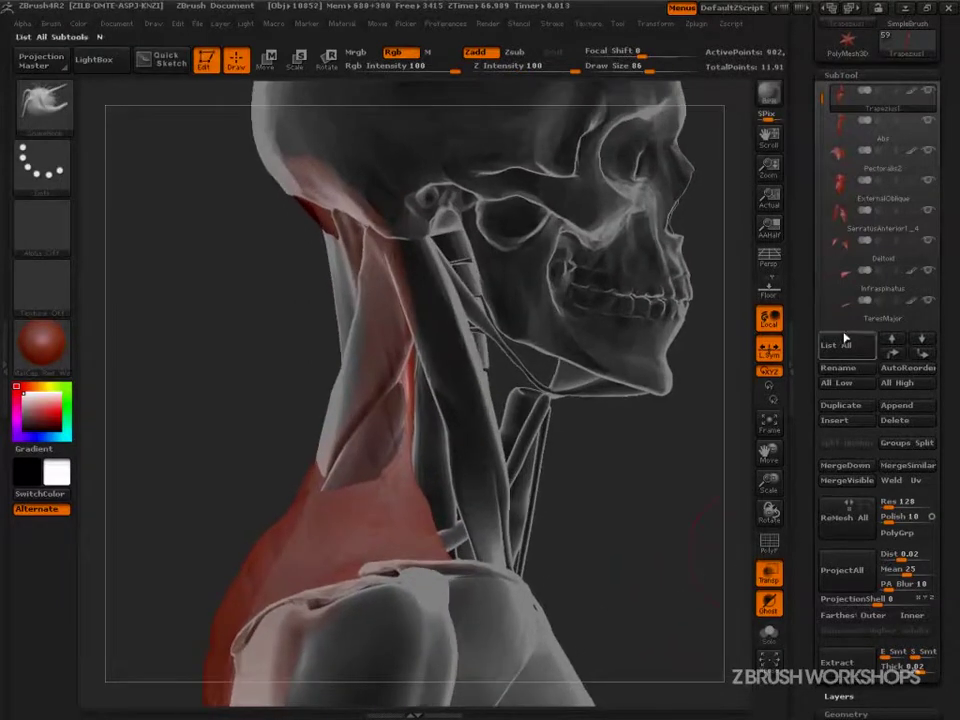
left_click_drag(822, 98, 822, 161)
left_click_drag(835, 260, 825, 296)
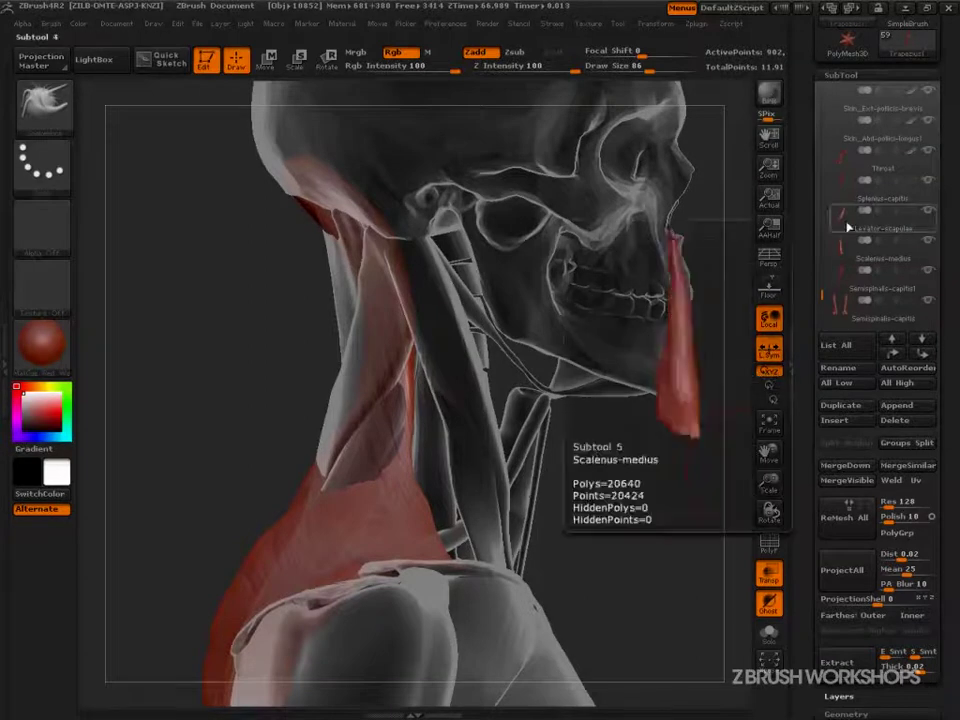
left_click(846, 190)
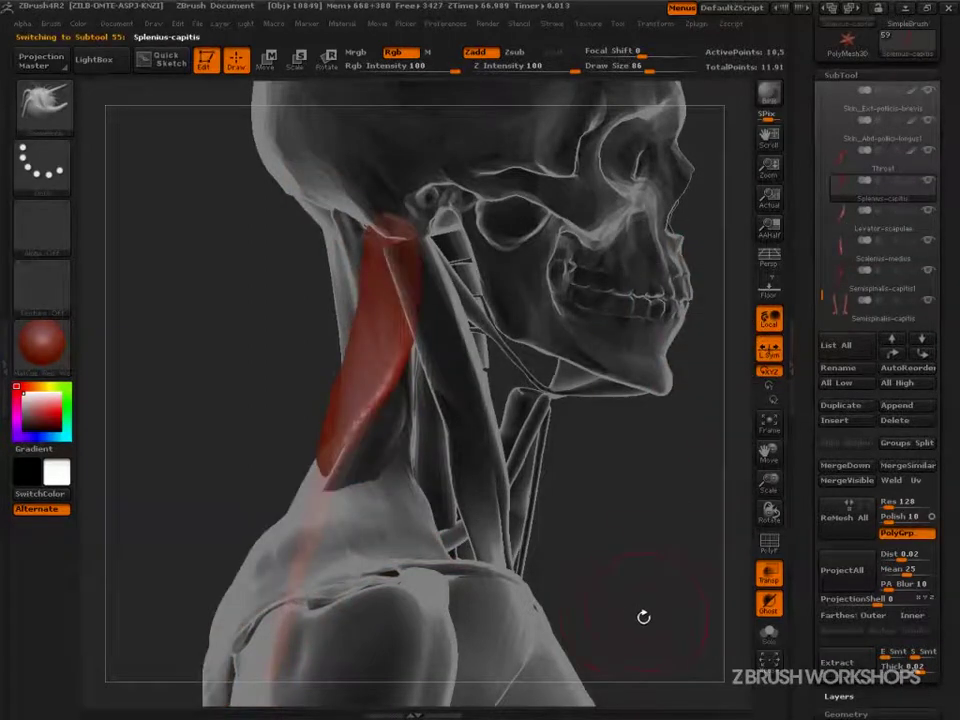
Check the Splenius-capitis alone in Solo mode and try shifting its lower rear edge forward with the Move brush at draw size 174
key("alt+s")
key("s")
left_click_drag(405, 447, 440, 447)
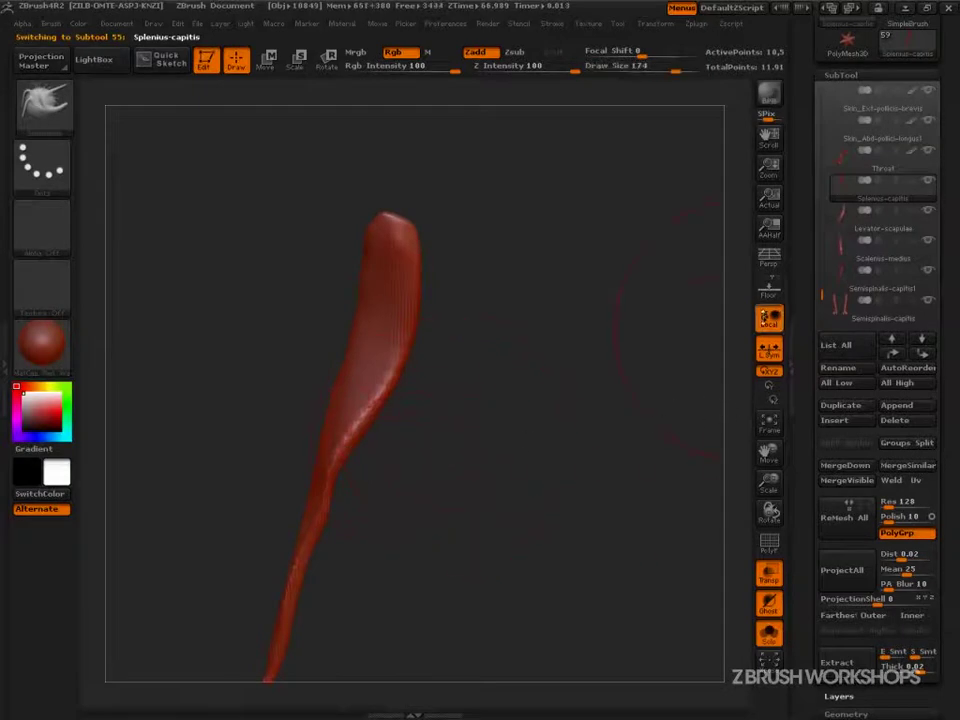
key("alt+s")
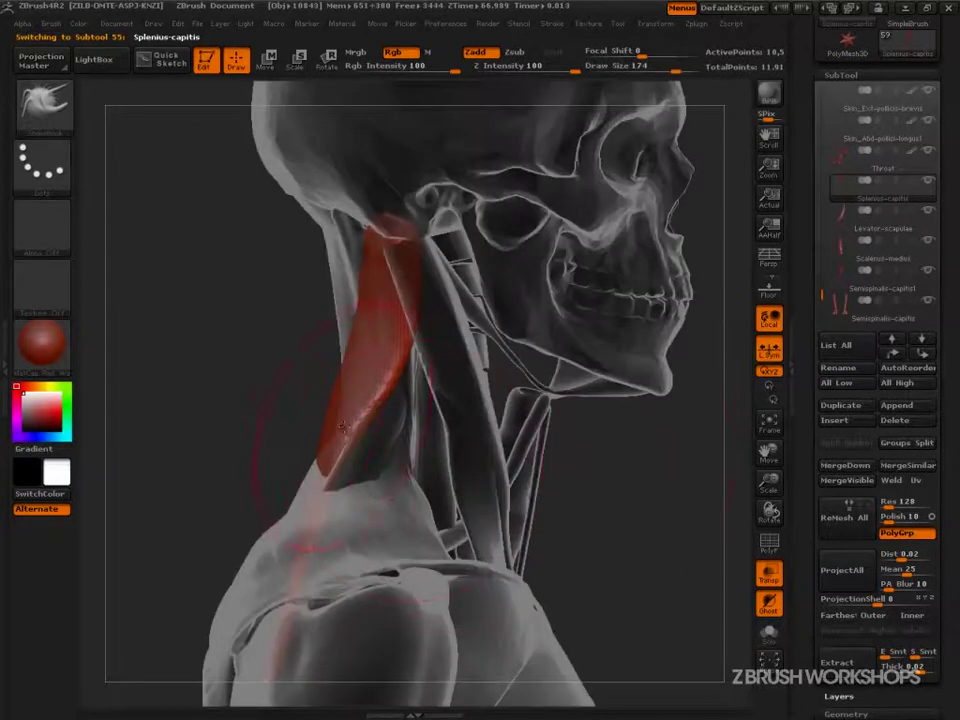
key("shift")
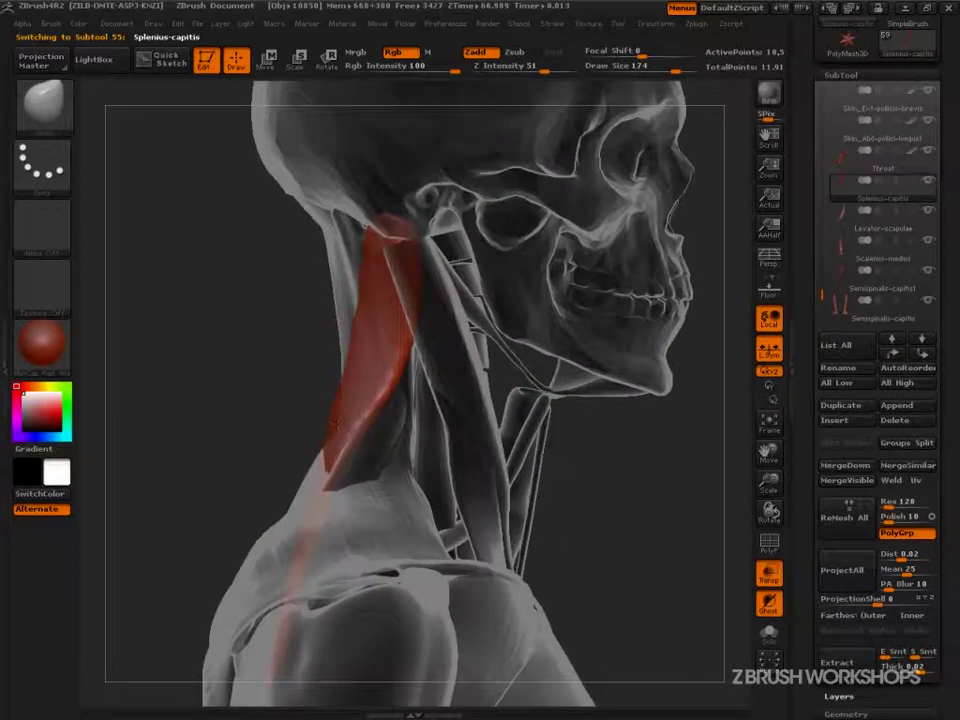
left_click_drag(360, 492, 659, 573, "shift")
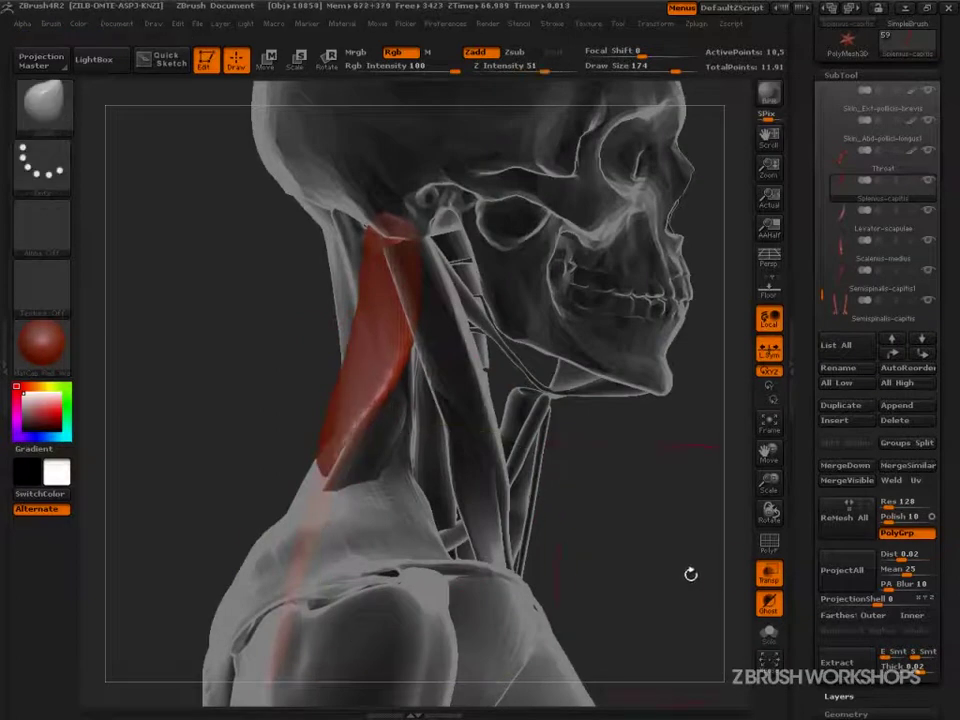
mouse_move(932, 188)
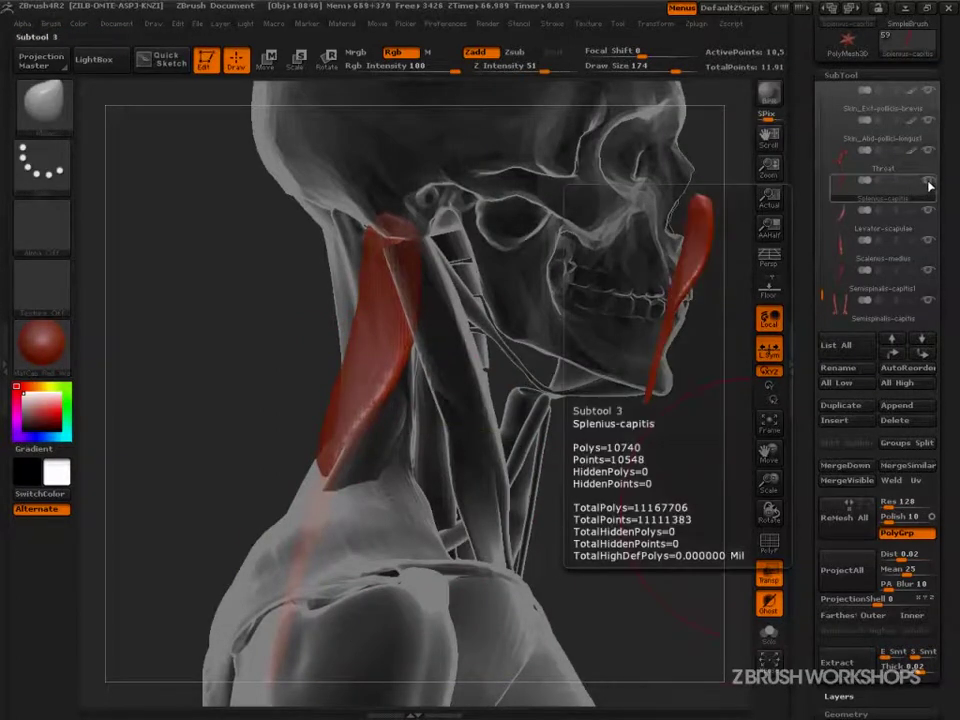
Hide the deeper neck muscles and pull the Splenius-capitis's rear edge forward into the neck's curve with the Move brush at draw size 174
left_click_drag(327, 418, 340, 424)
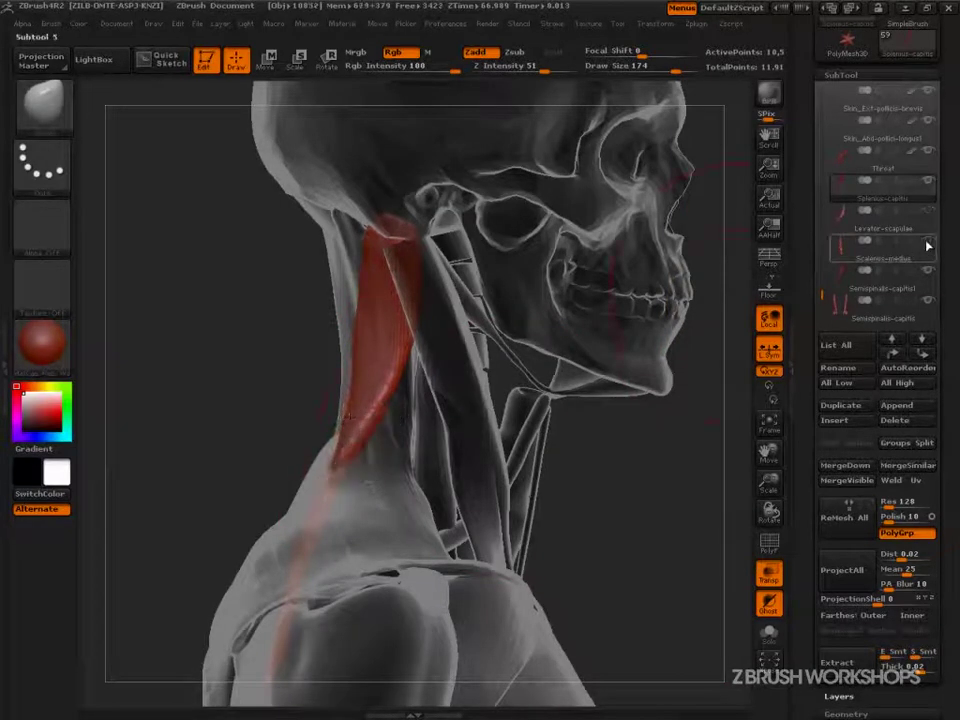
left_click(926, 303)
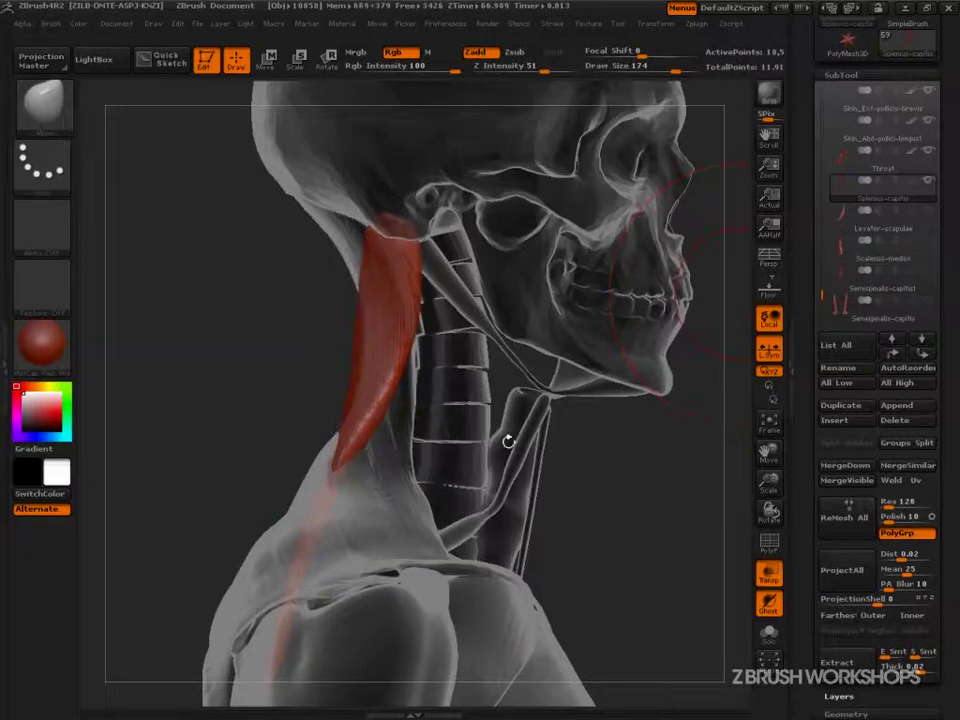
left_click_drag(361, 356, 369, 326)
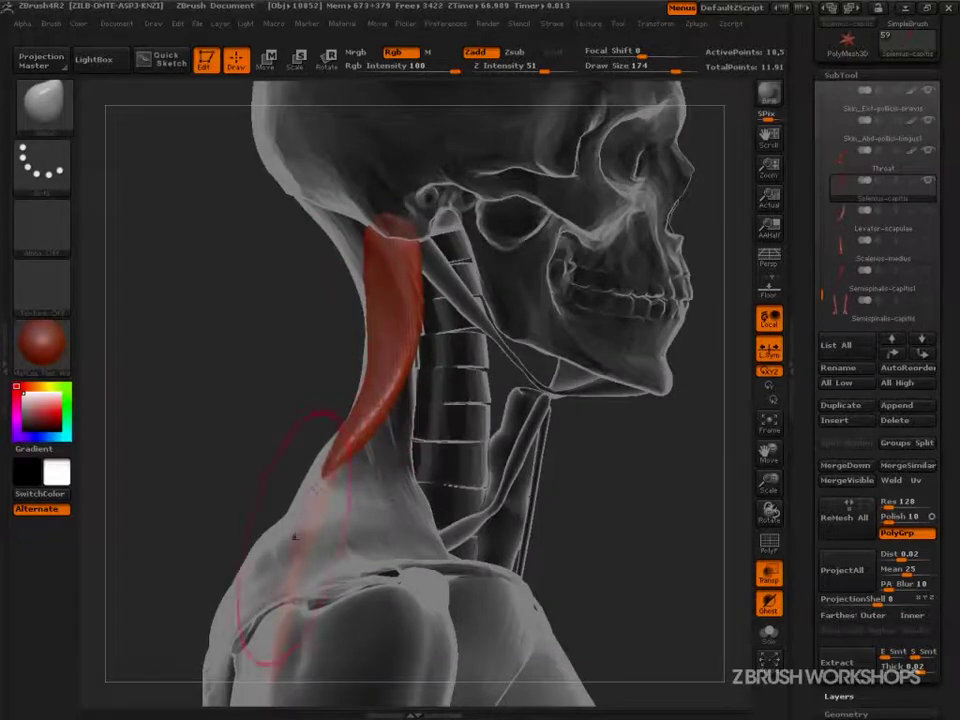
mouse_move(259, 444)
left_mouse_down()
mouse_move(400, 440)
mouse_move(360, 414)
left_mouse_up()
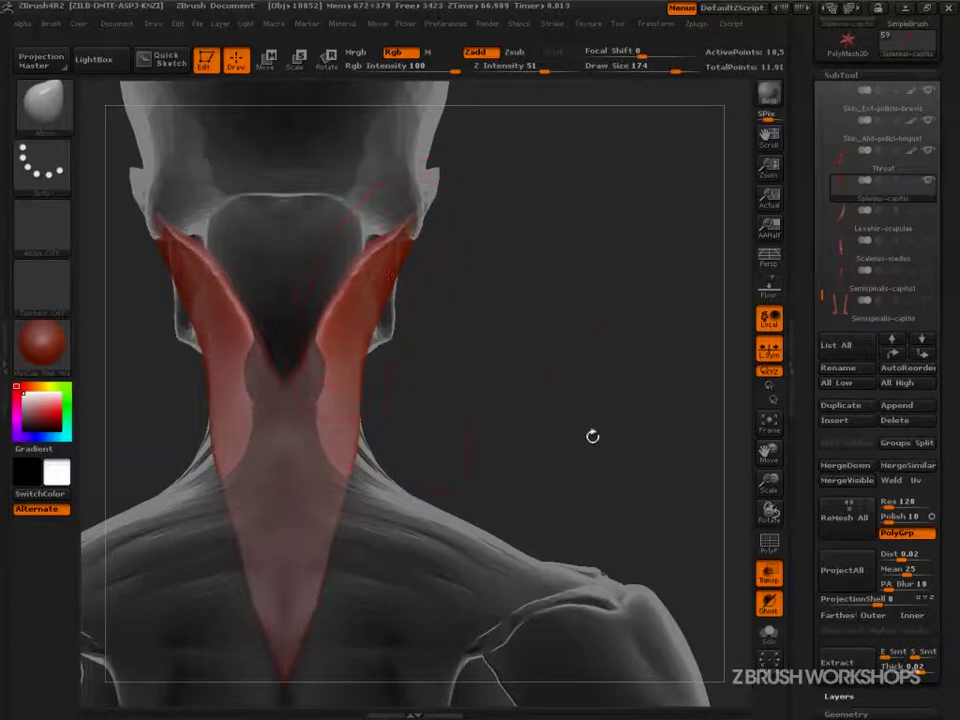
Make Trapezius1 the active subtool and pull the sides of its neck section outward over the Splenius-capitis with the Move brush
key("b")
key("t")
key("n")
key("t")
left_click(431, 456)
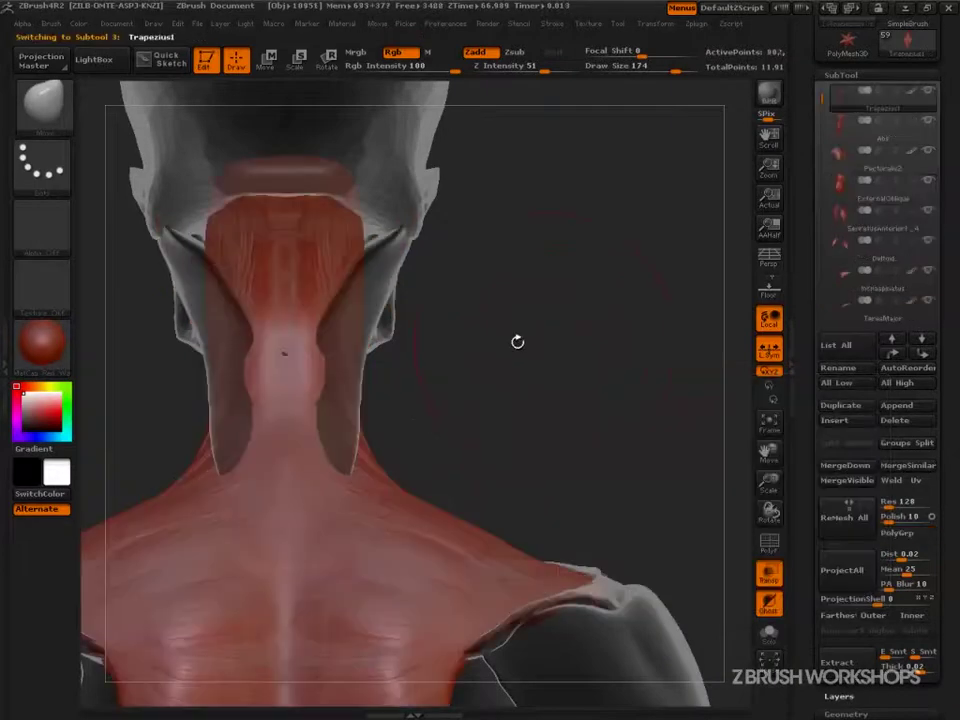
mouse_move(538, 340)
left_mouse_down()
mouse_move(411, 356)
mouse_move(371, 339)
left_mouse_up()
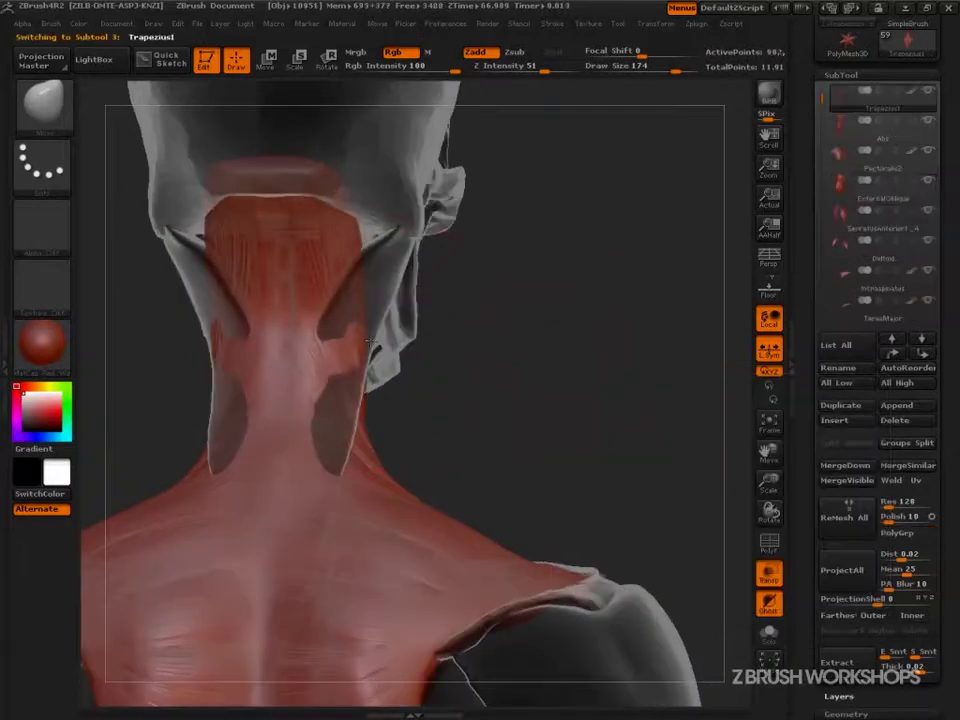
Reshape the trapezius's side edge along the neck with the Move brush at draw sizes 110 and 127, covering more of the Splenius-capitis
left_click_drag(489, 317, 464, 317)
key("s")
left_click_drag(489, 317, 474, 317)
left_click_drag(368, 314, 375, 276)
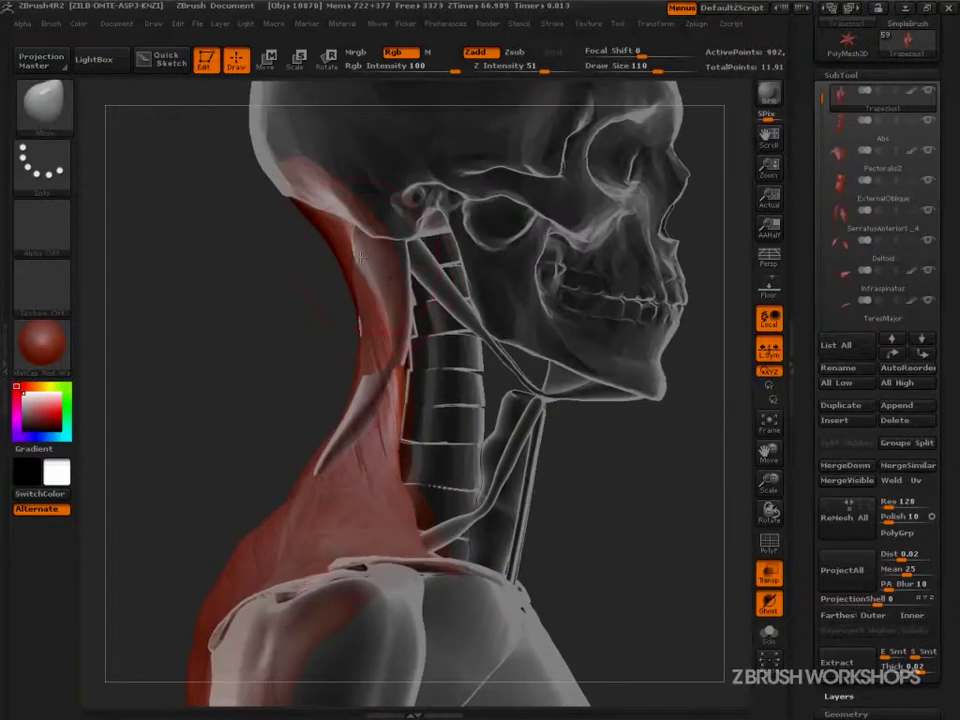
key("s")
left_click_drag(384, 360, 370, 412)
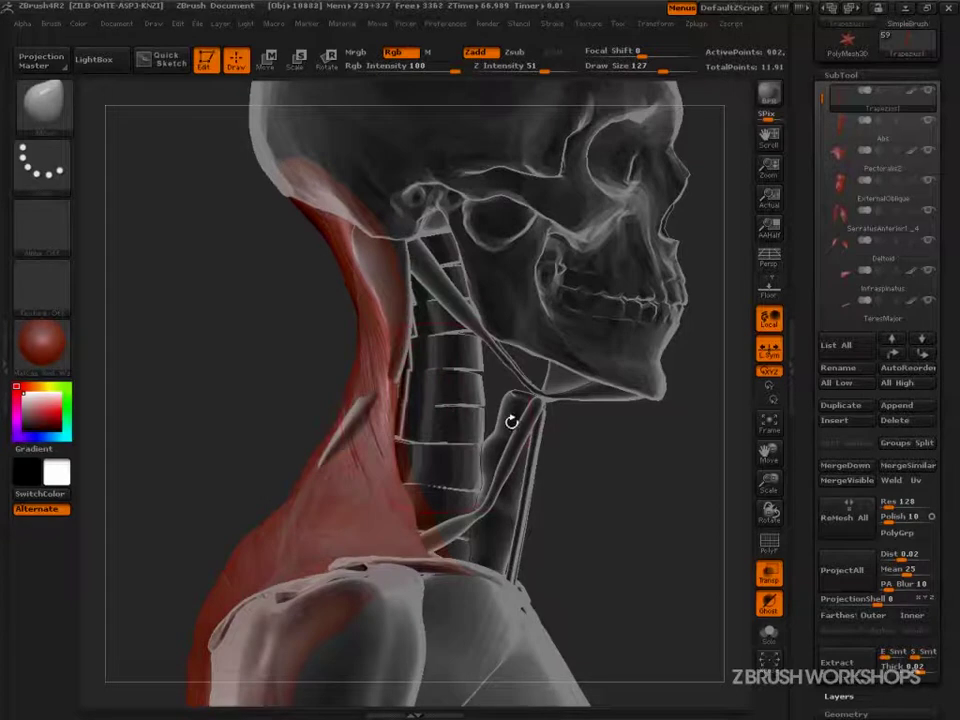
Make the Splenius-capitis active and tuck its lower end beneath the trapezius with the Move brush at draw size 86
key("n")
key("s")
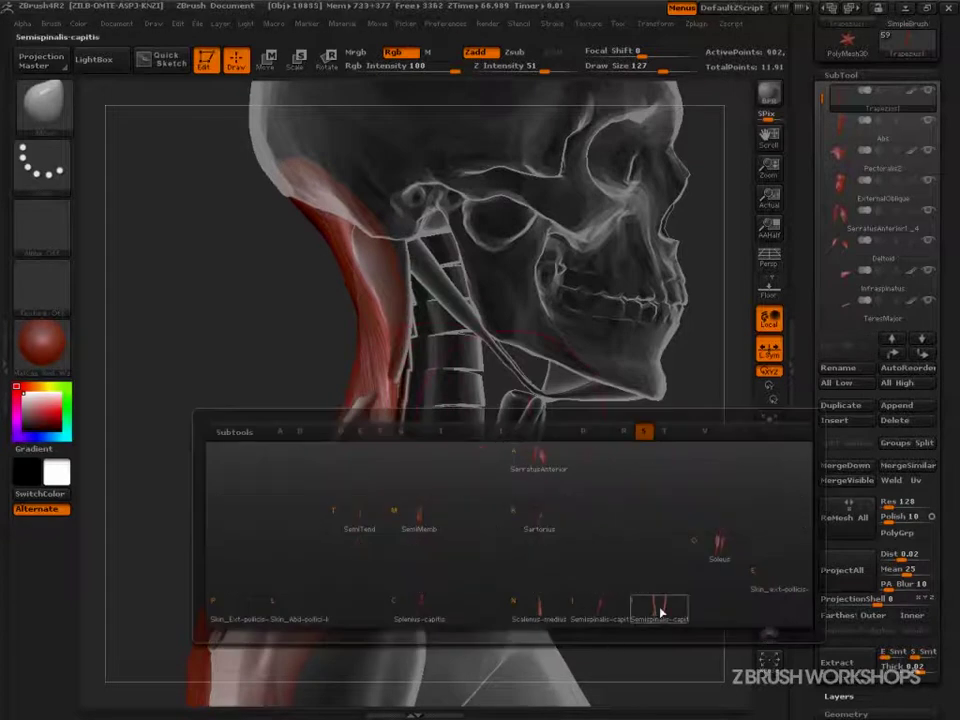
left_click(418, 615)
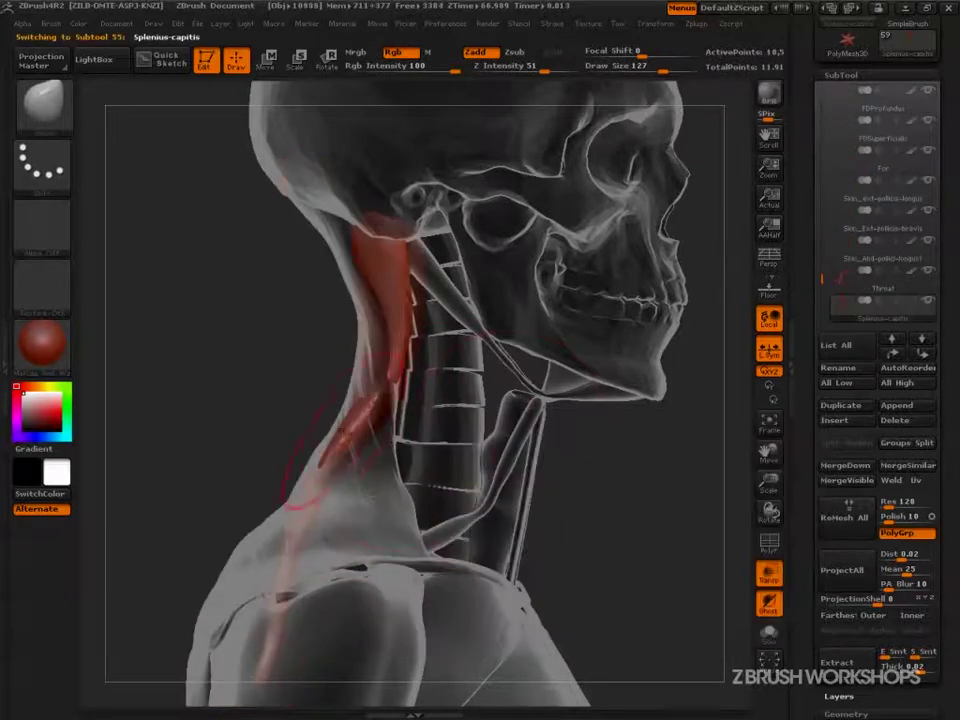
key("s")
mouse_move(361, 431)
left_mouse_down()
mouse_move(348, 431)
mouse_move(355, 438)
left_mouse_up()
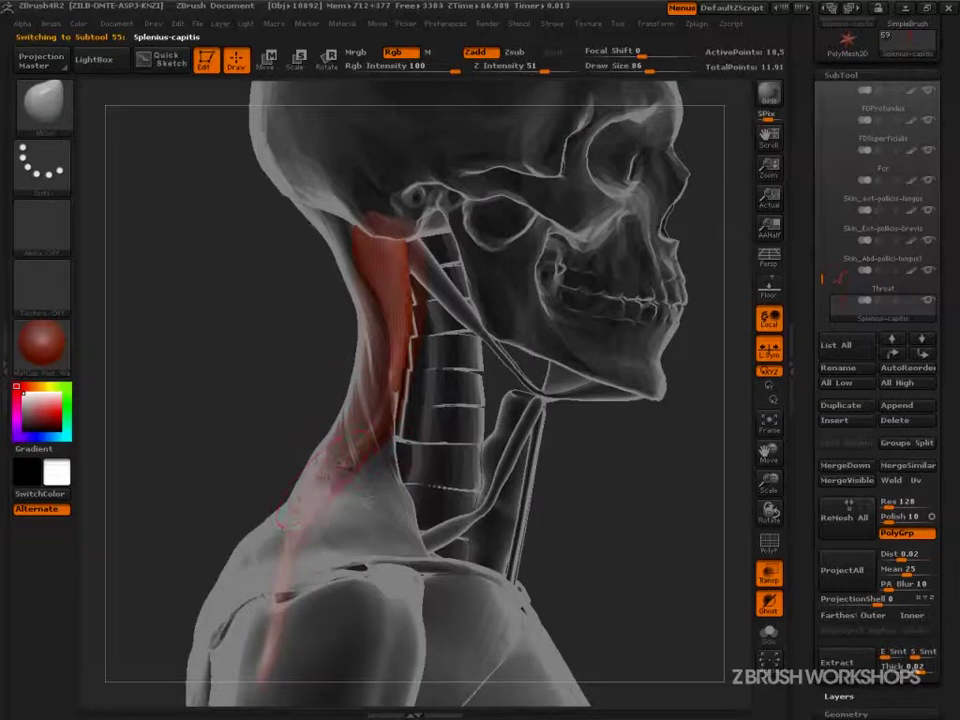
Turn off the ghosted transparency and refine the Splenius-capitis against the trapezius with the Move brush at draw size 125
left_click_drag(220, 465, 537, 455)
left_click(768, 574)
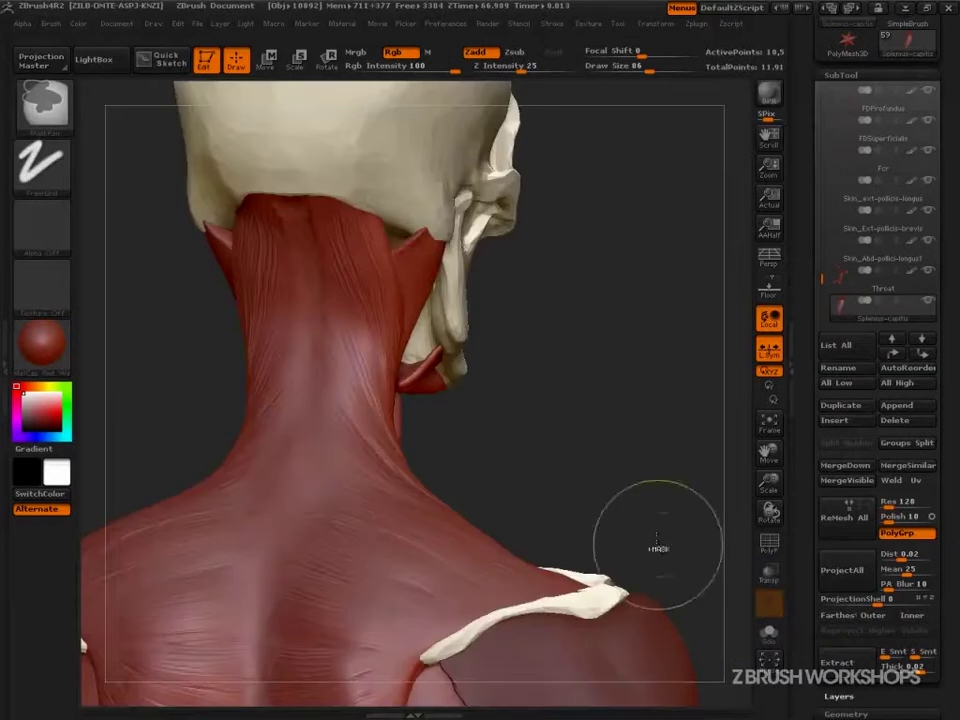
left_click_drag(645, 503, 602, 525)
key("s")
left_click(300, 212)
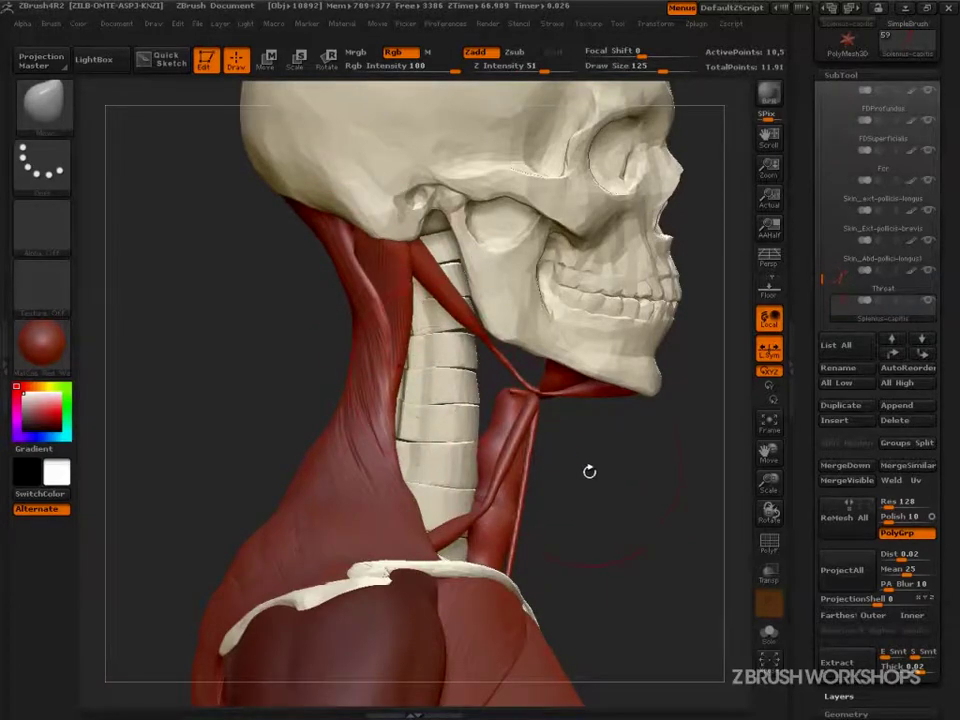
Make Trapezius1 active, undo its last stroke and pull its rear neck contour backward with the Move brush at draw size 186
key("b")
key("t")
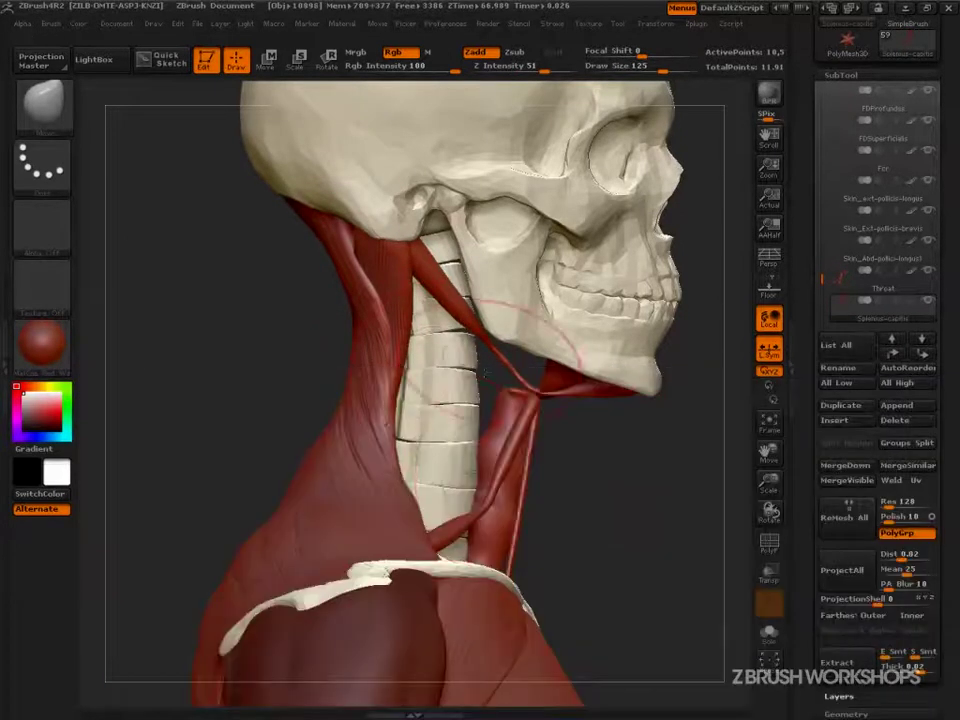
key("n")
key("t")
left_click(350, 511)
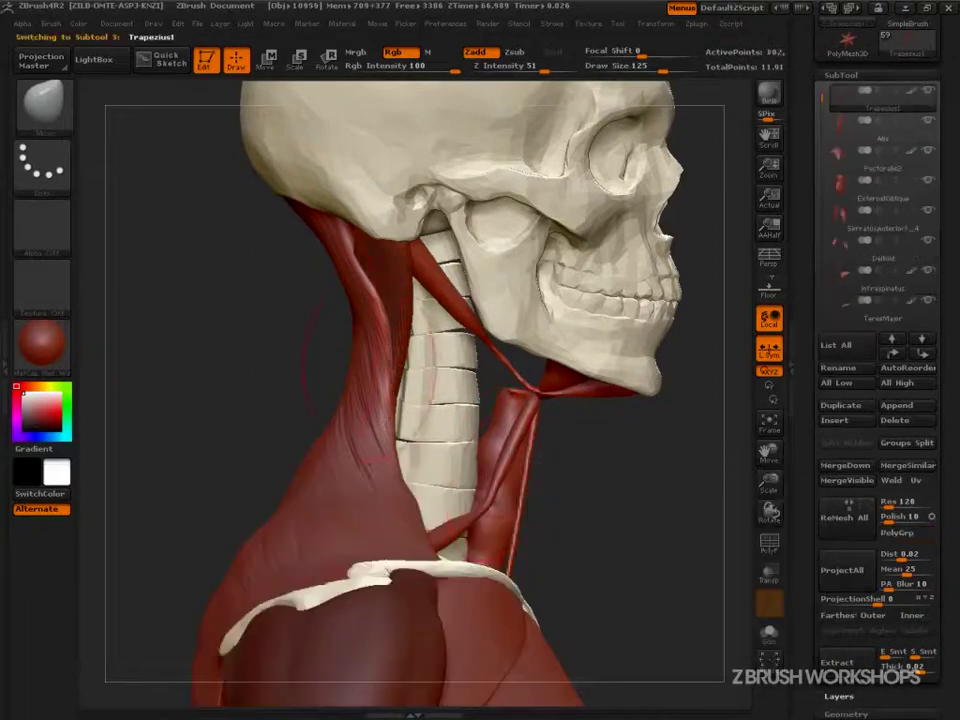
key("ctrl+z")
key("s")
mouse_move(347, 335)
left_mouse_down()
mouse_move(360, 337)
mouse_move(339, 321)
left_mouse_up()
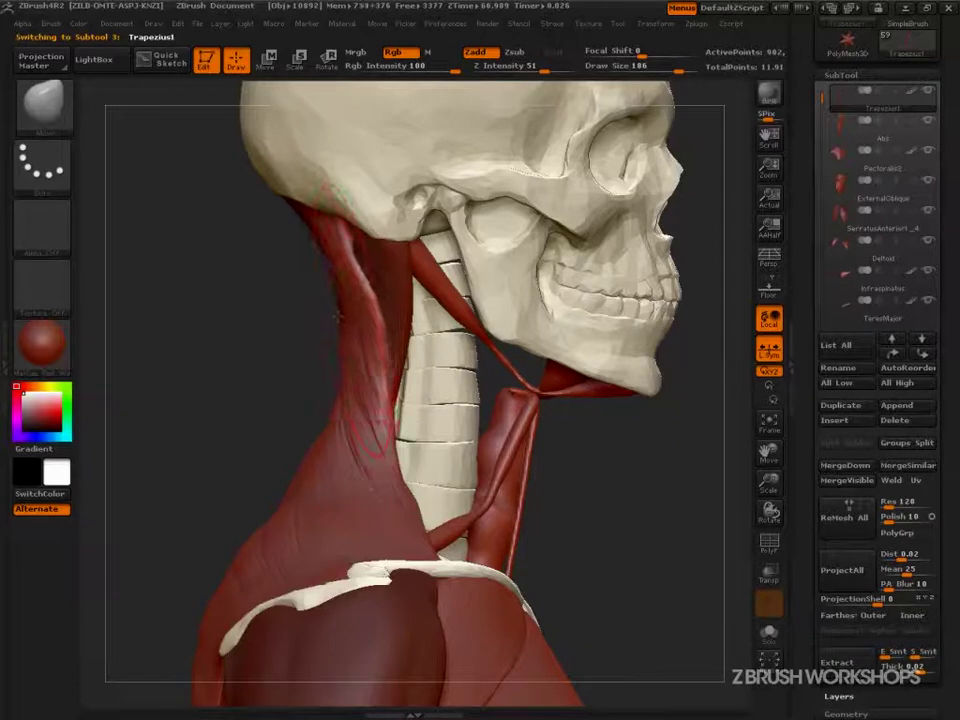
Shape the upper trapezius below the skull from the opposite side with the Move brush at draw sizes 115, 174 and 106
left_click_drag(250, 310, 428, 299)
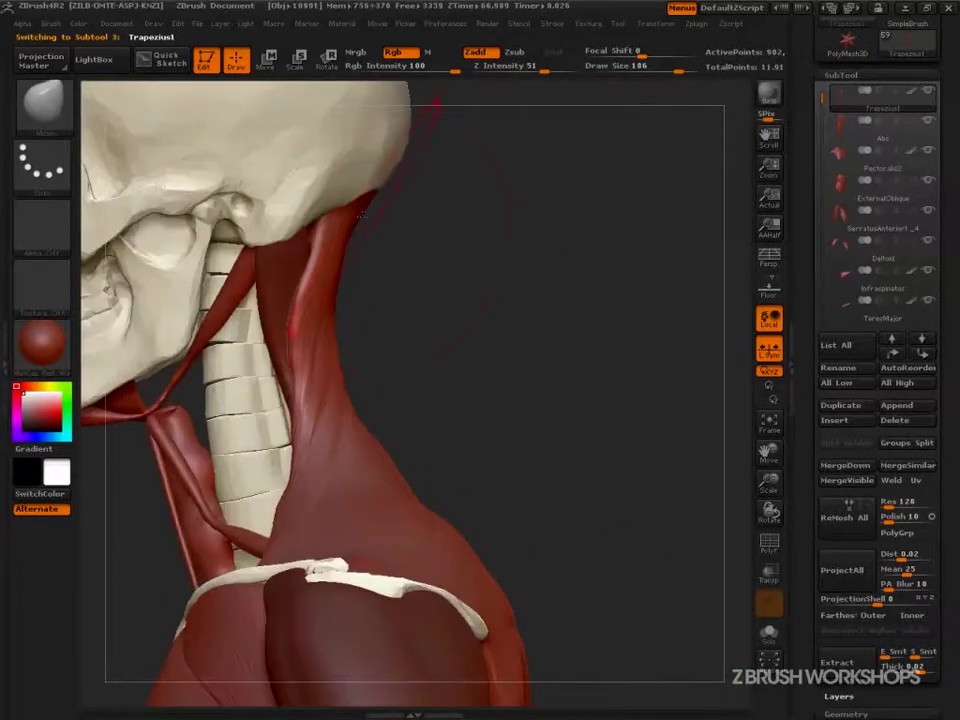
key("s")
left_click_drag(371, 228, 285, 242)
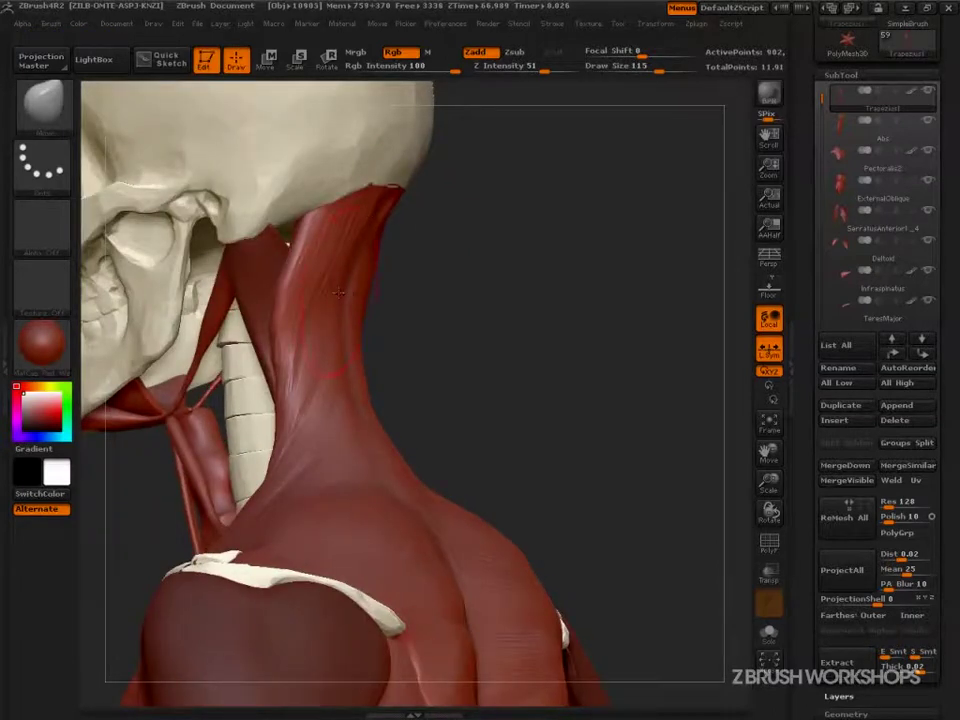
mouse_move(340, 311)
left_mouse_down()
mouse_move(439, 317)
mouse_move(390, 329)
mouse_move(394, 353)
left_mouse_up()
key("s")
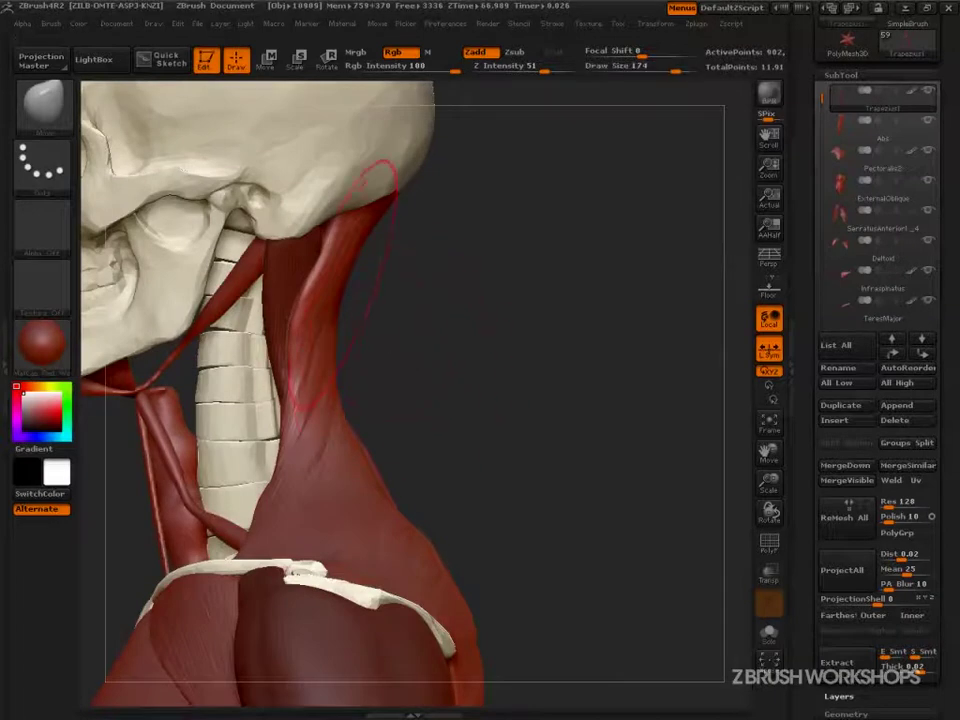
key("s")
left_click_drag(347, 285, 261, 283)
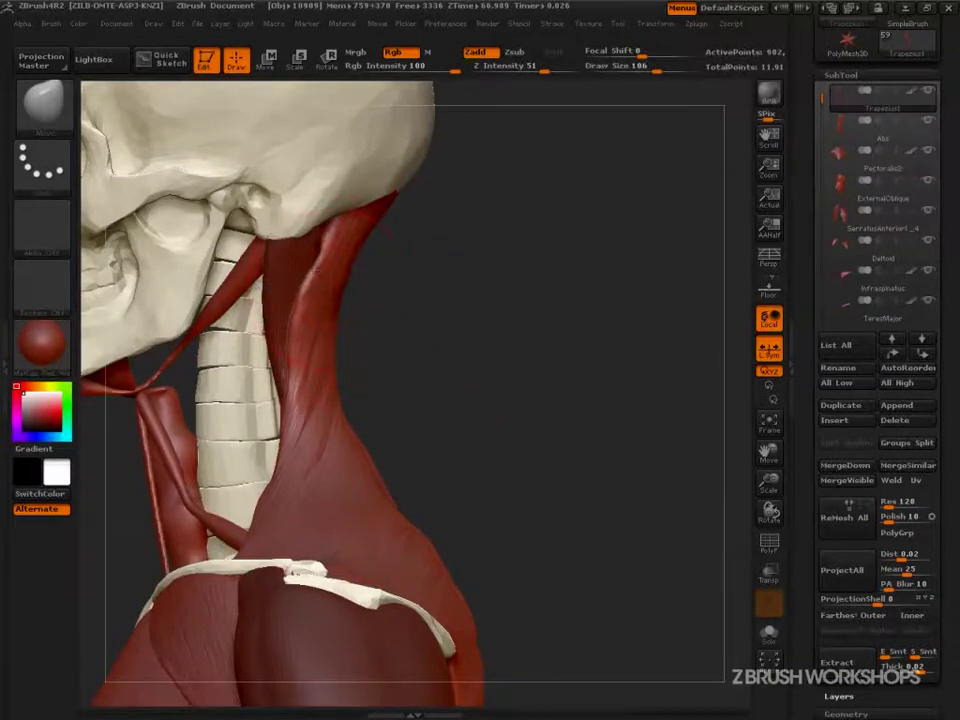
Adjust the trapezius's rear contour from skull to shoulder with the Move brush at draw size 157
key("s")
left_click_drag(396, 317, 420, 317)
mouse_move(430, 320)
left_mouse_down()
mouse_move(461, 326)
mouse_move(402, 338)
mouse_move(349, 332)
mouse_move(390, 313)
left_mouse_up()
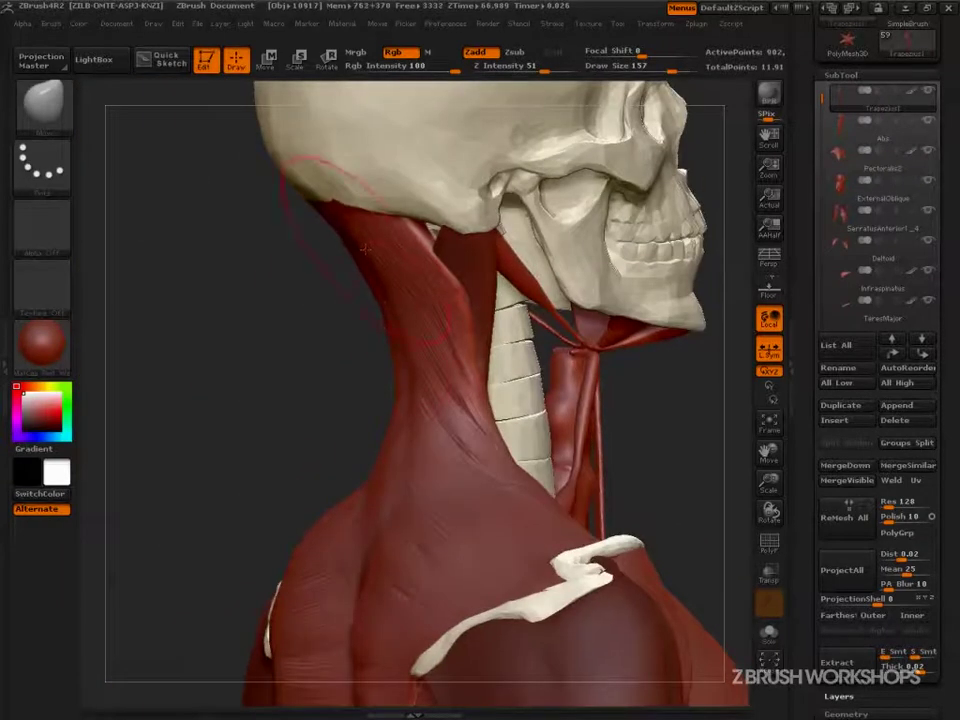
mouse_move(313, 421)
left_mouse_down()
mouse_move(313, 444)
mouse_move(320, 440)
left_mouse_up()
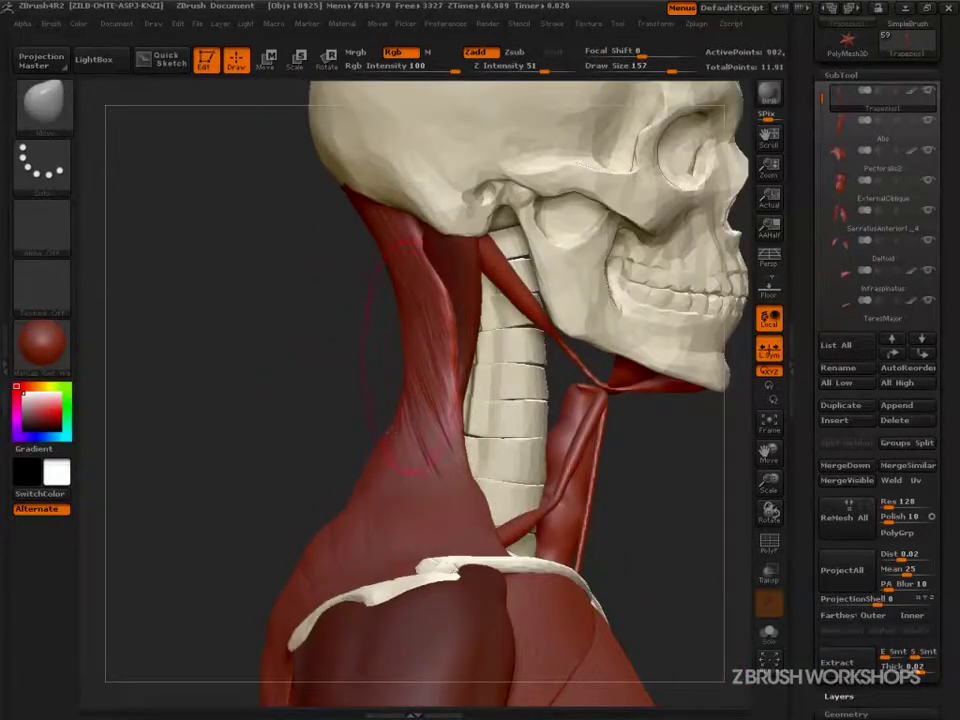
Make the Splenius-capitis active and nudge its front edge forward with the Move brush at draw size 157
key("n")
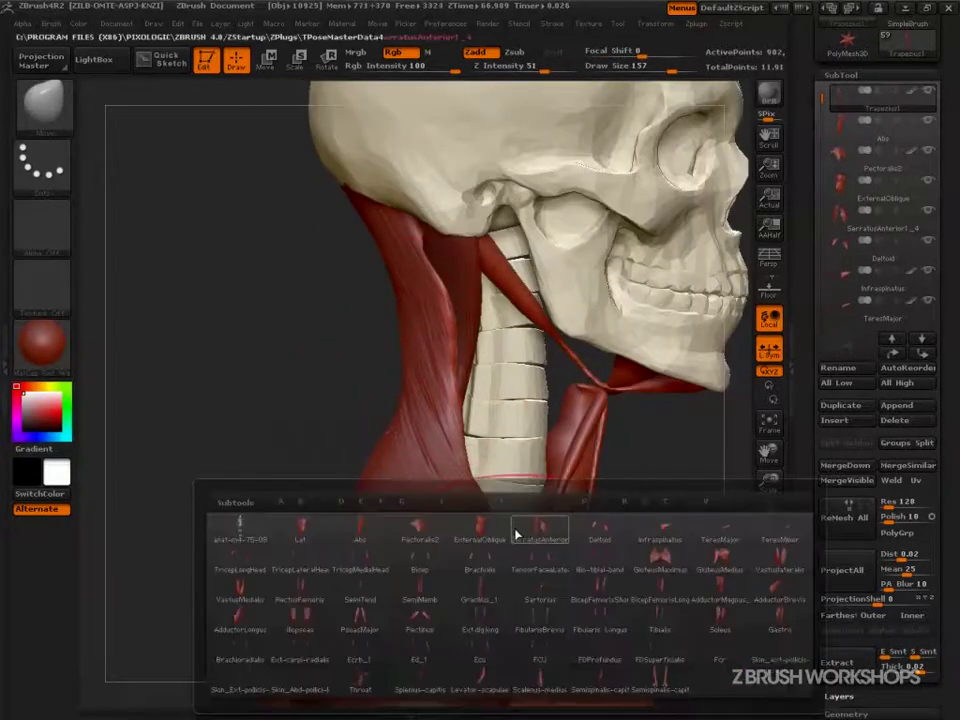
left_click(420, 688)
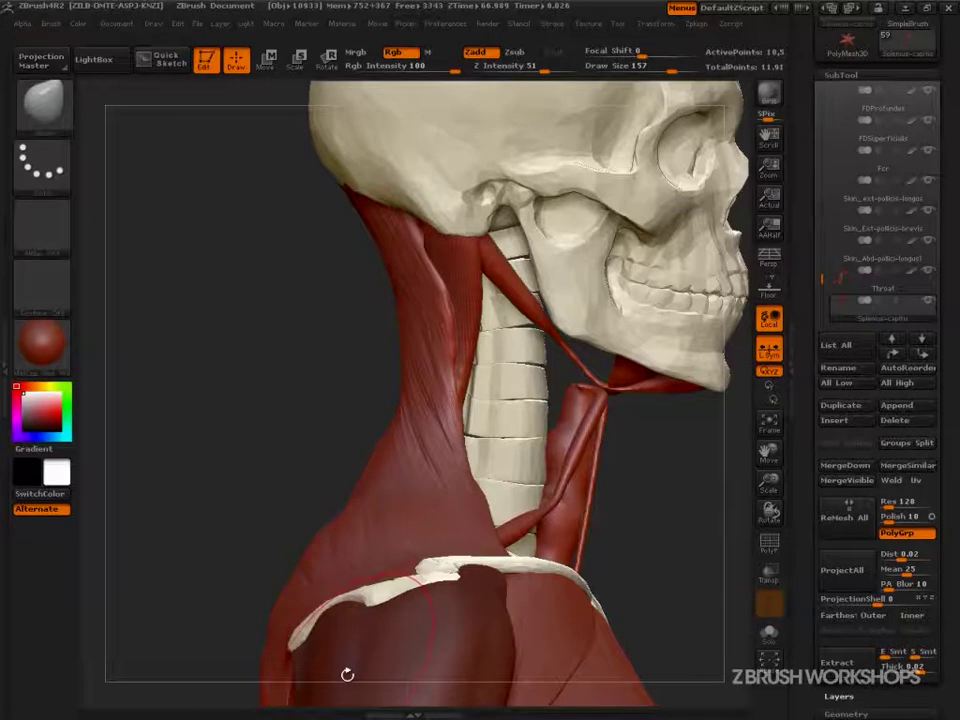
left_click_drag(822, 281, 822, 290)
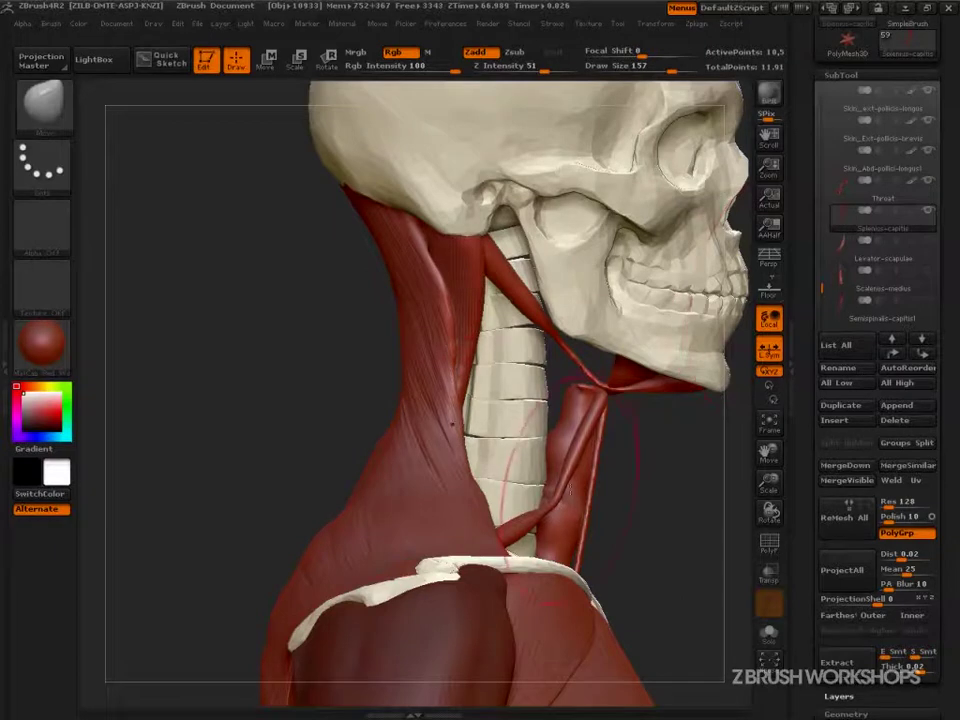
Make Trapezius1 active and reshape its front edge beside the Splenius-capitis with the Move brush at draw size 115
type("nt")
left_click(431, 538)
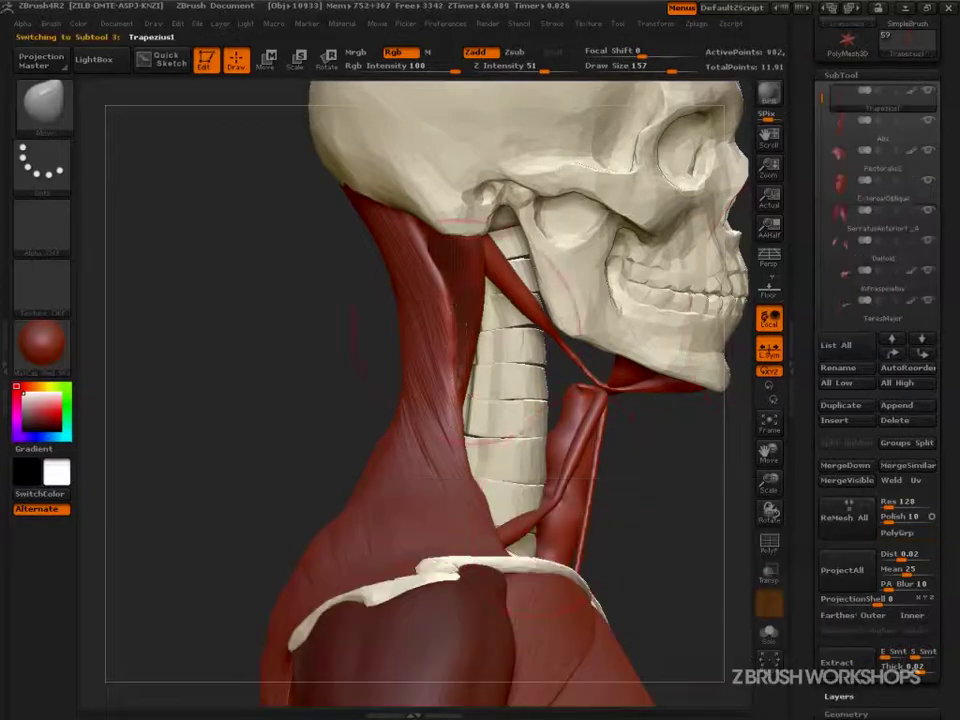
right_click_drag(392, 272, 434, 298)
key("s")
left_click_drag(434, 298, 422, 298)
left_click_drag(418, 284, 430, 278)
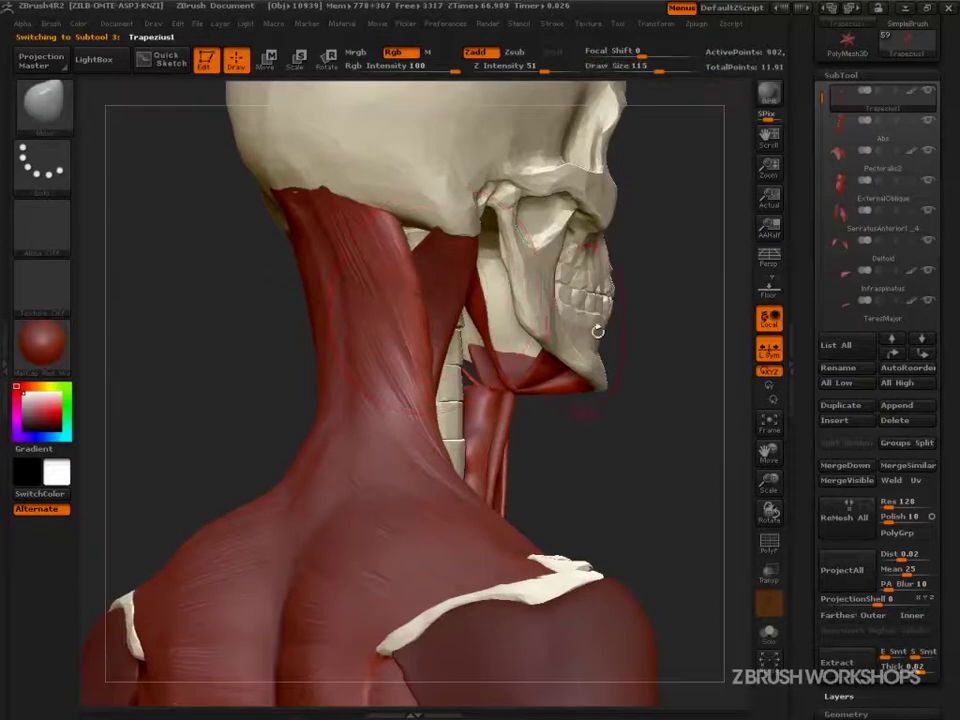
right_click_drag(455, 302, 503, 308)
right_click_drag(692, 324, 615, 332)
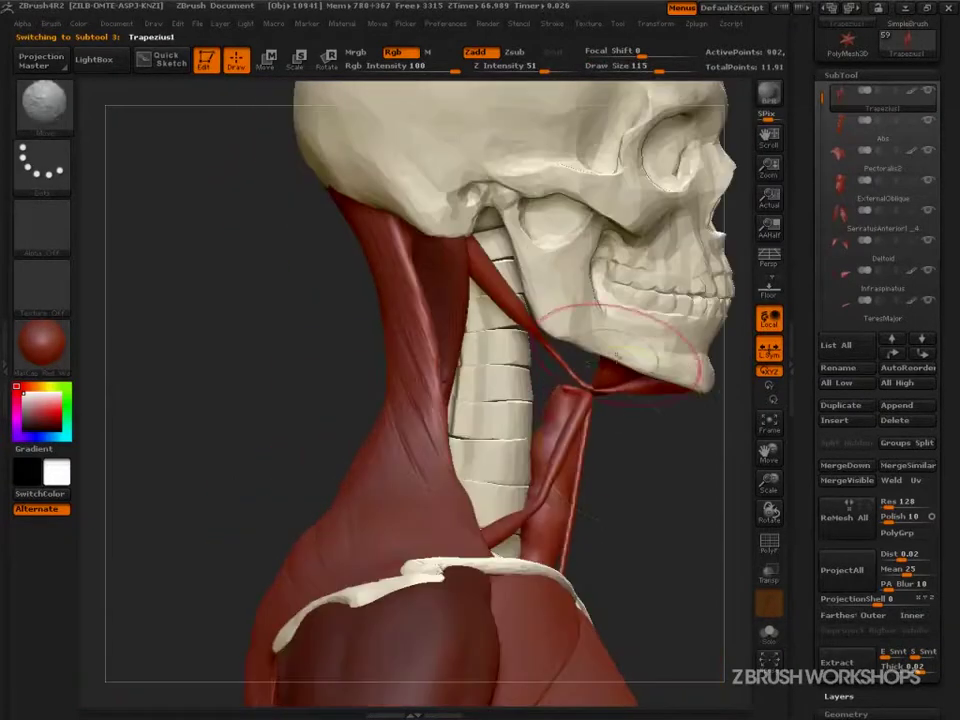
Refine the trapezius's upper outer corner and front edge below the skull with the Move brush, working from side and back views
left_click_drag(423, 256, 403, 228, "ctrl+shift")
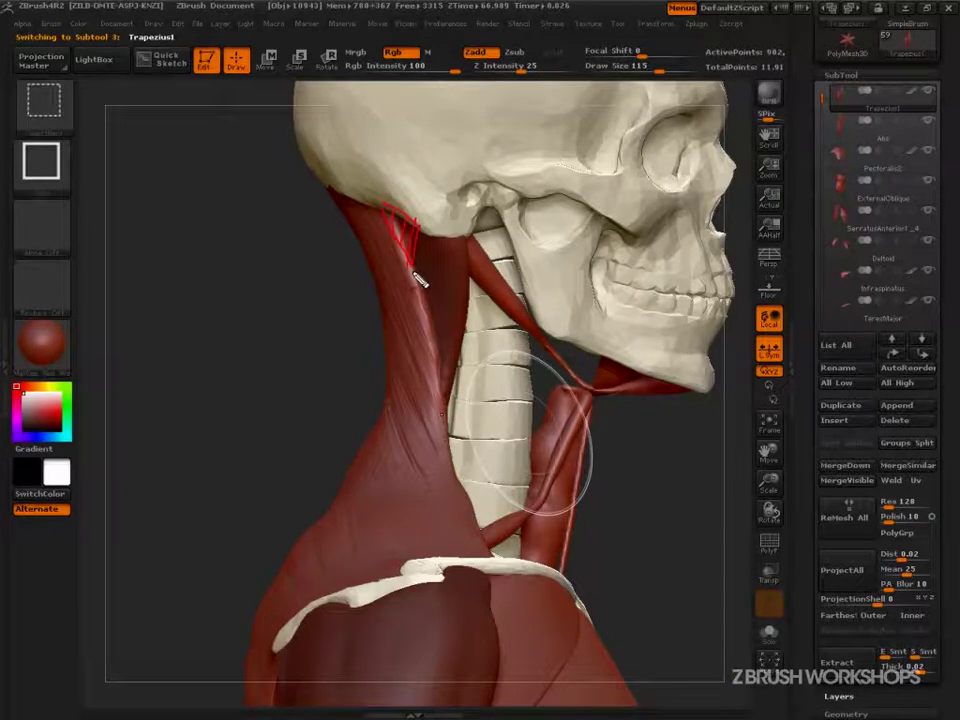
key("Escape")
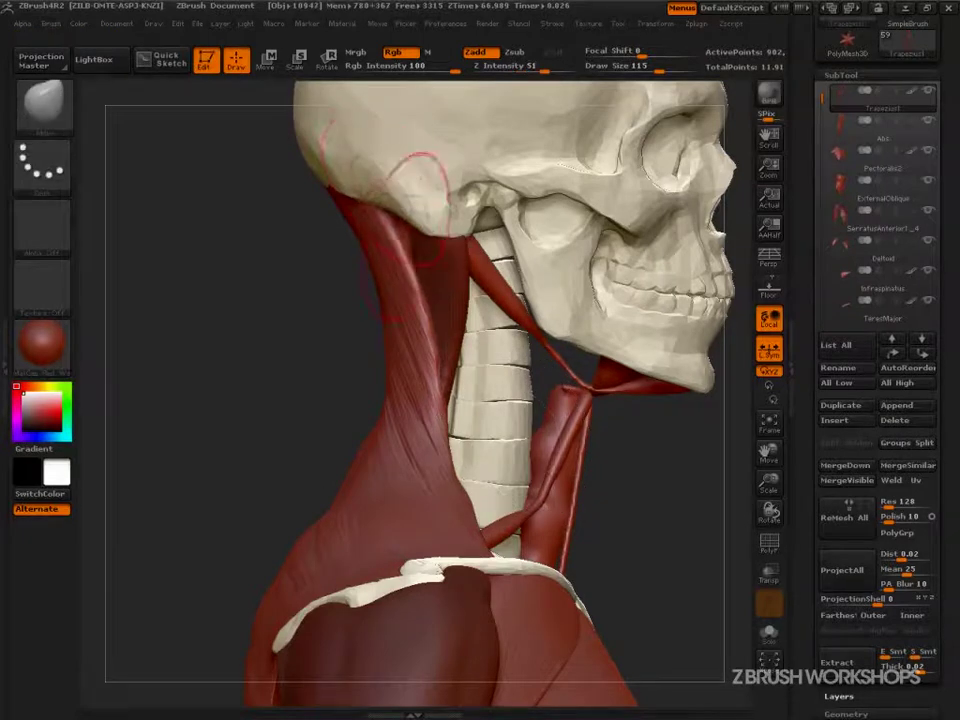
left_click_drag(300, 231, 424, 289)
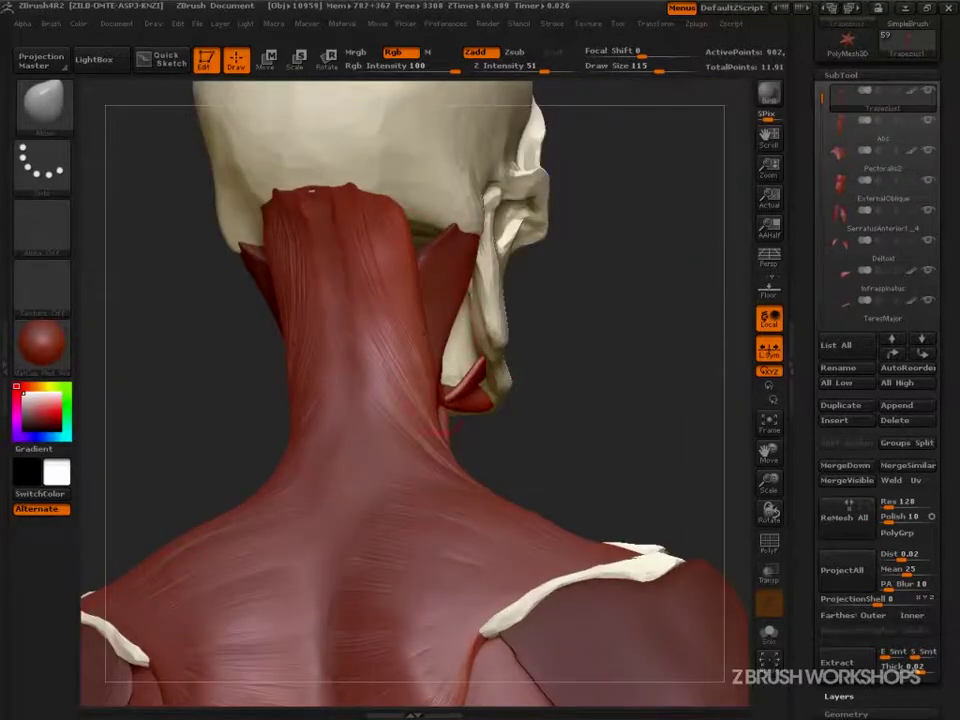
left_click_drag(573, 344, 420, 305)
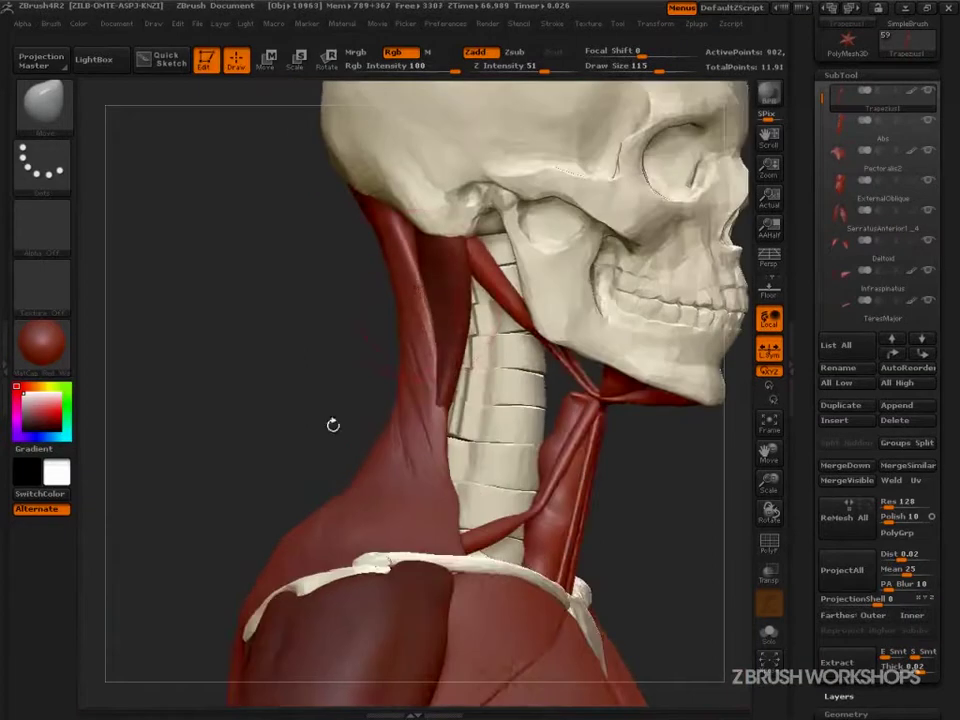
key("ctrl+shift")
mouse_move(432, 317)
left_mouse_down("ctrl+shift")
mouse_move(413, 313)
mouse_move(472, 286)
left_mouse_up("ctrl+shift")
mouse_move(362, 420)
left_mouse_down()
mouse_move(335, 343)
mouse_move(410, 278)
left_mouse_up()
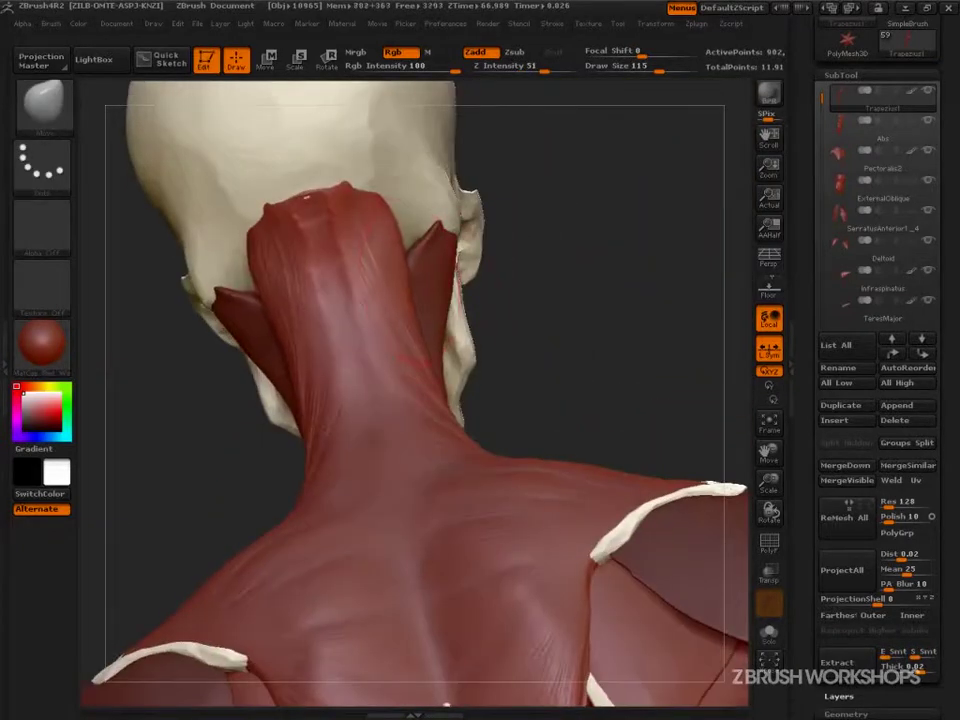
left_click_drag(560, 340, 400, 315)
left_click_drag(277, 380, 165, 378)
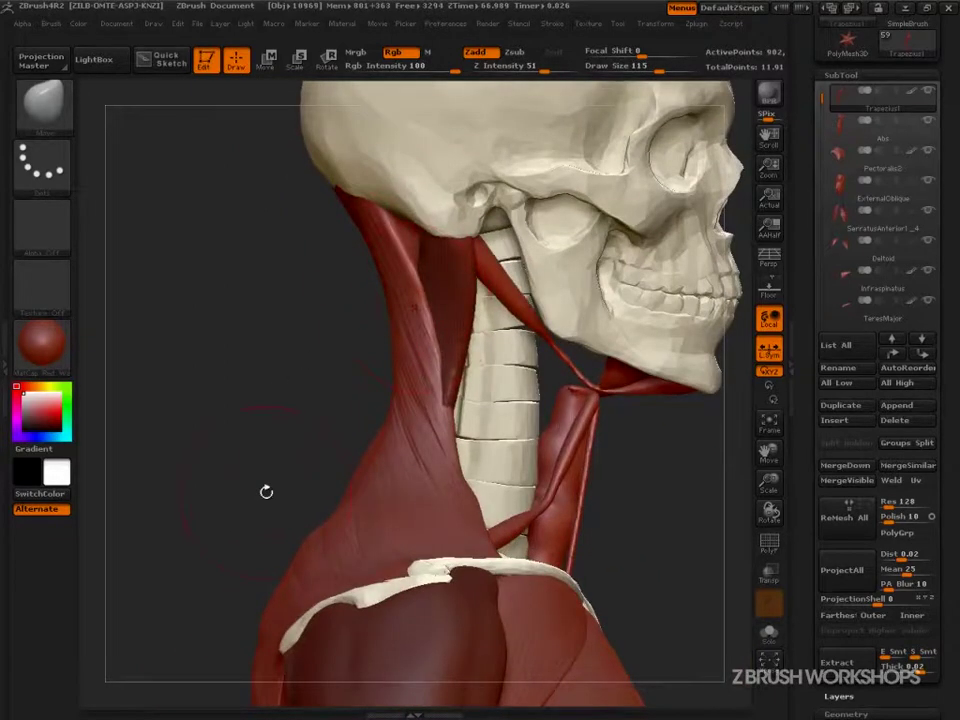
Make the Semispinalis-capitis1 active and examine how it sits beside the trapezius from side and back views
left_click_drag(822, 100, 821, 287)
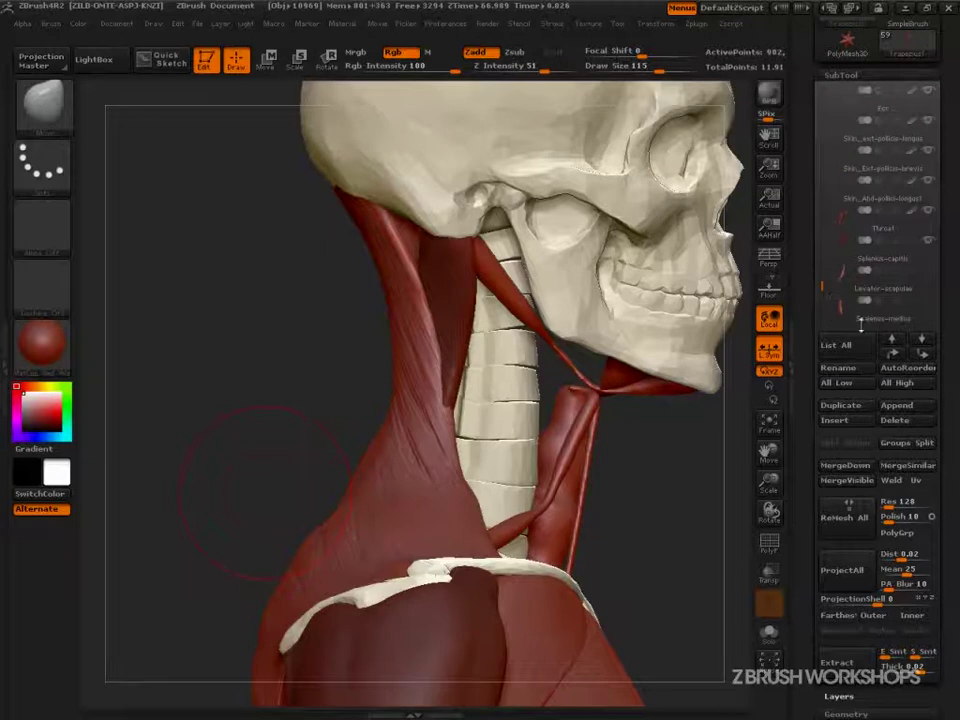
left_click_drag(822, 288, 821, 297)
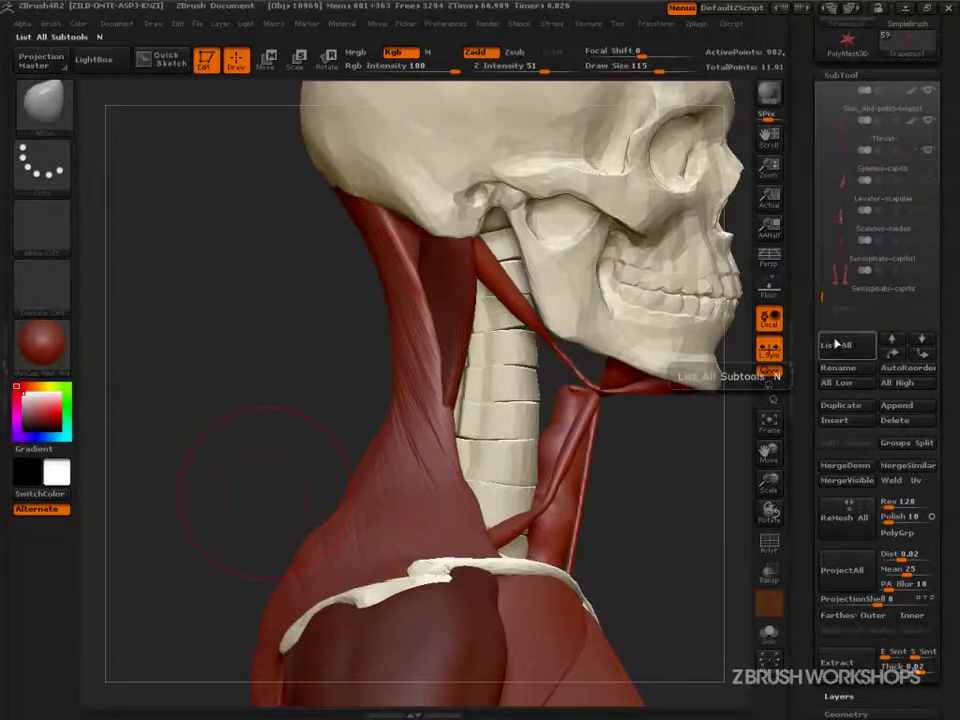
left_click(837, 284)
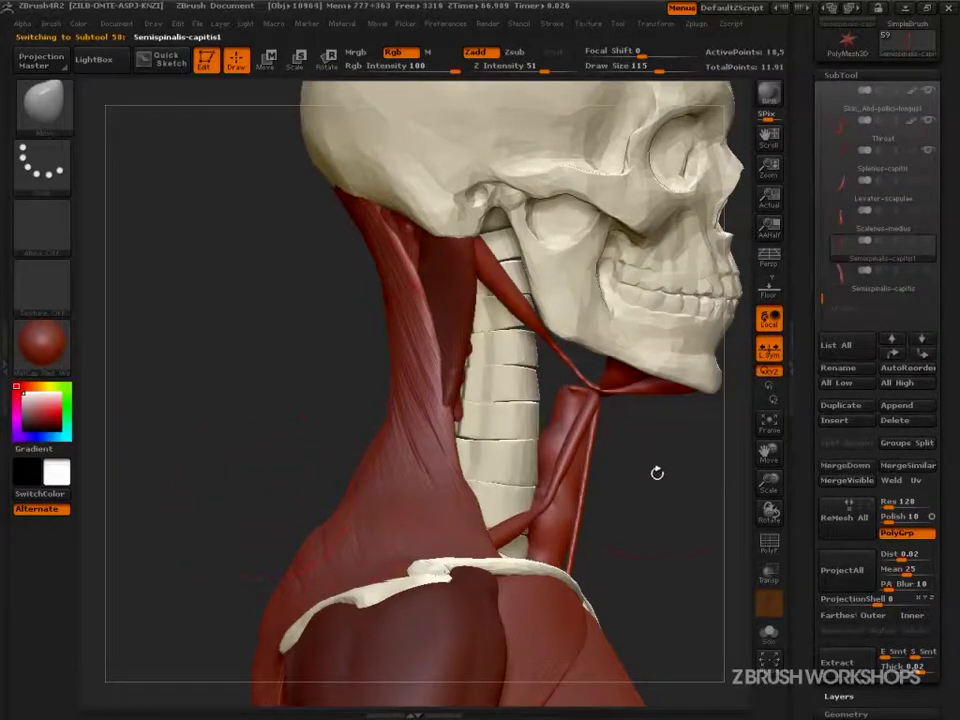
mouse_move(684, 474)
left_mouse_down()
mouse_move(709, 408)
mouse_move(636, 332)
left_mouse_up()
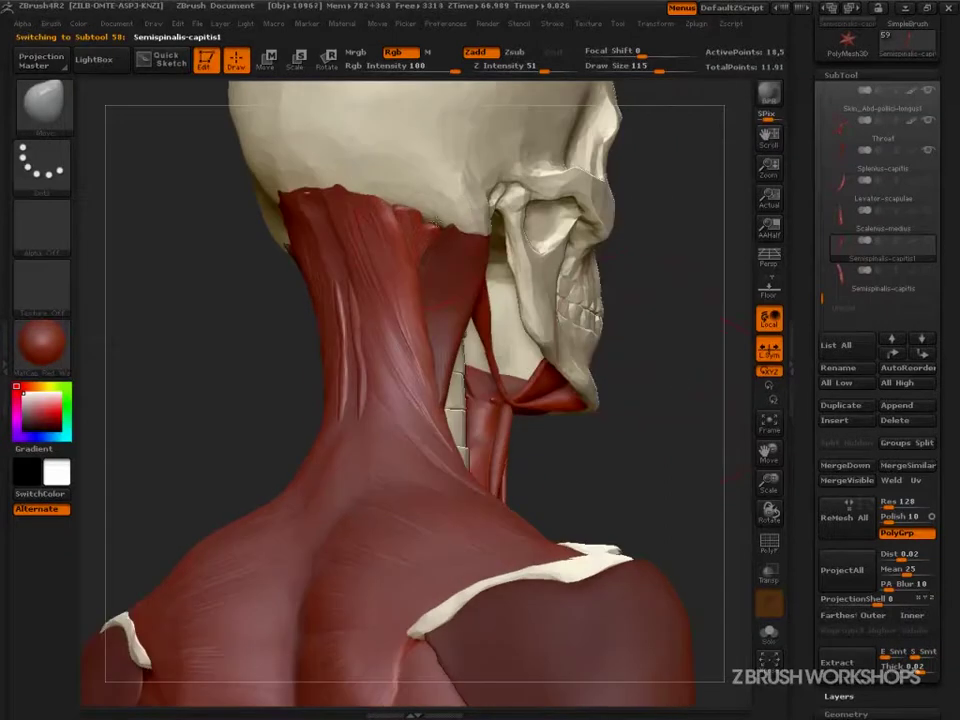
left_click_drag(690, 440, 570, 464)
left_click_drag(640, 250, 642, 374)
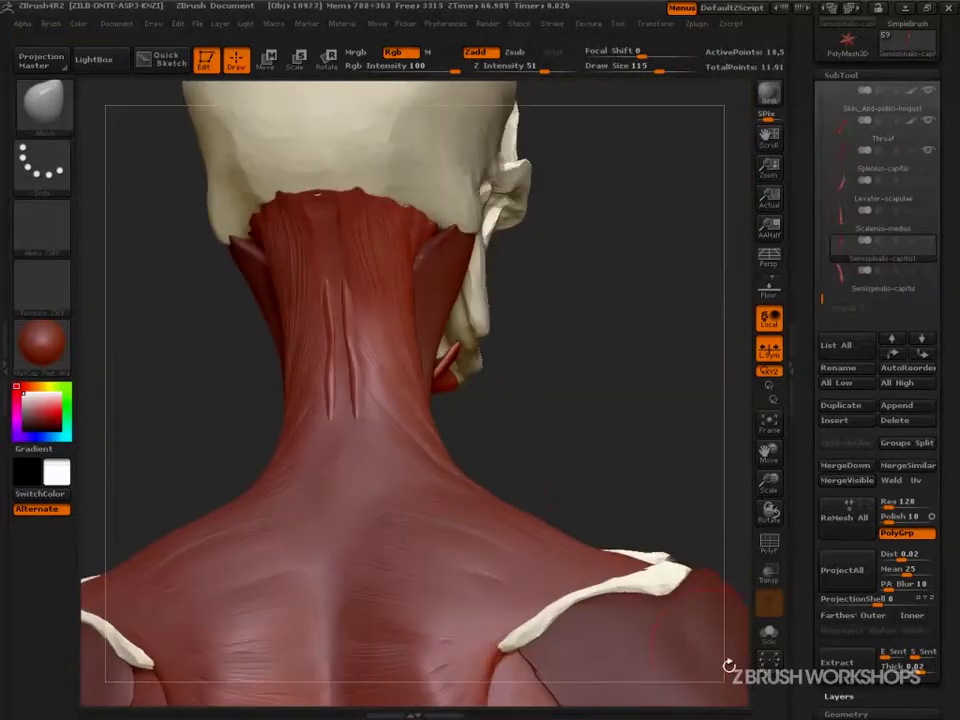
left_click_drag(662, 438, 695, 505)
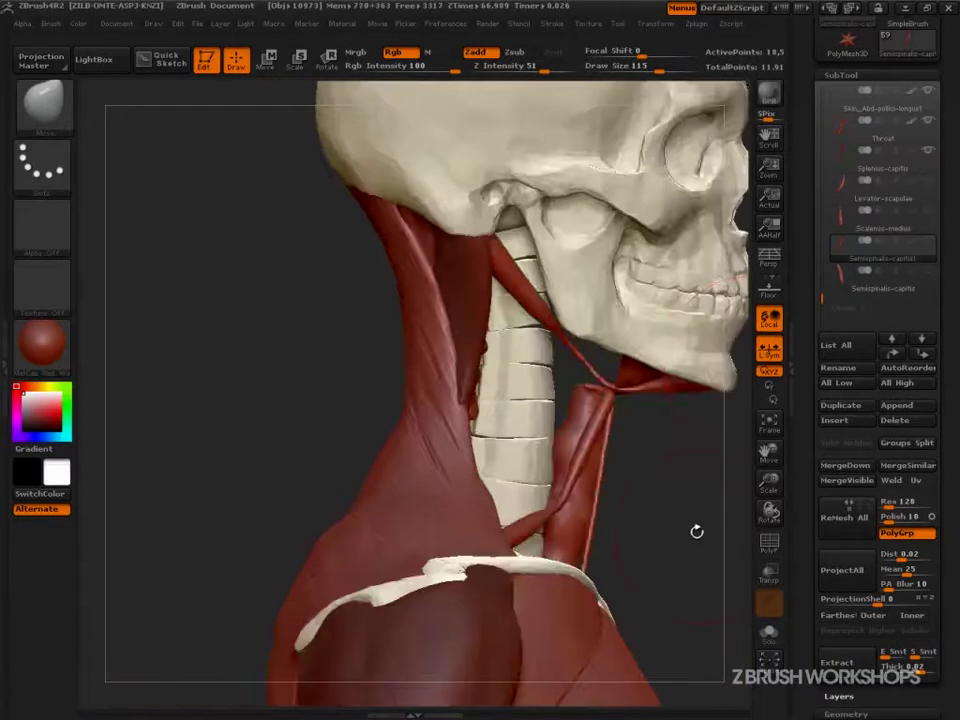
Make the Levator-scapulae active and nudge it forward beside the trapezius with the Move brush at draw size 177
left_click(845, 210)
left_click_drag(675, 514, 622, 484)
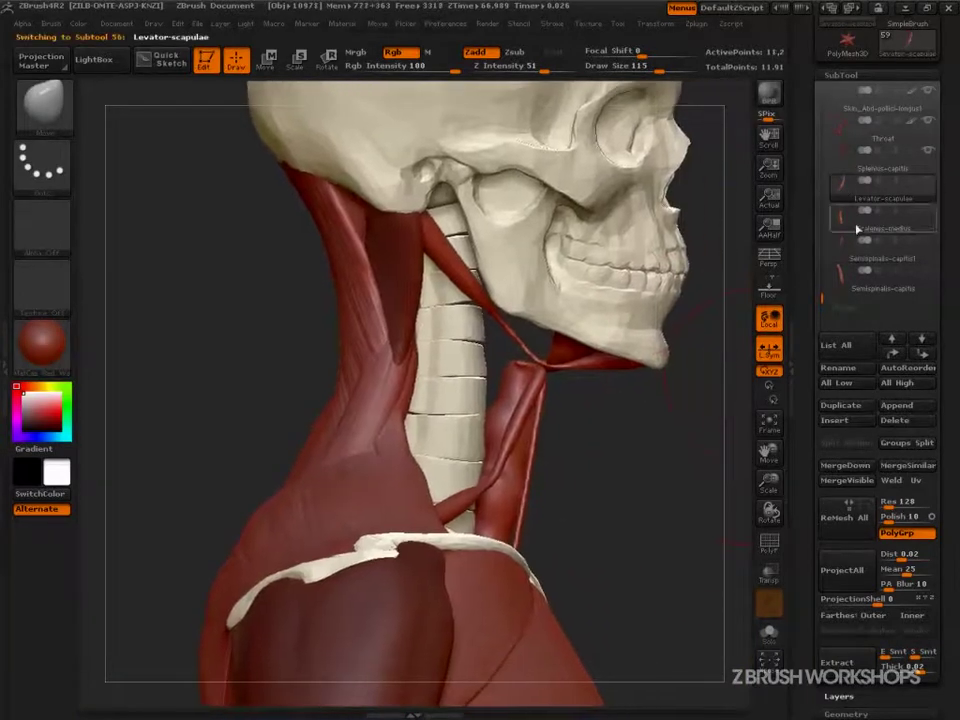
left_click_drag(690, 437, 700, 490)
key("s")
mouse_move(373, 405)
left_mouse_down()
mouse_move(410, 400)
mouse_move(392, 413)
left_mouse_up()
left_click_drag(617, 465, 458, 433)
left_click_drag(523, 454, 229, 401, "shift")
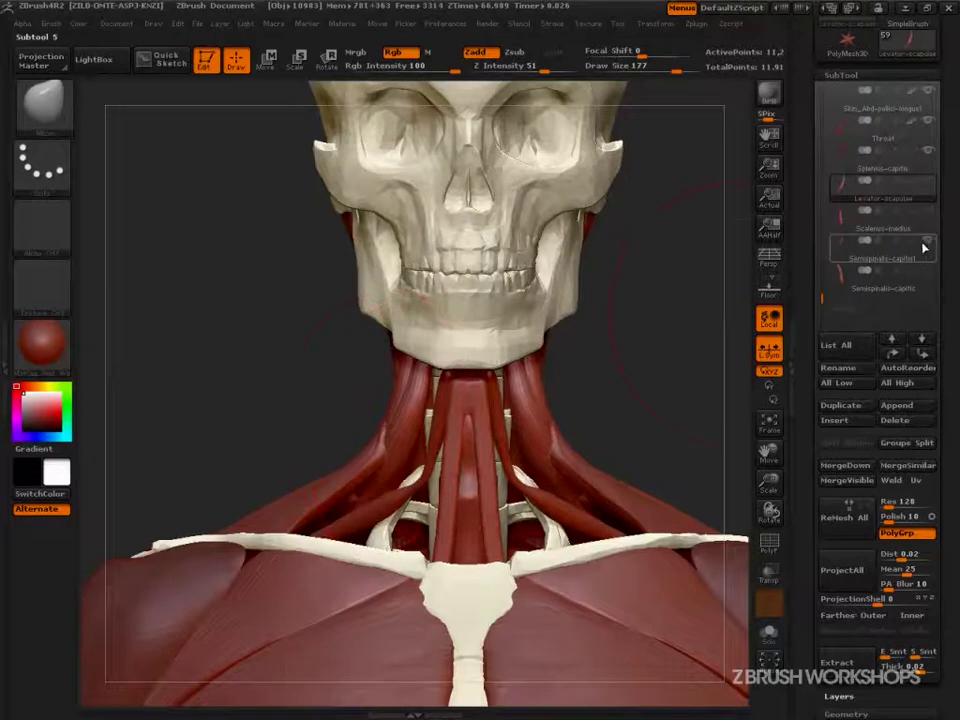
Show the Semispinalis-capitis briefly to compare it with the neck from the front, and hide it again
left_click(930, 272)
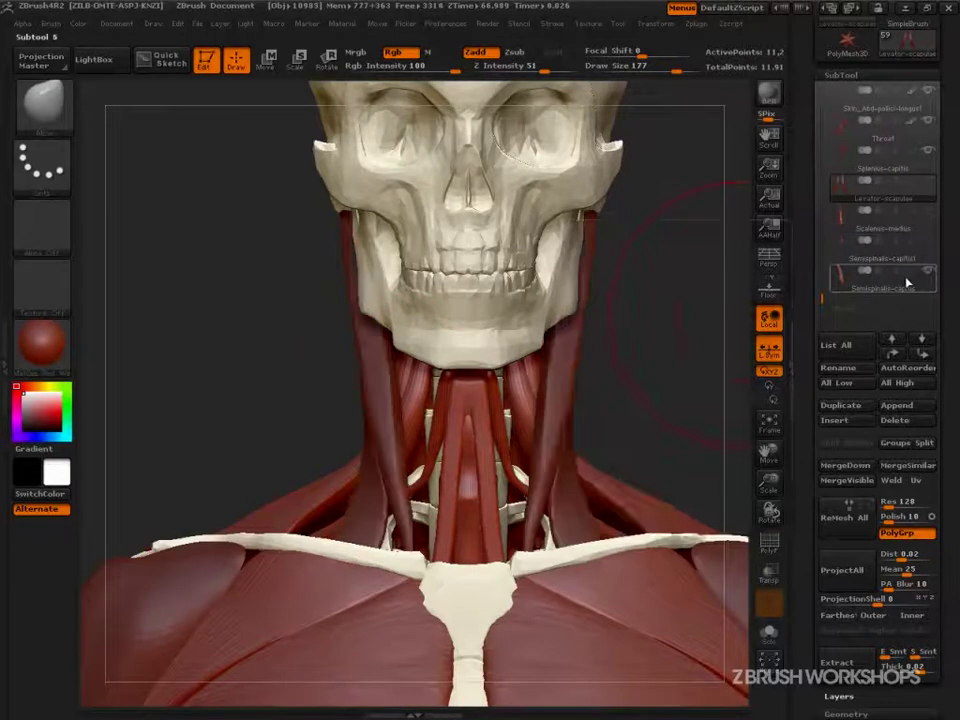
mouse_move(908, 284)
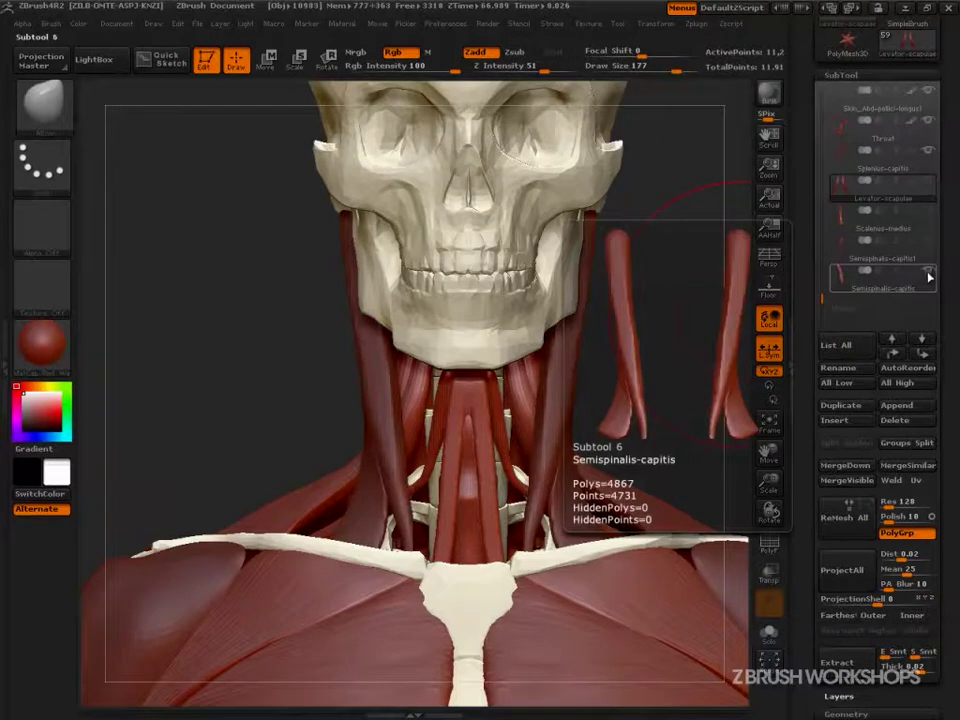
left_click(926, 274)
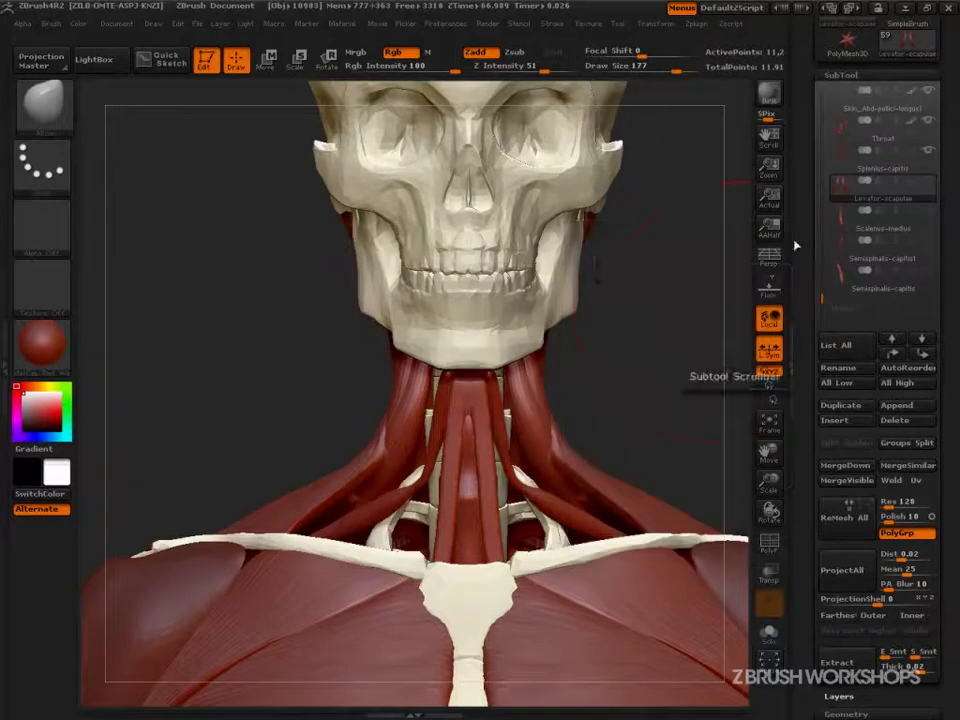
Make Trapezius1 active and examine the neck from the side, back and front
key("n")
key("t")
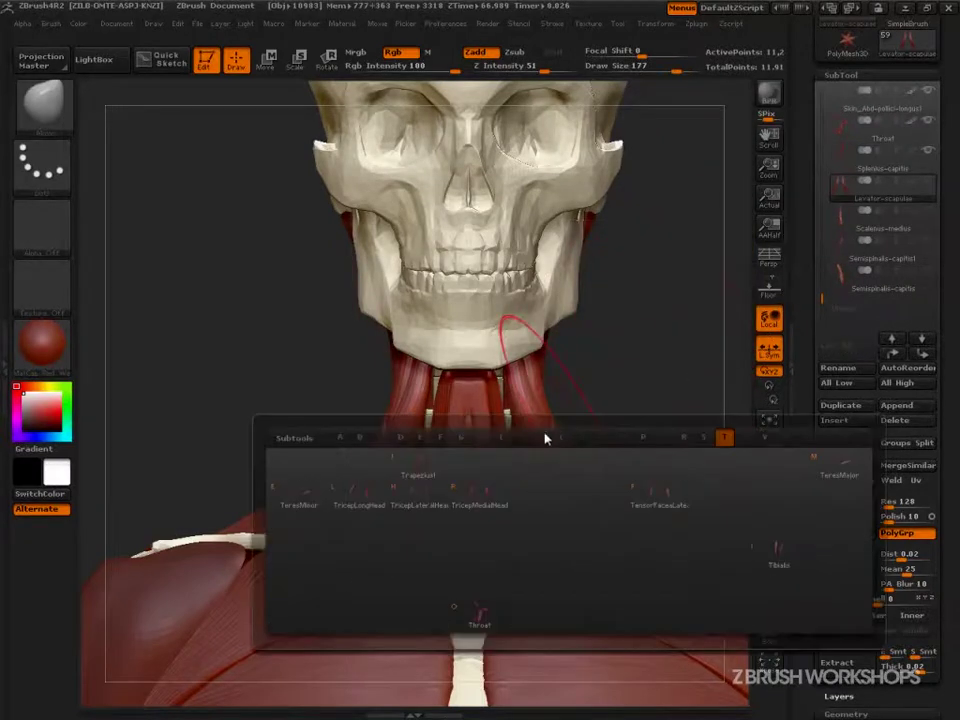
left_click(413, 486)
left_click_drag(574, 394, 604, 245)
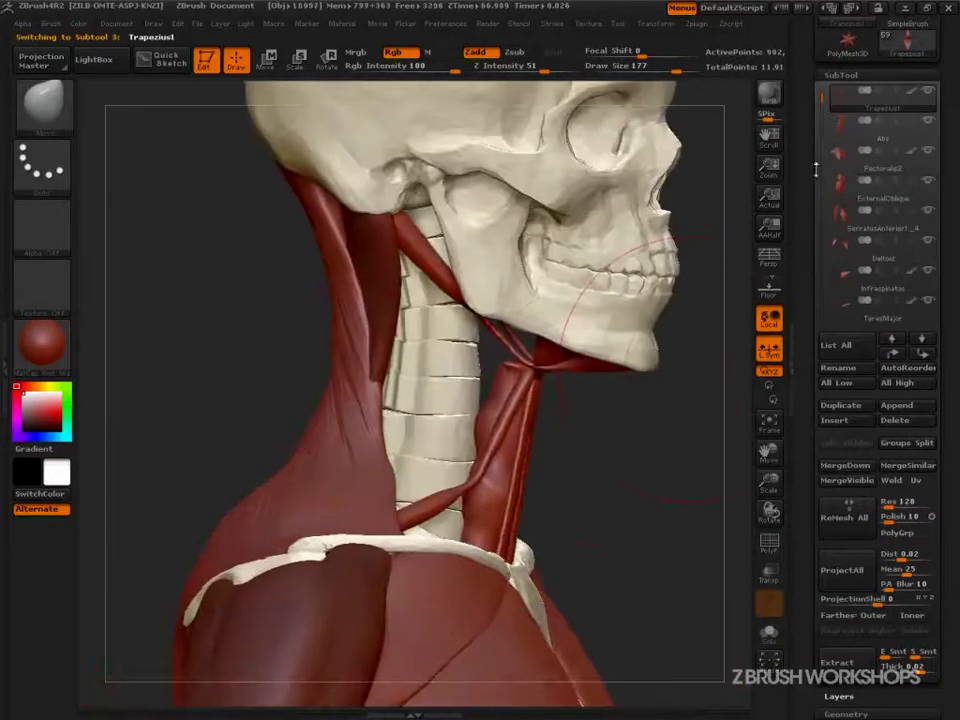
left_click_drag(580, 450, 671, 461)
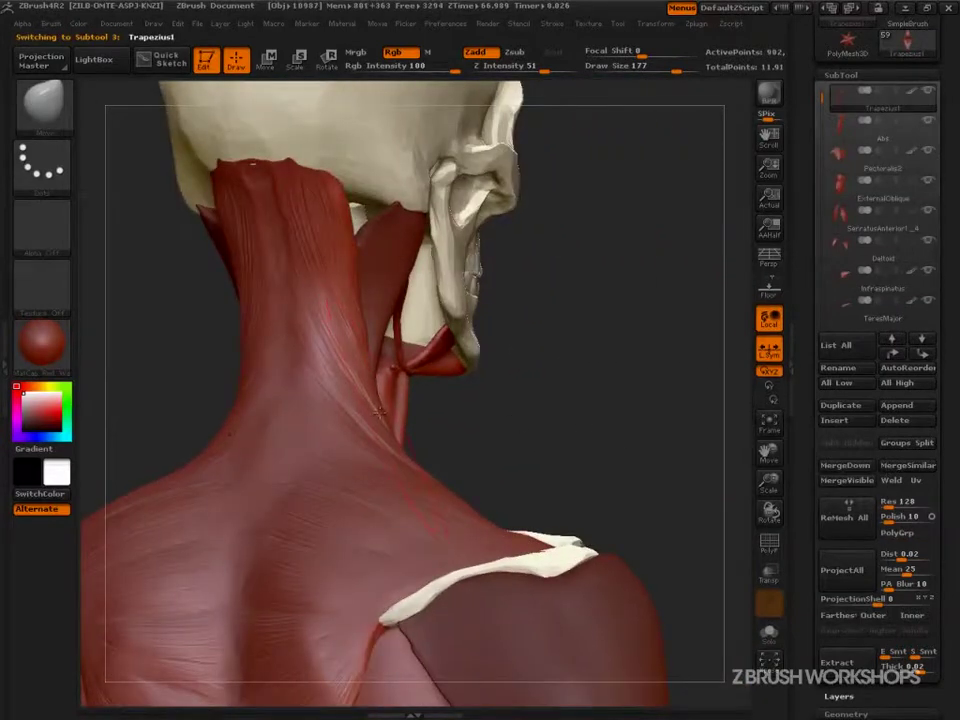
mouse_move(529, 403)
left_mouse_down()
mouse_move(349, 468)
mouse_move(336, 457)
left_mouse_up()
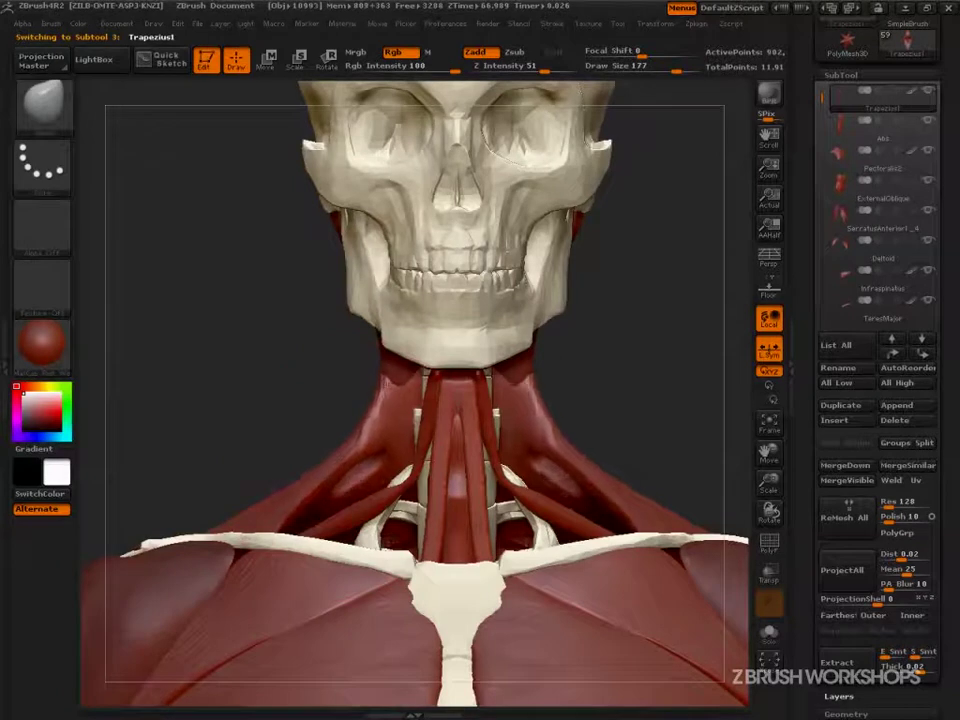
Make the Levator-scapulae active through the subtool pop-up and check it against the trapezius in side view
key("n")
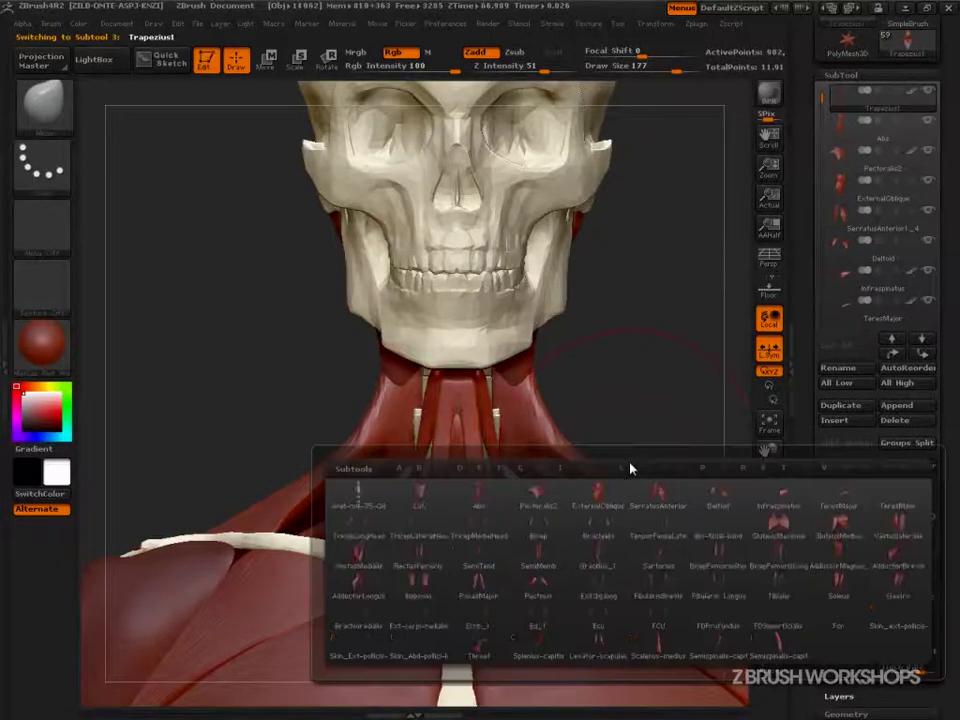
key("s")
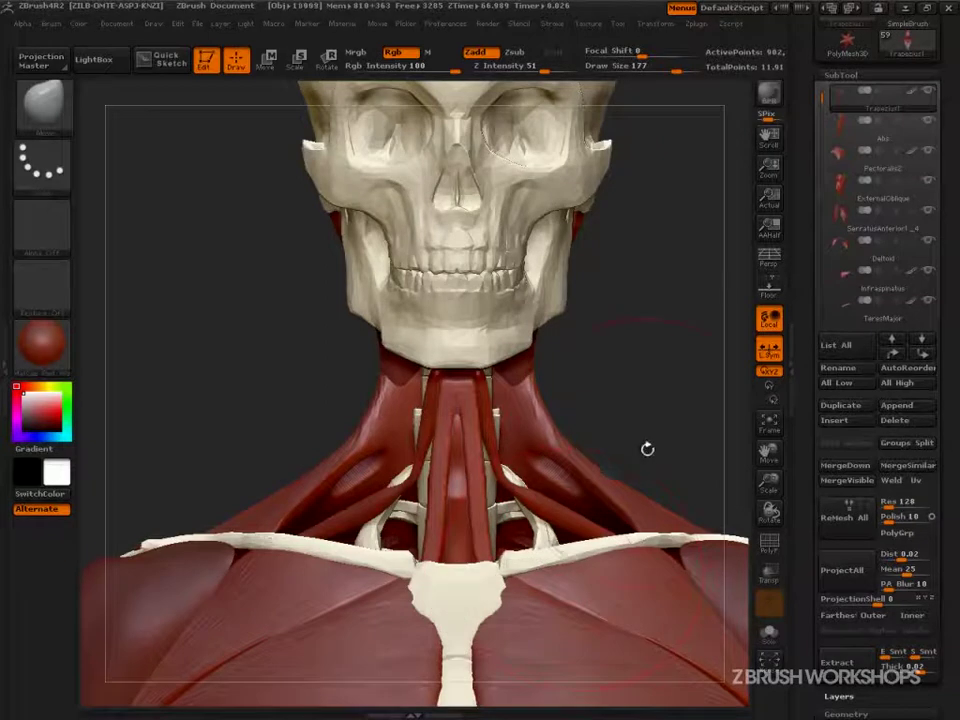
key("n")
key("s")
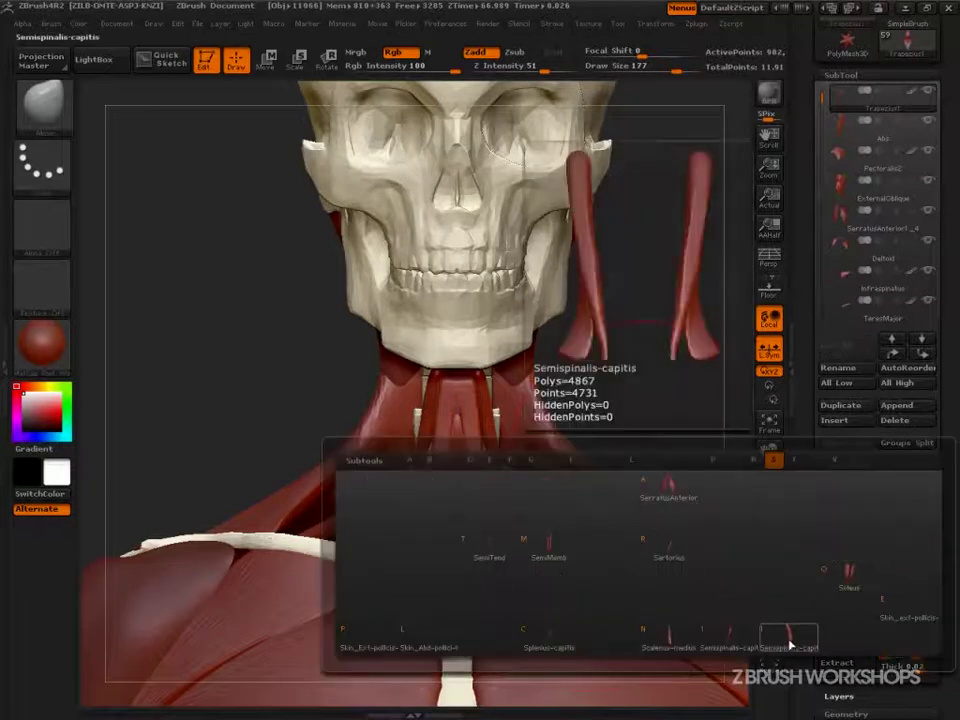
key("n")
key("l")
left_click(568, 646)
left_click_drag(510, 388, 617, 435)
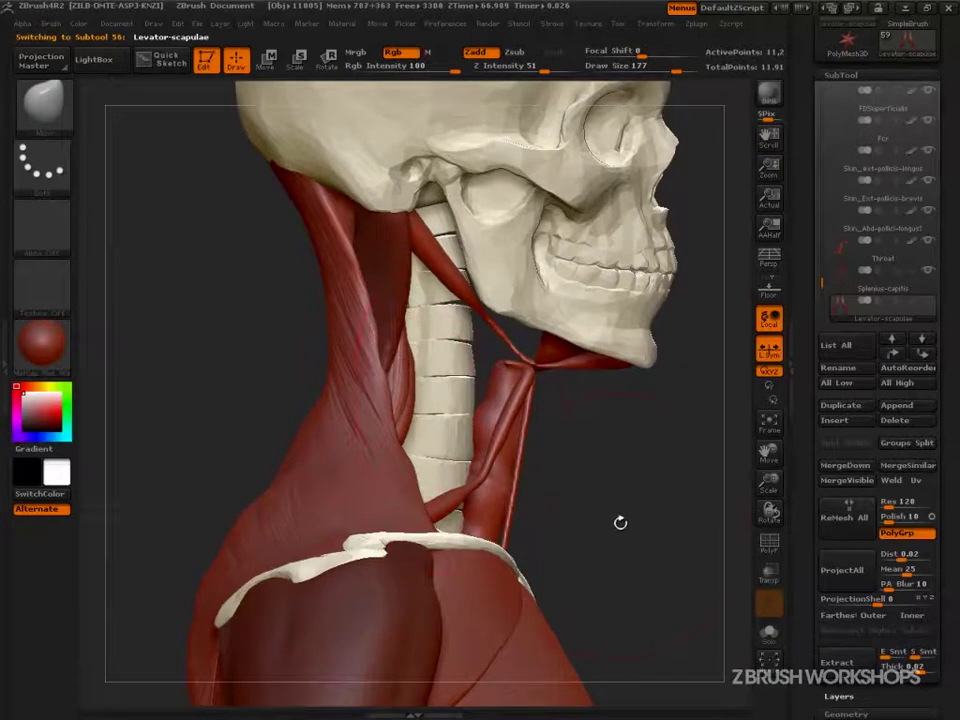
Make Trapezius1 active and pull its lower front edge back with the Move brush at draw size 92
key("b")
key("n")
key("t")
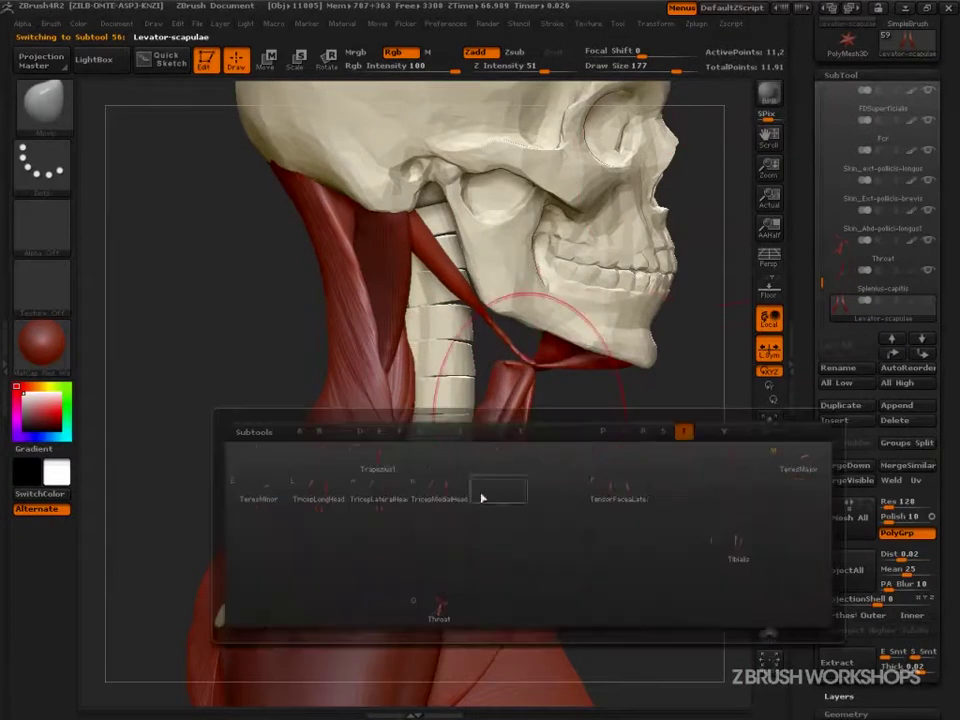
left_click(516, 495)
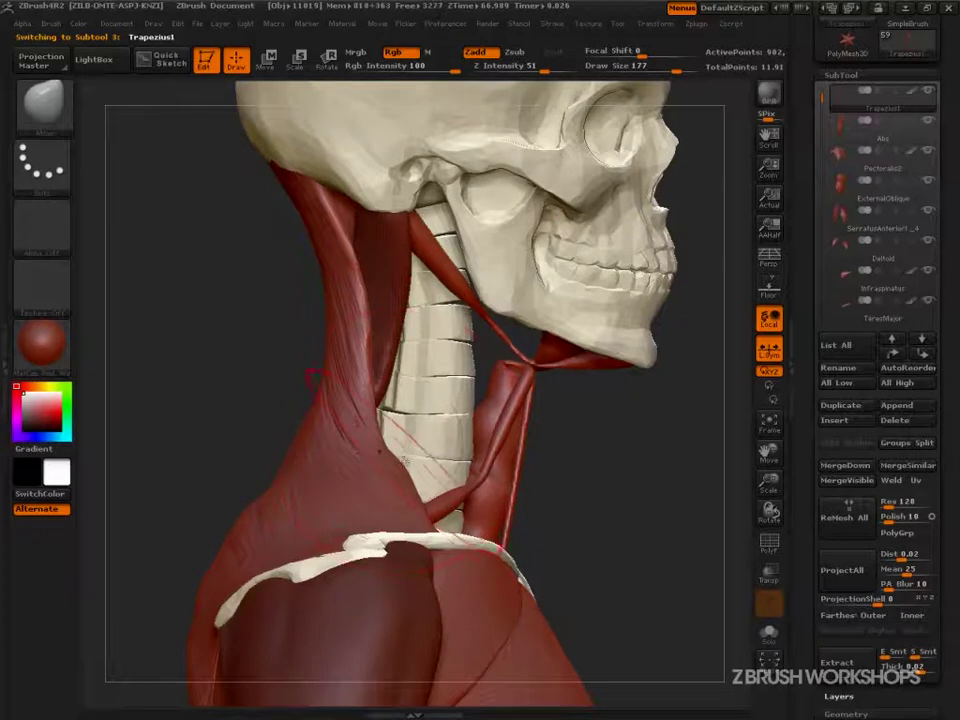
key("s")
left_click_drag(403, 467, 376, 467)
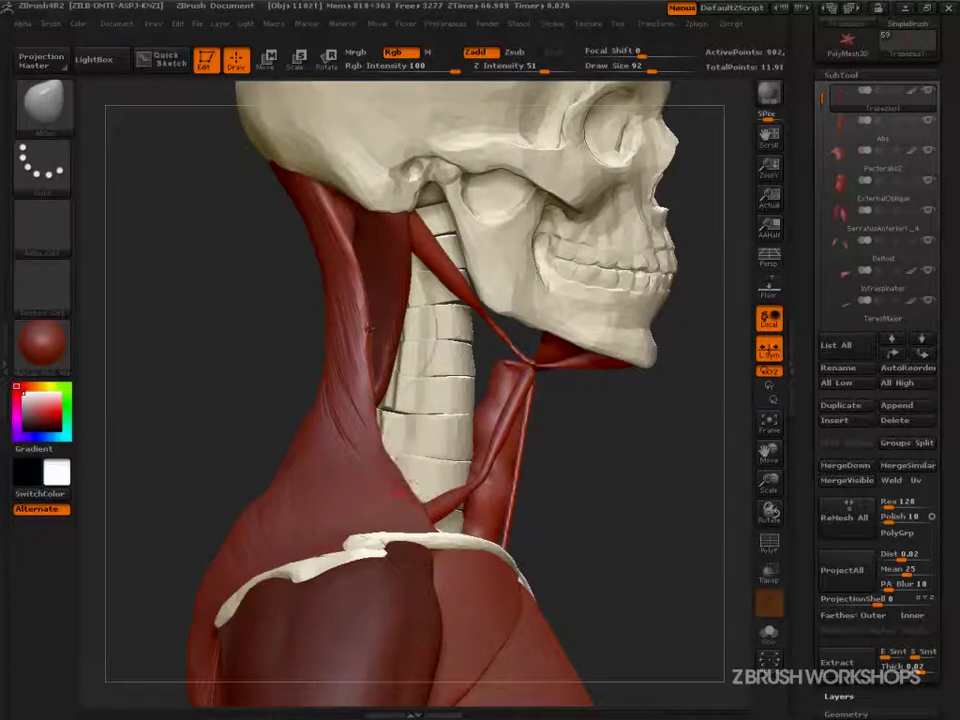
left_click_drag(640, 430, 470, 432)
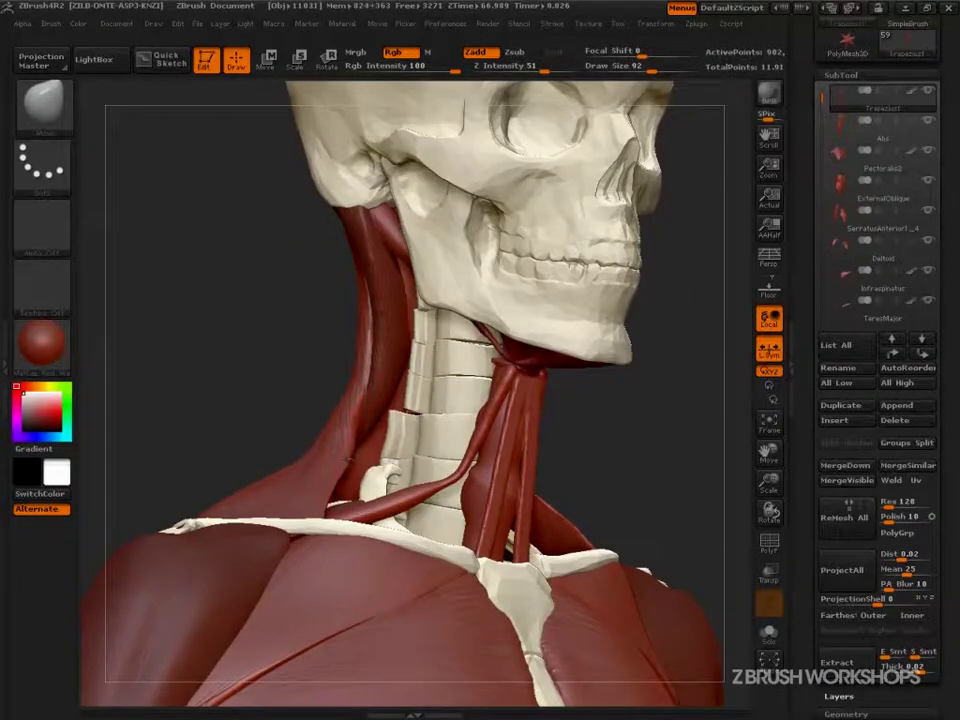
mouse_move(262, 345)
left_mouse_down()
mouse_move(302, 347)
mouse_move(405, 395)
mouse_move(367, 423)
left_mouse_up()
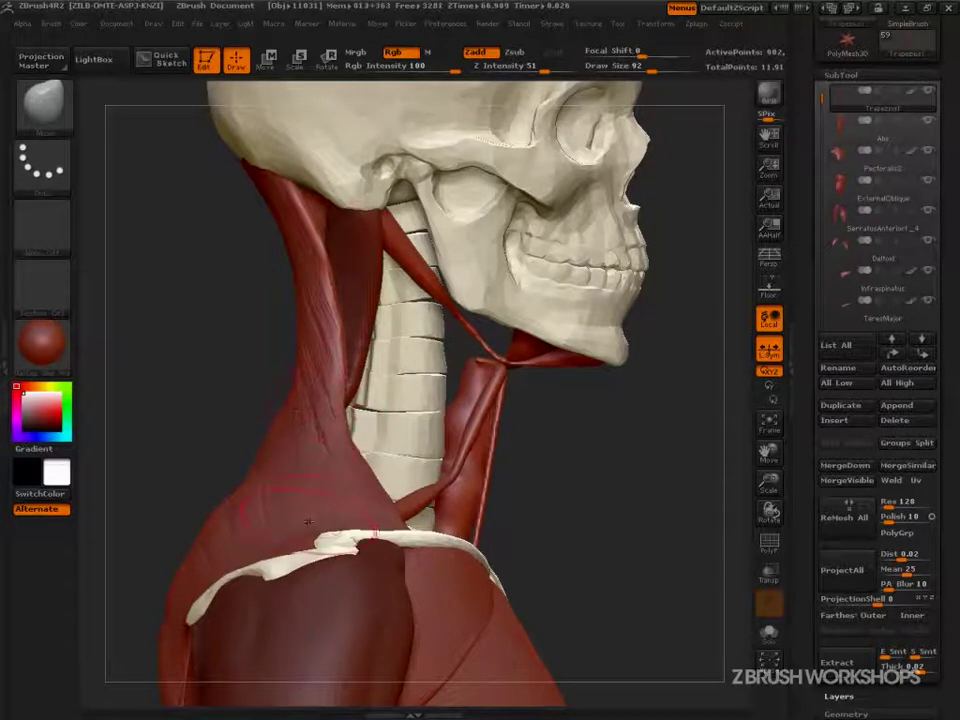
Reshape the trapezius's slope above the shoulder and its lower front edge with the Move brush at draw size 133
key("bracketright")
mouse_move(198, 437)
left_mouse_down()
mouse_move(236, 444)
mouse_move(270, 482)
left_mouse_up()
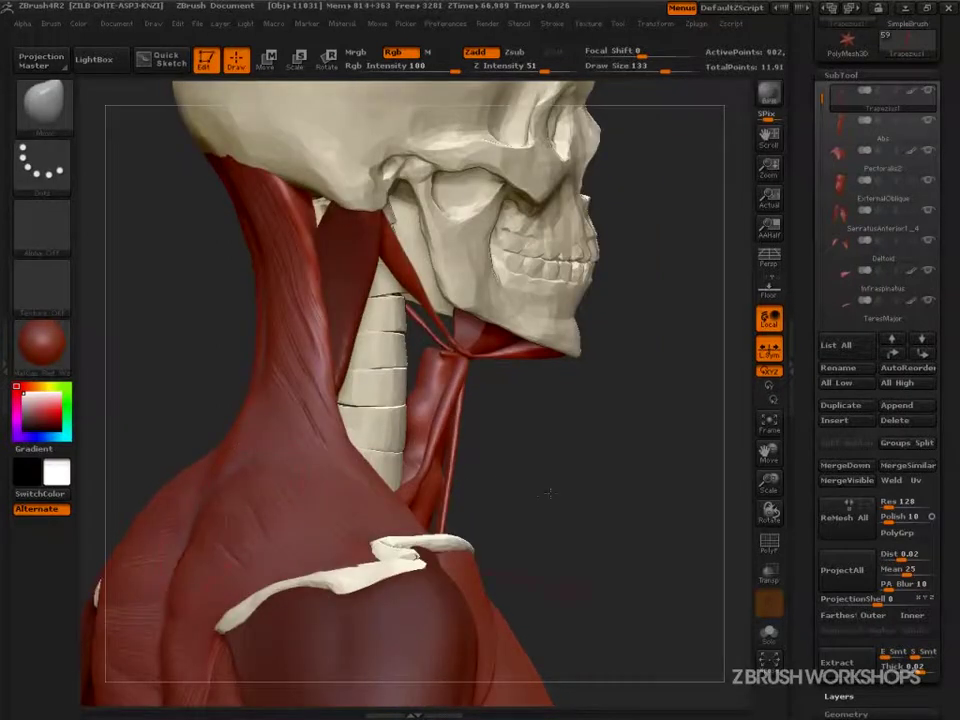
left_click_drag(505, 480, 268, 505)
left_click_drag(374, 447, 362, 452)
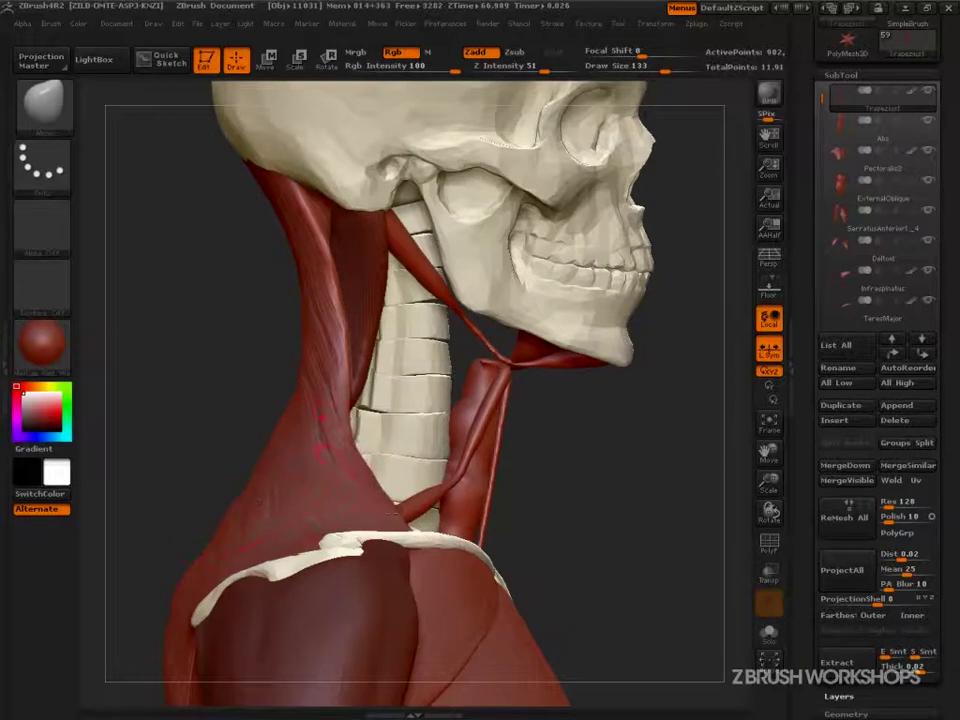
left_click_drag(358, 408, 350, 402)
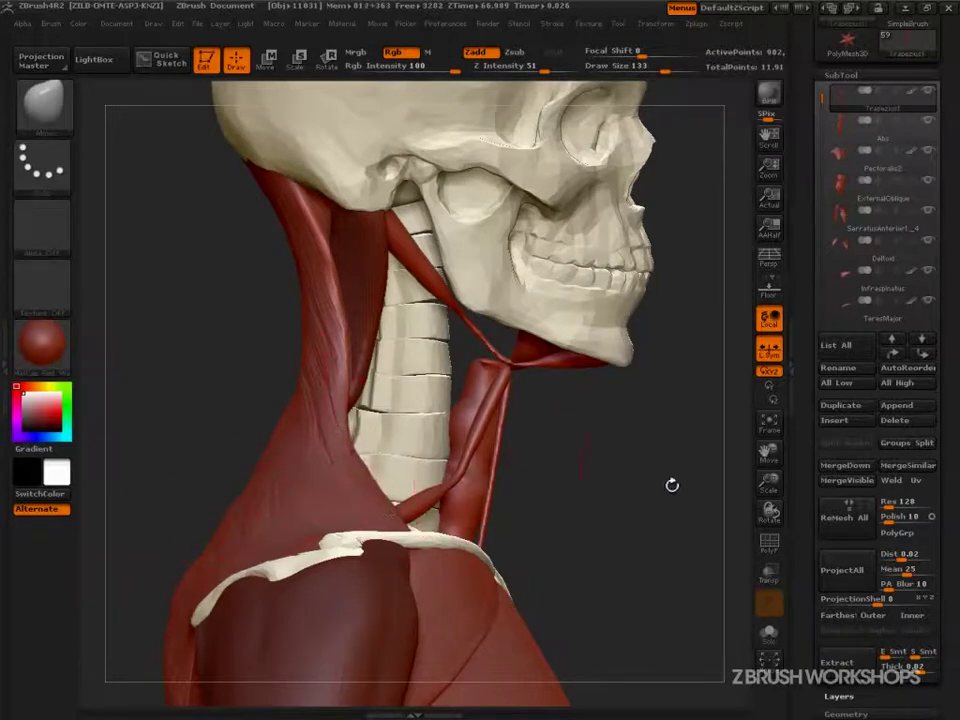
Make the Scalenus-medius active, with the Levator-scapulae shown beside it in side view
key("n")
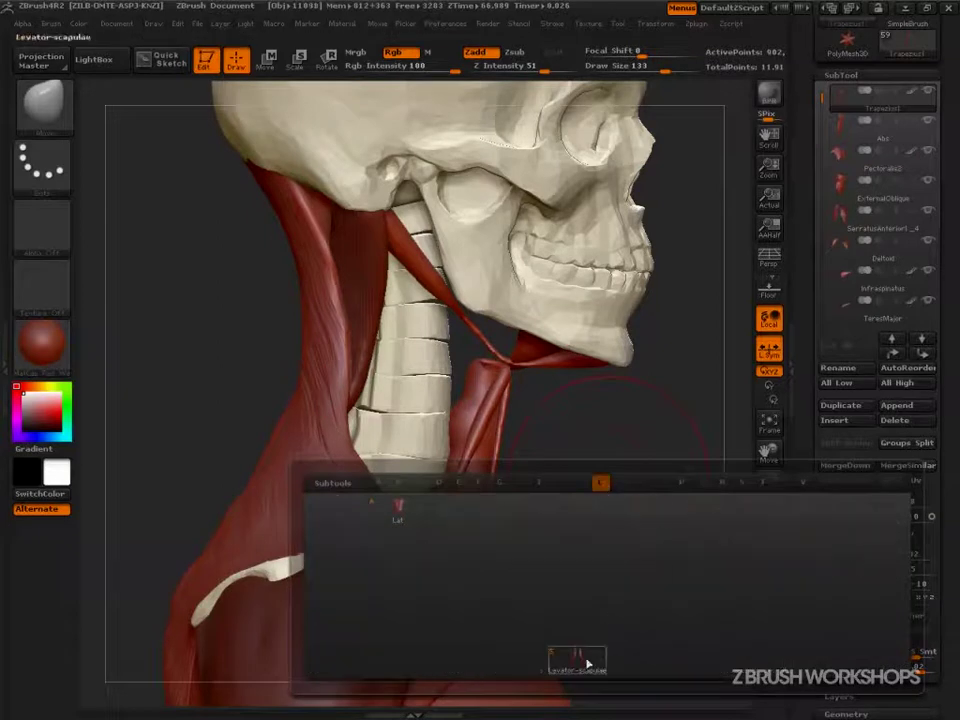
left_click(580, 660)
left_click_drag(667, 598, 649, 574)
scroll(836, 220, "down", 4)
left_click(838, 222)
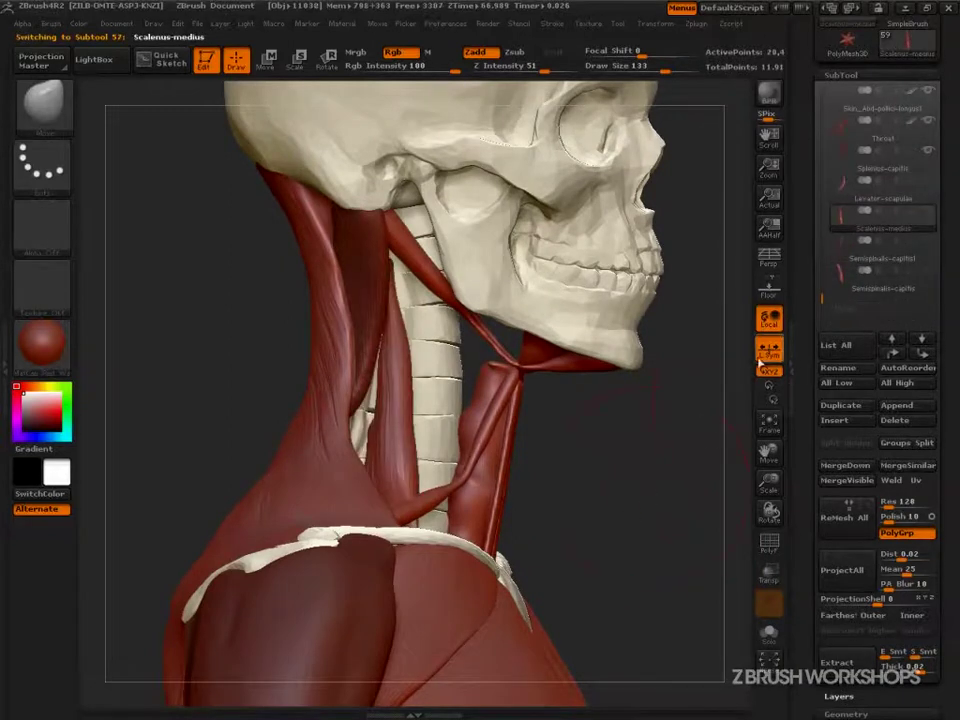
mouse_move(658, 522)
left_mouse_down()
mouse_move(625, 530)
mouse_move(649, 534)
left_mouse_up()
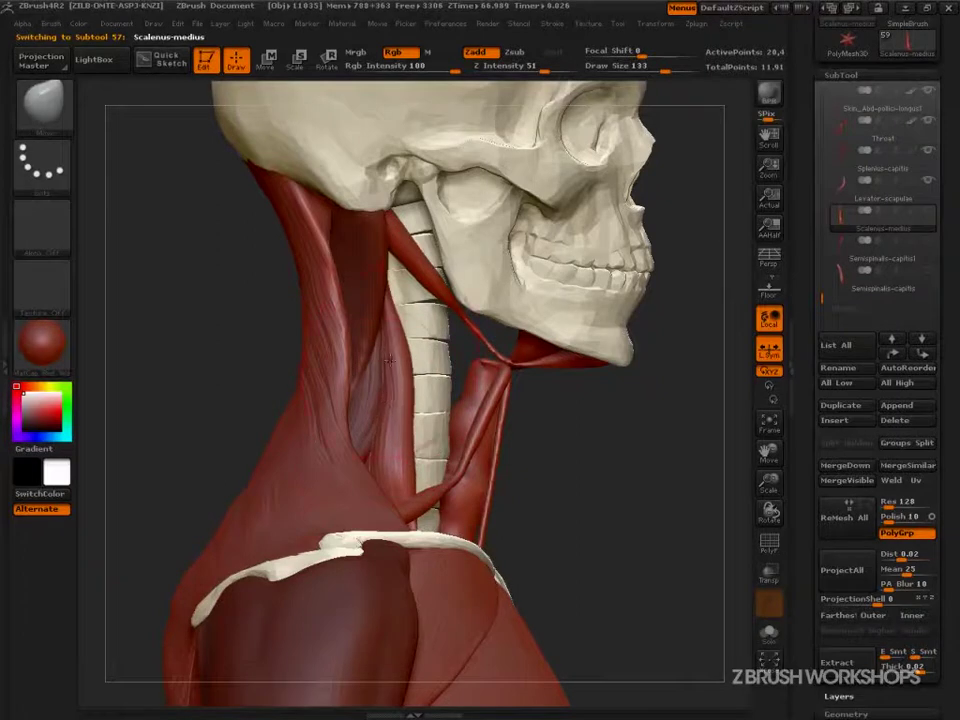
Adjust the Scalenus-medius between neck and collarbone with the Move brush, raising the draw size to 154
left_click_drag(509, 455, 517, 406)
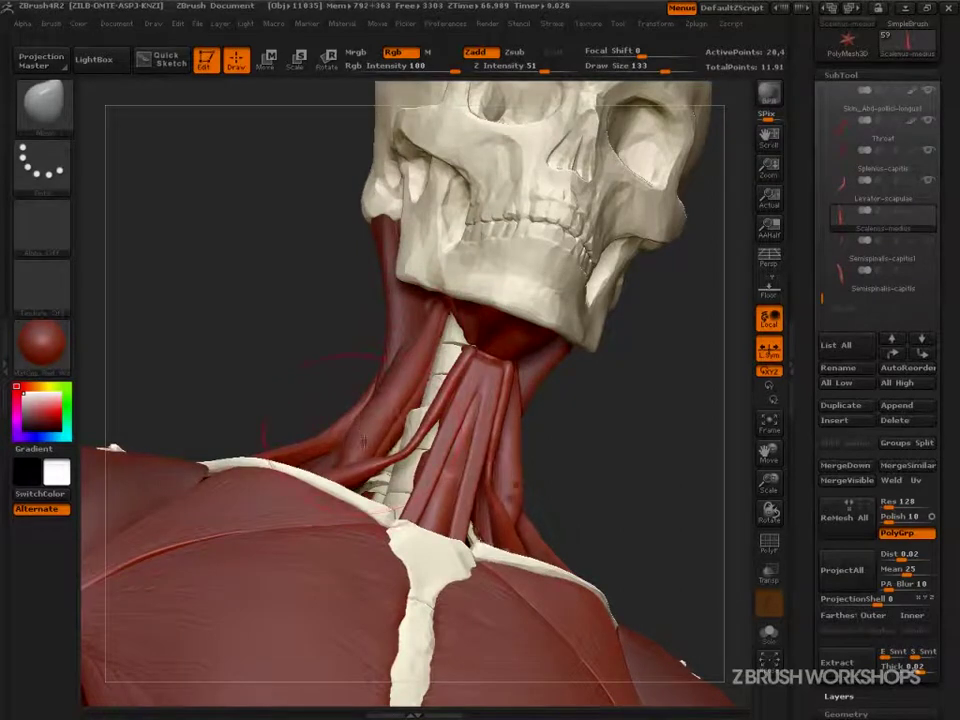
key("bracketleft")
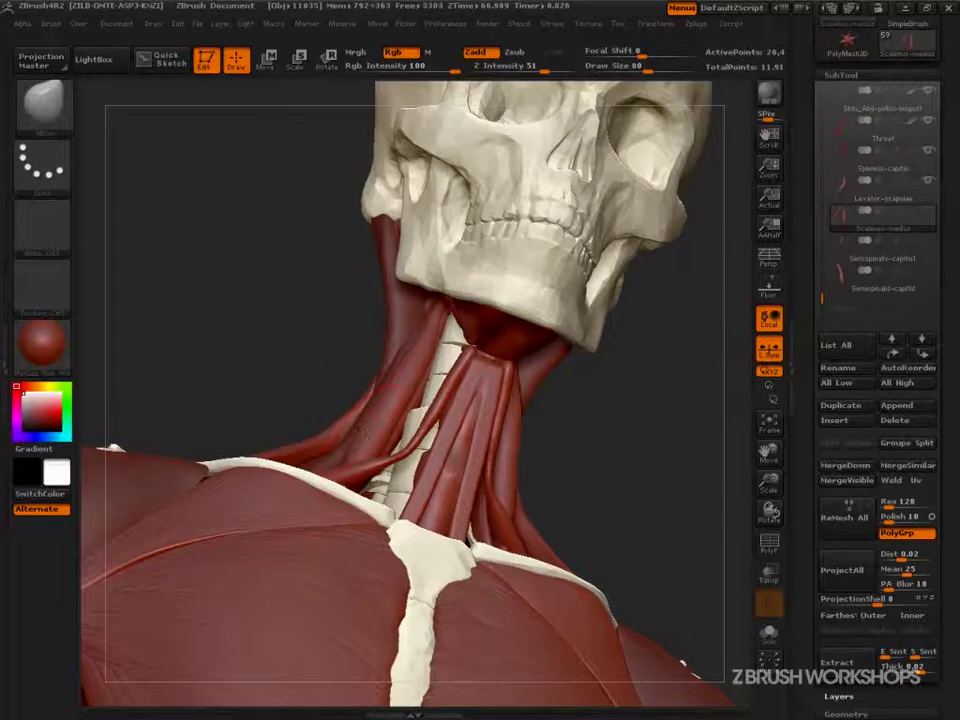
key("s")
left_click_drag(386, 398, 410, 398)
mouse_move(255, 274)
left_mouse_down()
mouse_move(400, 290)
mouse_move(430, 305)
left_mouse_up()
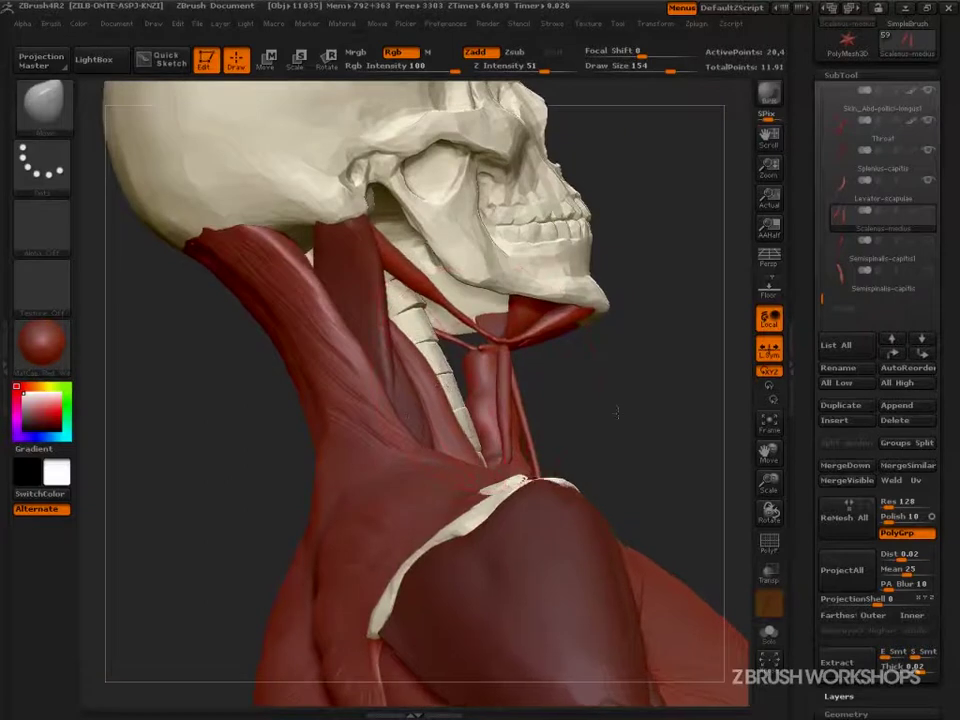
left_click_drag(619, 413, 565, 417, "shift")
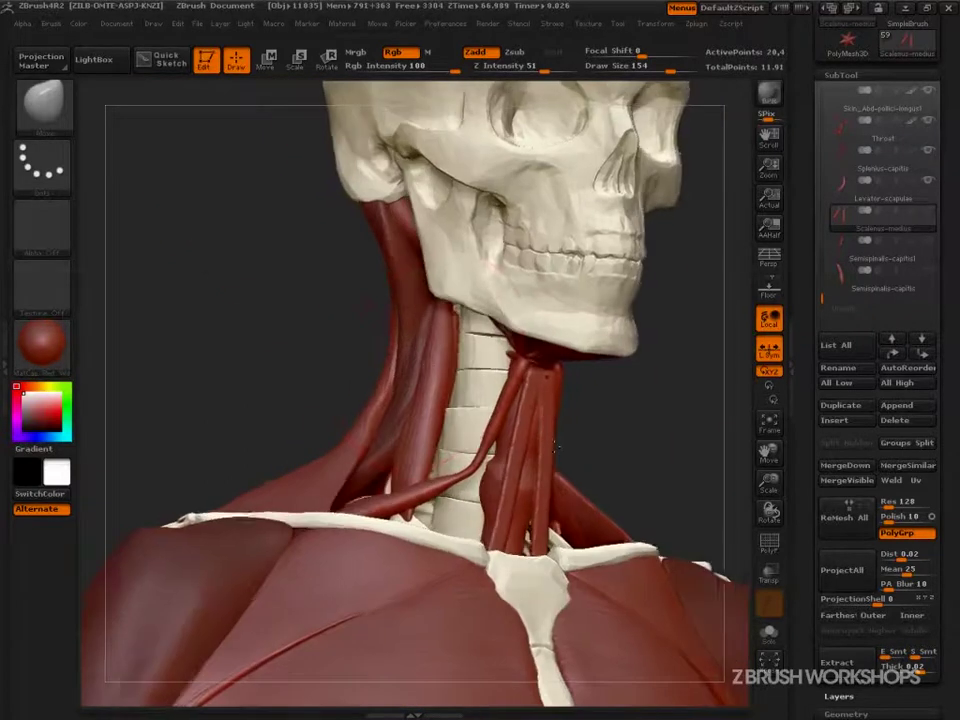
Bring the neck back to a side view and show the Semispinalis-capitis in front of the Scalenus-medius
left_click_drag(556, 447, 538, 446)
left_click_drag(310, 364, 422, 378)
left_click(929, 275)
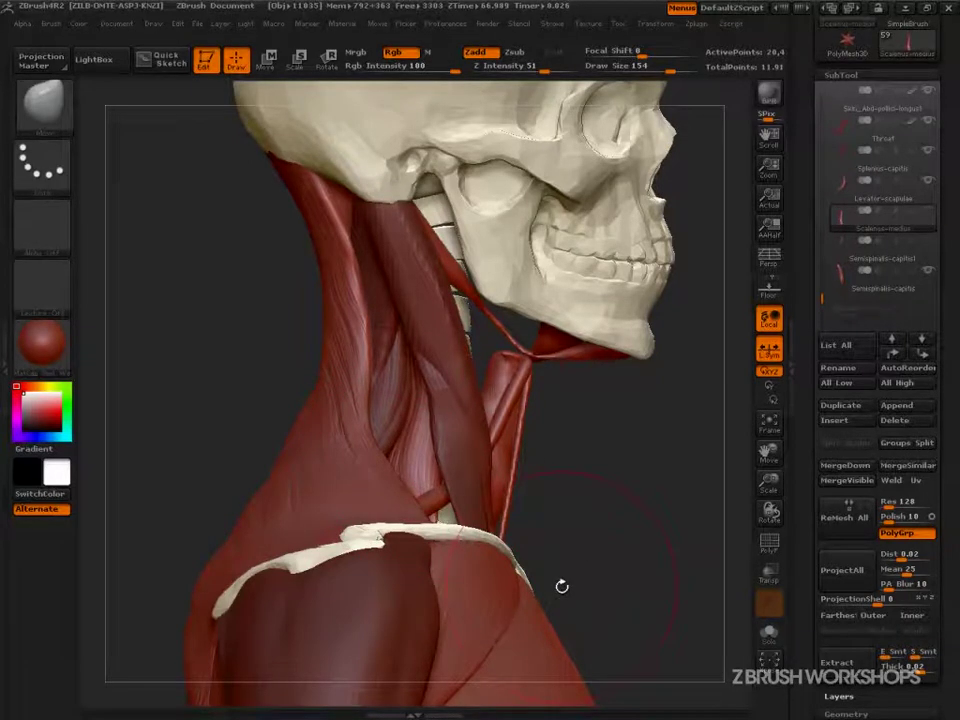
key("ctrl+shift")
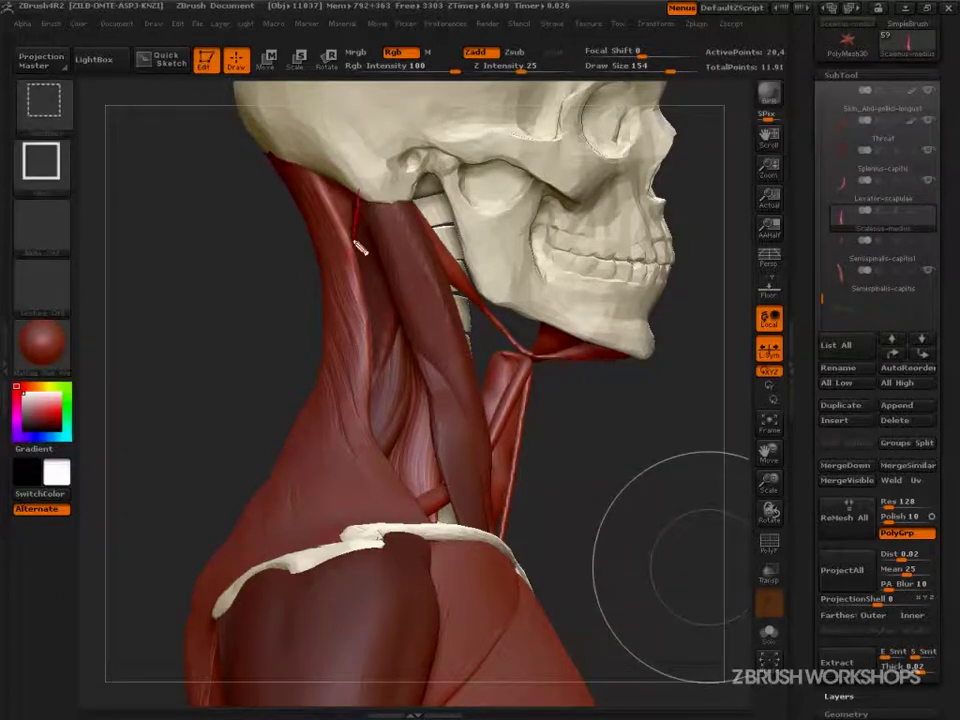
mouse_move(354, 236)
left_mouse_down("ctrl+shift")
mouse_move(380, 388)
mouse_move(386, 251)
mouse_move(408, 332)
left_mouse_up("ctrl+shift")
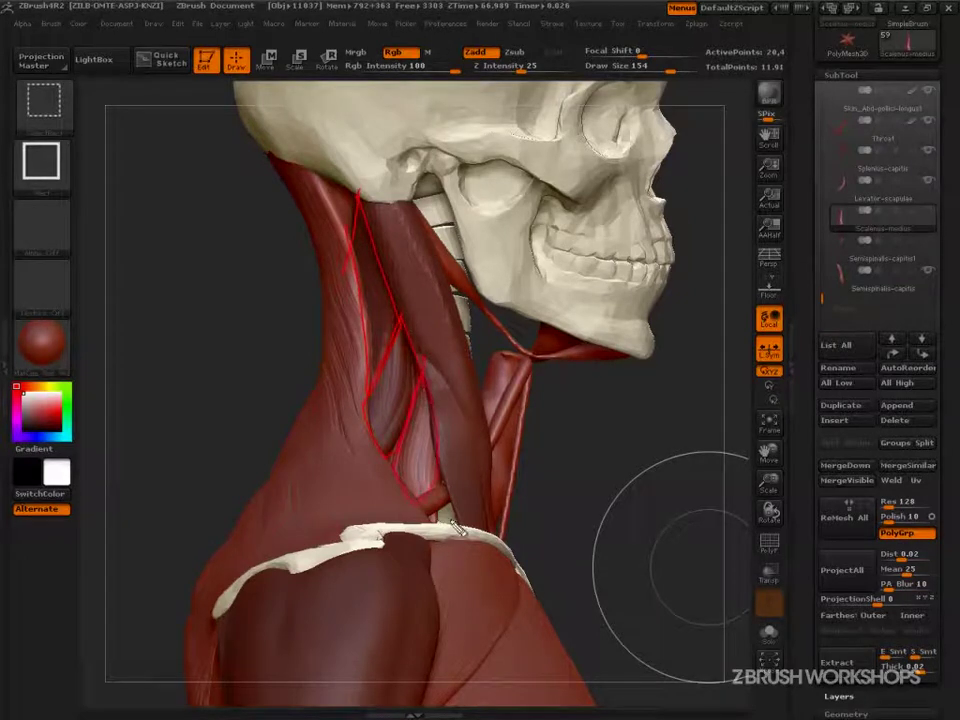
left_click_drag(433, 496, 451, 484, "ctrl+shift")
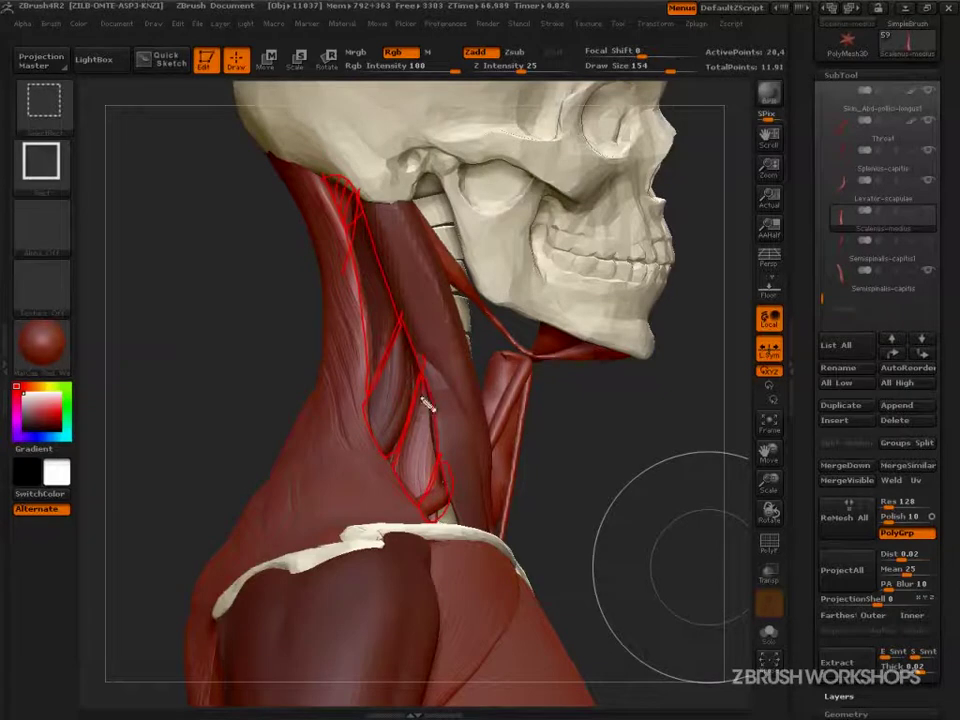
key("Escape")
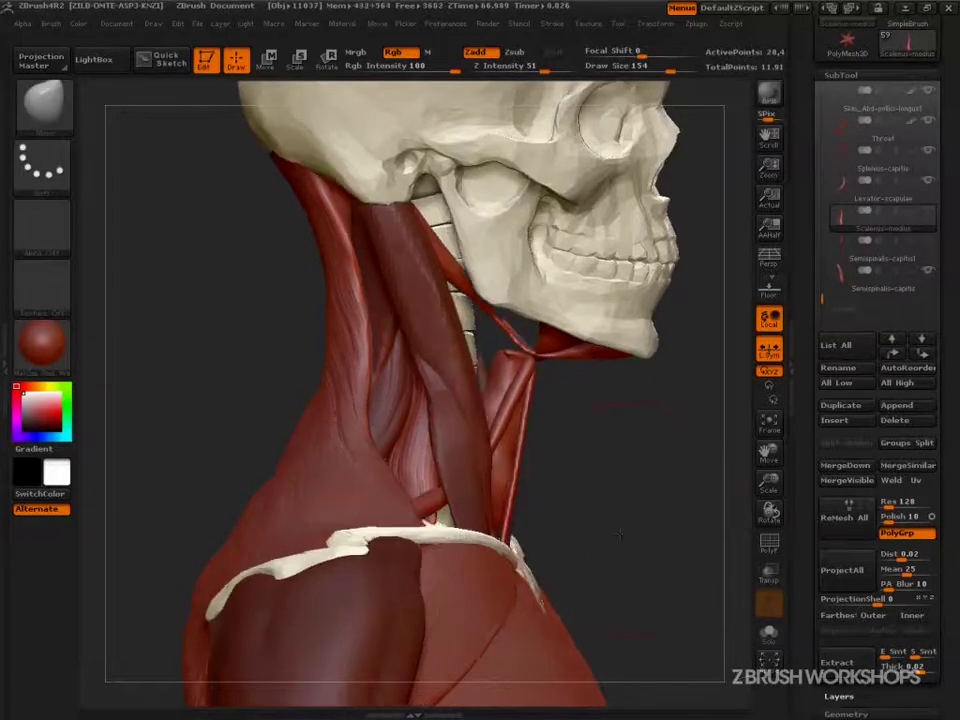
Examine how the Levator-scapulae and Splenius-capitis overlap by making each active and viewing the neck from the side and behind
left_click(836, 222)
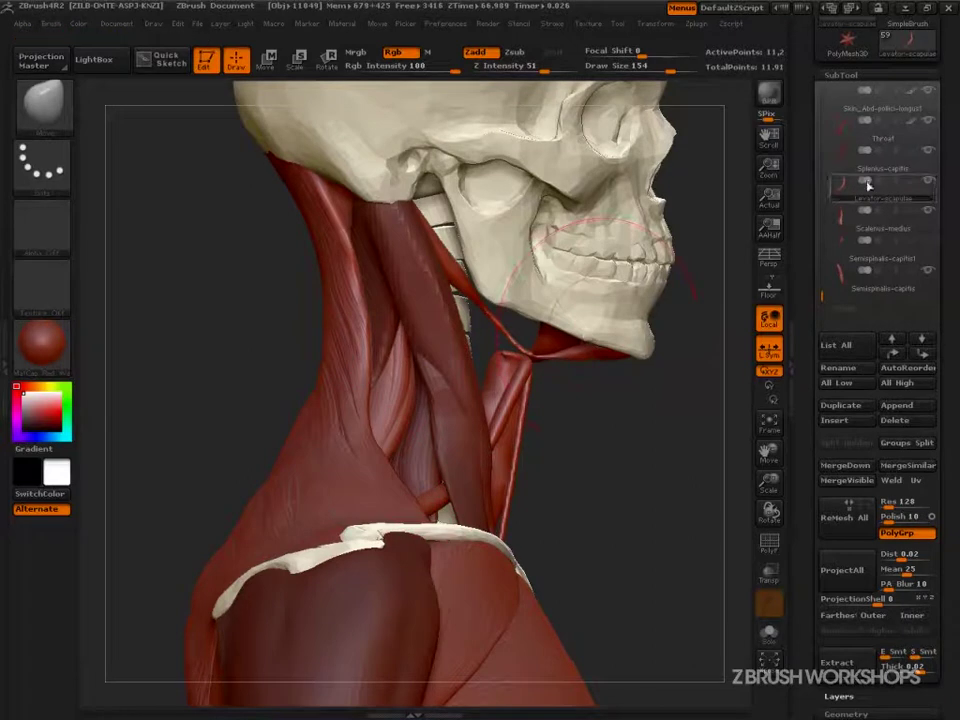
left_click(843, 164)
left_click_drag(566, 400, 688, 420)
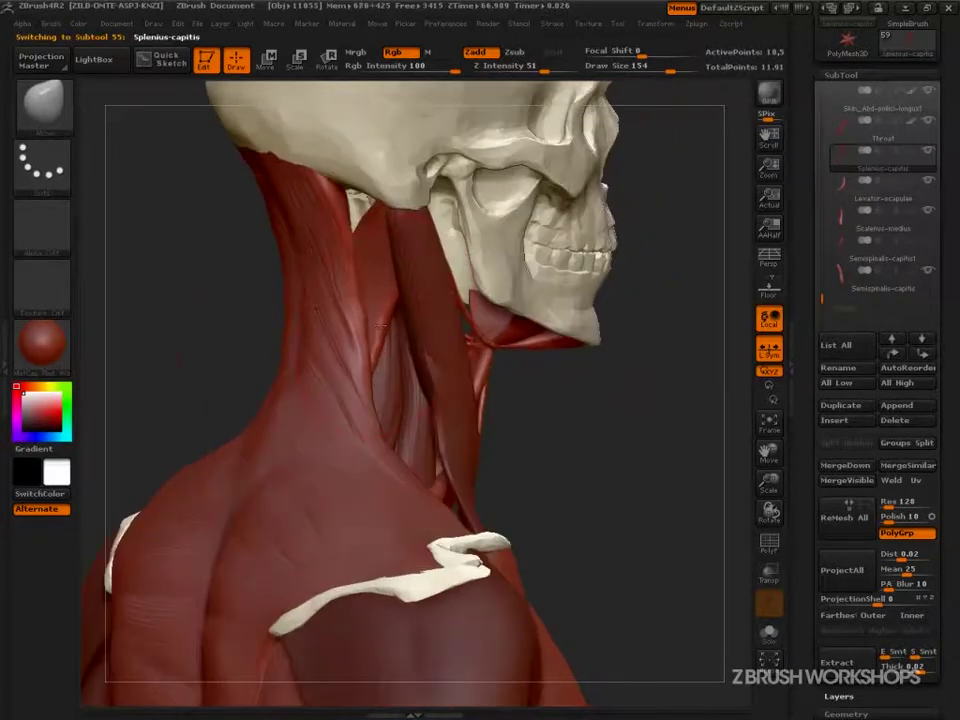
left_click_drag(550, 452, 396, 312)
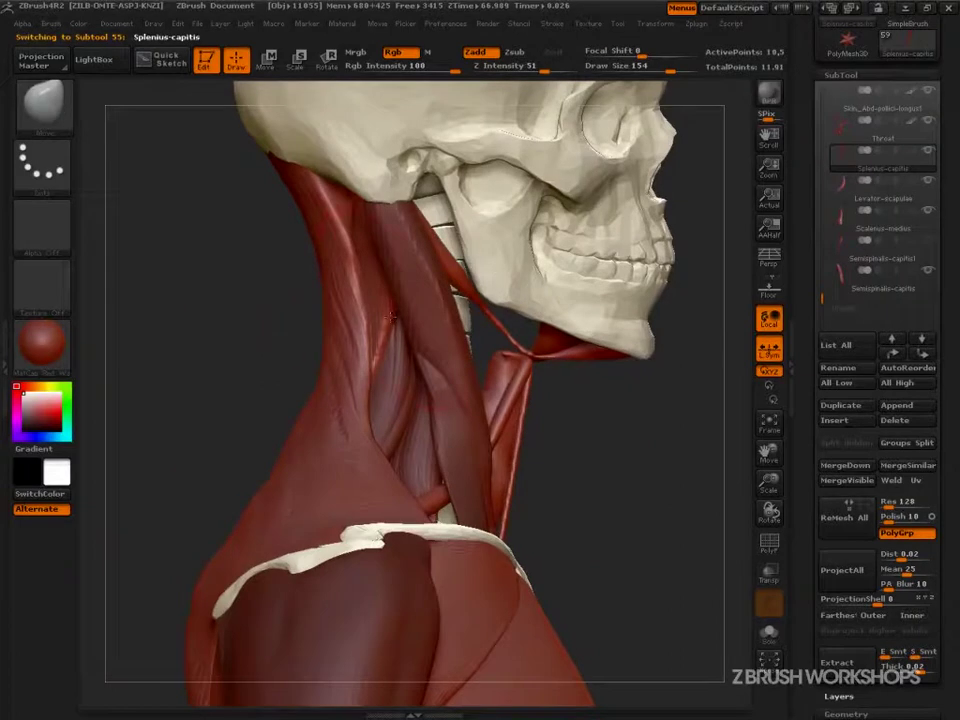
left_click(844, 190)
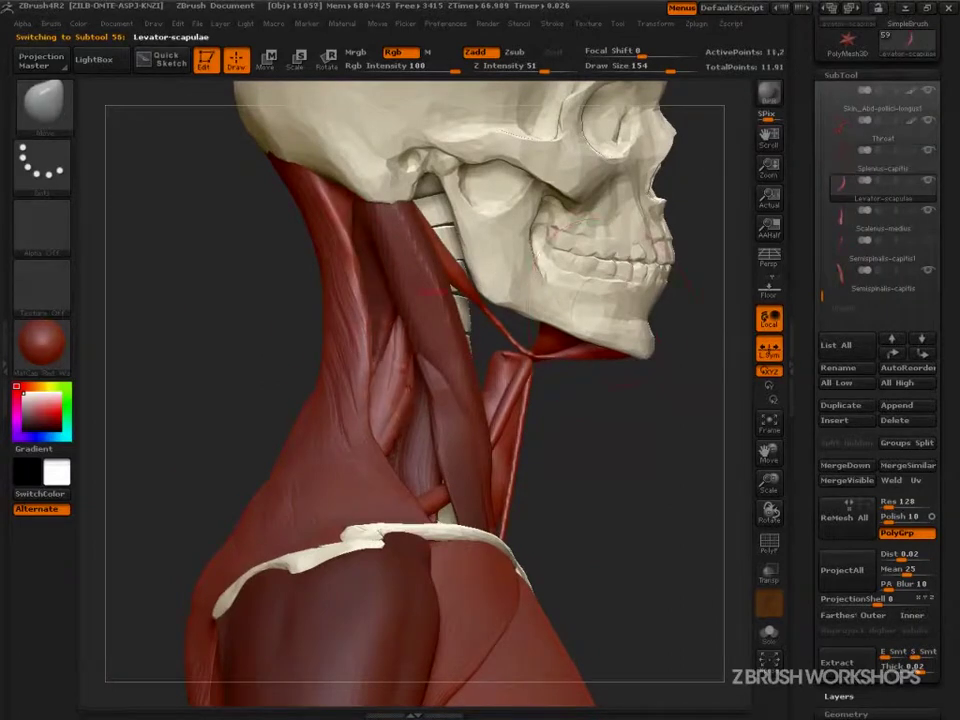
Pull the Scalenus-medius's lower front edge slightly backward above the collarbone with the Move brush at draw size 154
left_click(846, 221)
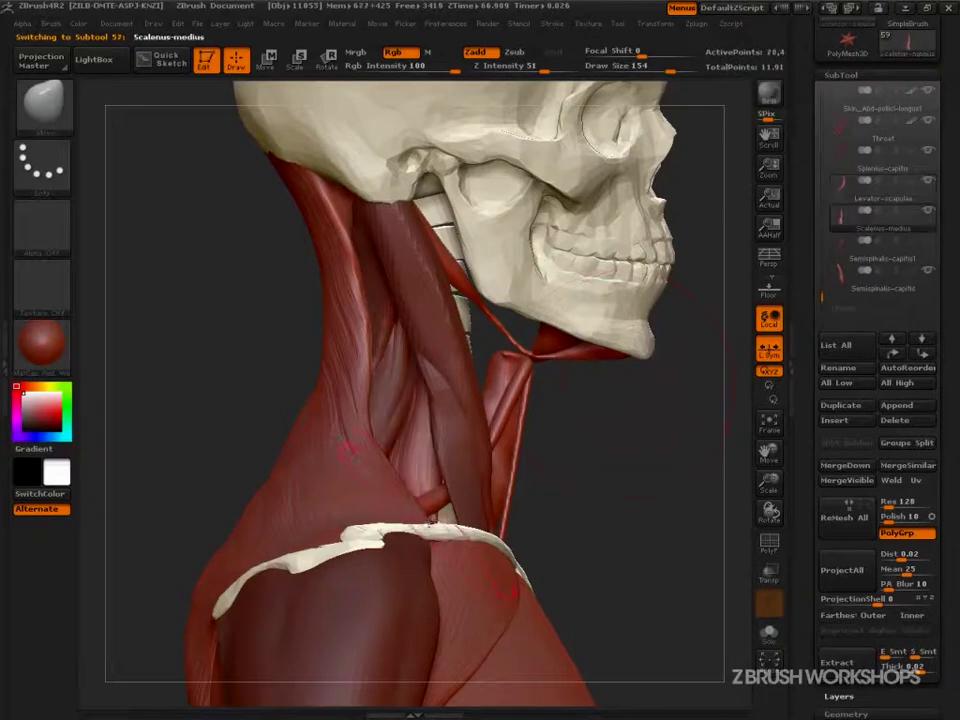
key("alt+s")
left_click_drag(414, 519, 403, 511)
left_click_drag(422, 431, 411, 431)
key("alt+s")
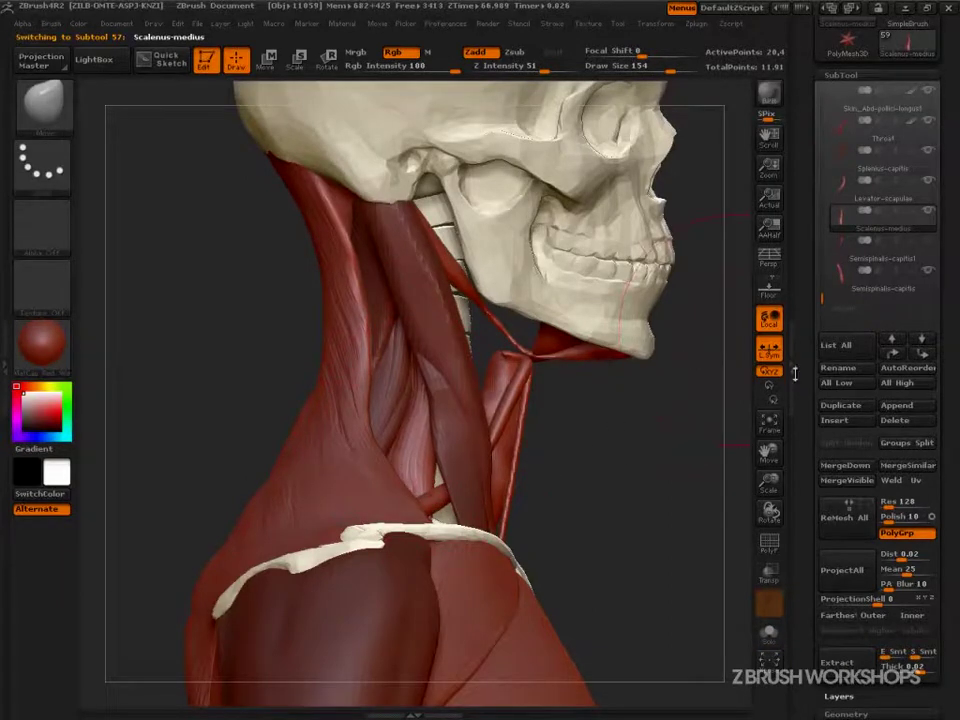
Adjust the Throat's narrow strap where it passes behind the collarbone, using the Inflat and Move brushes in side view
left_click(853, 137)
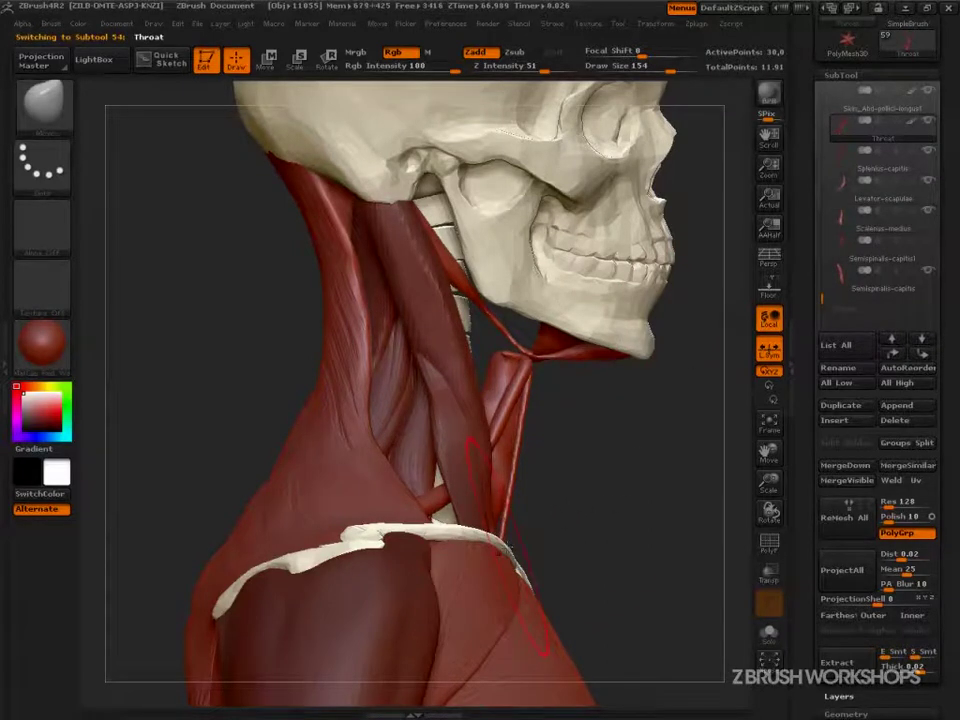
key("b")
key("i")
key("n")
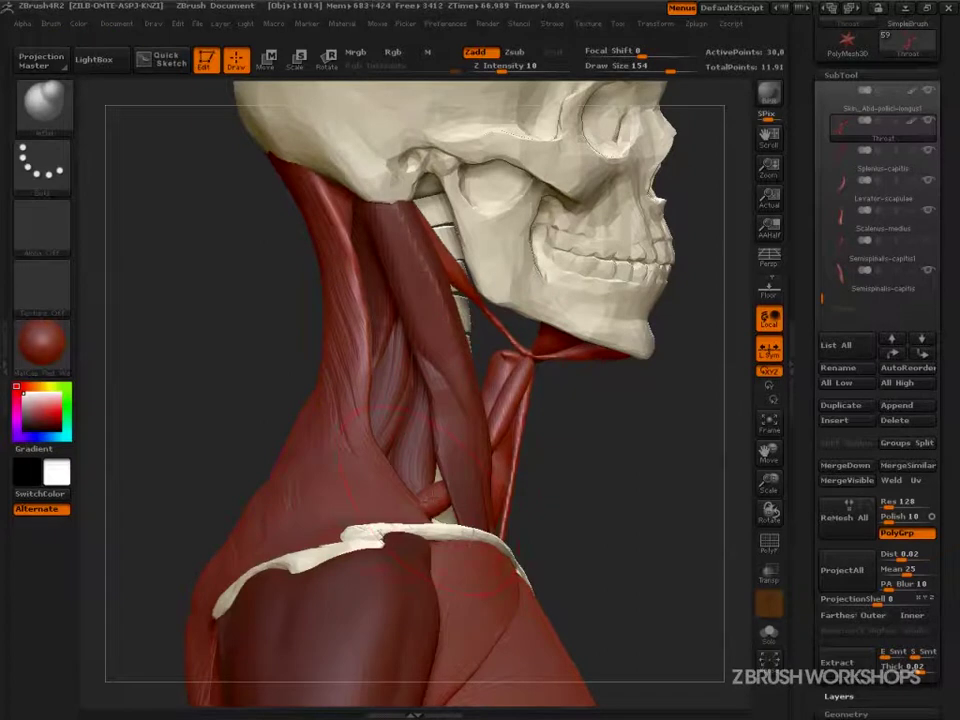
key("shift")
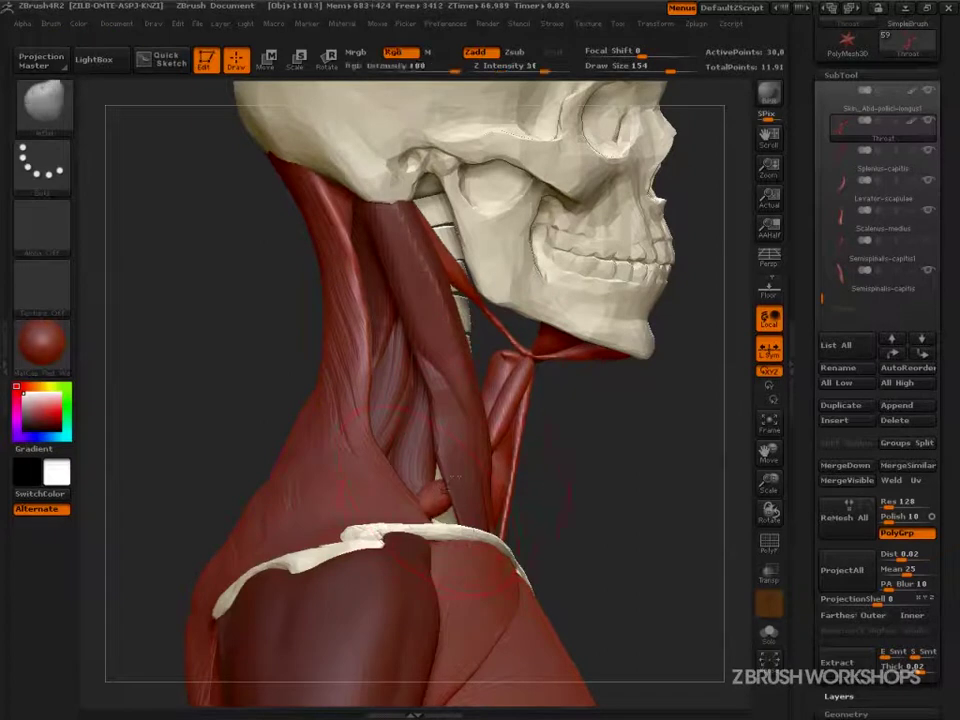
left_click_drag(467, 478, 464, 470)
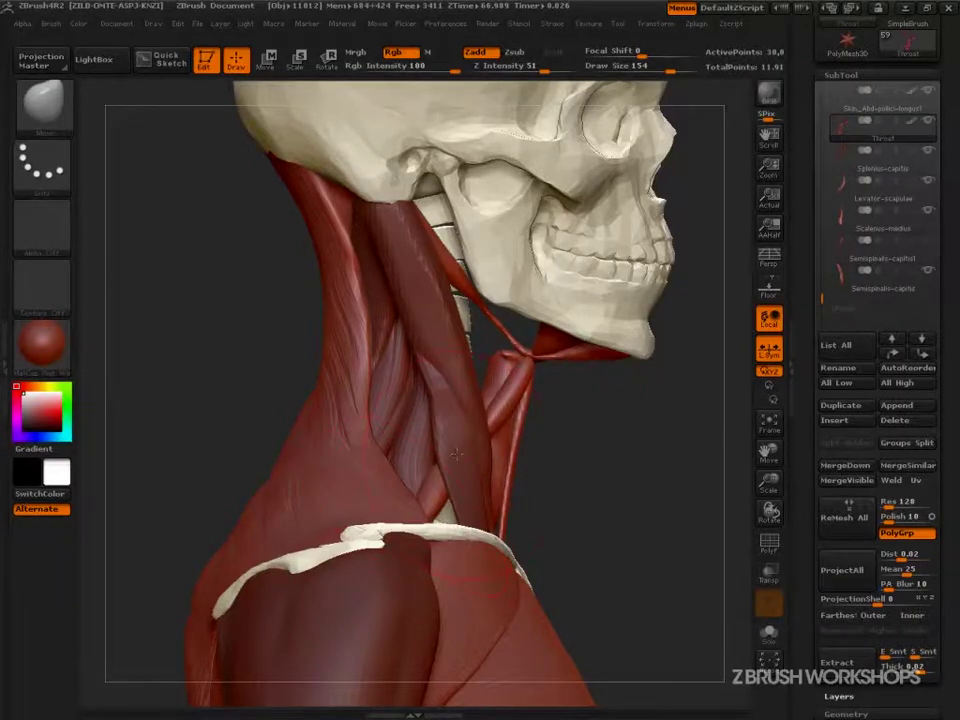
Reposition the outer end of the Throat's strap behind the collarbone from front and raised views with the Move brush, setting the draw size to 146
left_click_drag(568, 486, 488, 495)
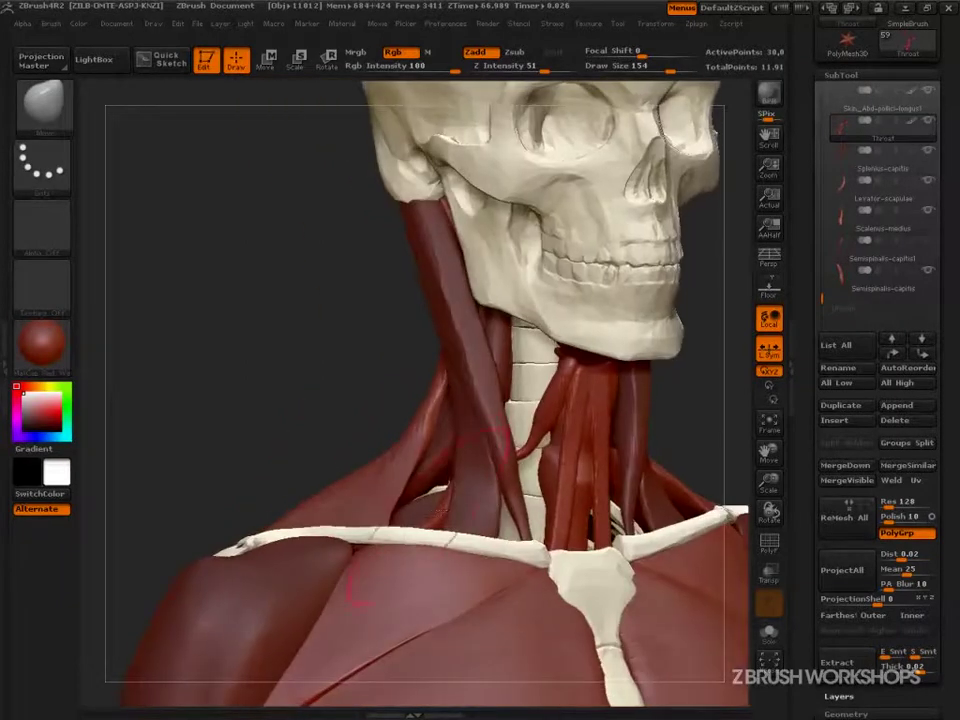
left_click_drag(376, 462, 440, 503)
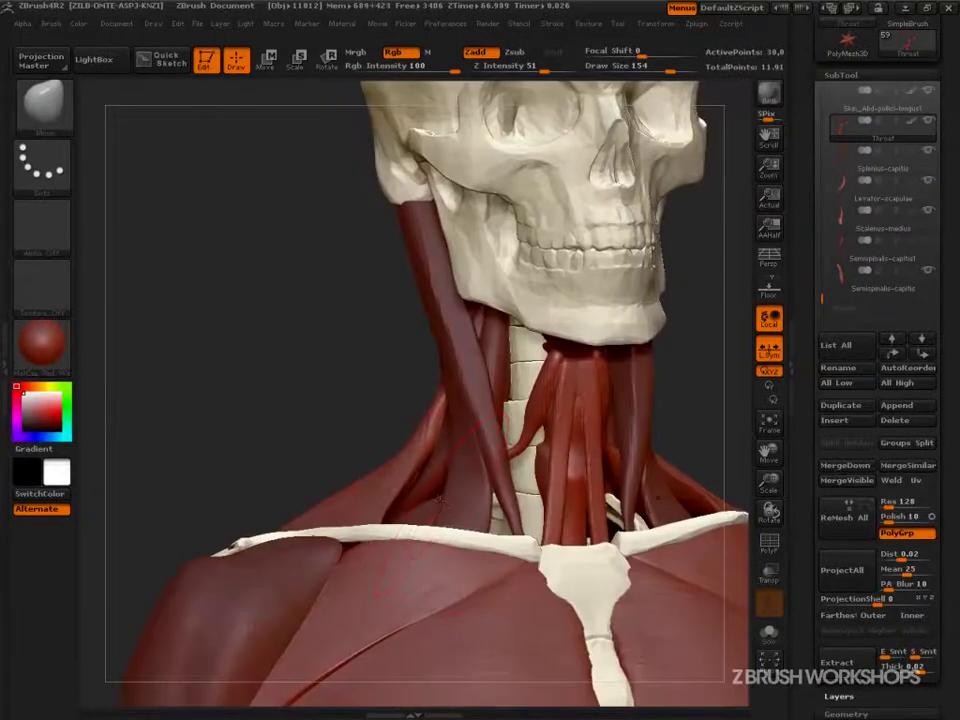
left_click_drag(302, 466, 389, 486)
left_click_drag(537, 496, 406, 519)
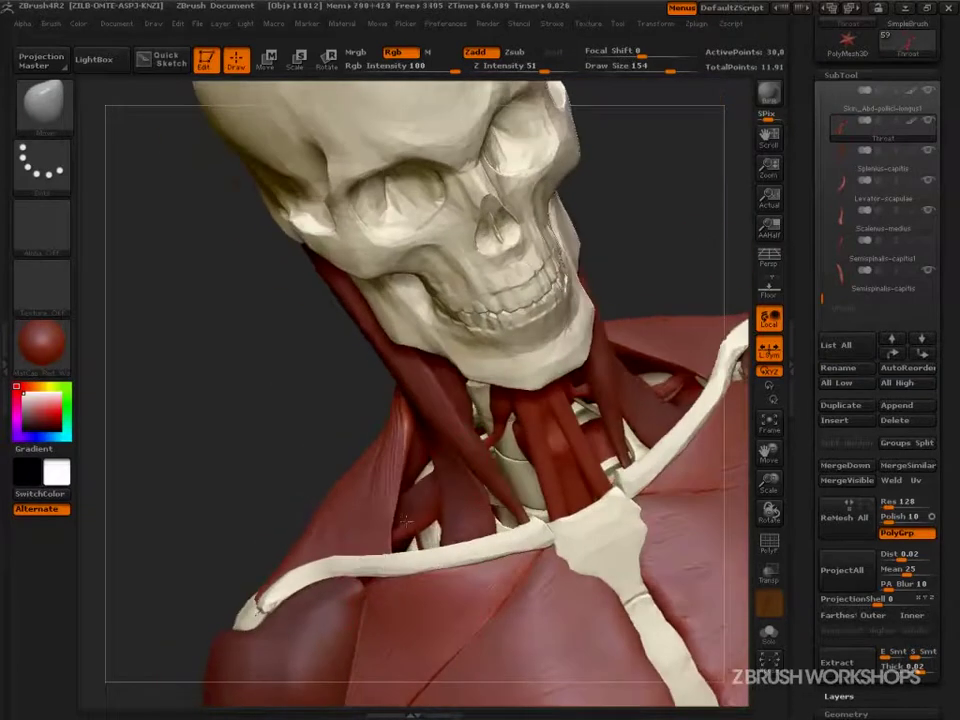
key("s")
left_click(410, 516)
left_click_drag(312, 486, 430, 496)
key("s")
left_click(434, 498)
Refine the Throat's strap above the collarbone from the side and front with the Move brush, using draw sizes 202 and 82
left_click_drag(505, 499, 407, 508)
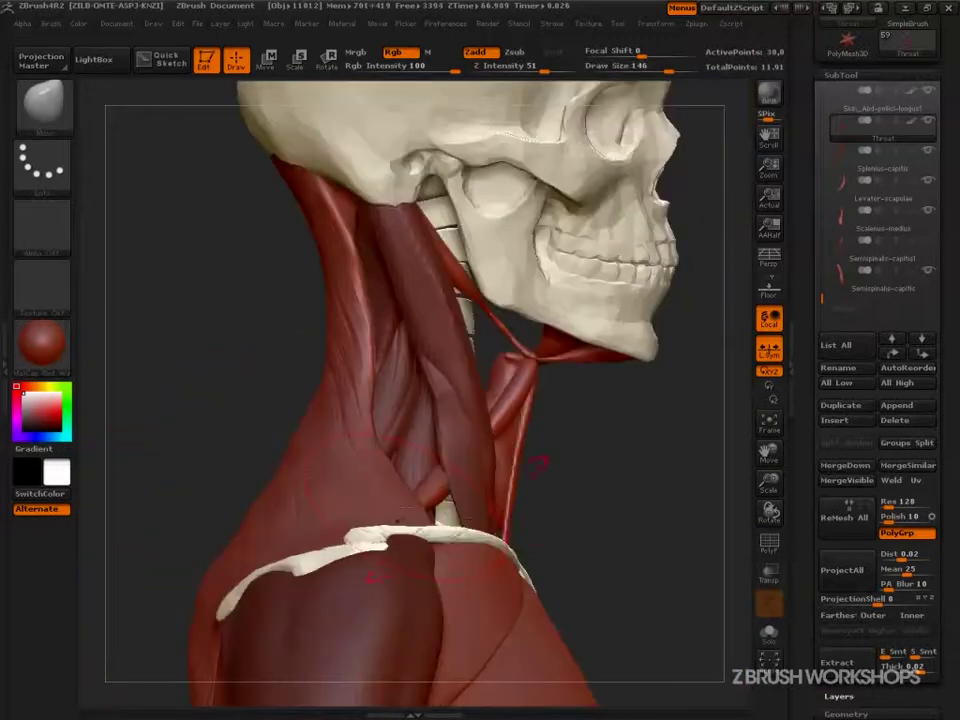
key("s")
left_click(412, 511)
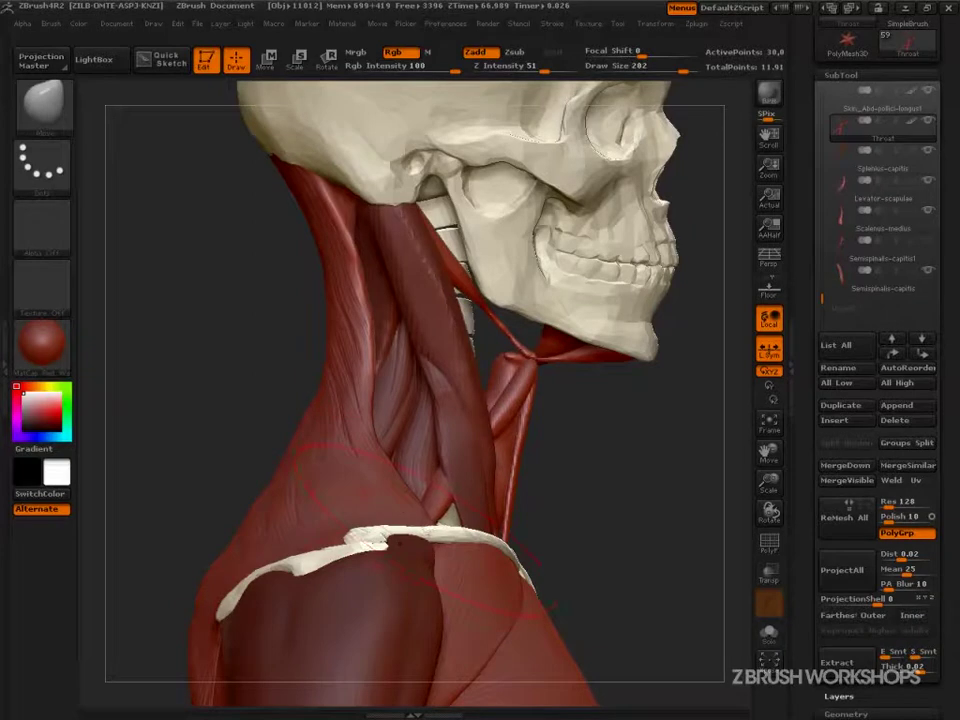
mouse_move(590, 499)
left_mouse_down()
mouse_move(452, 498)
mouse_move(467, 498)
left_mouse_up()
key("s")
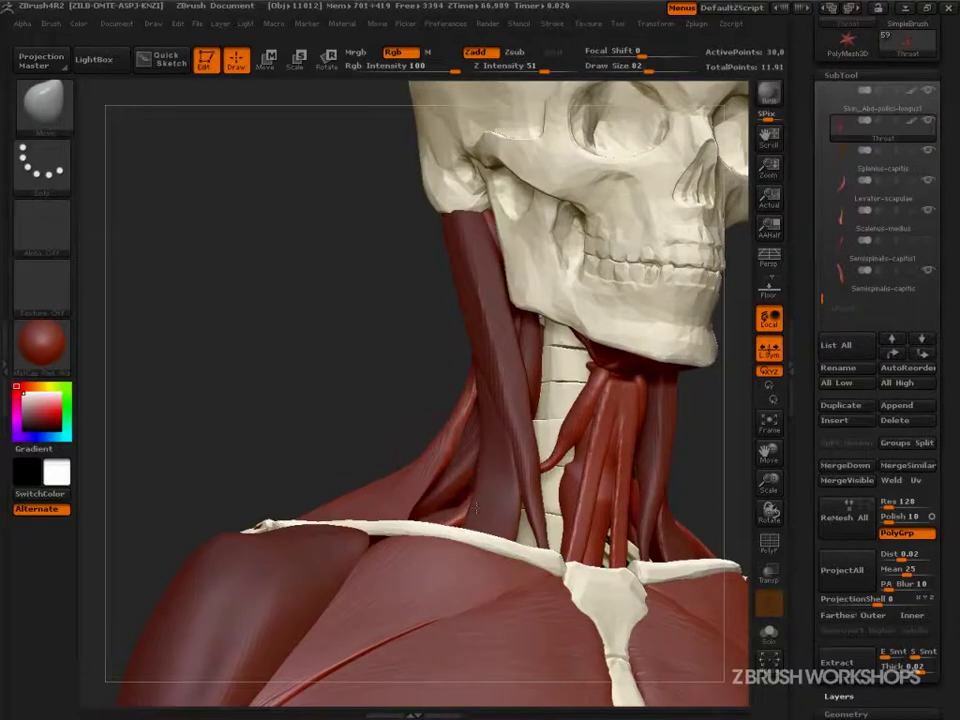
left_click_drag(382, 411, 580, 472)
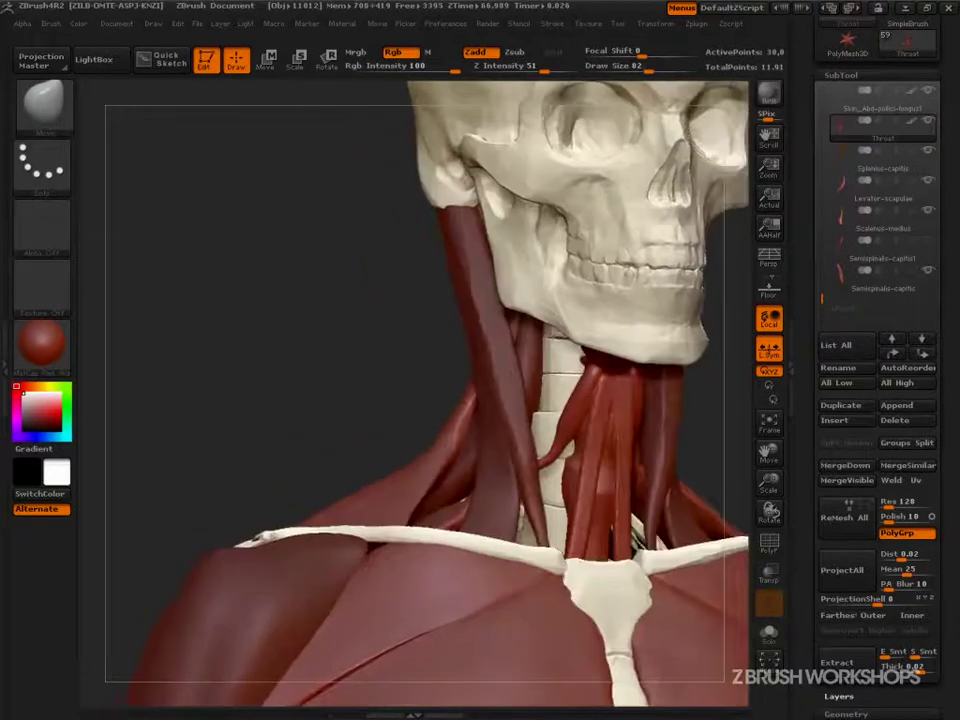
left_click_drag(684, 428, 683, 505)
Make the Scalenus-medius active and adjust its lower part behind the collarbone with the Move brush at draw size 115
left_click(836, 231)
key("s")
left_click_drag(644, 441, 655, 441)
left_click_drag(688, 446, 452, 492)
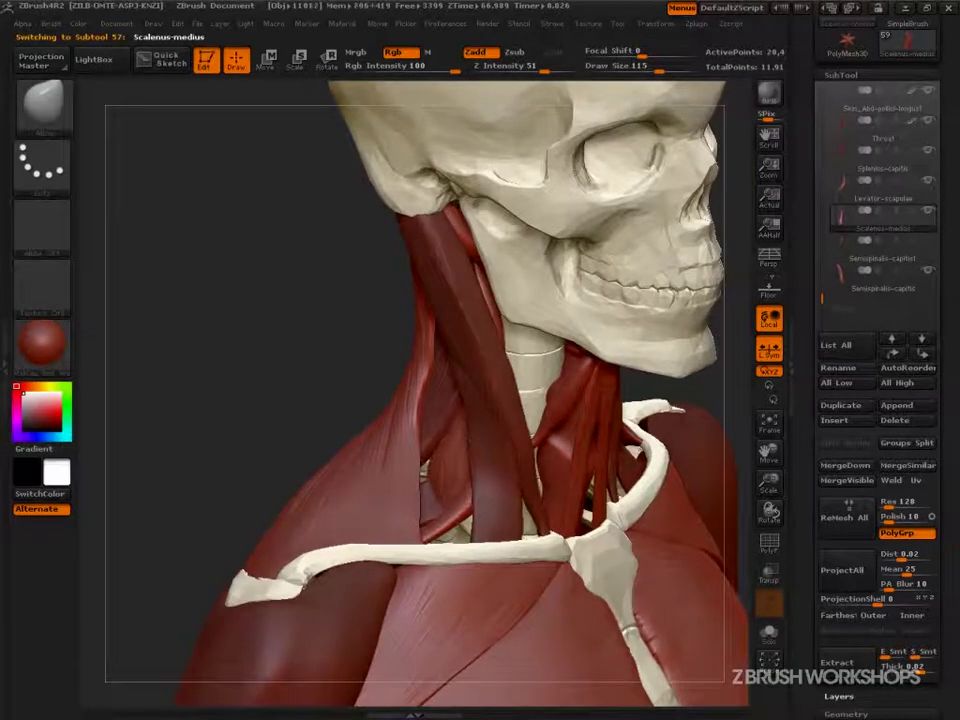
left_click_drag(345, 400, 270, 408)
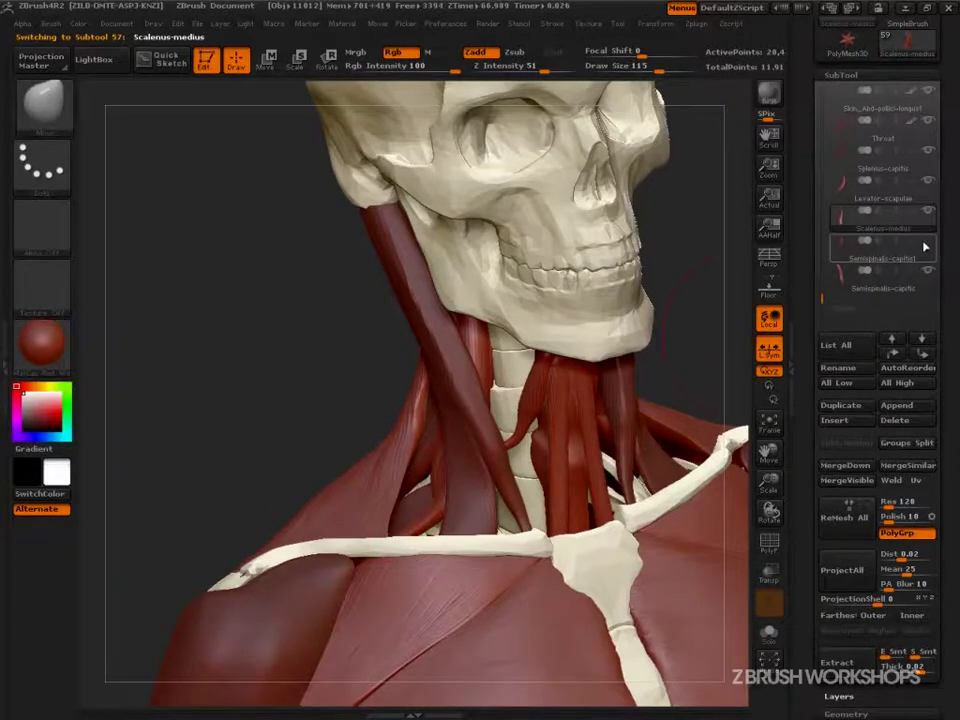
Make the Semispinalis-capitis active in a rear side view and set the draw size to 189
left_click_drag(281, 421, 700, 352)
mouse_move(270, 405)
left_mouse_down()
mouse_move(691, 422)
mouse_move(732, 388)
mouse_move(682, 396)
mouse_move(666, 388)
left_mouse_up()
left_click(484, 290, "alt")
key("s")
left_click_drag(356, 299, 378, 299)
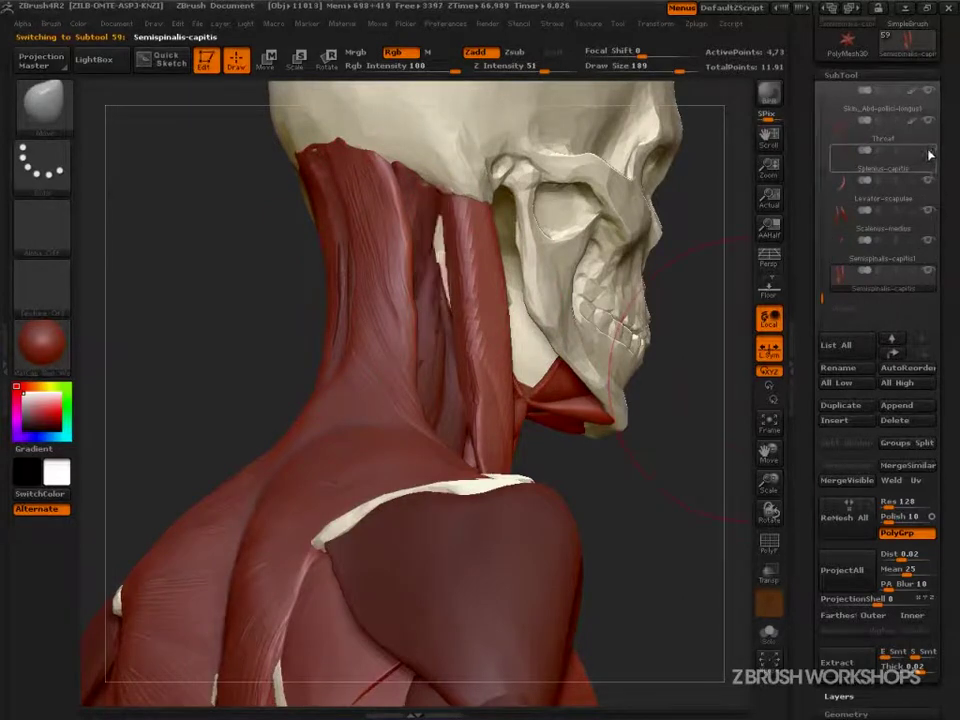
Check which neck muscle each subtool holds by toggling visibility, and view the Semispinalis-capitis1 from the side
mouse_move(929, 184)
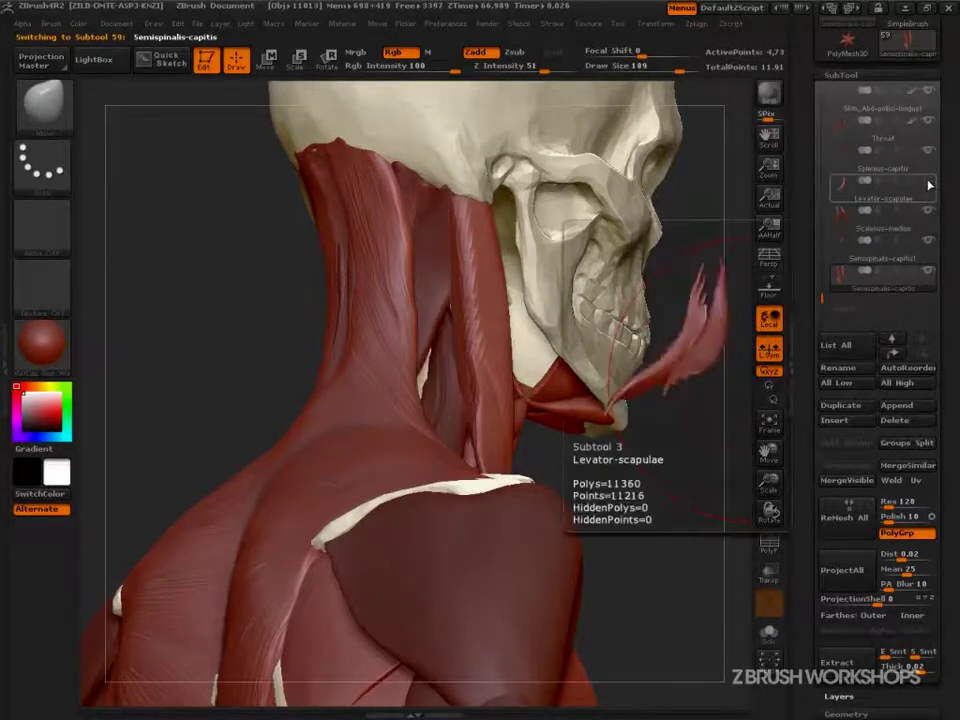
left_click(929, 243)
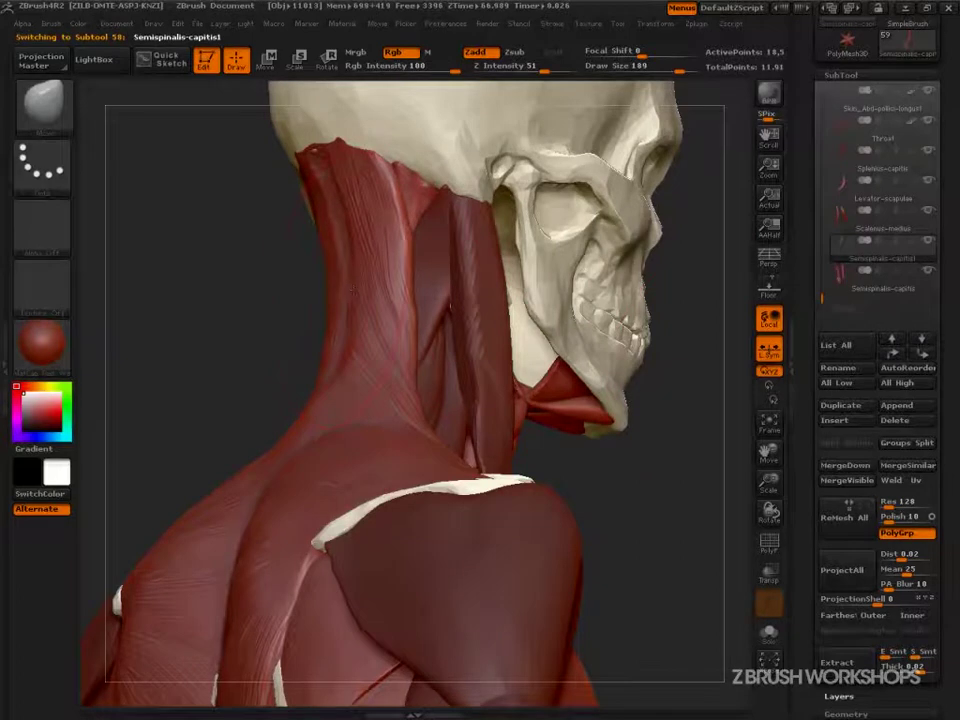
left_click_drag(262, 382, 335, 365)
left_click_drag(693, 484, 681, 491)
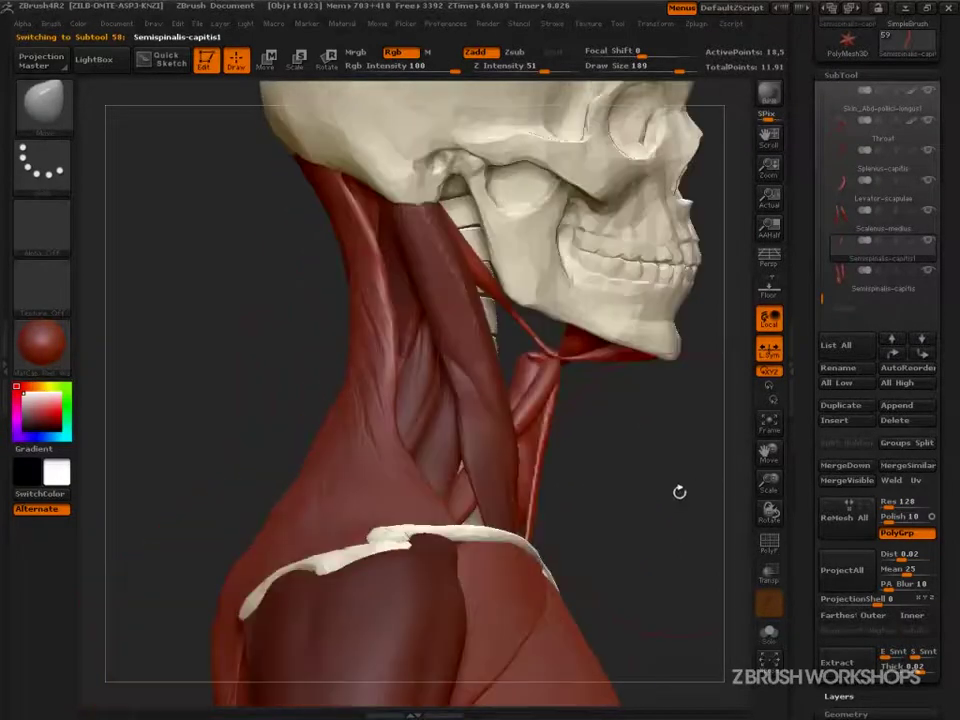
Rename the Semispinalis-capitis subtool as Sternocleidomastoid
left_click(850, 278)
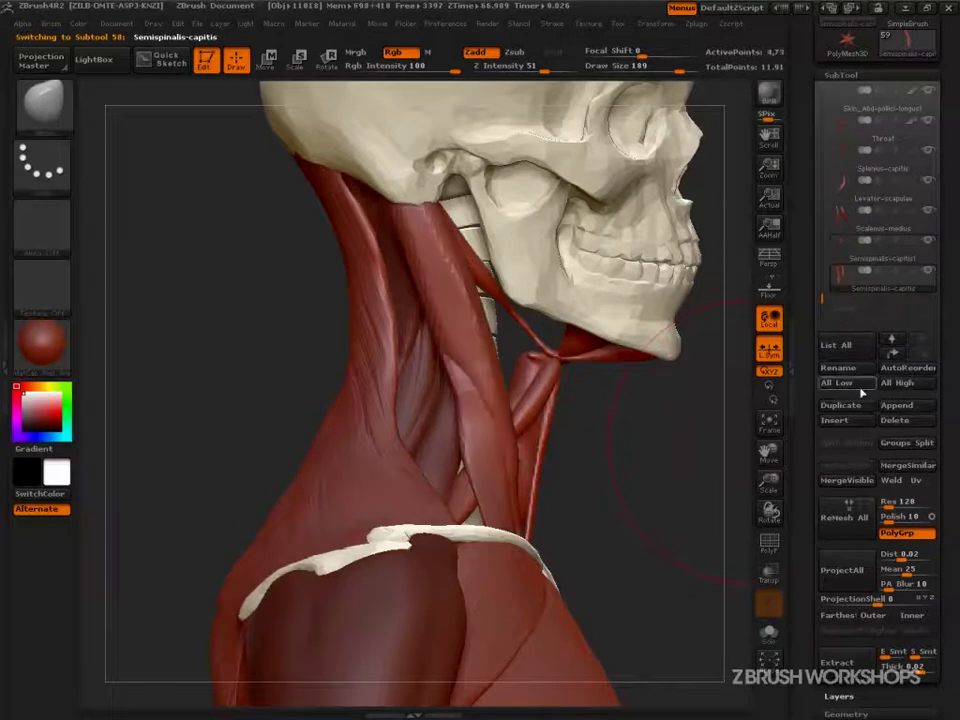
left_click(838, 367)
type("Sternocleido")
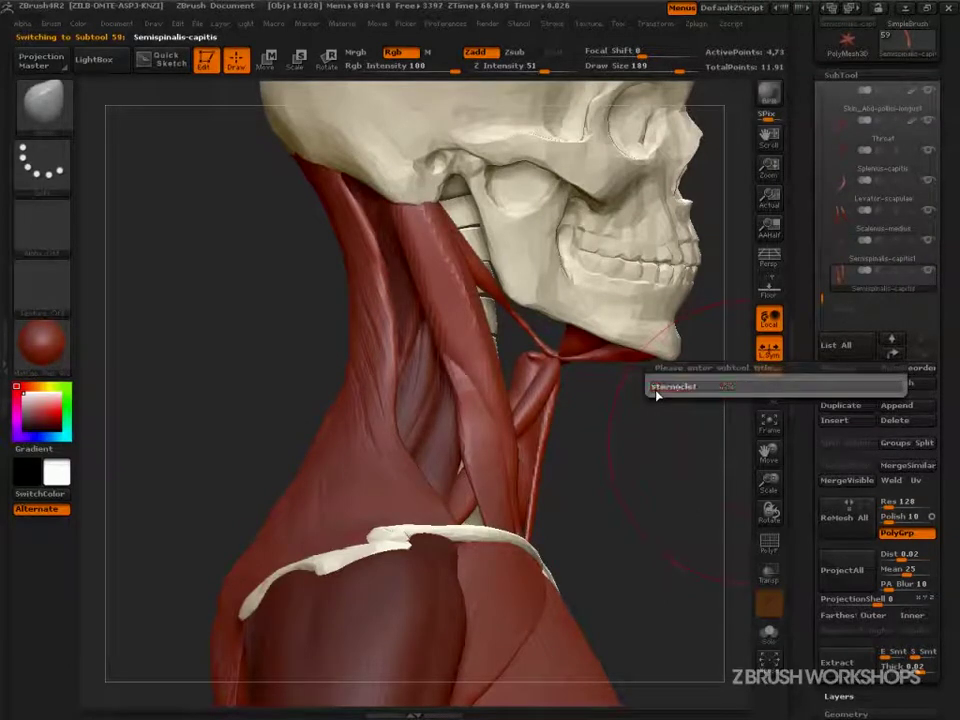
type("mastoid")
key("Return")
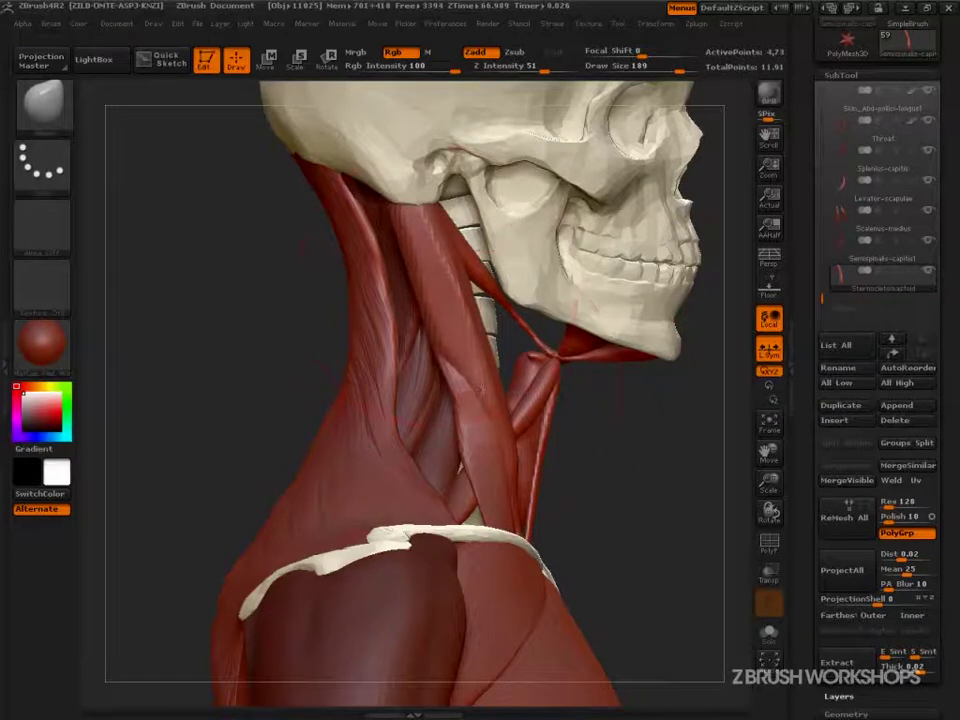
Make the Throat active and adjust its outer strap beside the far Sternocleidomastoid from a low front view with the Move brush at draw size 72
left_click_drag(585, 445, 466, 440)
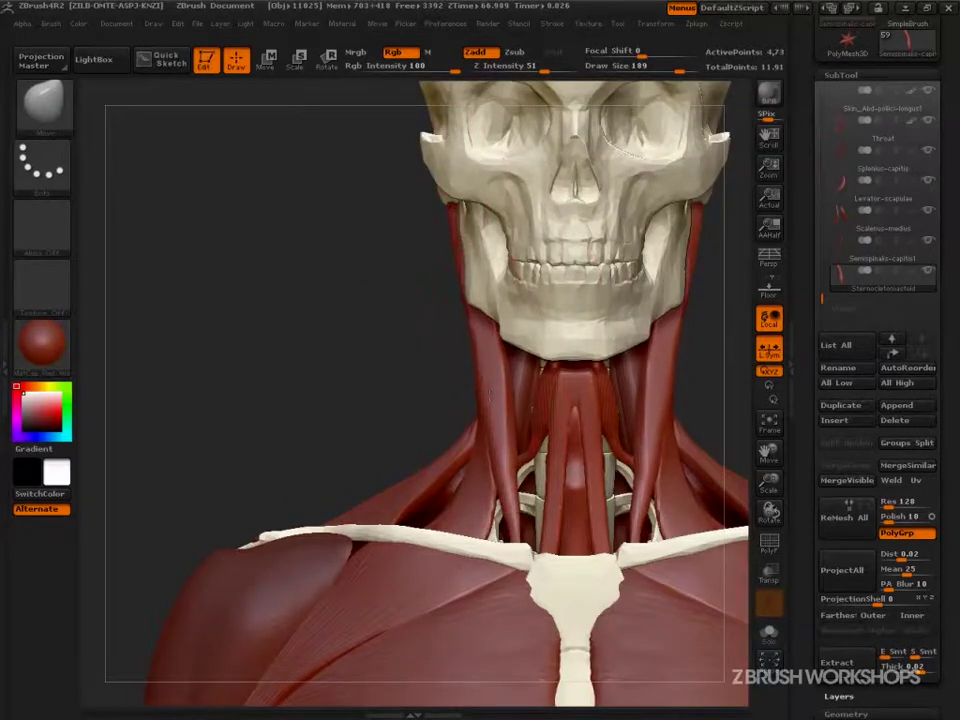
mouse_move(729, 377)
left_mouse_down()
mouse_move(714, 291)
mouse_move(617, 322)
mouse_move(625, 330)
left_mouse_up()
left_click_drag(686, 412, 729, 424)
left_click(851, 148)
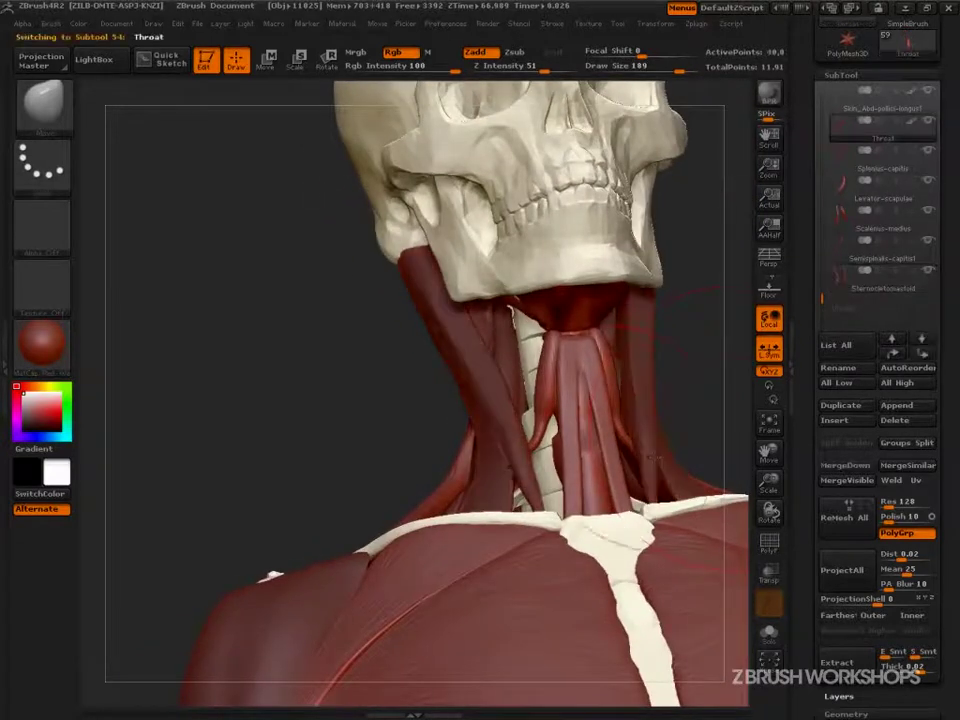
key("s")
left_click_drag(677, 454, 652, 457)
key("s")
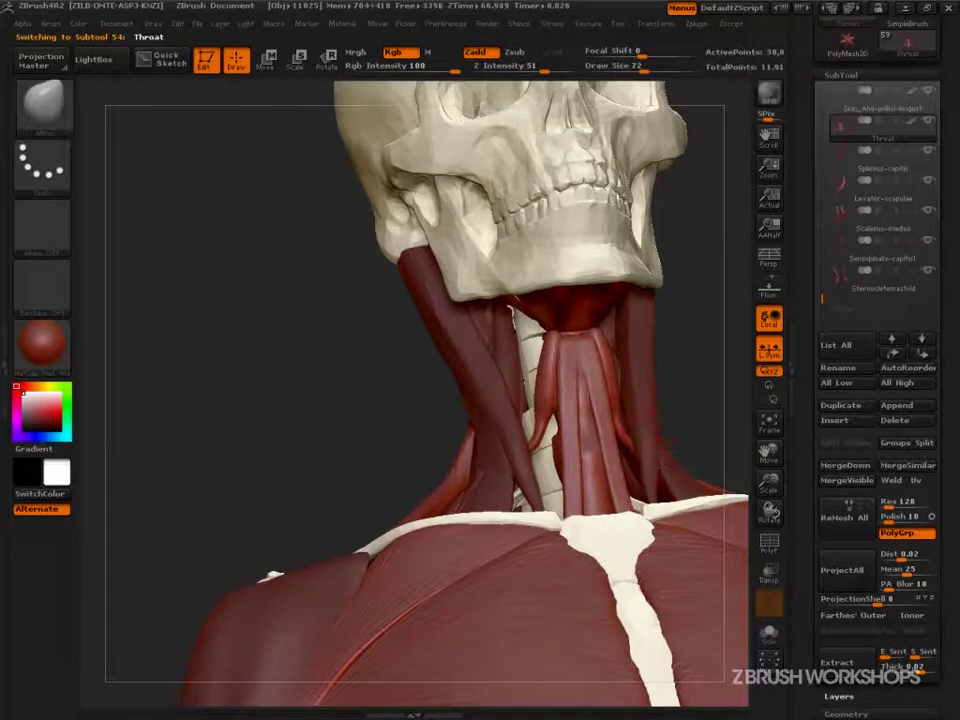
left_click_drag(691, 429, 733, 500)
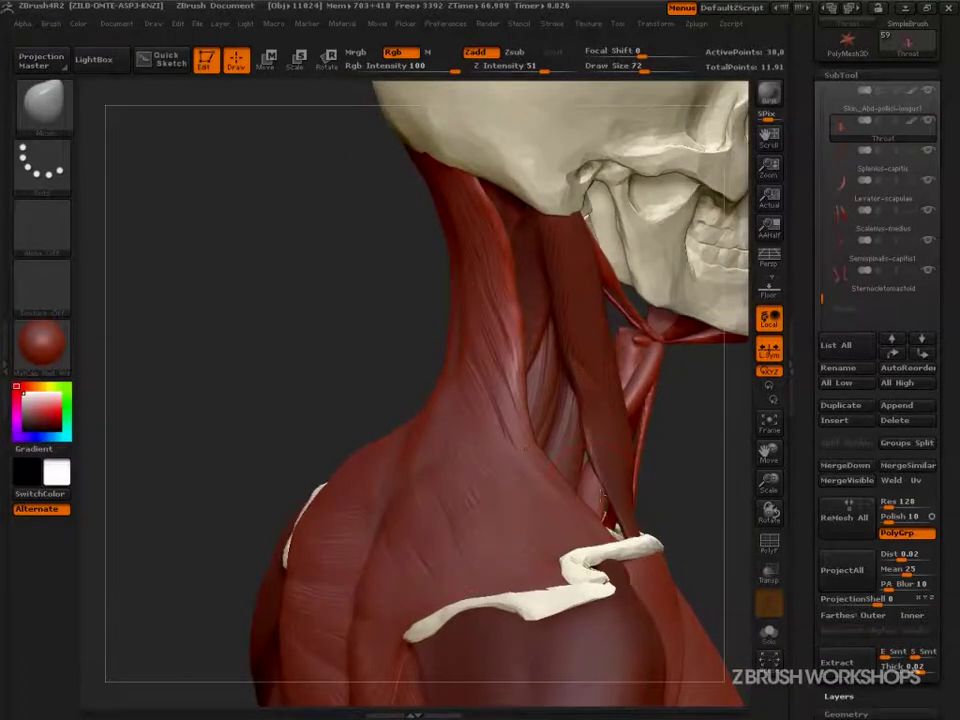
Make the Sternocleidomastoid active and smooth its long strap between the skull and the collarbone
left_click_drag(648, 496, 270, 440)
mouse_move(750, 412)
left_mouse_down("shift")
mouse_move(700, 406)
mouse_move(775, 385)
left_mouse_up("shift")
left_click(612, 350, "alt")
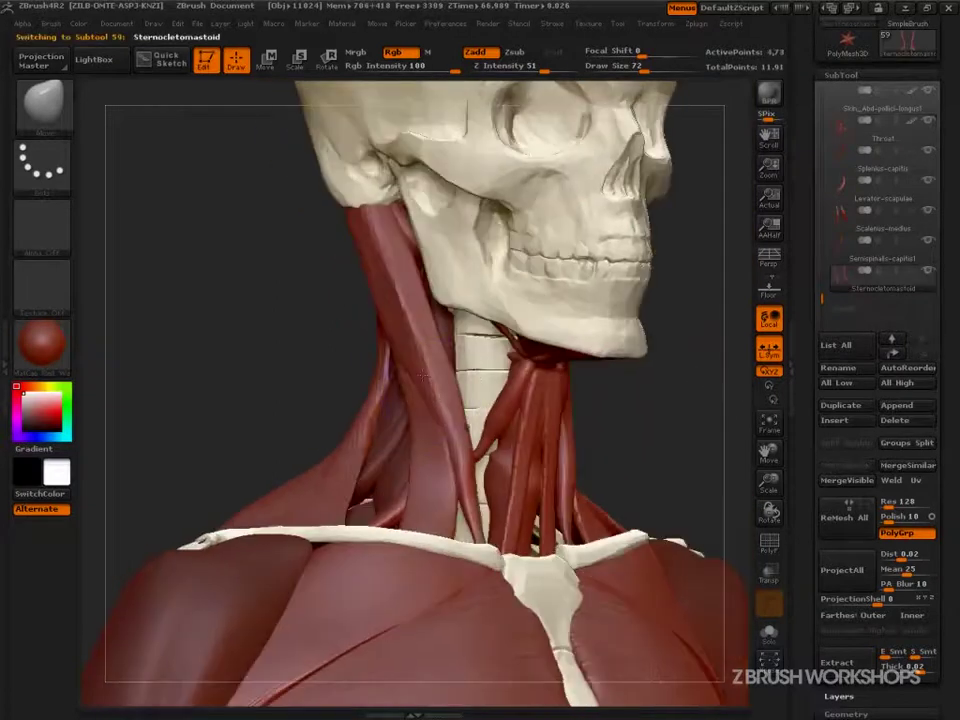
left_click_drag(430, 384, 422, 373, "shift")
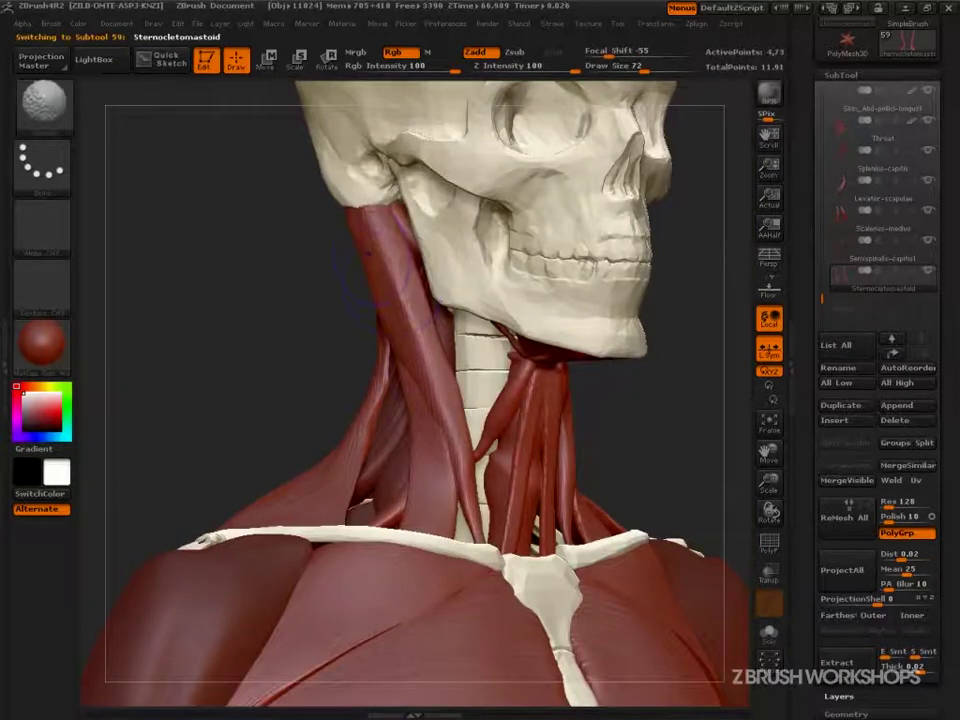
mouse_move(669, 435)
left_mouse_down("shift")
mouse_move(686, 349)
mouse_move(722, 318)
mouse_move(684, 422)
mouse_move(600, 460)
mouse_move(671, 495)
mouse_move(672, 530)
left_mouse_up("shift")
mouse_move(560, 392)
left_mouse_down()
mouse_move(617, 381)
mouse_move(412, 351)
left_mouse_up()
Adjust the Sternocleidomastoid with the Move brush at draw size 54 and smooth its middle and lower part
key("s")
left_click_drag(467, 333, 445, 332)
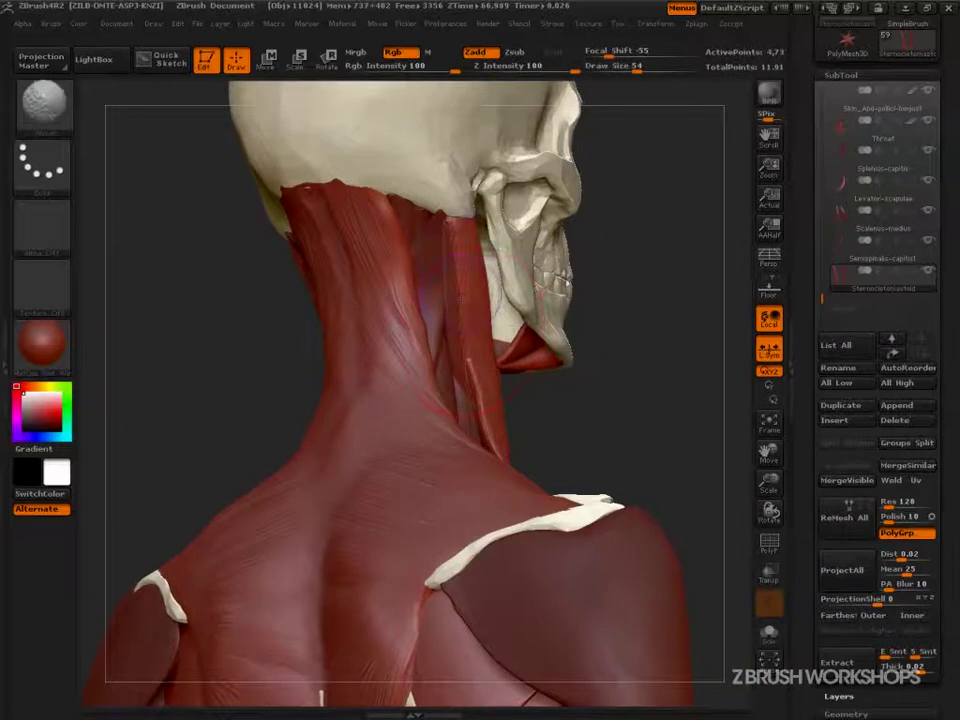
key("b")
key("m")
key("v")
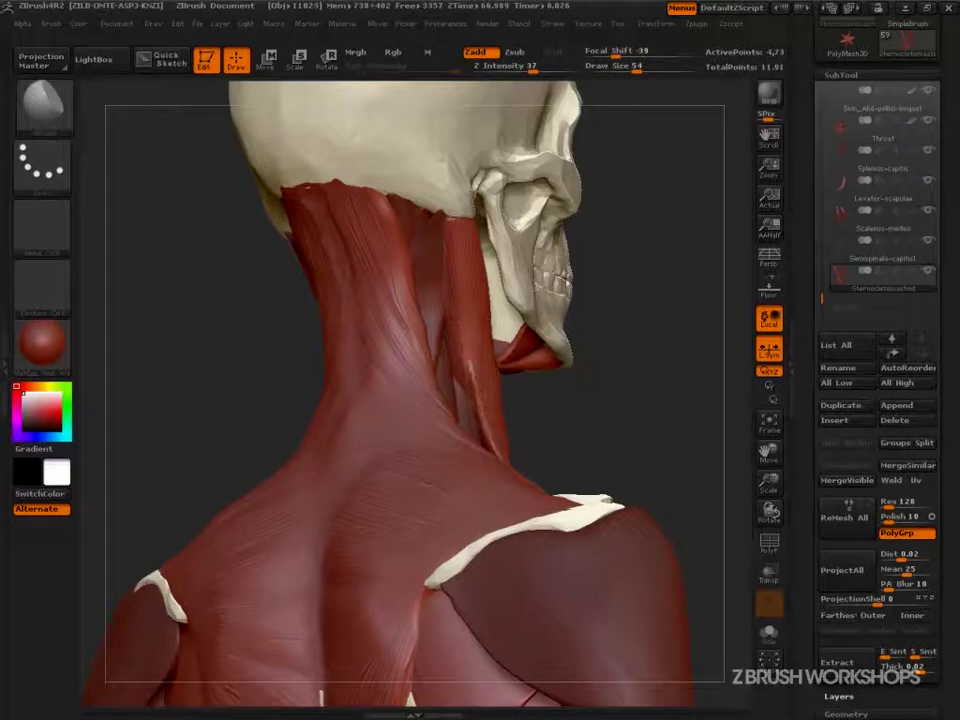
left_click_drag(501, 395, 390, 392)
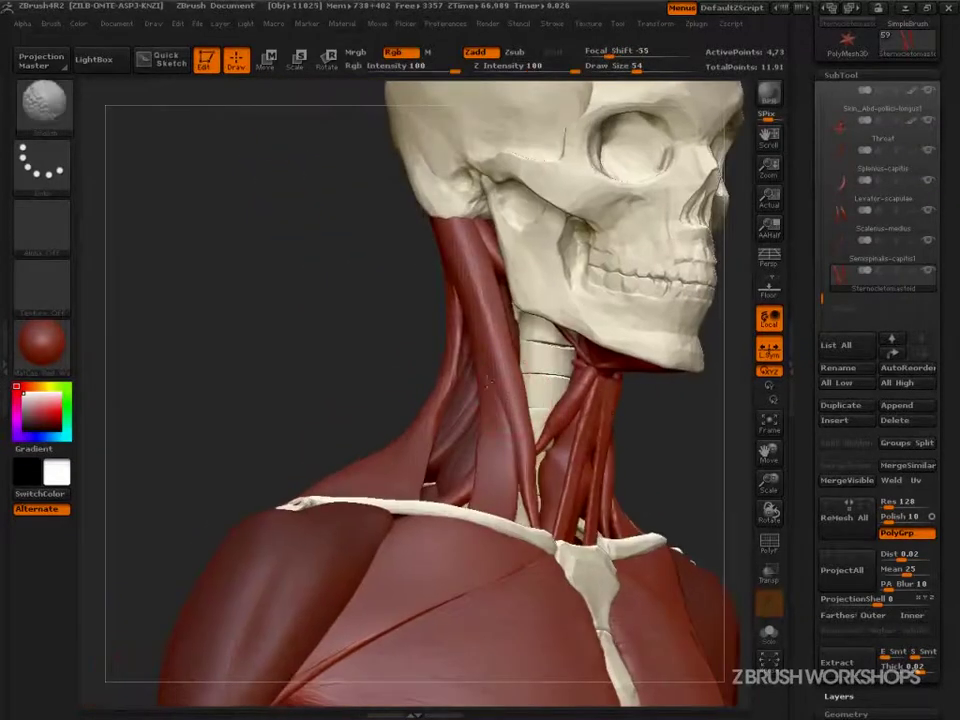
left_click_drag(490, 343, 512, 395, "shift")
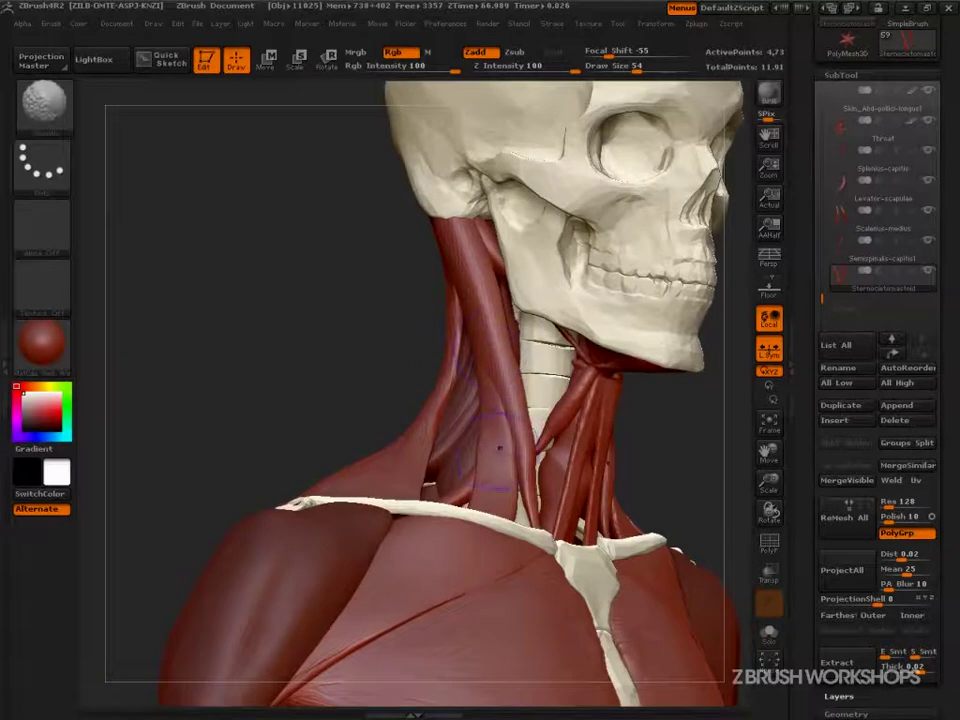
left_click_drag(683, 440, 662, 436)
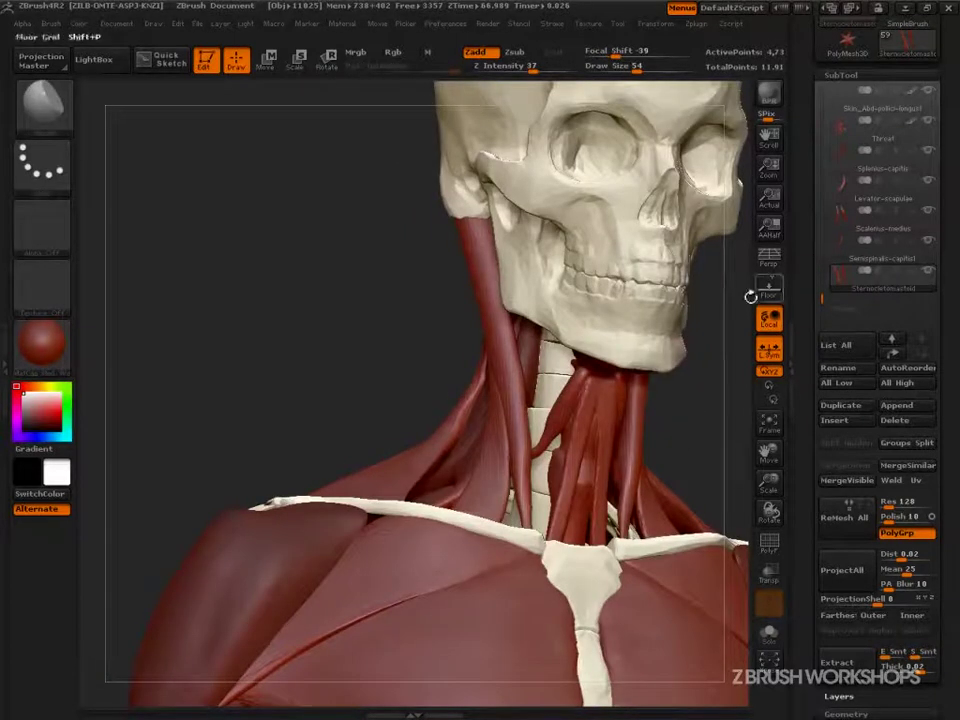
Make the Trapezius1 active and reshape its slope from neck to shoulder with the Move brush at draw size 110
key("n")
key("t")
left_click(486, 400)
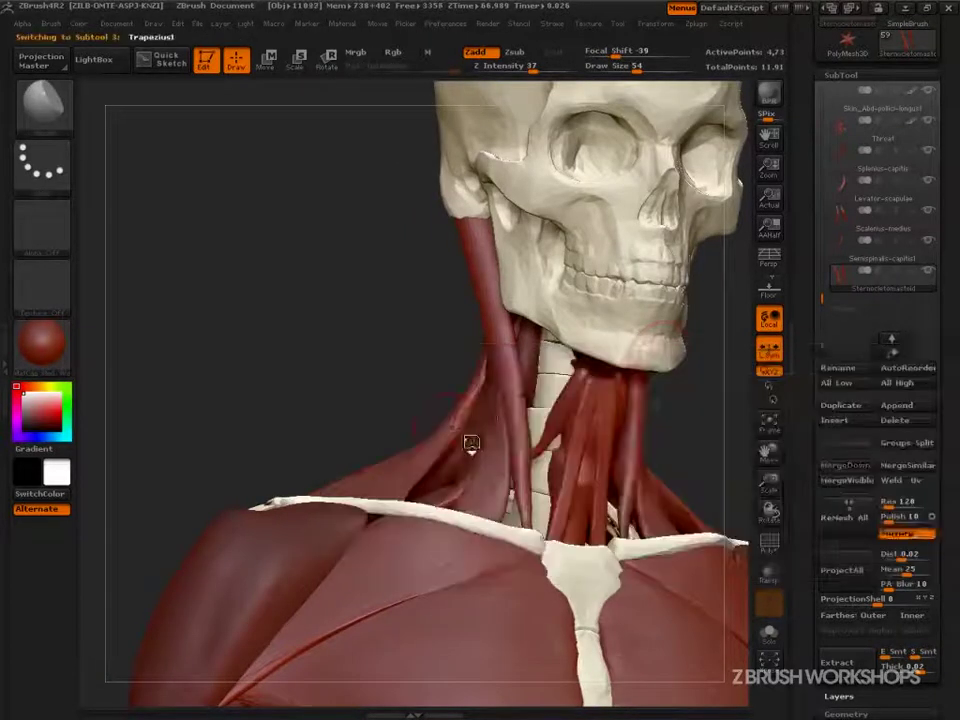
key("s")
mouse_move(447, 422)
left_mouse_down()
mouse_move(467, 418)
mouse_move(474, 434)
mouse_move(484, 422)
left_mouse_up()
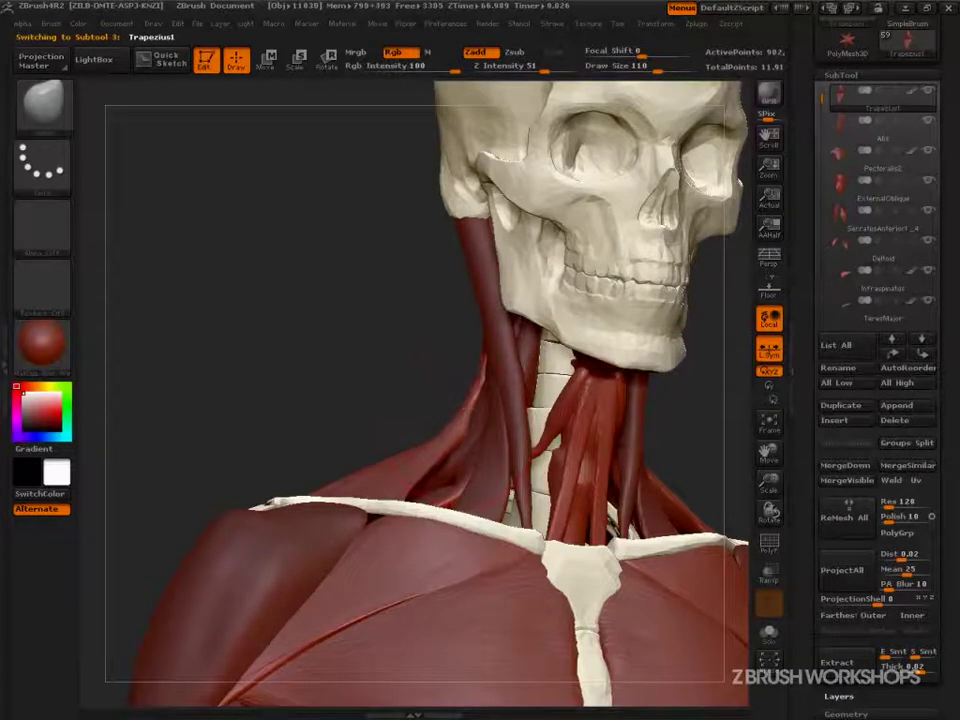
left_click_drag(401, 397, 470, 388)
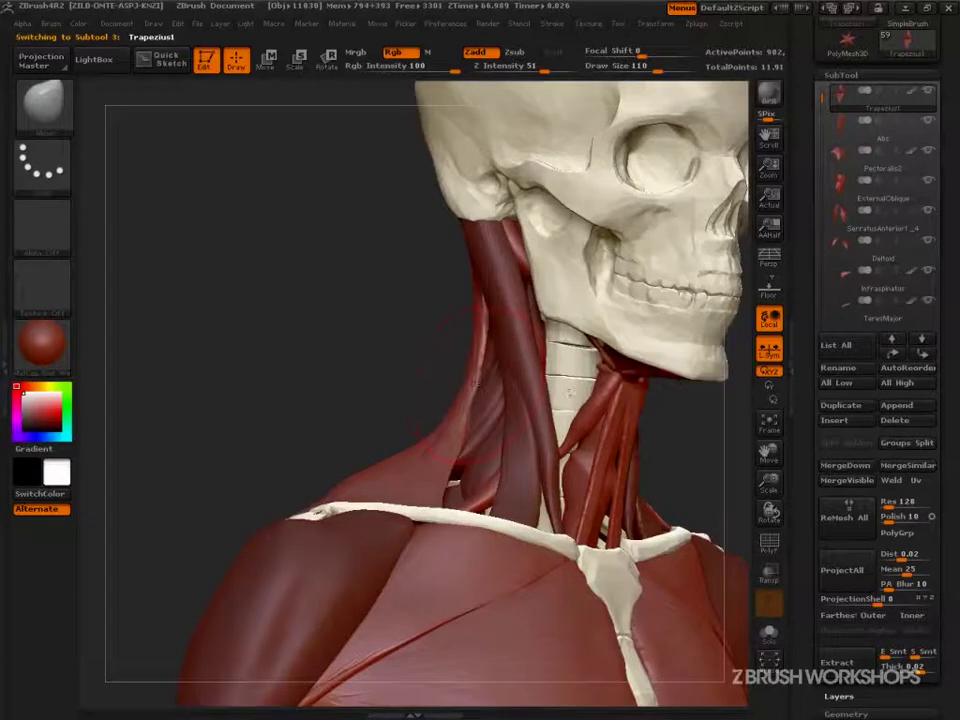
left_click_drag(408, 402, 424, 454)
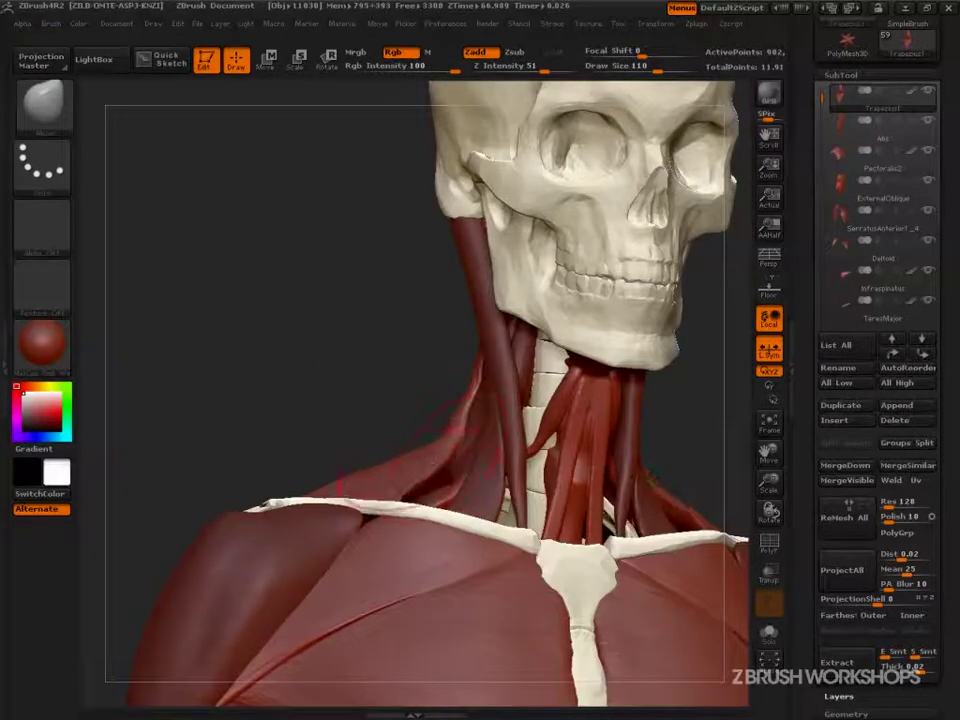
Refine the front edge of the Trapezius1 beside the neck from rear and front views, reducing the draw size to 67
left_click_drag(320, 375, 520, 385)
left_click_drag(300, 425, 402, 440)
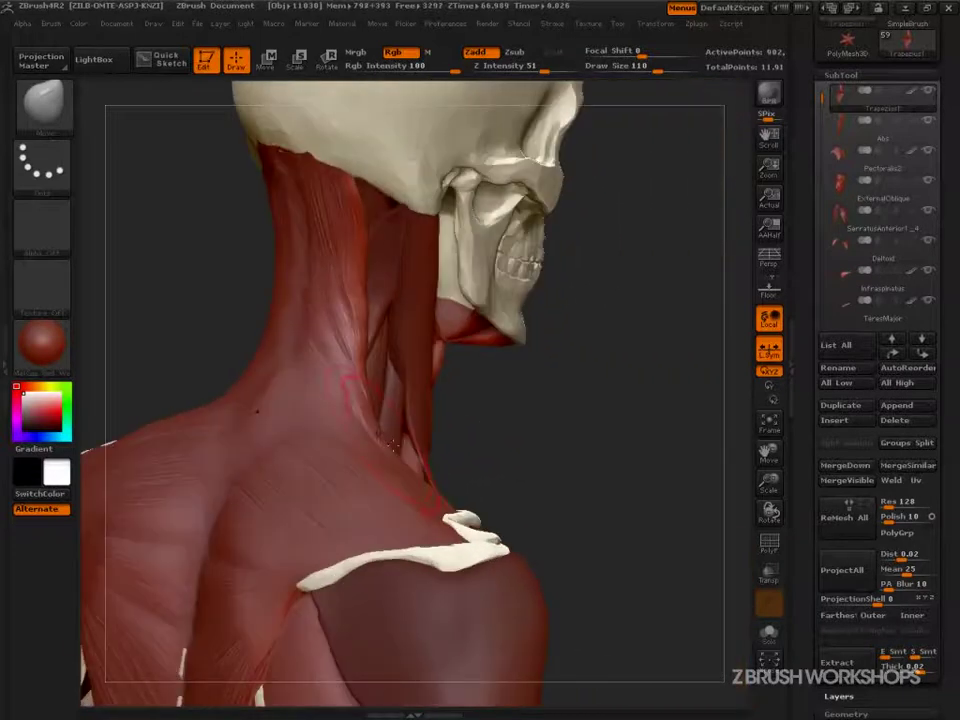
left_click_drag(549, 439, 700, 450)
mouse_move(328, 432)
left_mouse_down()
mouse_move(383, 411)
mouse_move(382, 438)
left_mouse_up()
key("s")
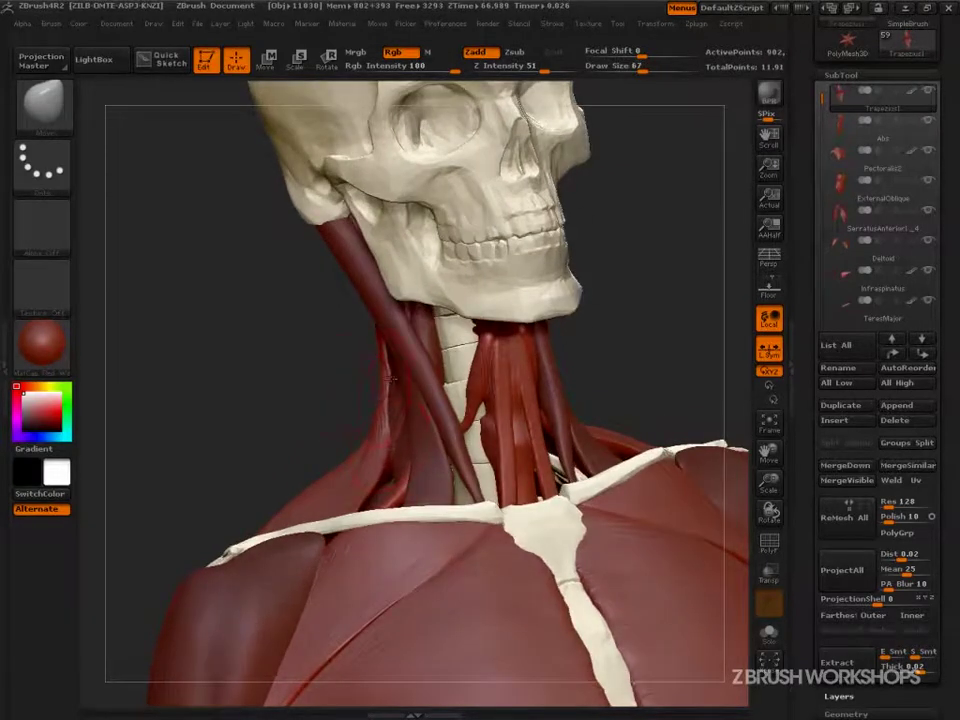
left_click_drag(329, 395, 390, 410)
left_click_drag(580, 391, 500, 374)
Make the Sternocleidomastoid active and adjust its strap from a rear side view with the Move brush at draw size 110
left_click_drag(823, 99, 823, 310)
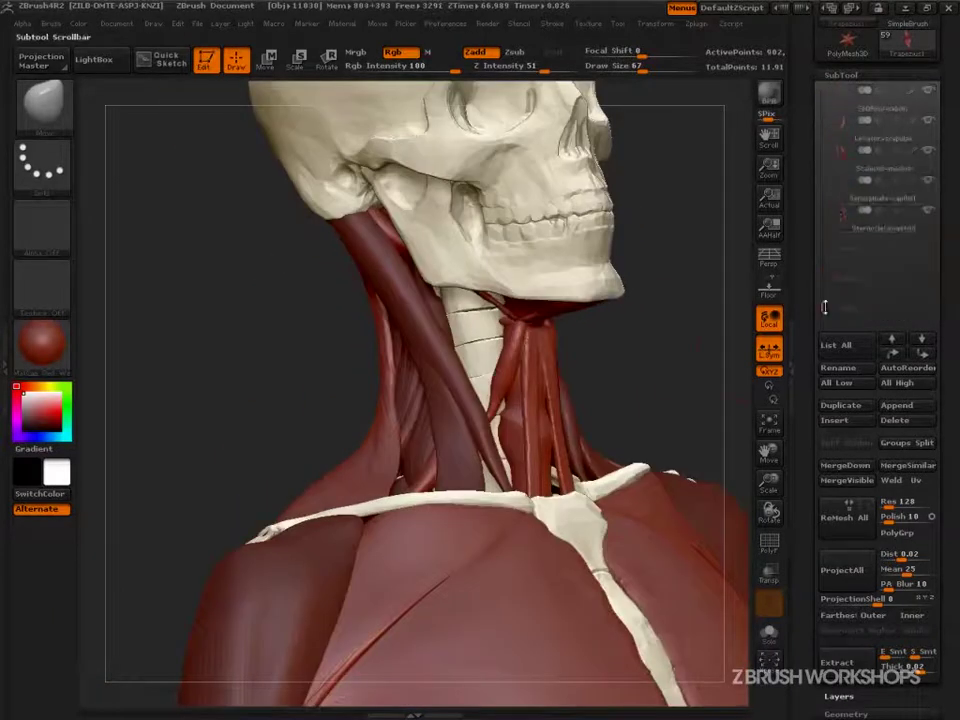
left_click(540, 388, "alt")
left_click_drag(560, 390, 607, 421)
left_click_drag(622, 423, 630, 445)
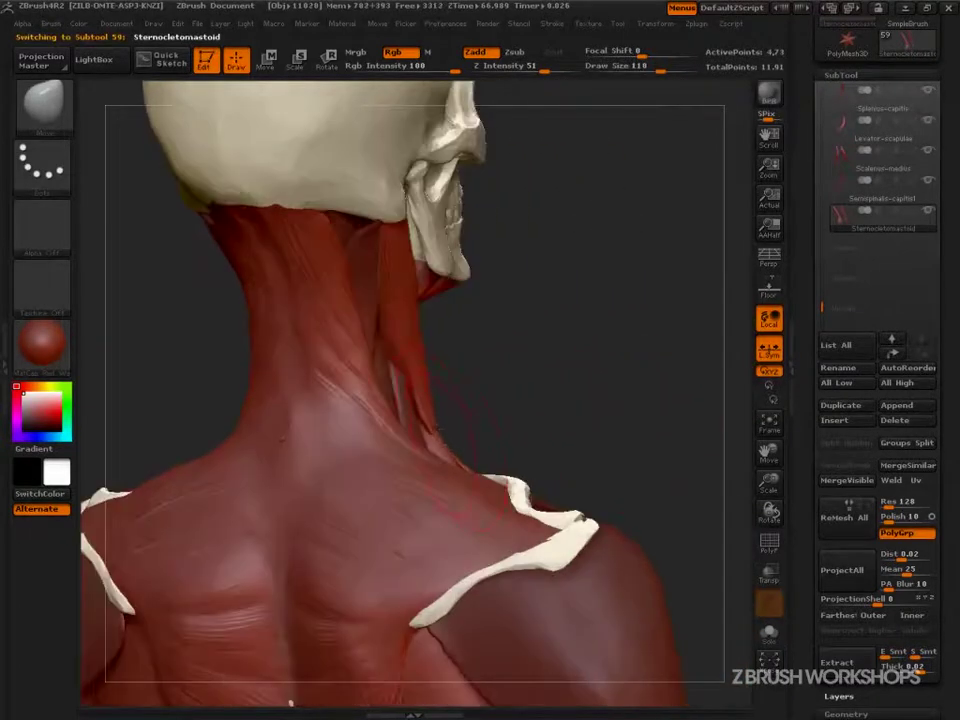
left_click_drag(570, 433, 603, 453)
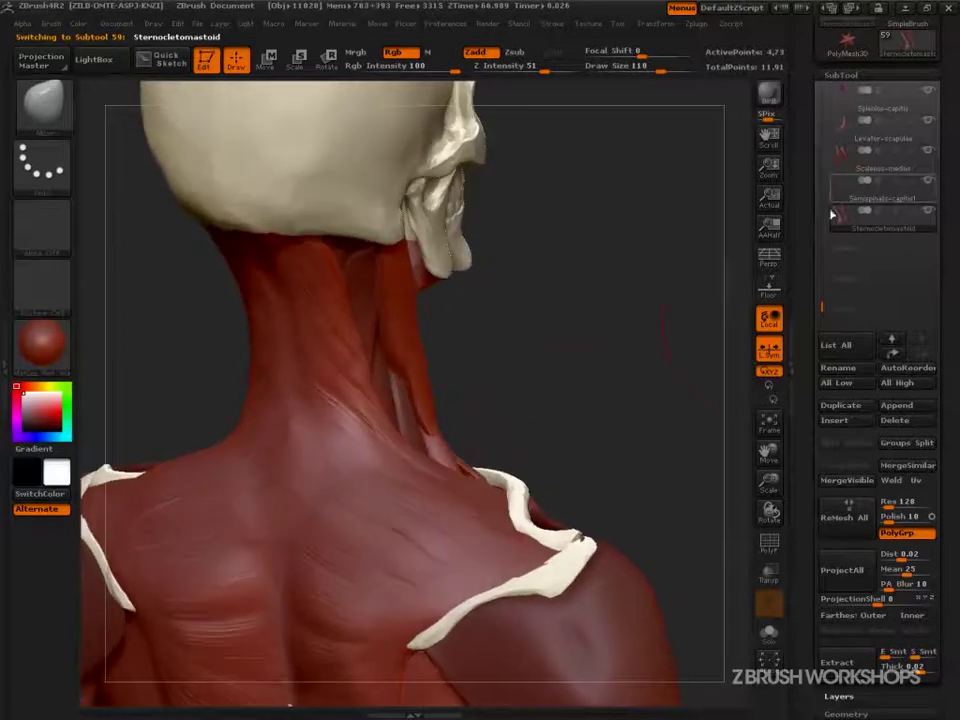
Make the Throat active and examine the whole neck from the back, side and front
left_click_drag(821, 304, 821, 283)
left_click(846, 250)
left_click_drag(581, 408, 599, 455)
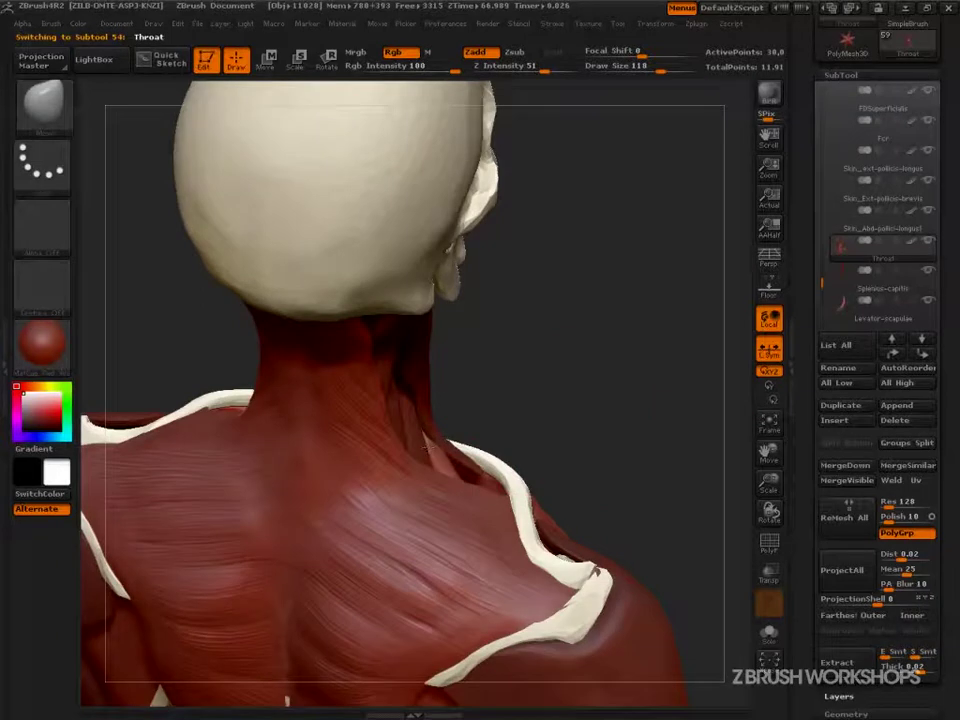
left_click_drag(561, 407, 370, 372)
left_click_drag(649, 340, 623, 630)
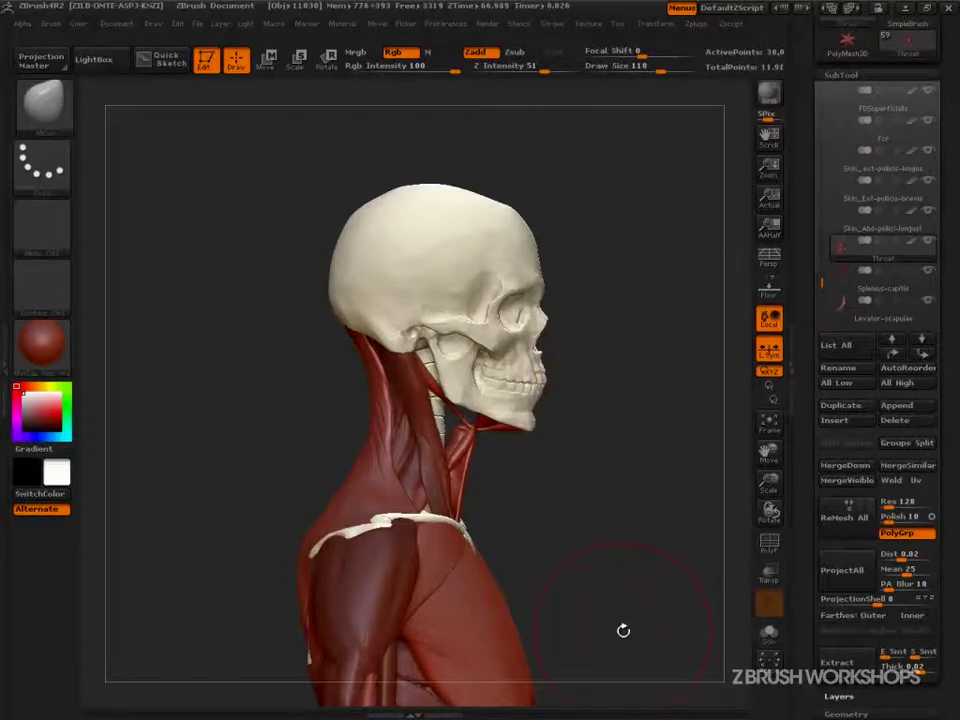
left_click_drag(623, 630, 675, 499)
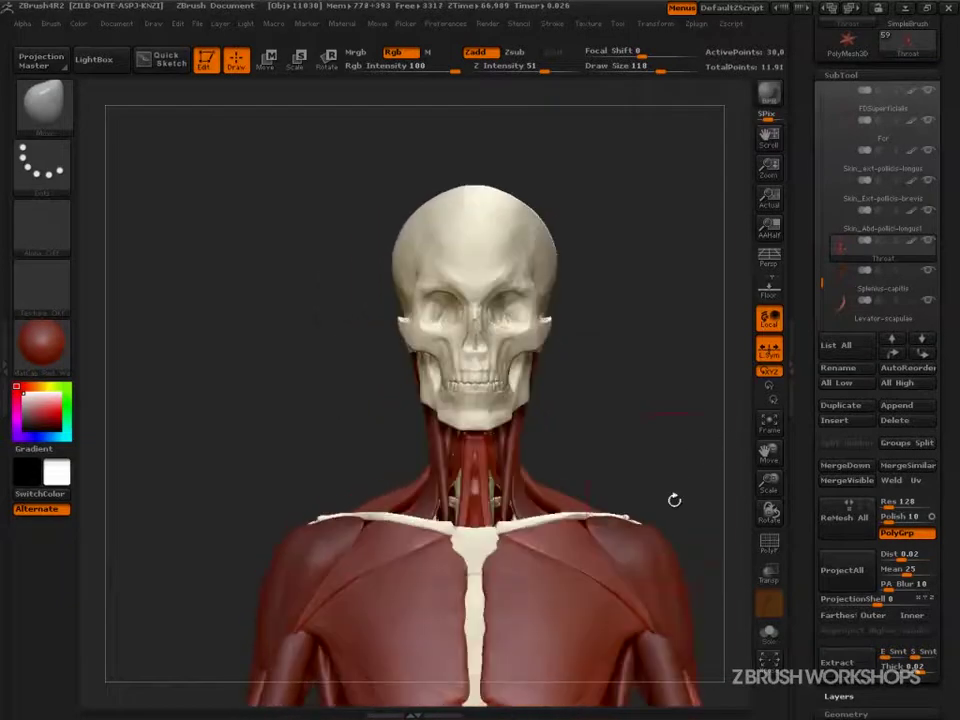